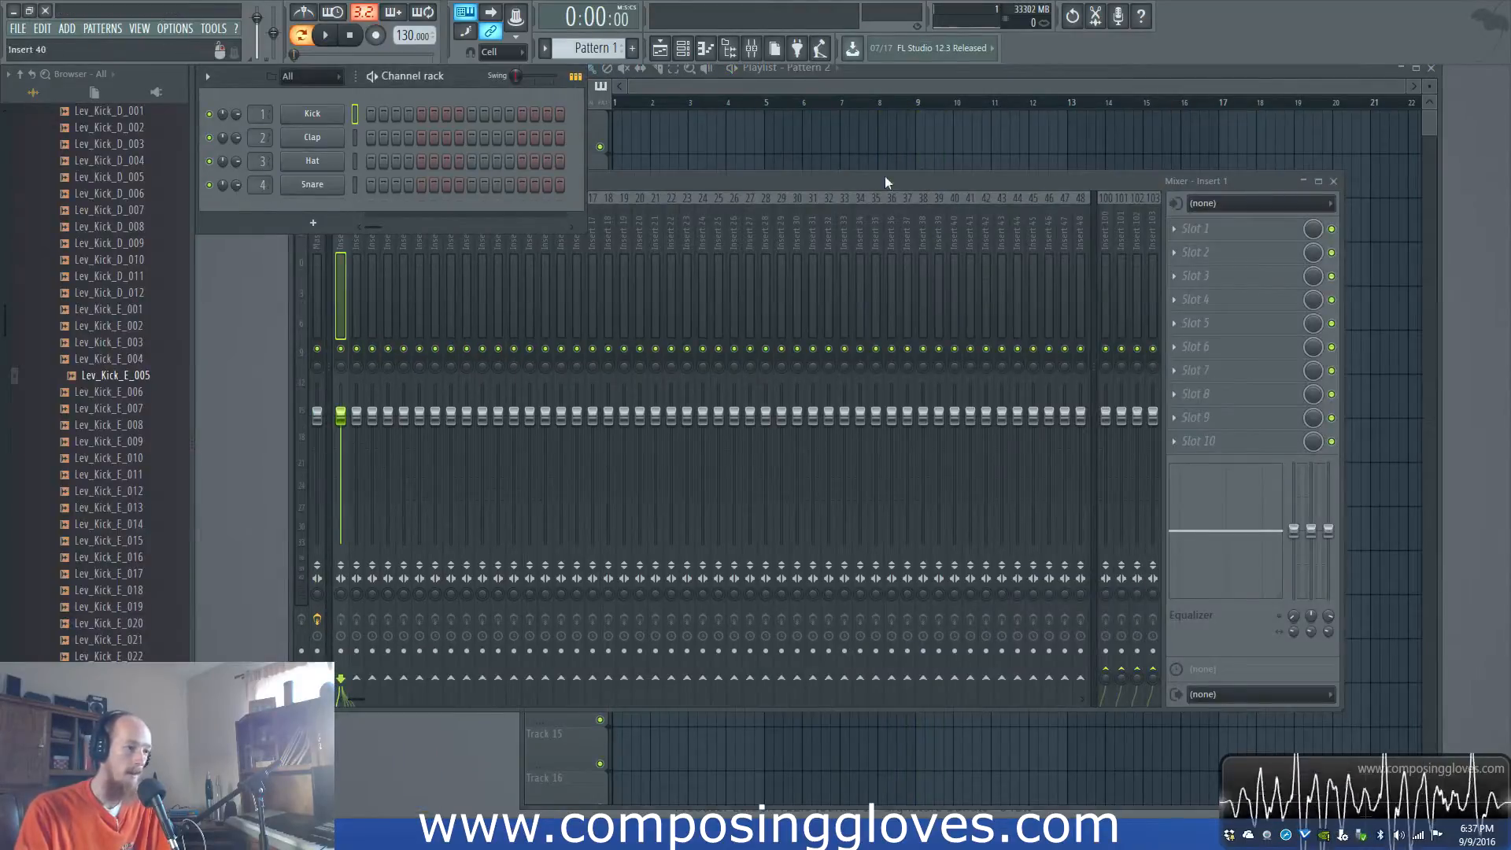
# - Move the mixer window directly below the channel rack and bring it in front of the playlist
pyautogui.moveTo(799, 177); pyautogui.dragTo(711, 239)
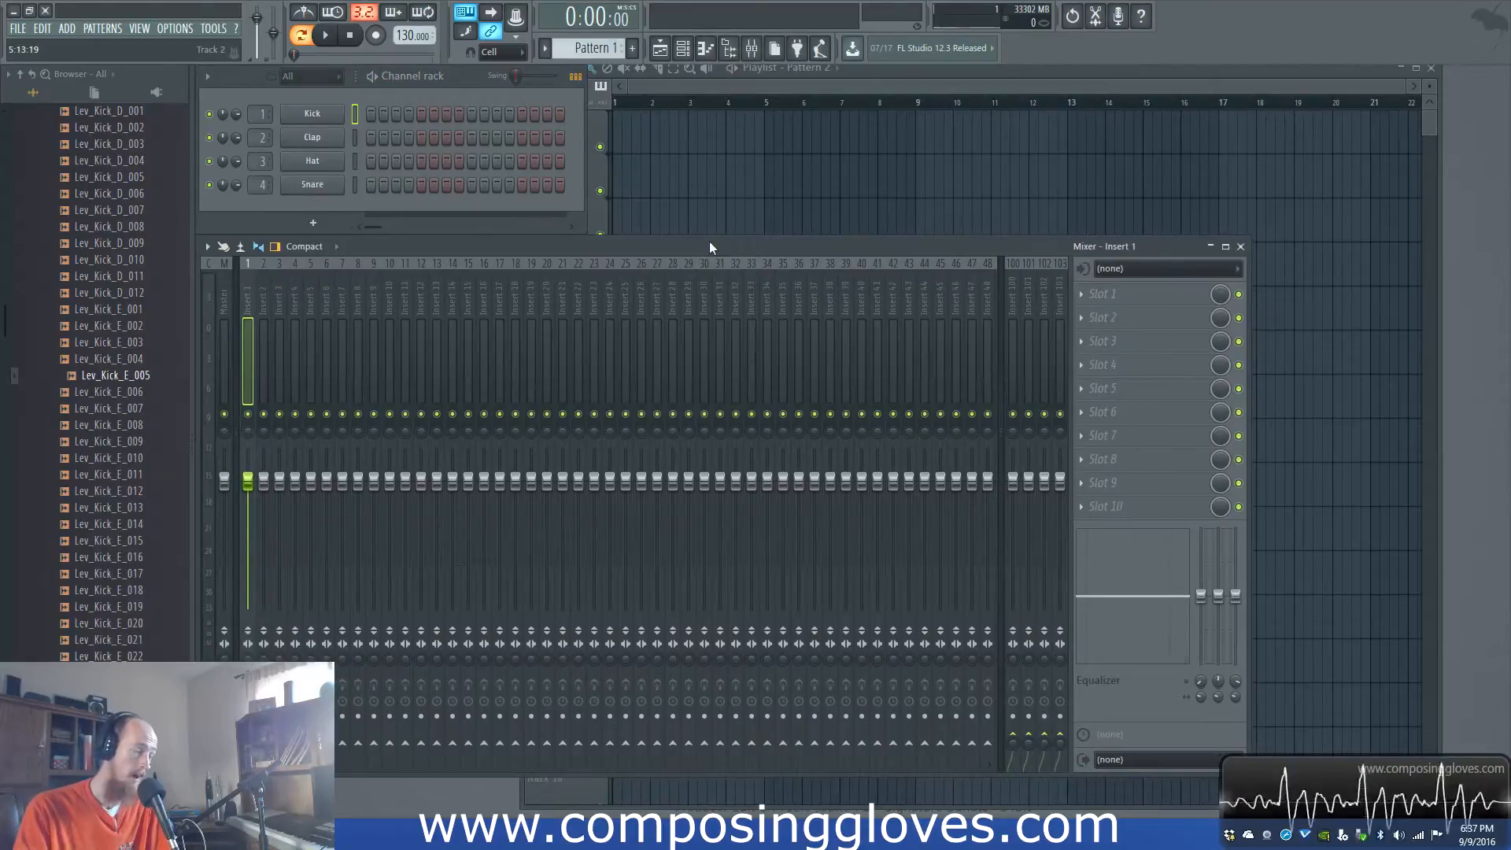
pyautogui.click(800, 93)
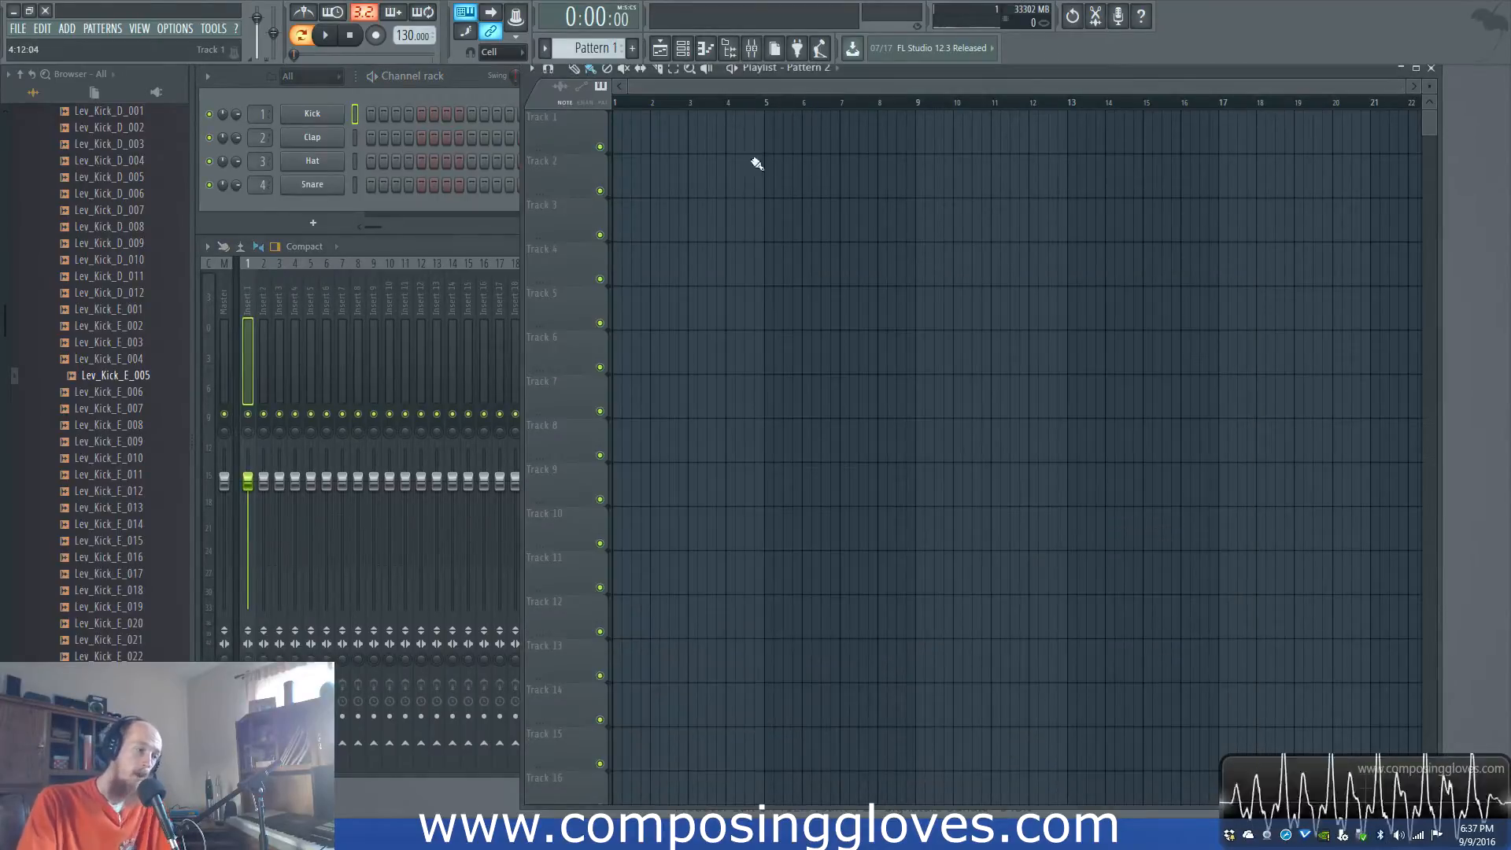
pyautogui.click(422, 244)
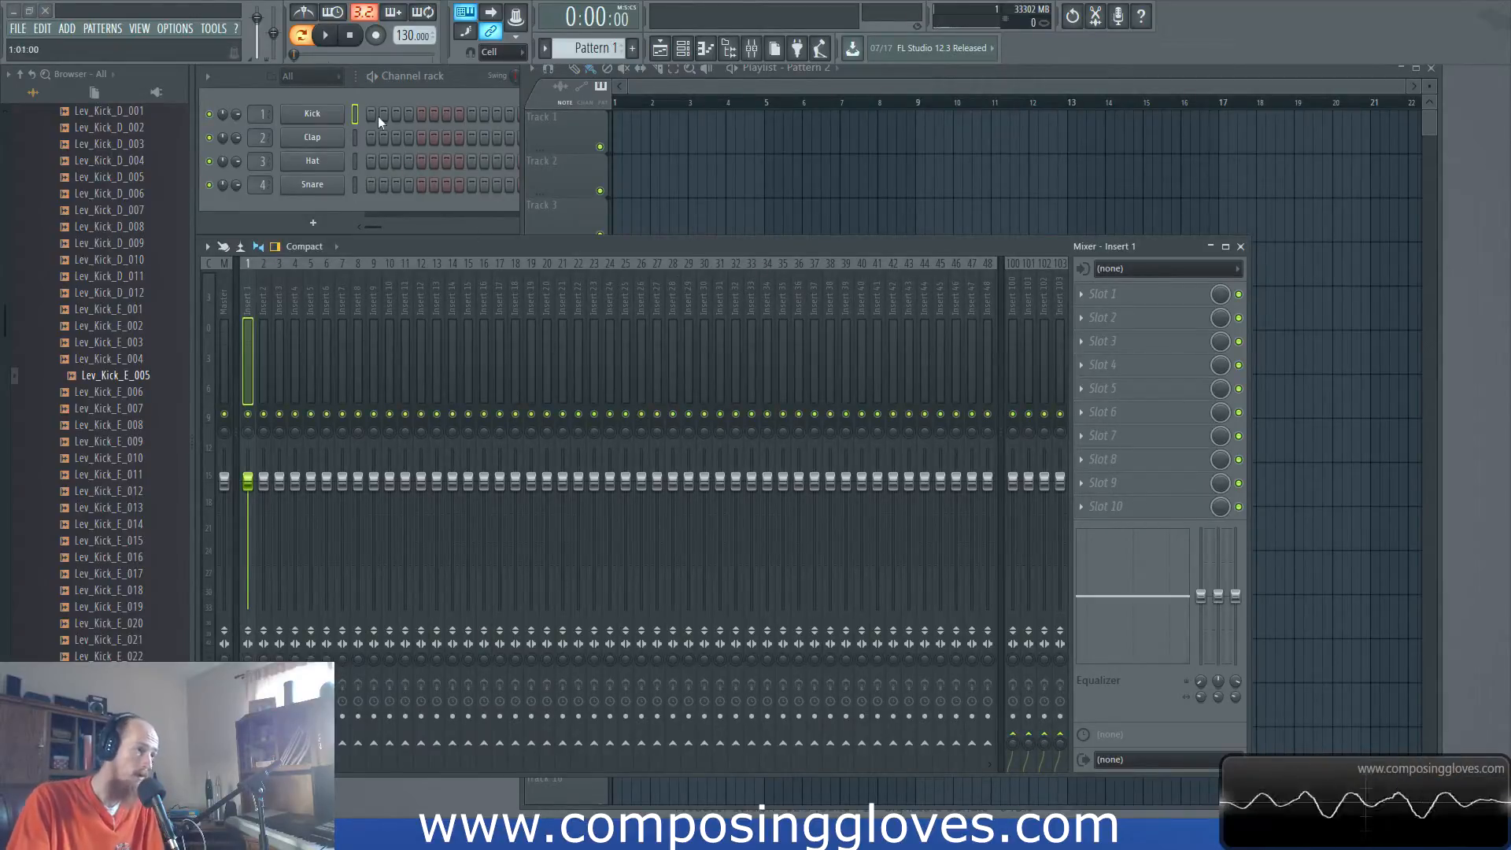
pyautogui.click(490, 99)
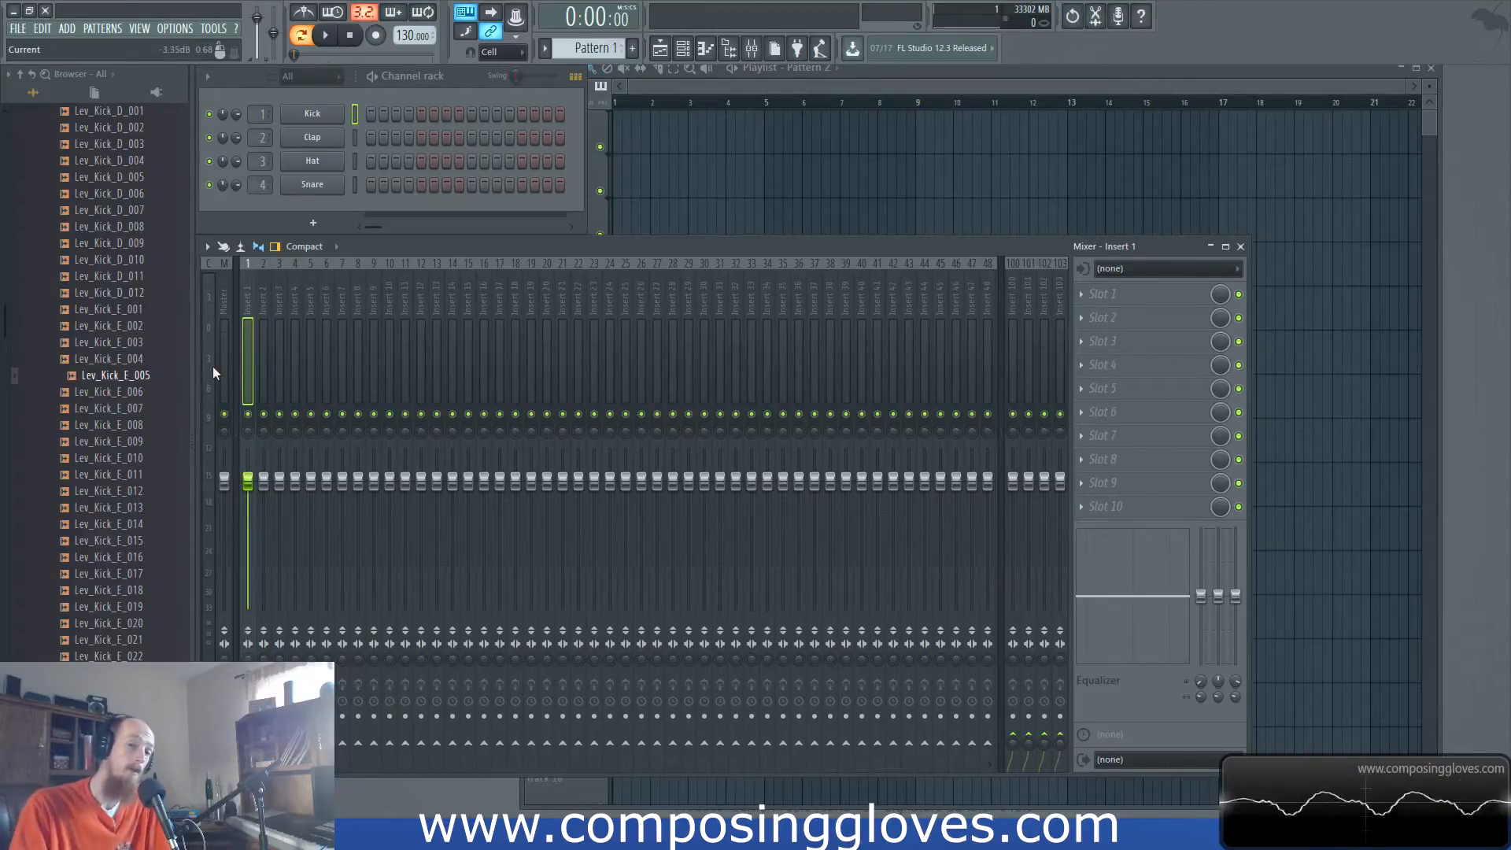
pyautogui.click(1018, 347)
pyautogui.click(248, 329)
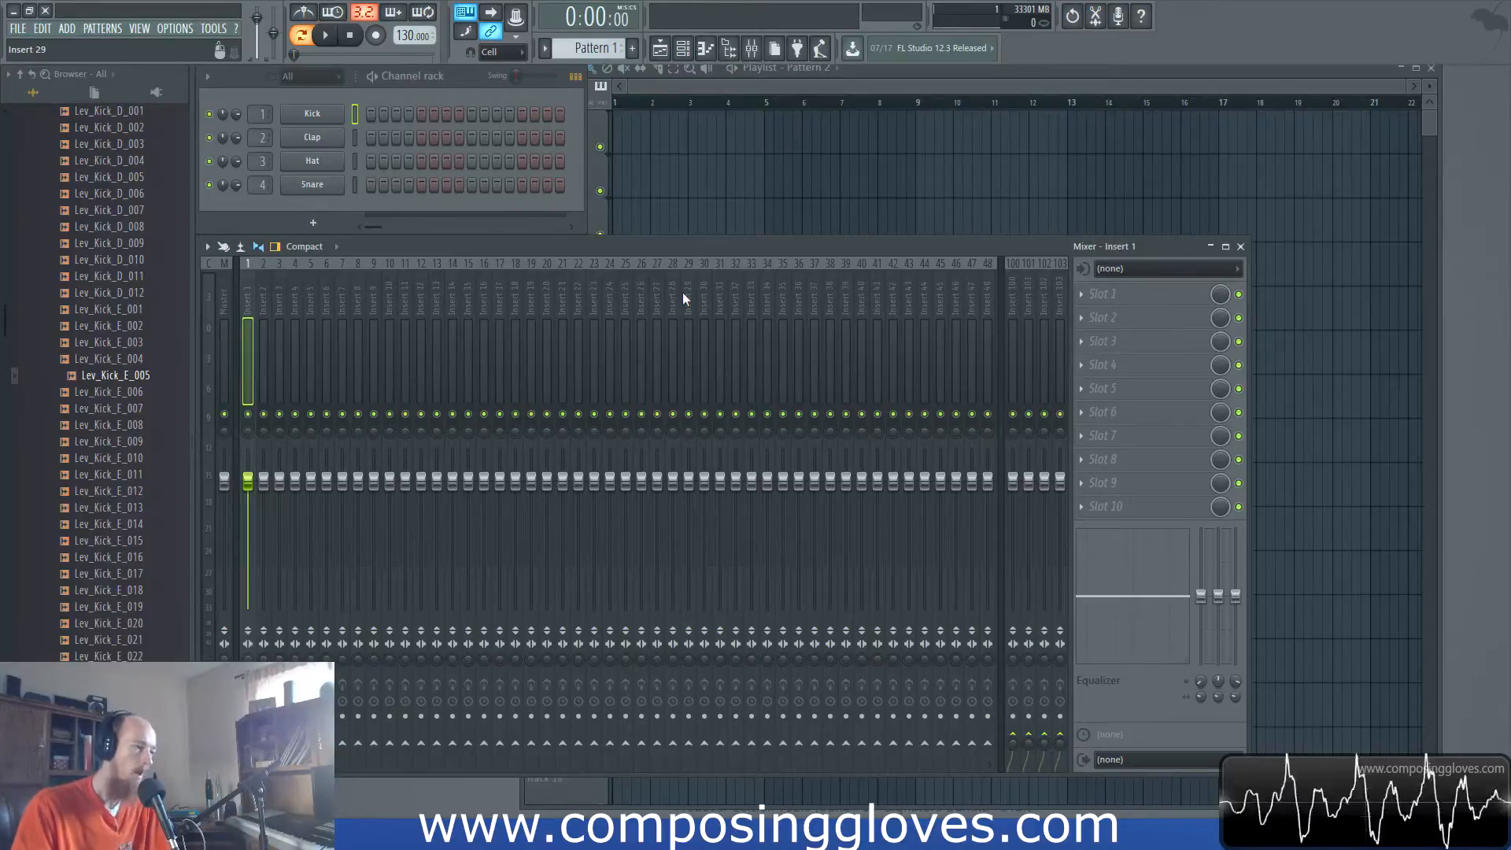
# - Add the Lev_Kick_E_005 sample as a new channel in the channel rack, with hits on steps 1, 5, 9 and 13
pyautogui.moveTo(106, 377); pyautogui.dragTo(346, 120)
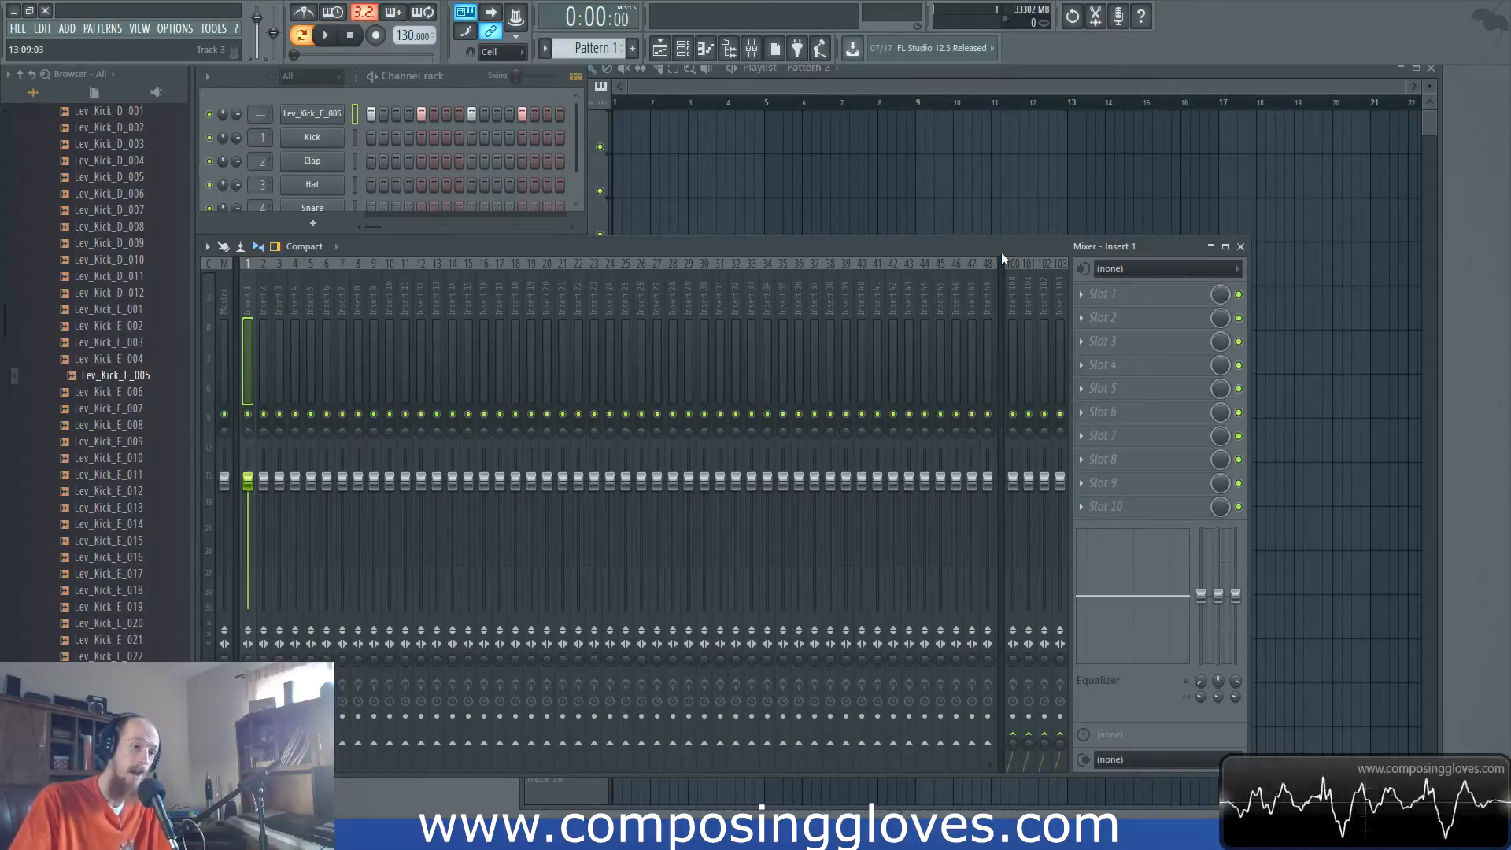
# - Load Fruity Parametric EQ 2 into slot 1 of mixer Insert 1 and place its window above the mixer tracks
pyautogui.click(1112, 298)
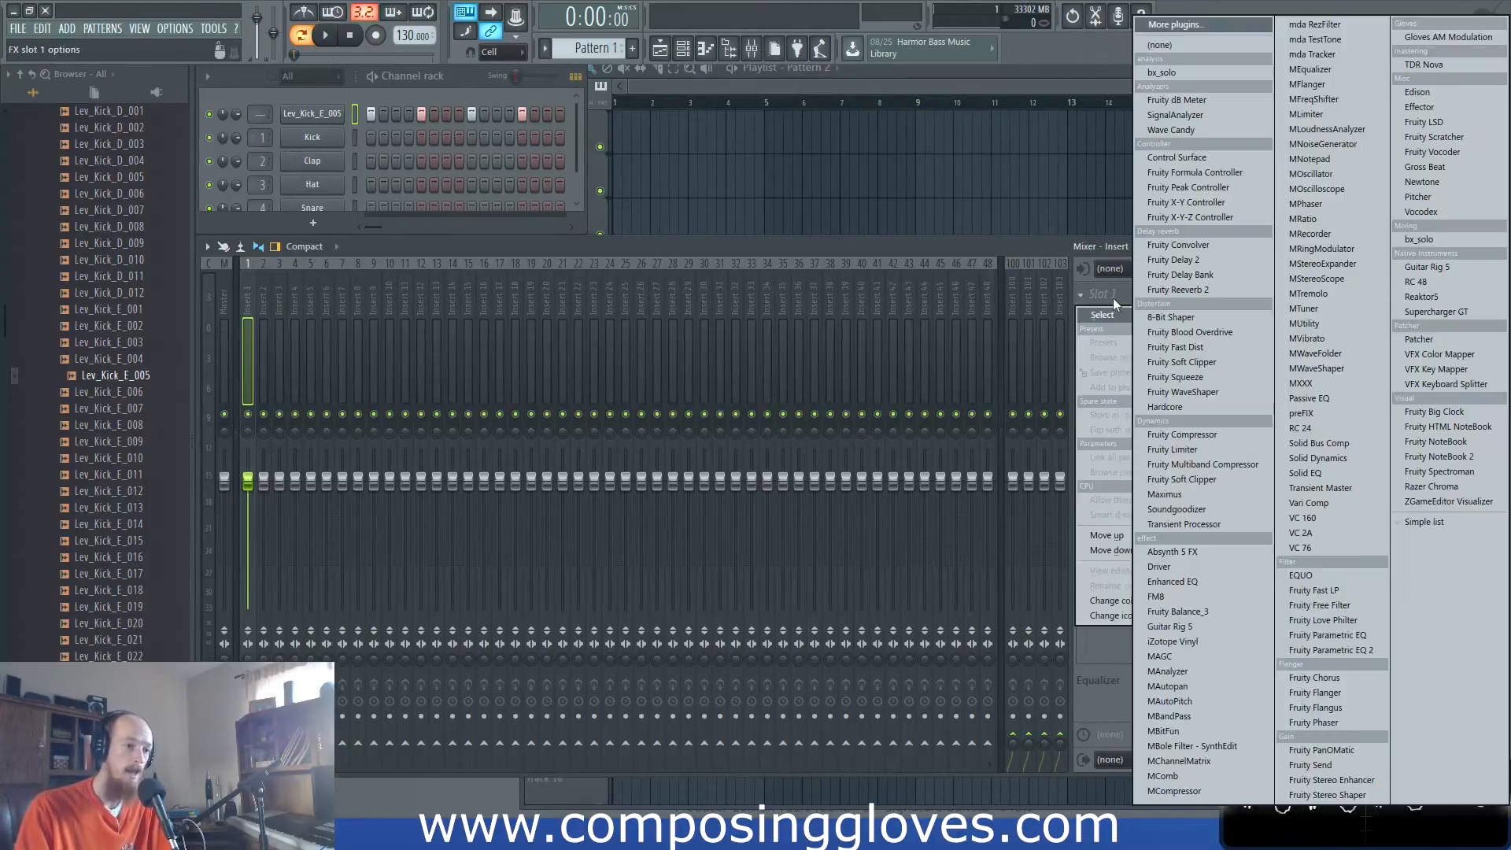
pyautogui.click(1381, 649)
pyautogui.moveTo(827, 227); pyautogui.dragTo(783, 152)
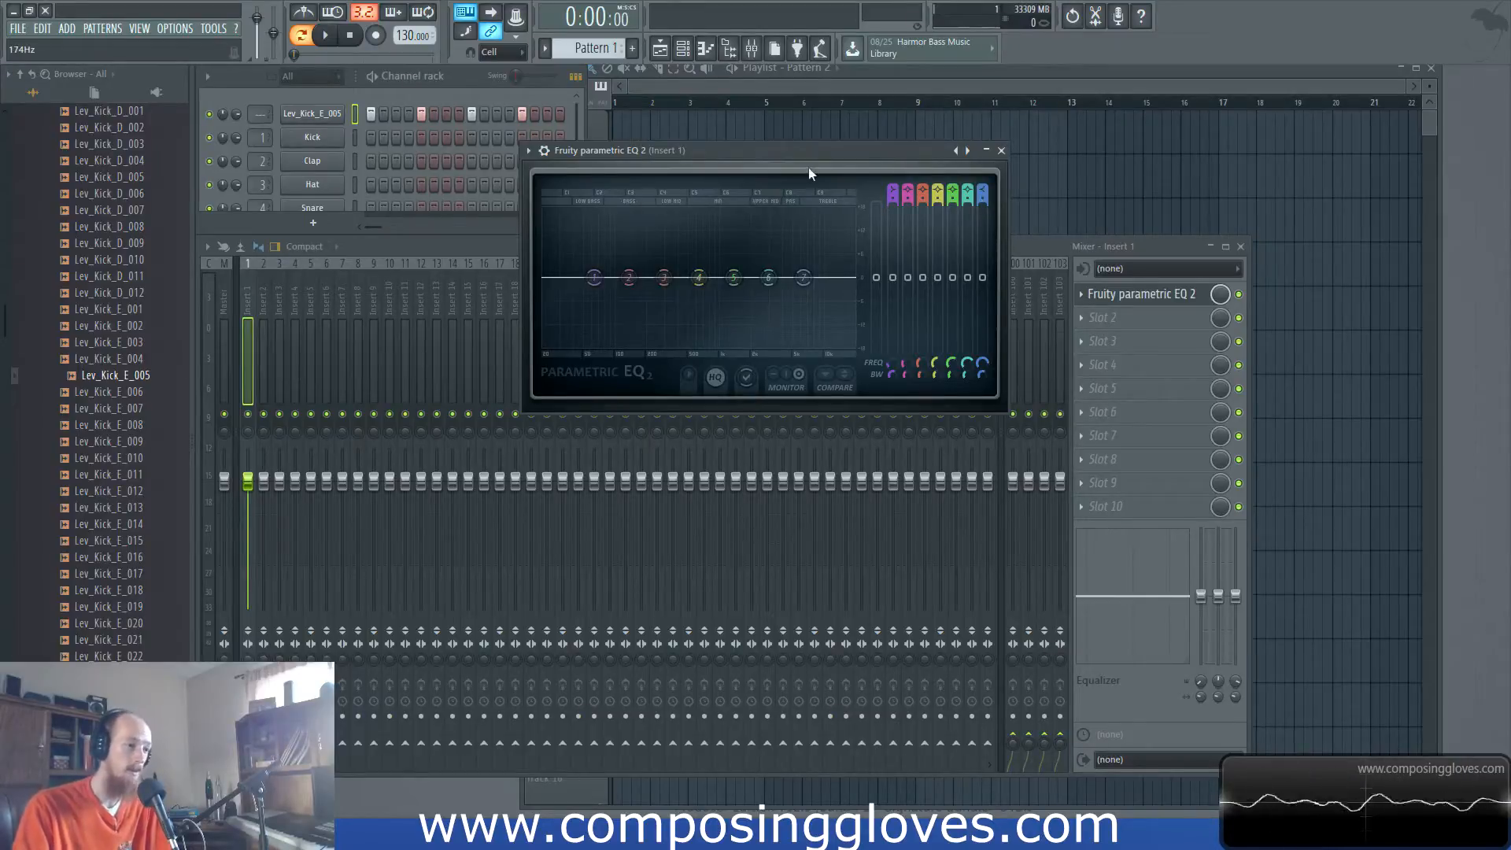
pyautogui.moveTo(804, 150); pyautogui.dragTo(798, 137)
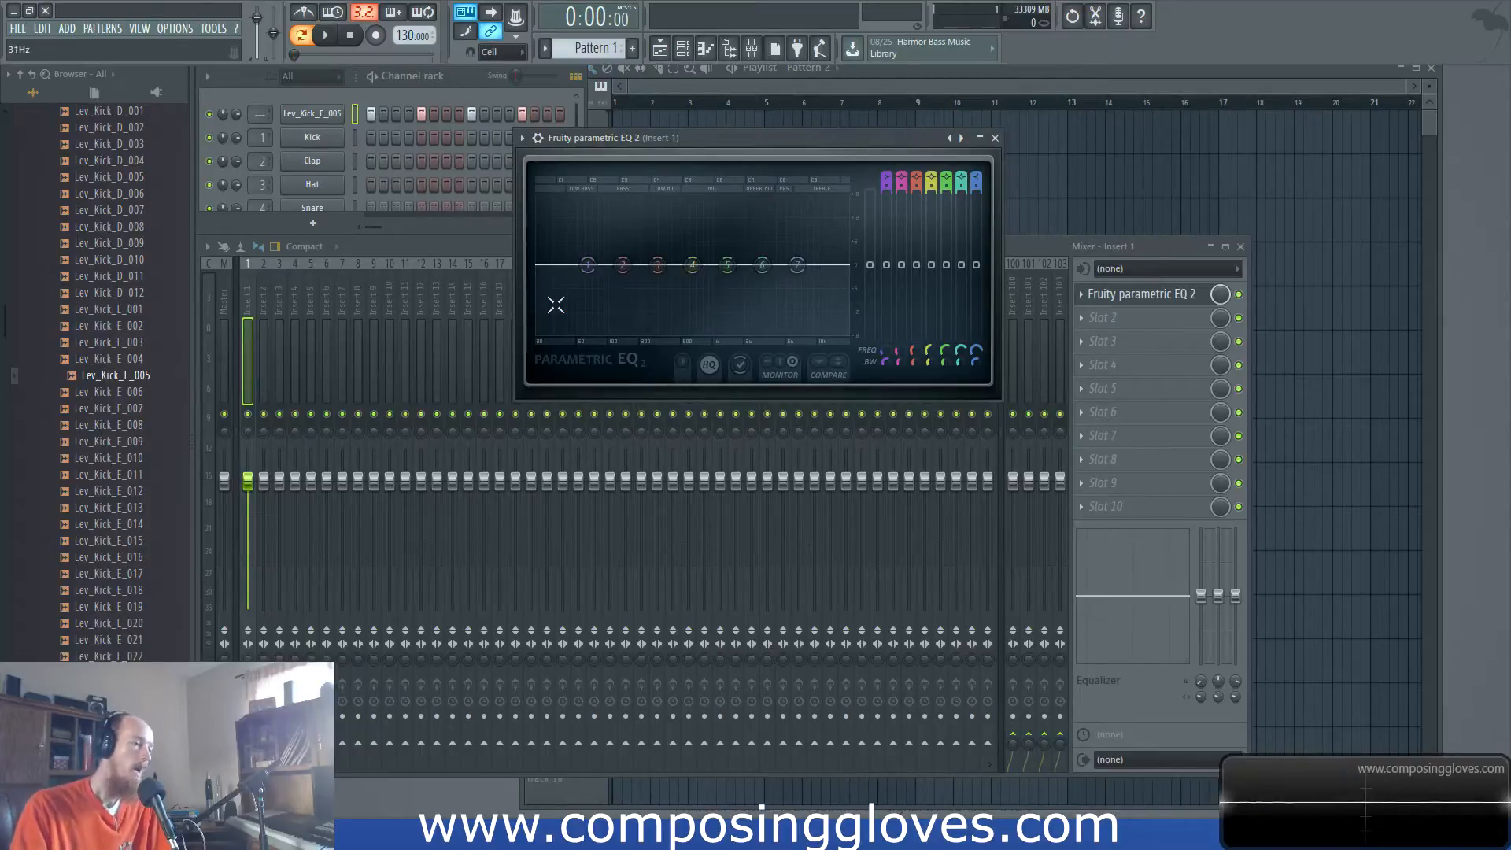
# - Shape an extreme EQ curve by pulling band 1 down to about 20 Hz, cutting bands 2 to 6 and boosting band 7
pyautogui.moveTo(588, 264); pyautogui.dragTo(541, 340)
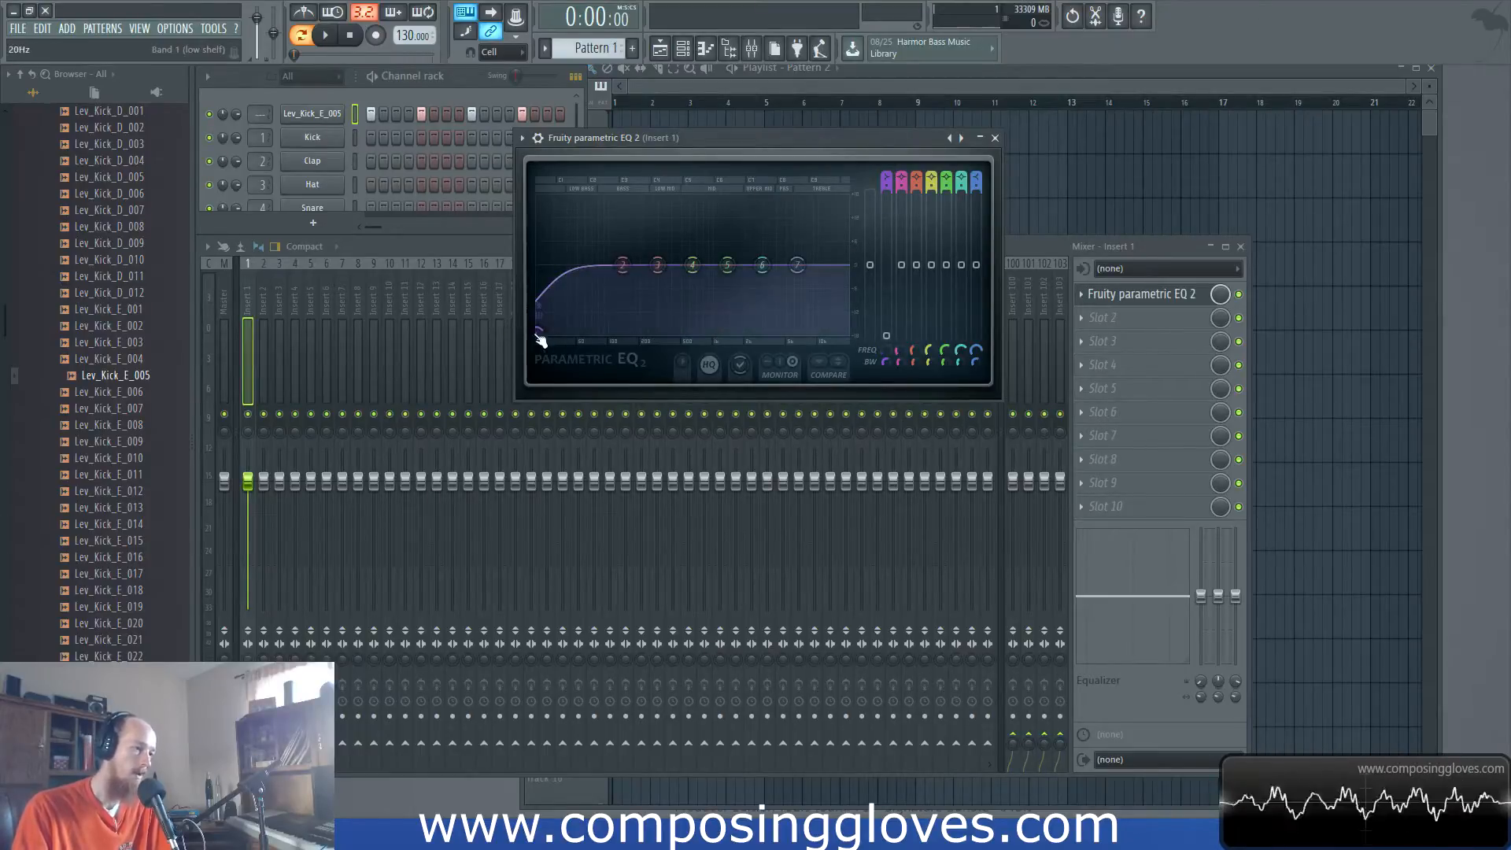
pyautogui.moveTo(622, 266)
pyautogui.mouseDown()
pyautogui.moveTo(598, 265)
pyautogui.moveTo(619, 272)
pyautogui.mouseUp()
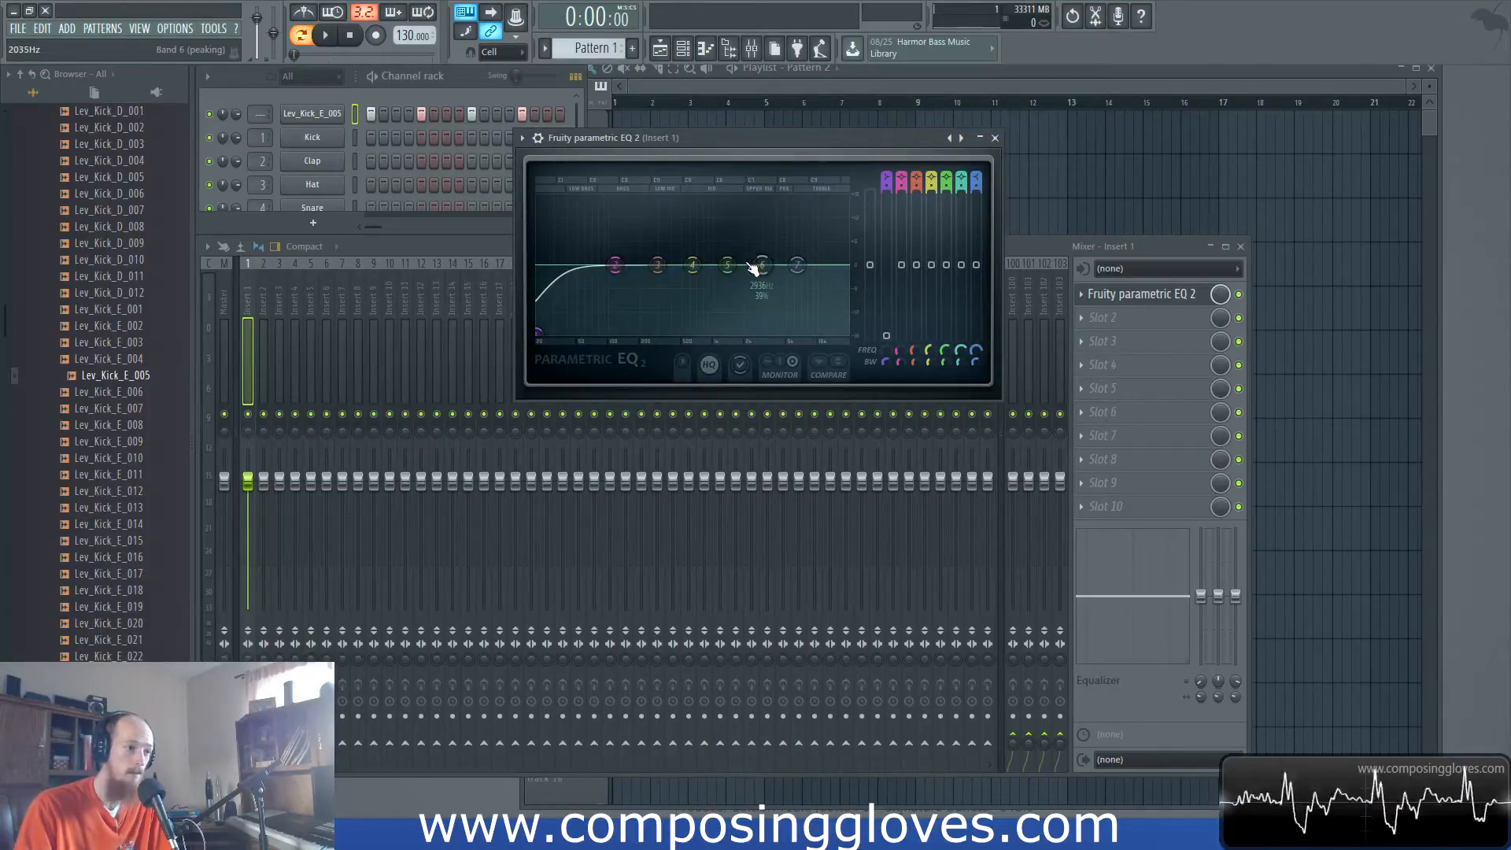
pyautogui.moveTo(727, 265); pyautogui.dragTo(582, 335)
pyautogui.moveTo(658, 266); pyautogui.dragTo(590, 302)
pyautogui.moveTo(762, 266); pyautogui.dragTo(802, 209)
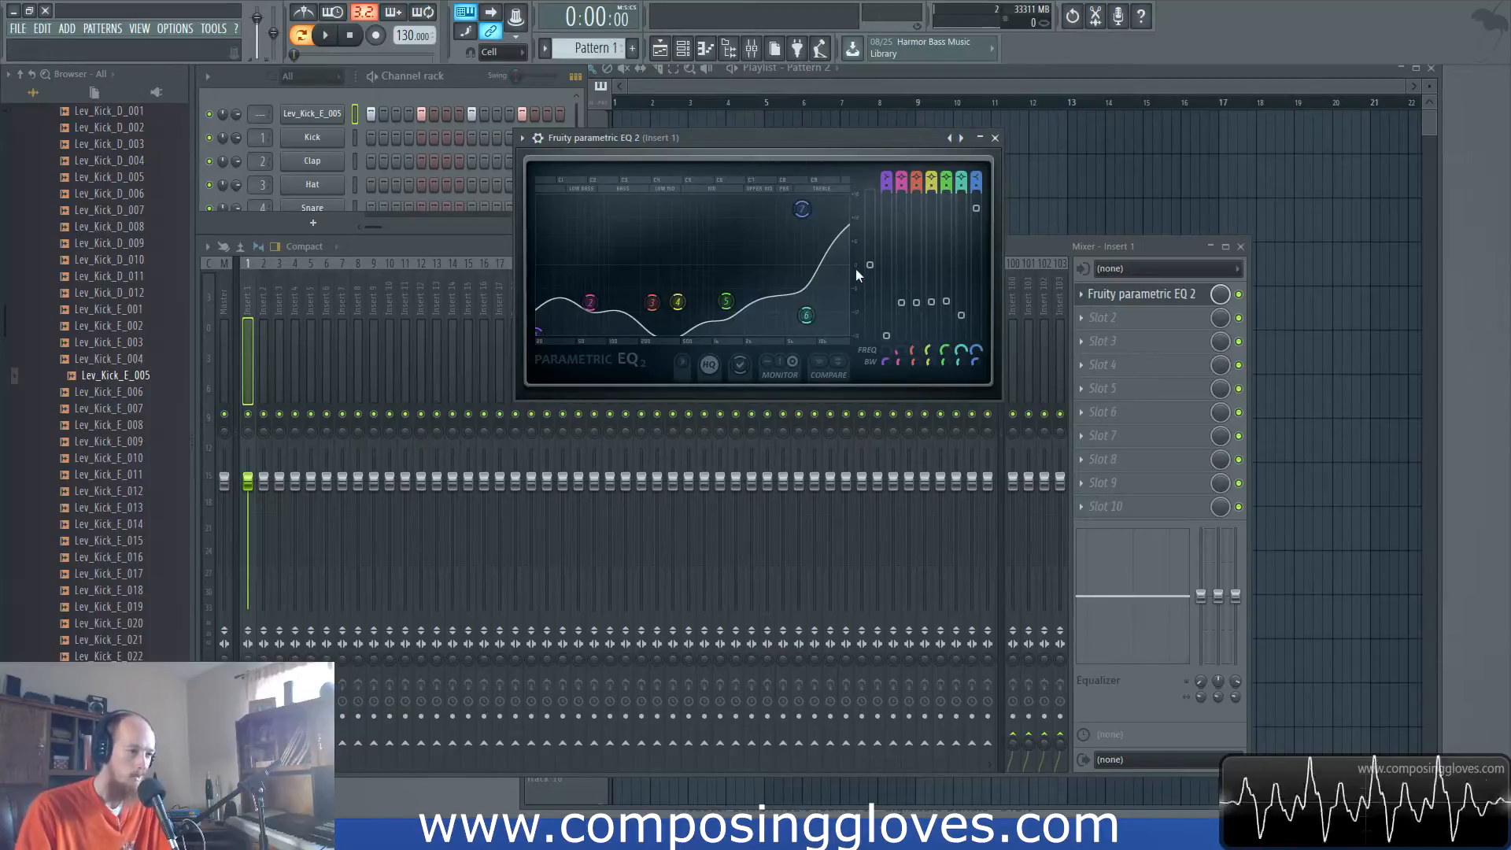
# - Route the Lev_Kick_E_005 channel to mixer Insert 1 and play the pattern through the EQ
pyautogui.press('space')
pyautogui.press('space')
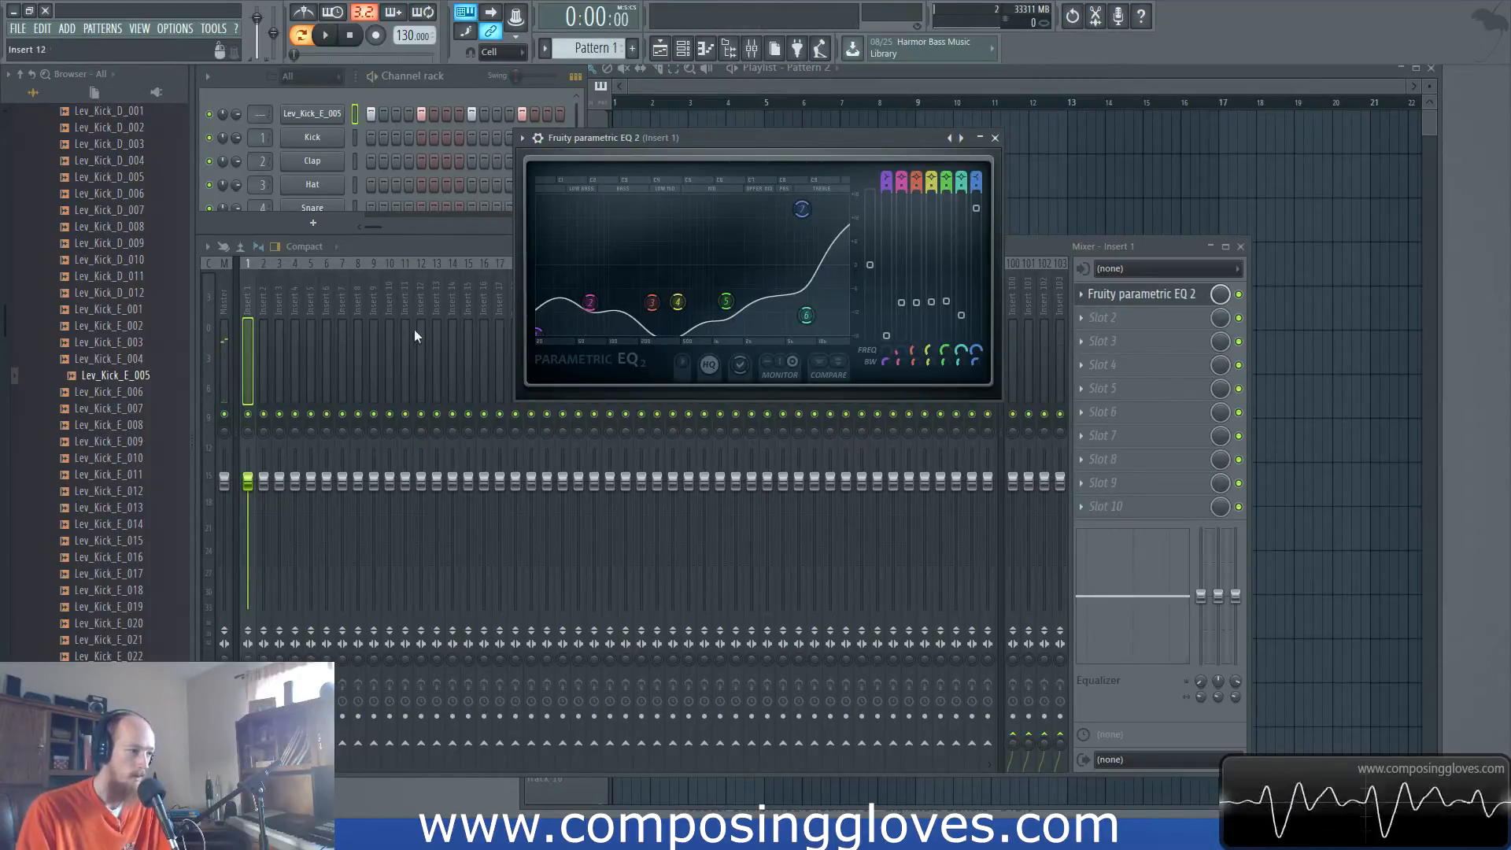
pyautogui.click(247, 292)
pyautogui.moveTo(261, 114); pyautogui.dragTo(261, 112)
pyautogui.press('space')
pyautogui.moveTo(787, 138); pyautogui.dragTo(783, 133)
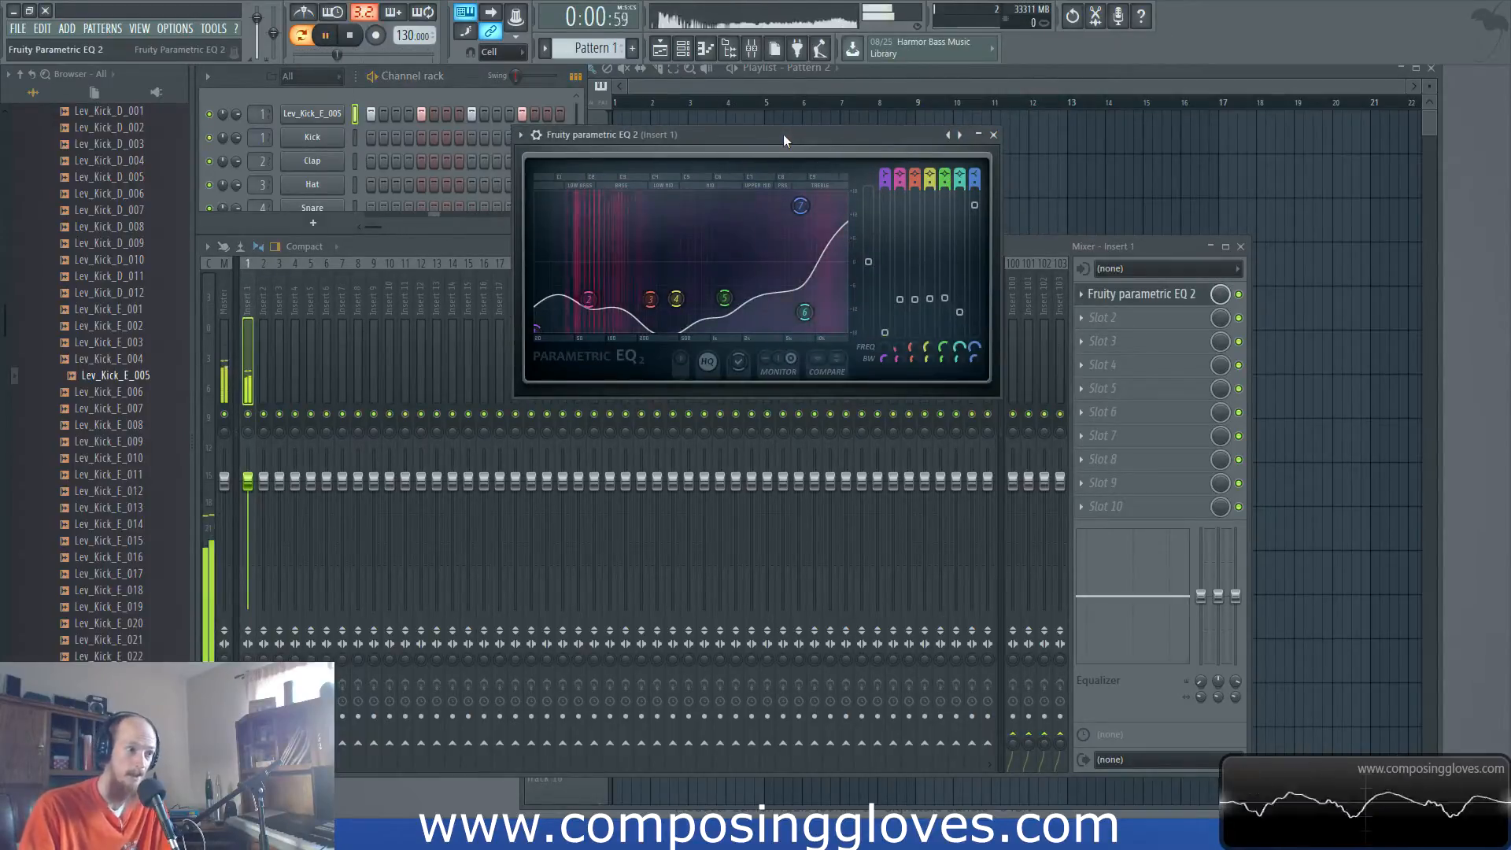
pyautogui.press('space')
# - Load Maximus into slot 2 of Insert 1 and arrange its window beside the EQ window
pyautogui.click(1085, 315)
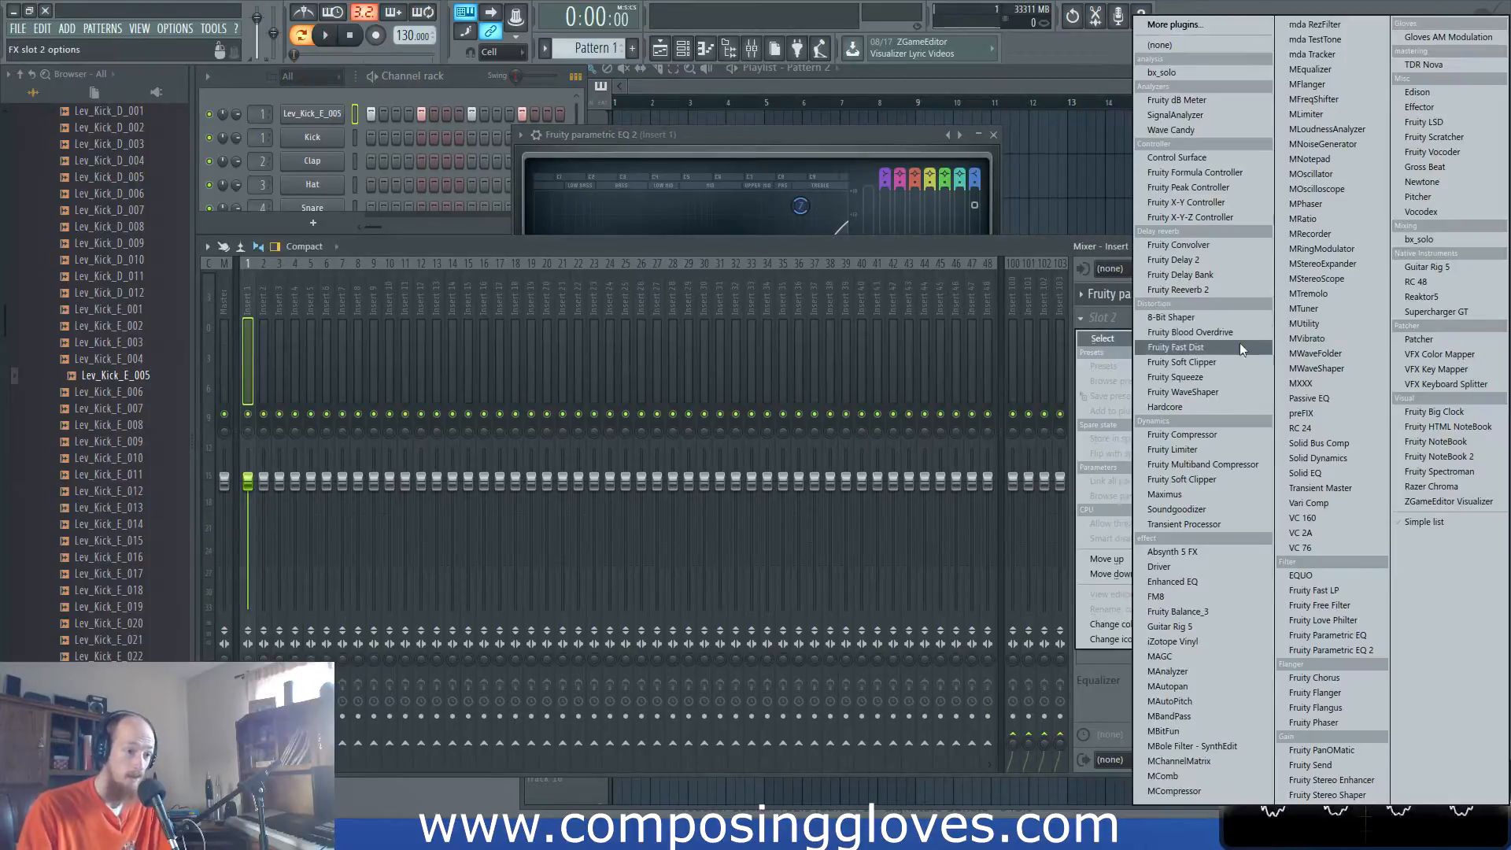
pyautogui.click(1263, 499)
pyautogui.moveTo(789, 148); pyautogui.dragTo(826, 310)
pyautogui.moveTo(815, 140); pyautogui.dragTo(569, 134)
pyautogui.moveTo(847, 310); pyautogui.dragTo(1062, 241)
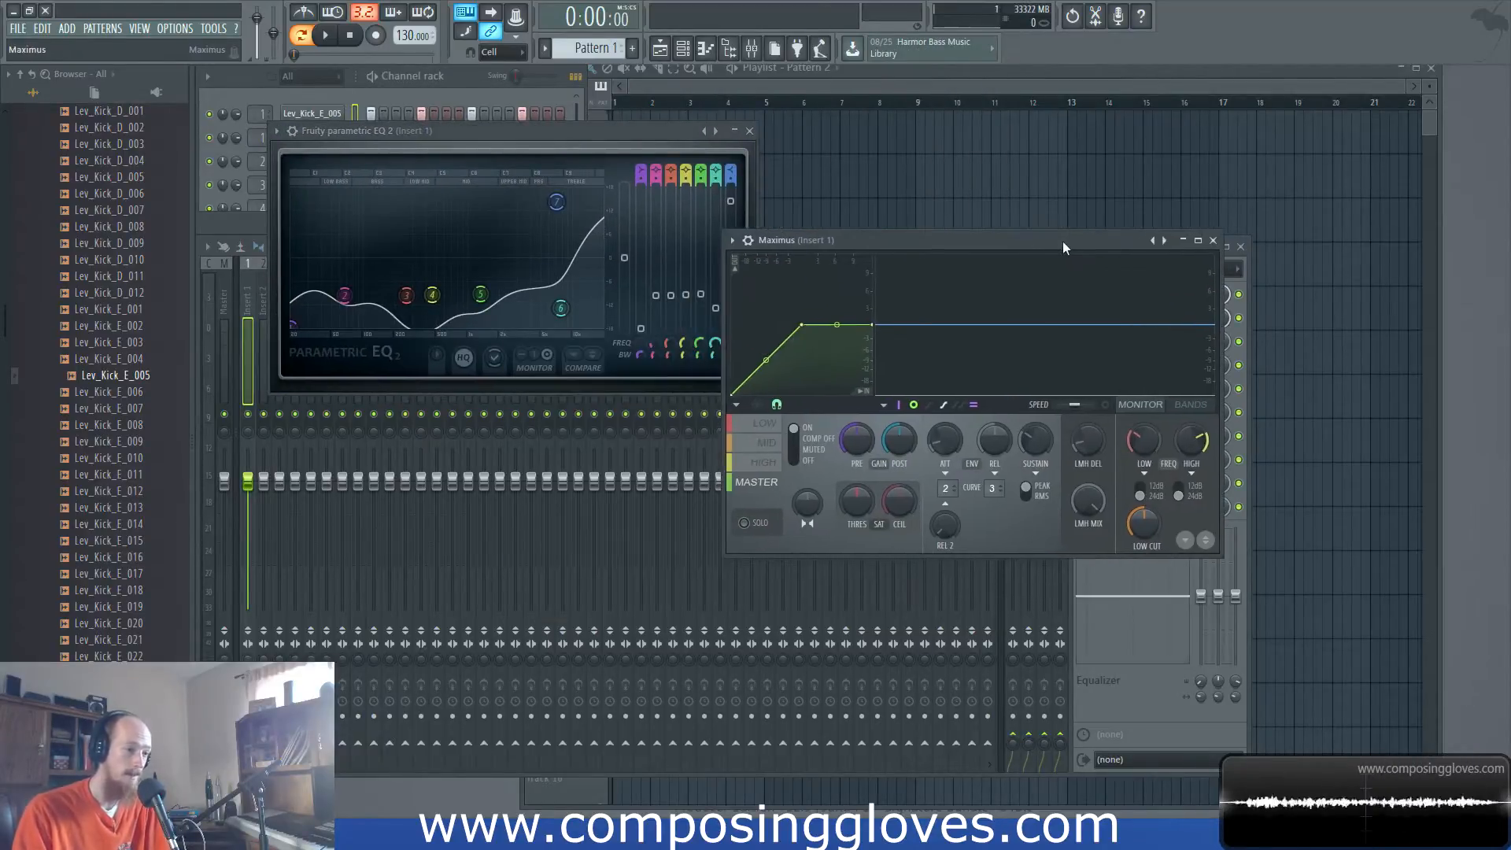
# - In Maximus, raise the lower part of the low band's curve and pull the high band's curve down to the floor
pyautogui.click(764, 423)
pyautogui.click(767, 443)
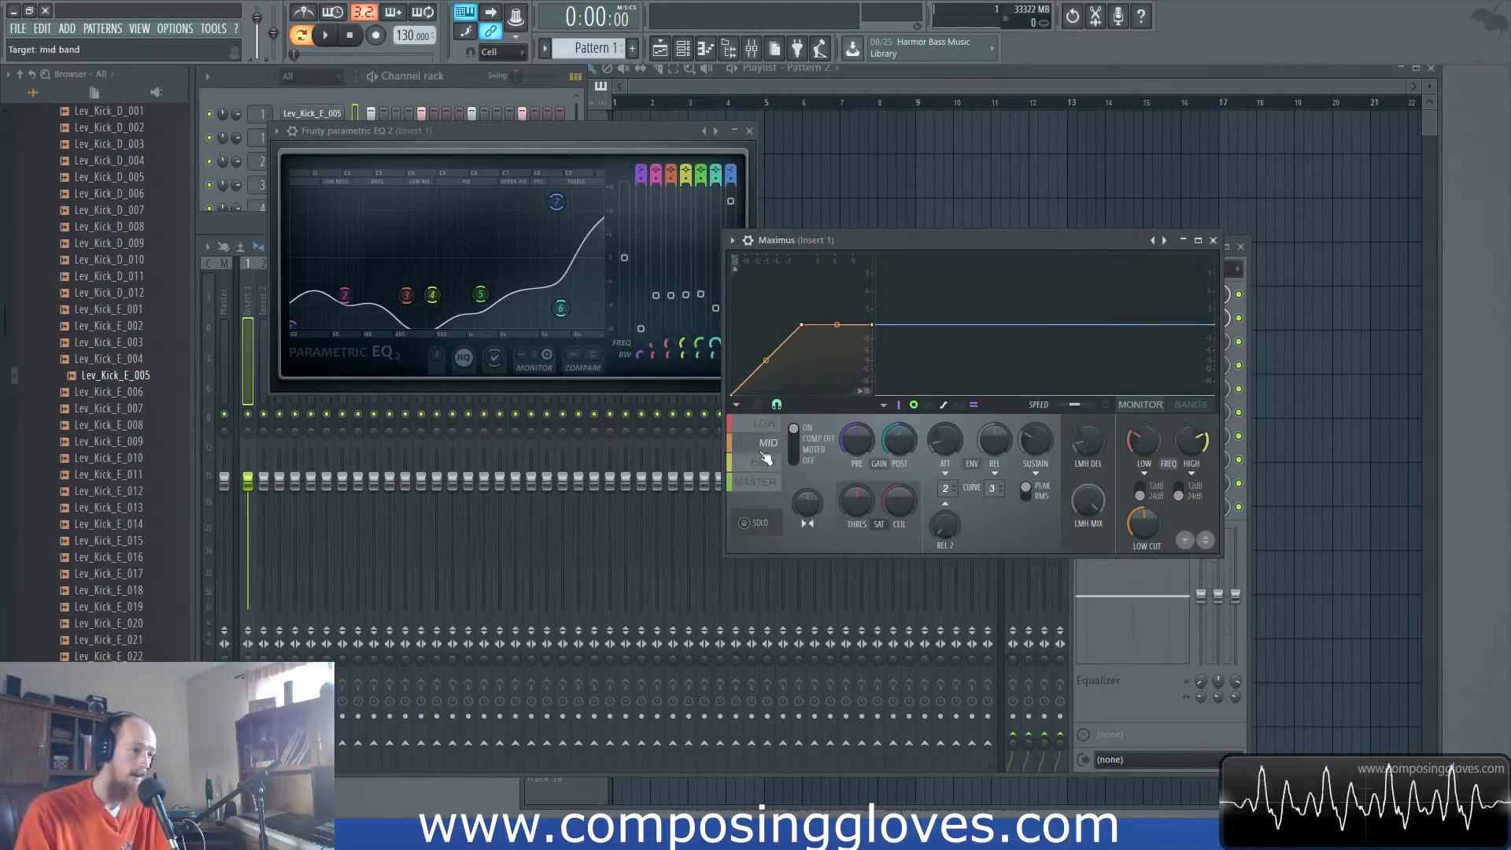
pyautogui.click(765, 424)
pyautogui.moveTo(764, 355); pyautogui.dragTo(765, 269)
pyautogui.click(768, 444)
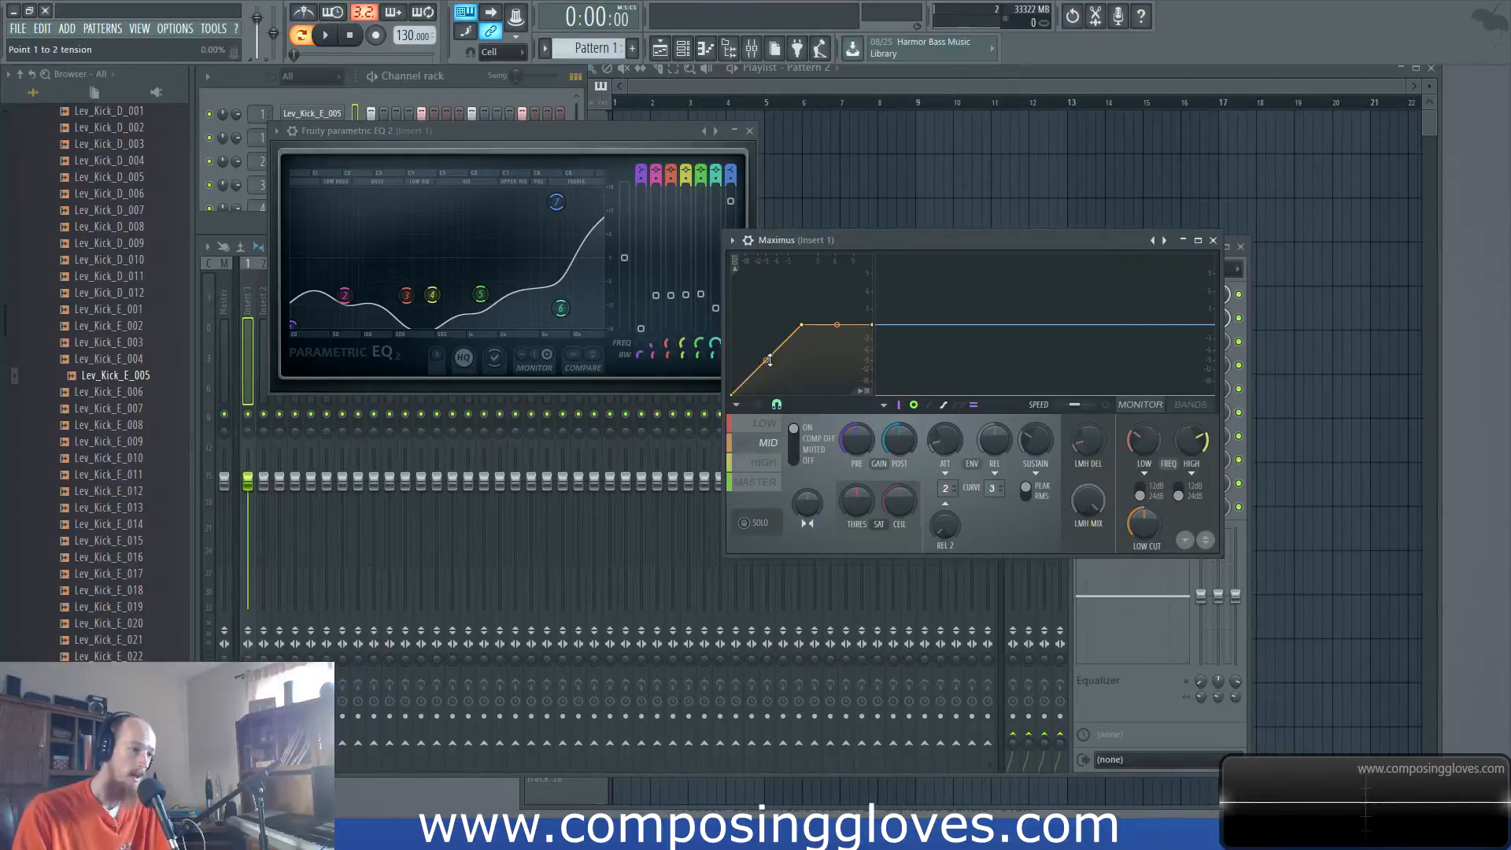
pyautogui.click(764, 462)
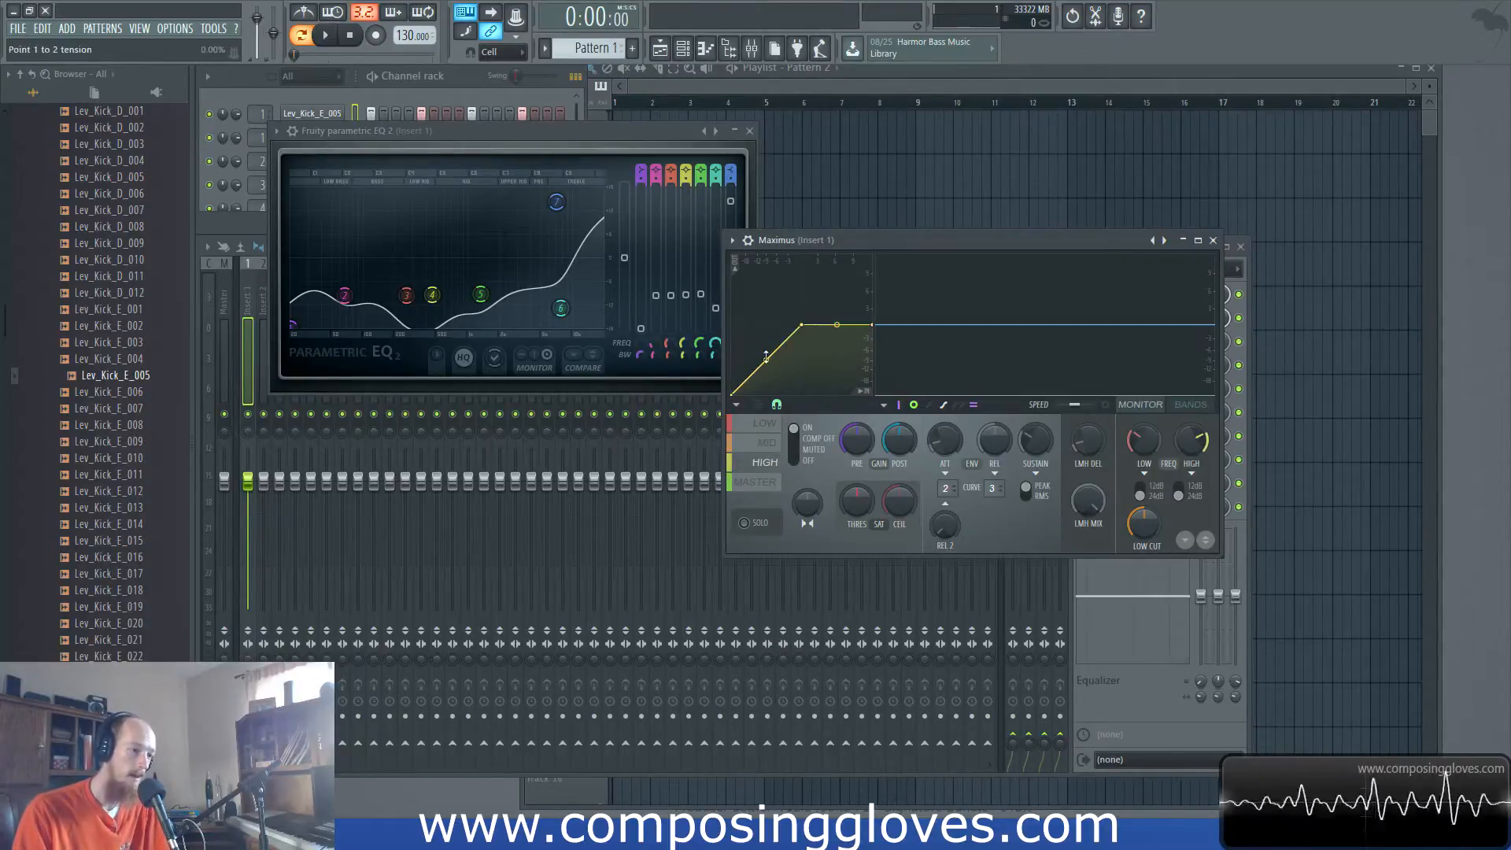
pyautogui.moveTo(801, 325); pyautogui.dragTo(970, 574)
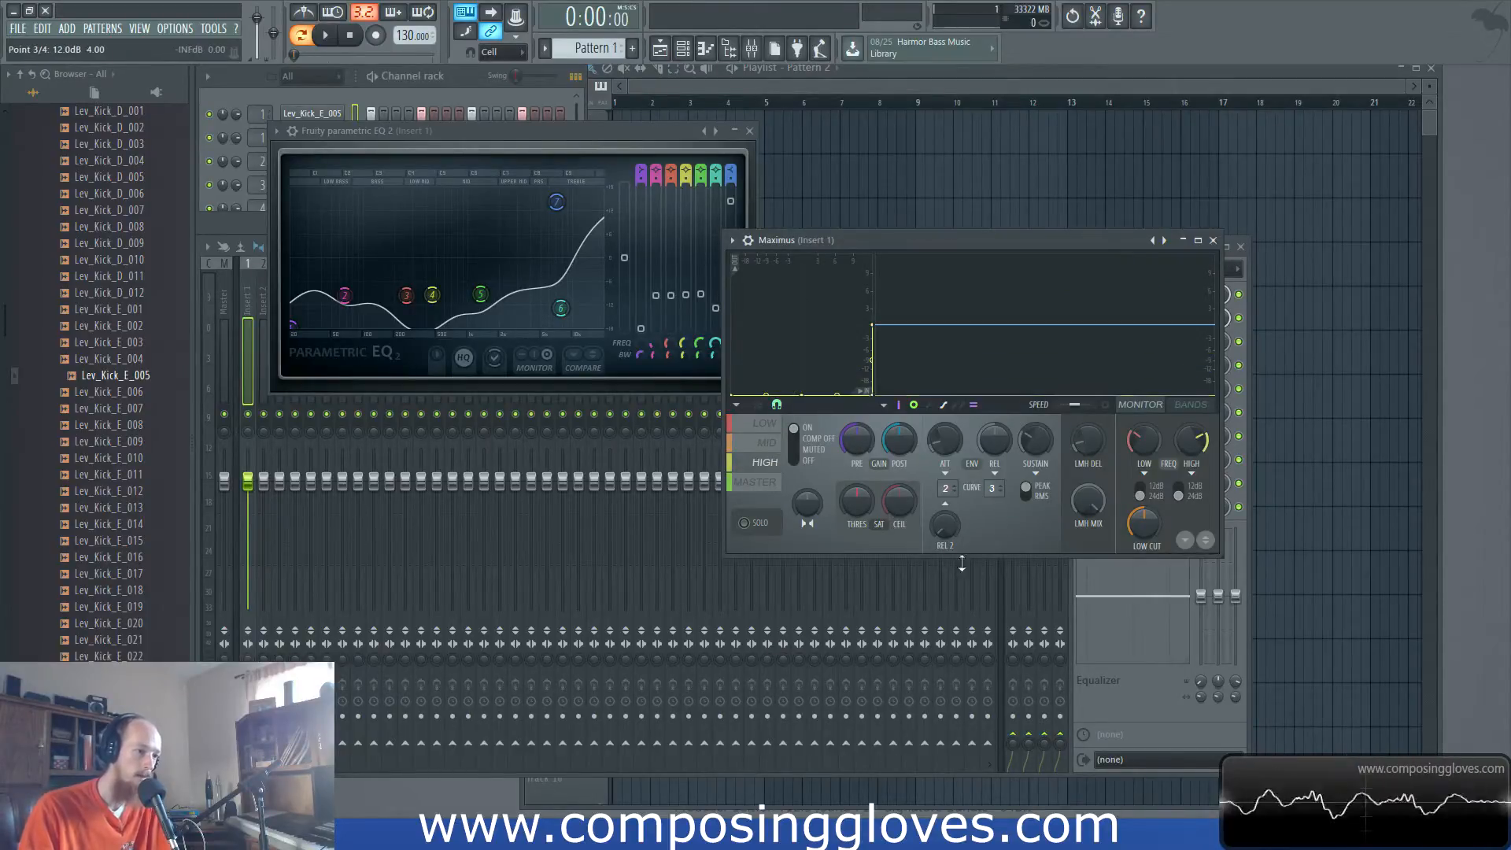
# - Play the pattern and examine the EQ spectrum and the Maximus low band display, repositioning the Maximus window
pyautogui.moveTo(949, 249); pyautogui.dragTo(675, 126)
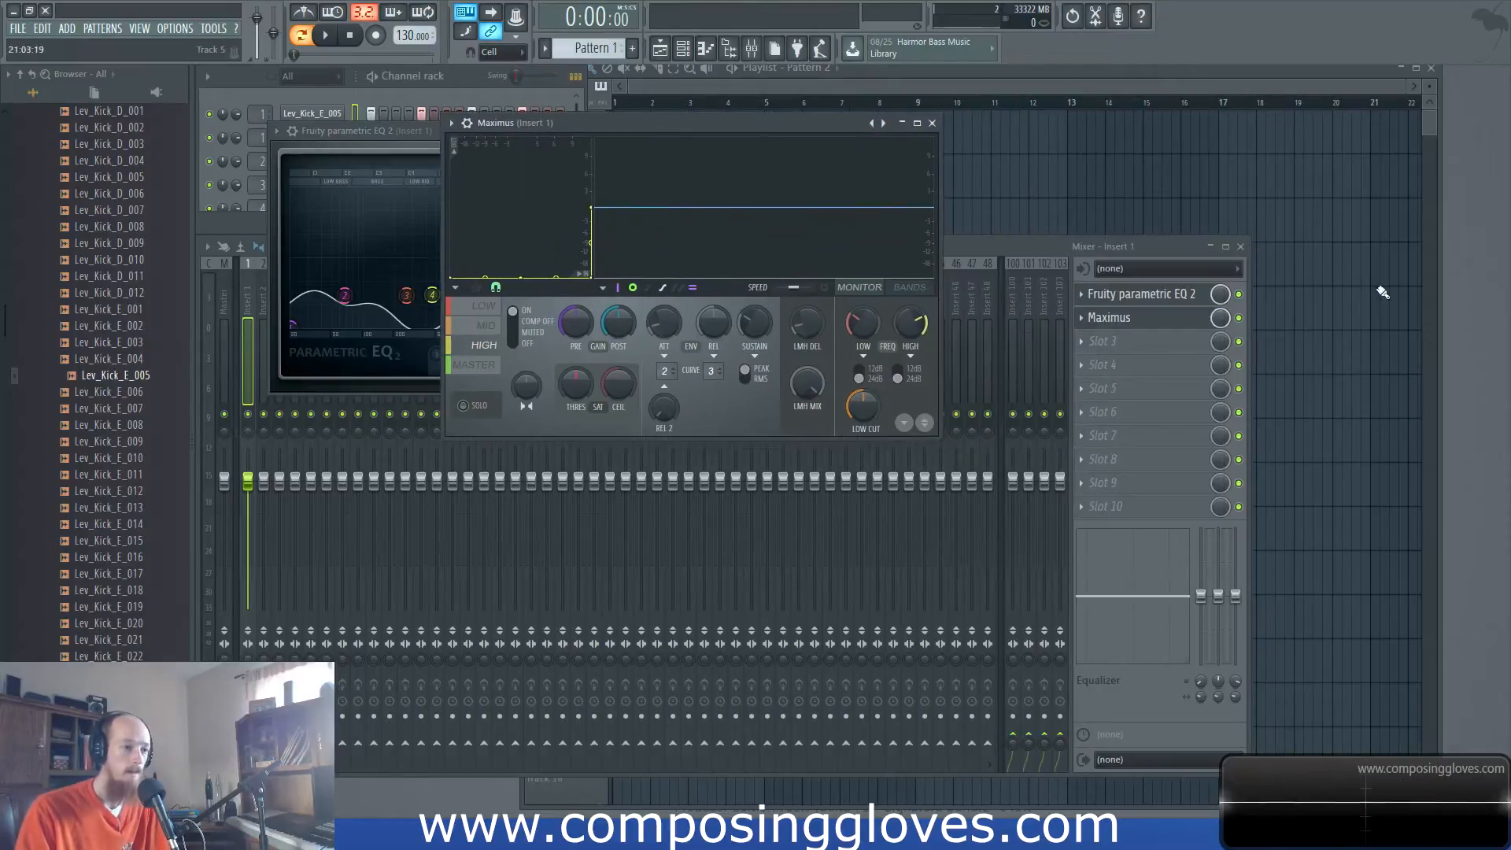
pyautogui.press('space')
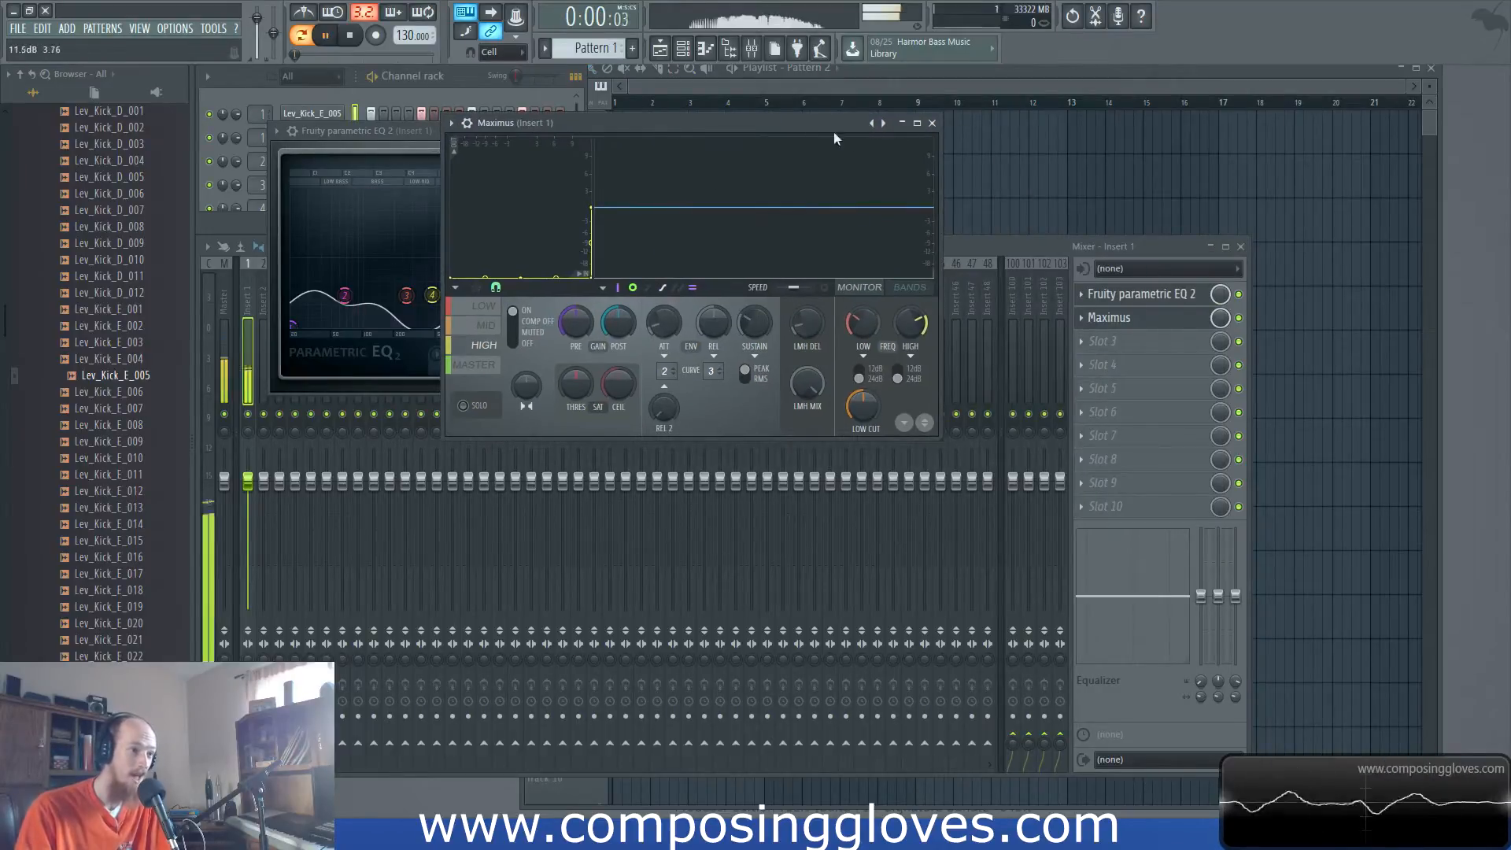
pyautogui.moveTo(780, 123); pyautogui.dragTo(1056, 233)
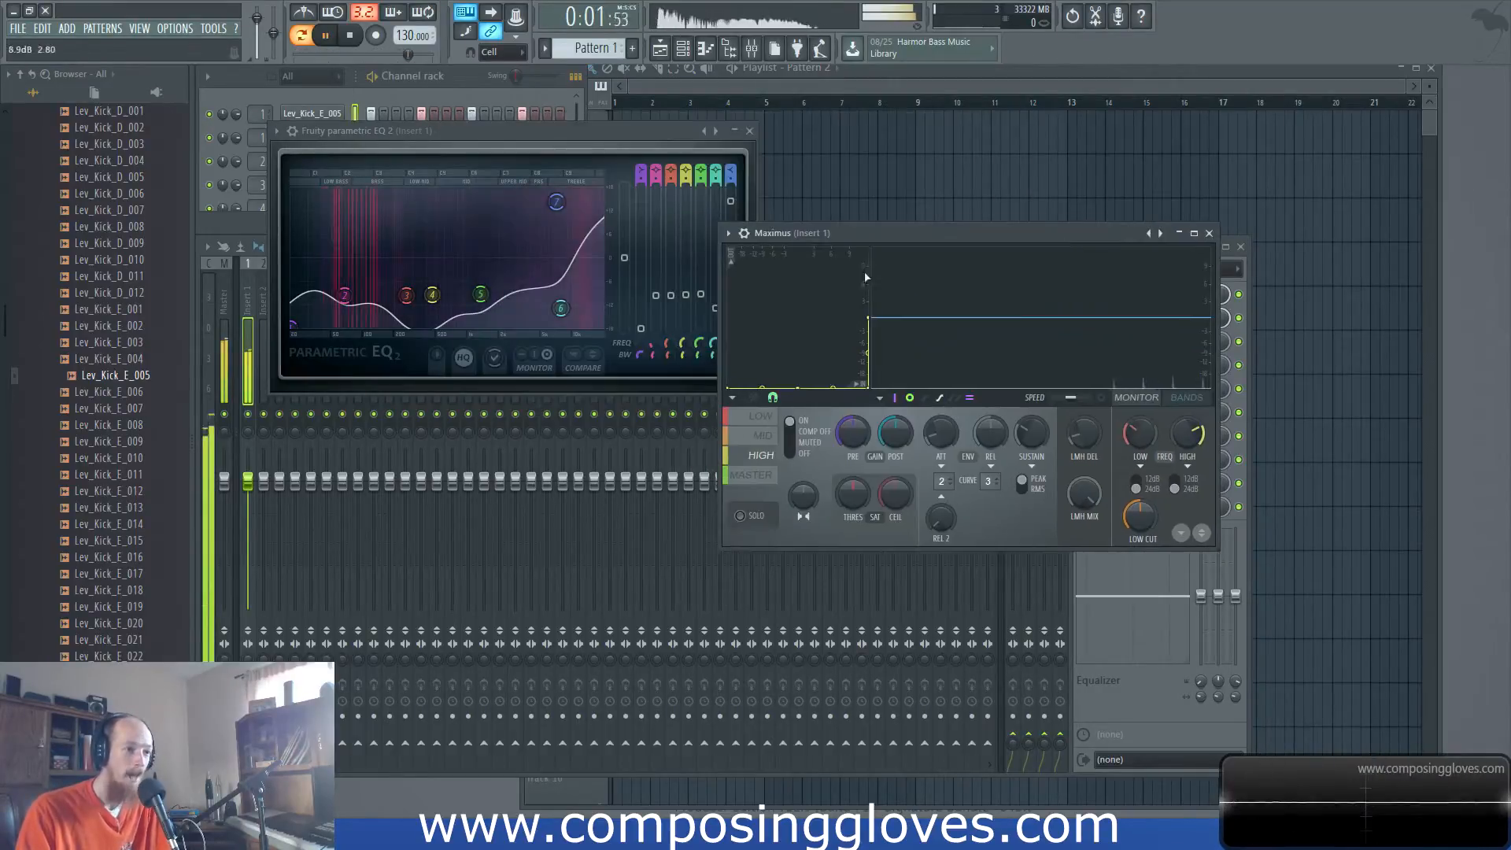
pyautogui.click(762, 418)
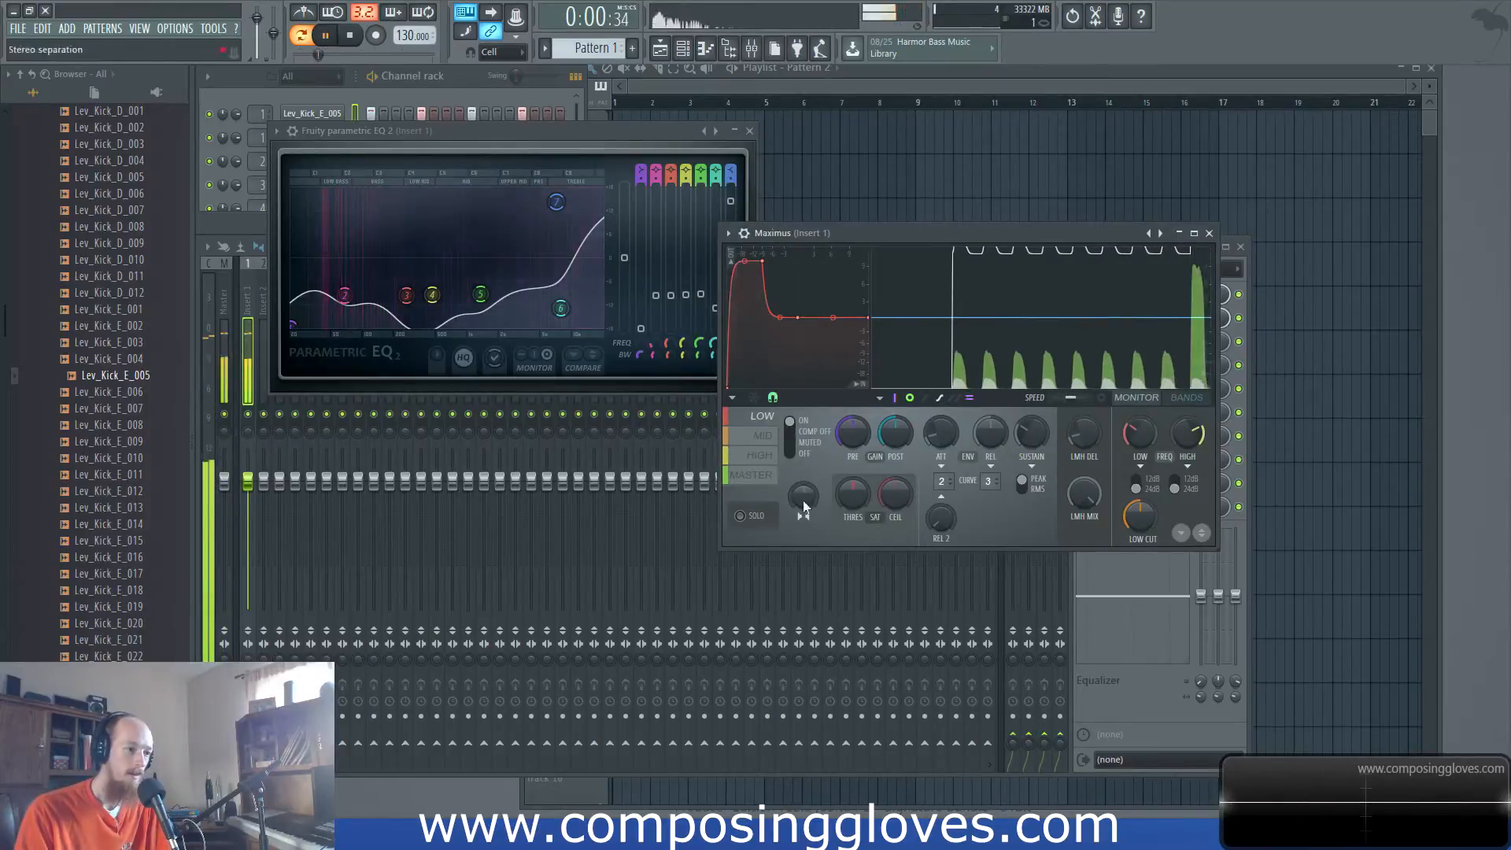
pyautogui.moveTo(983, 233); pyautogui.dragTo(744, 357)
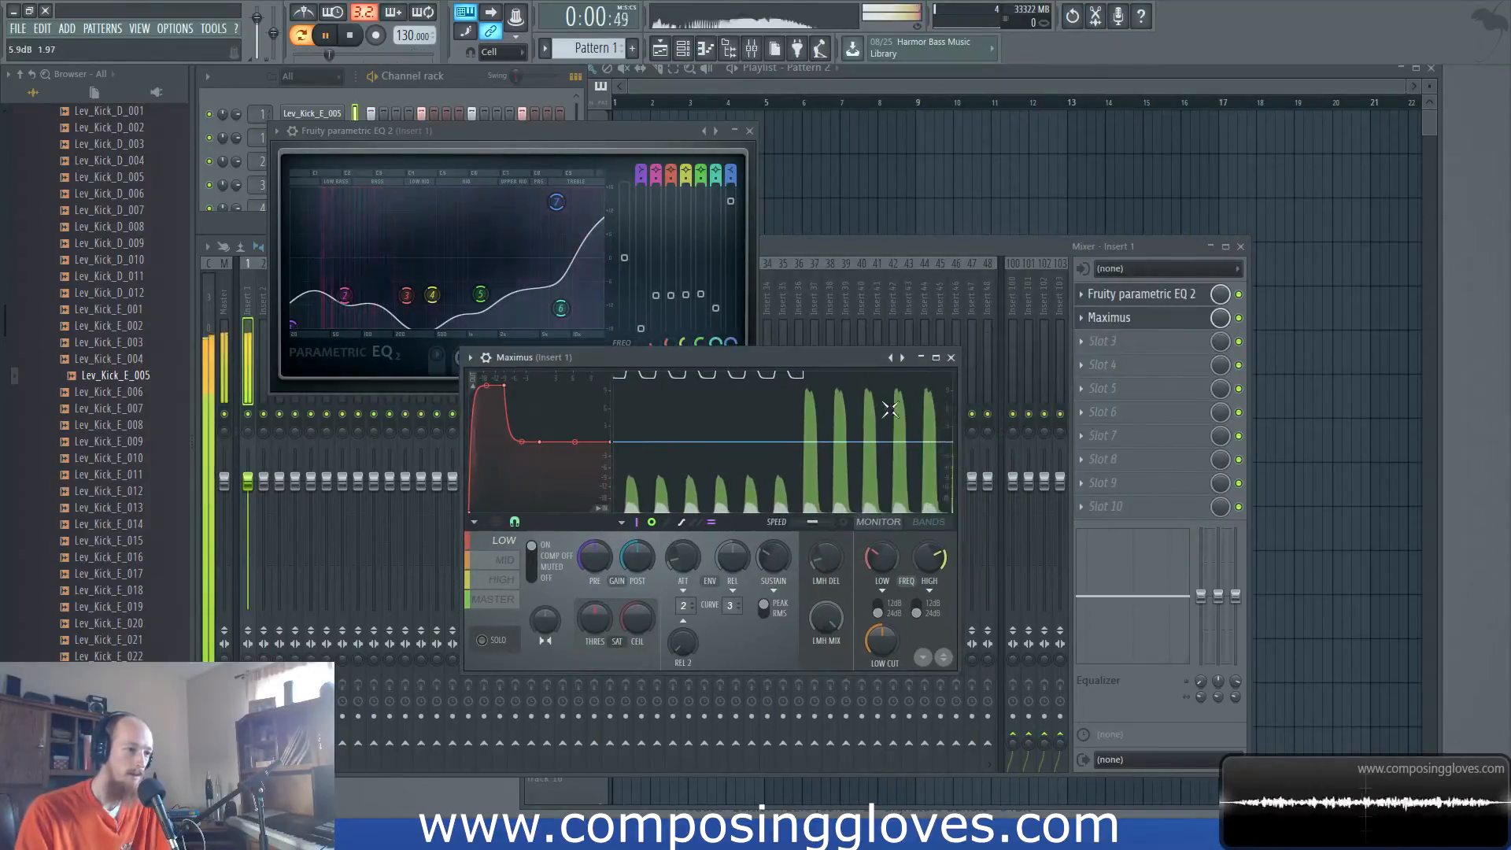
pyautogui.press('space')
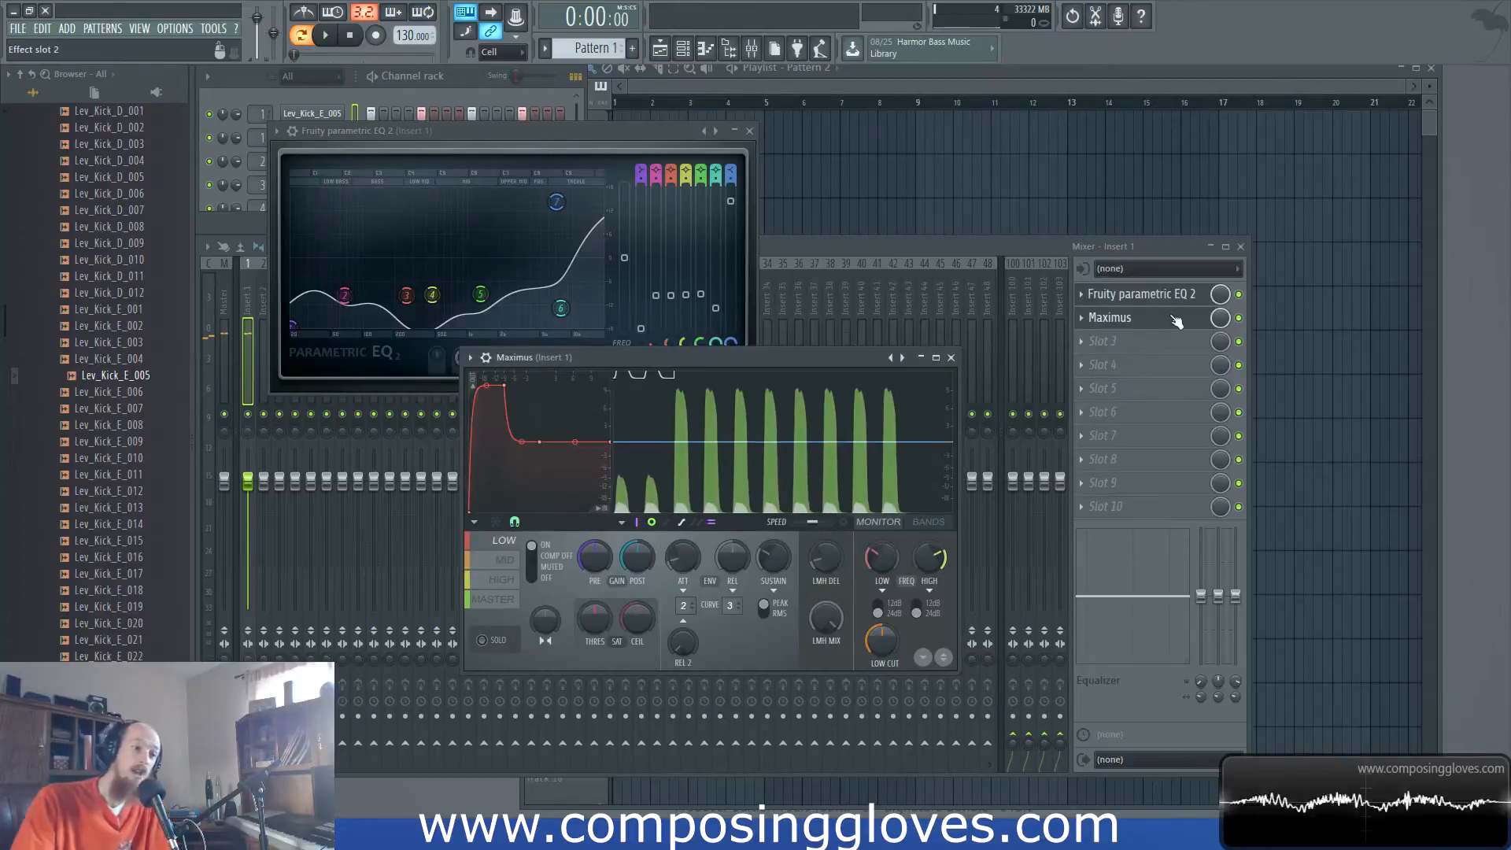
# - Move Maximus above Fruity Parametric EQ 2 in Insert 1's effect chain and play the pattern in the new order
pyautogui.moveTo(1176, 322); pyautogui.dragTo(1176, 296)
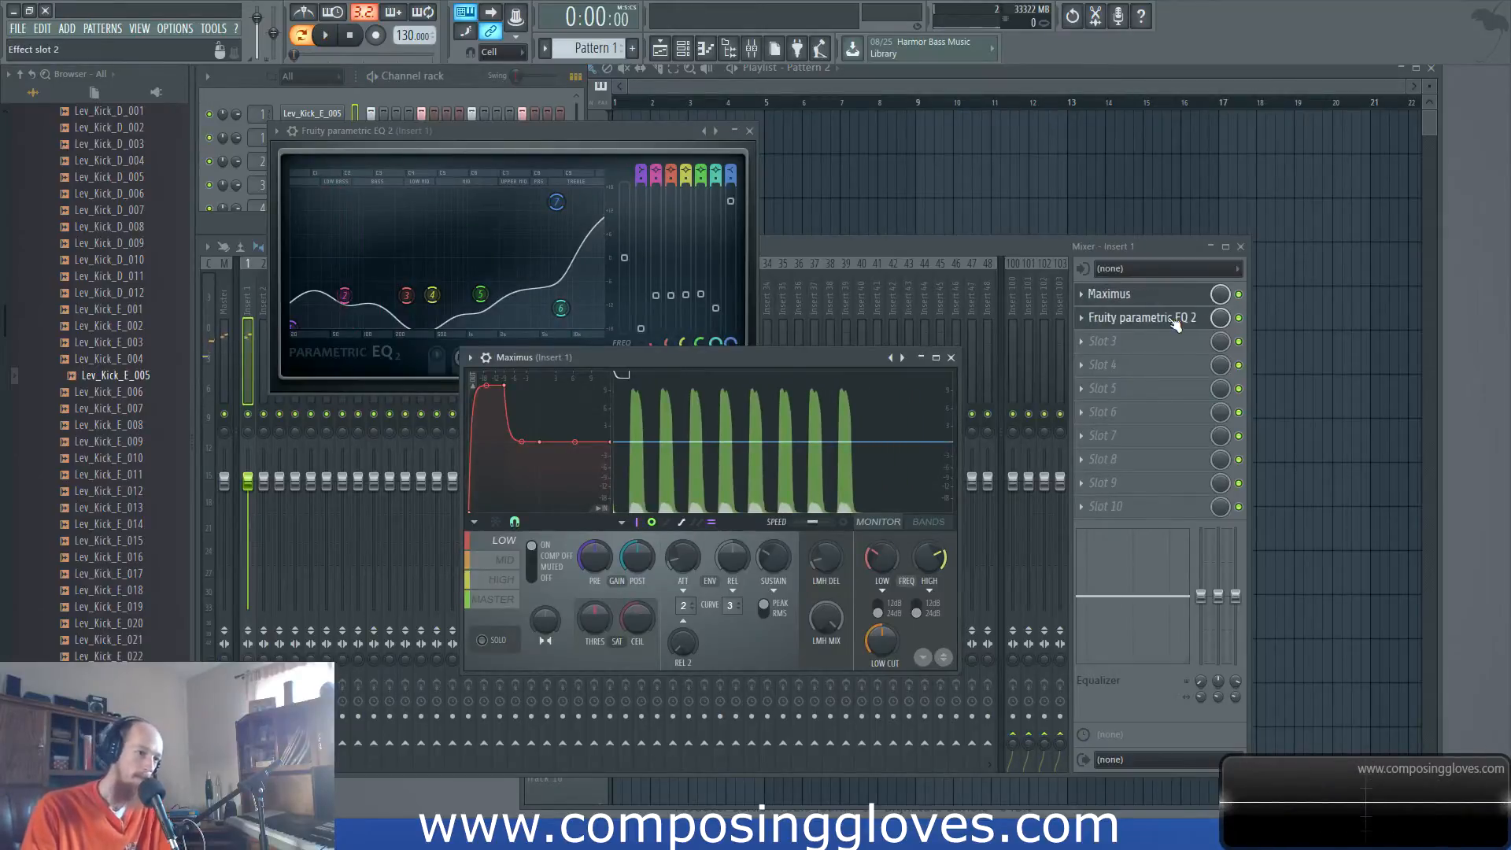
pyautogui.press('space')
pyautogui.moveTo(786, 358); pyautogui.dragTo(834, 233)
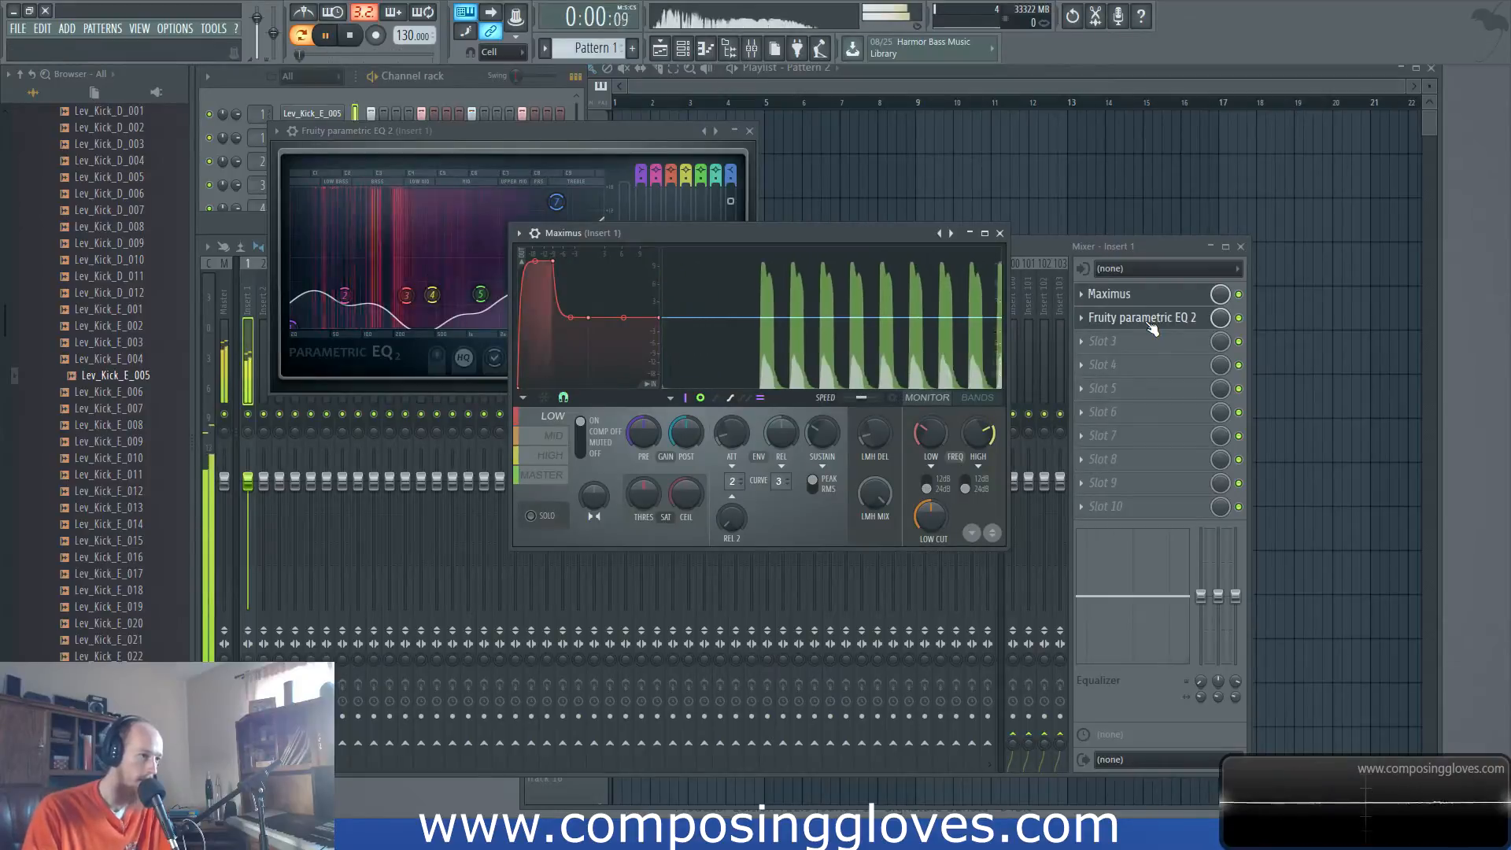
pyautogui.press('space')
pyautogui.press('space')
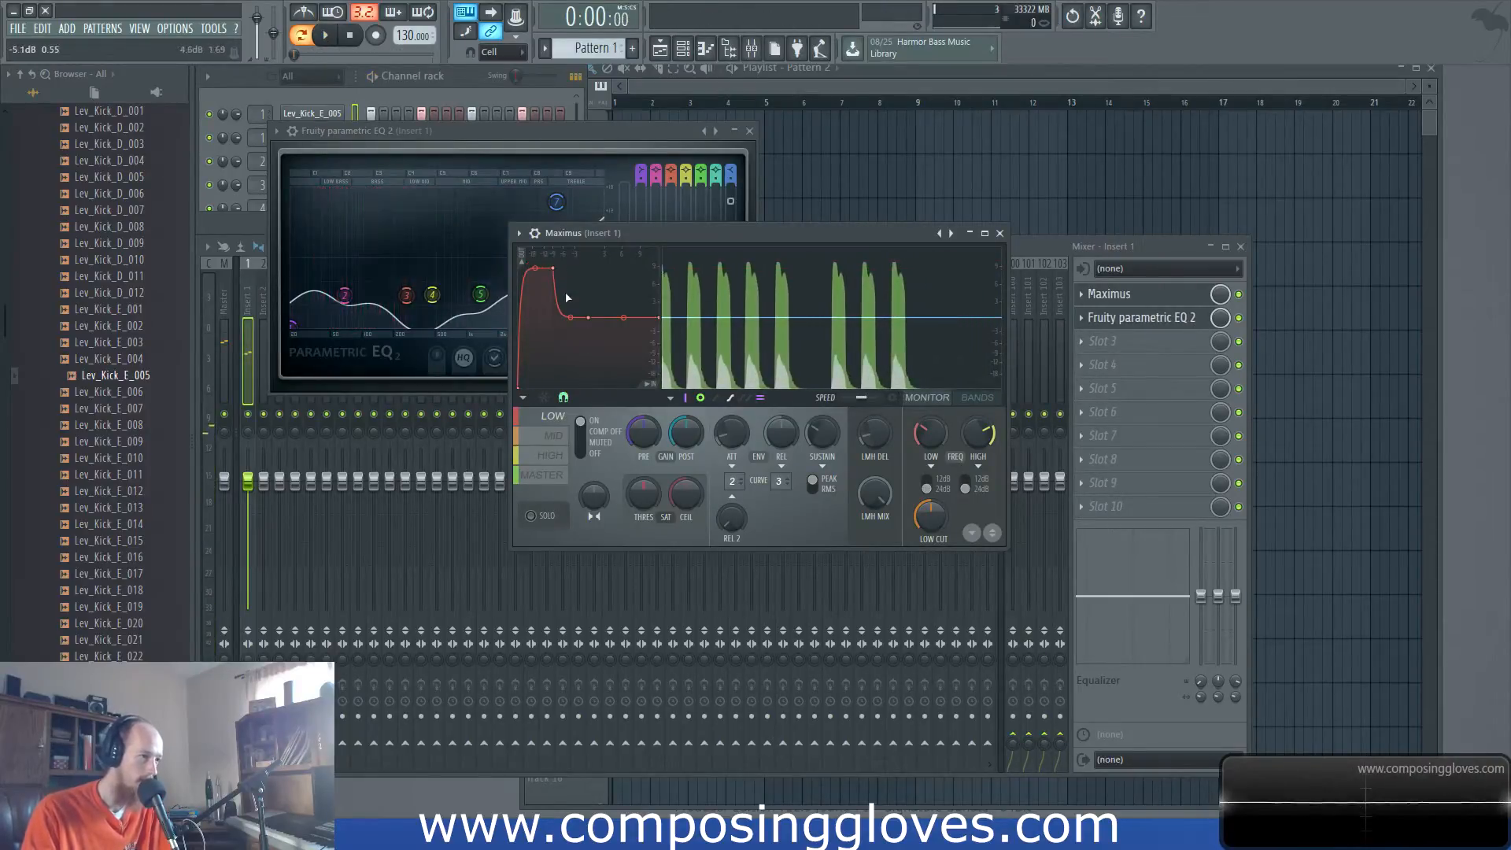
# - Boost EQ band 4 to 18 dB in the low mids
pyautogui.click(450, 132)
pyautogui.moveTo(434, 290); pyautogui.dragTo(437, 190)
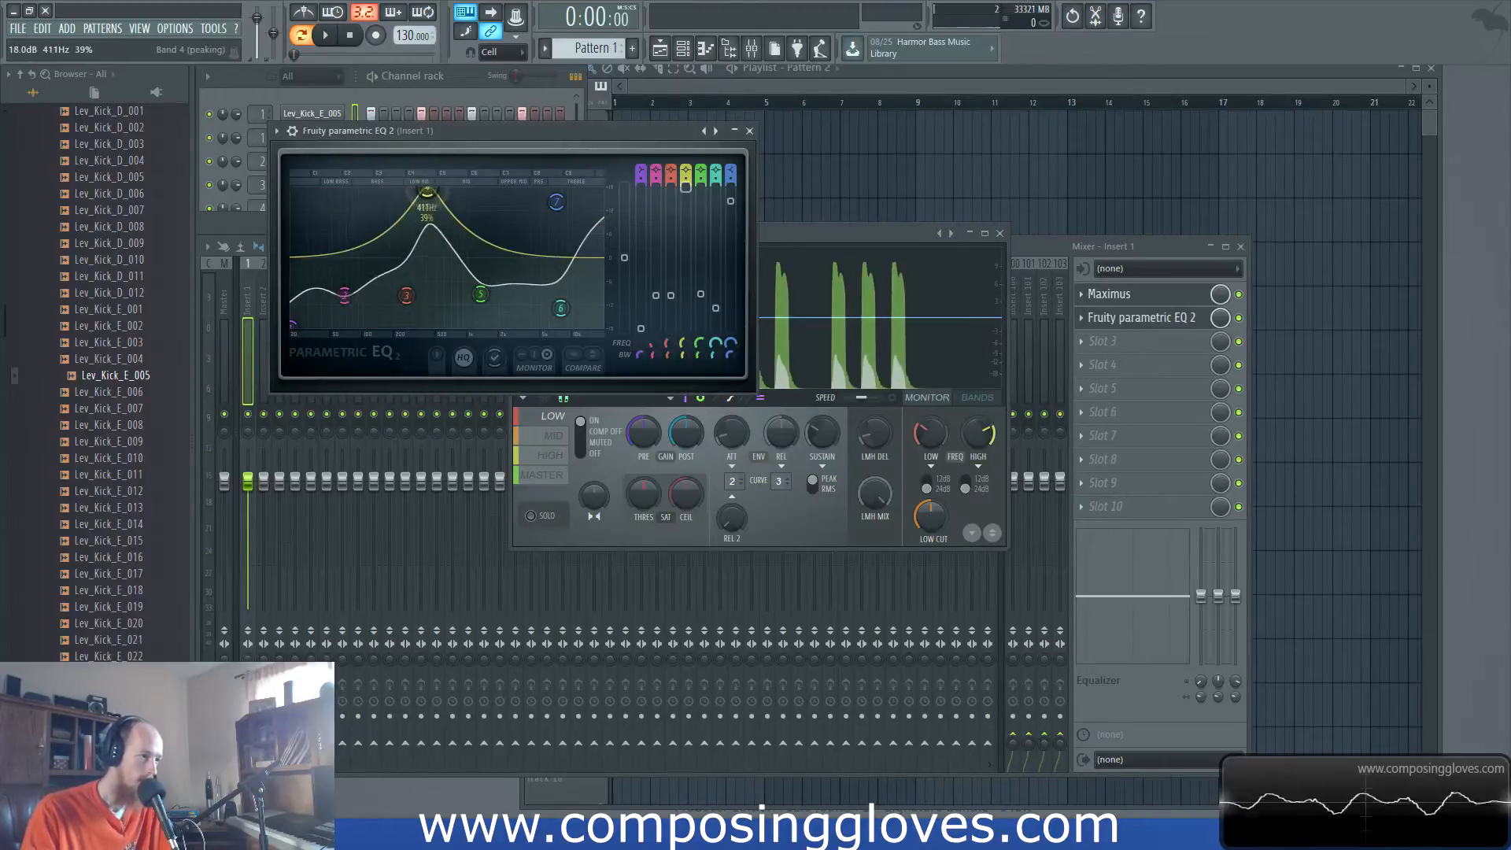
# - Play the pattern while swapping the order of the EQ and Maximus slots to compare both, ending with Maximus first
pyautogui.press('space')
pyautogui.moveTo(1163, 325); pyautogui.dragTo(1164, 305)
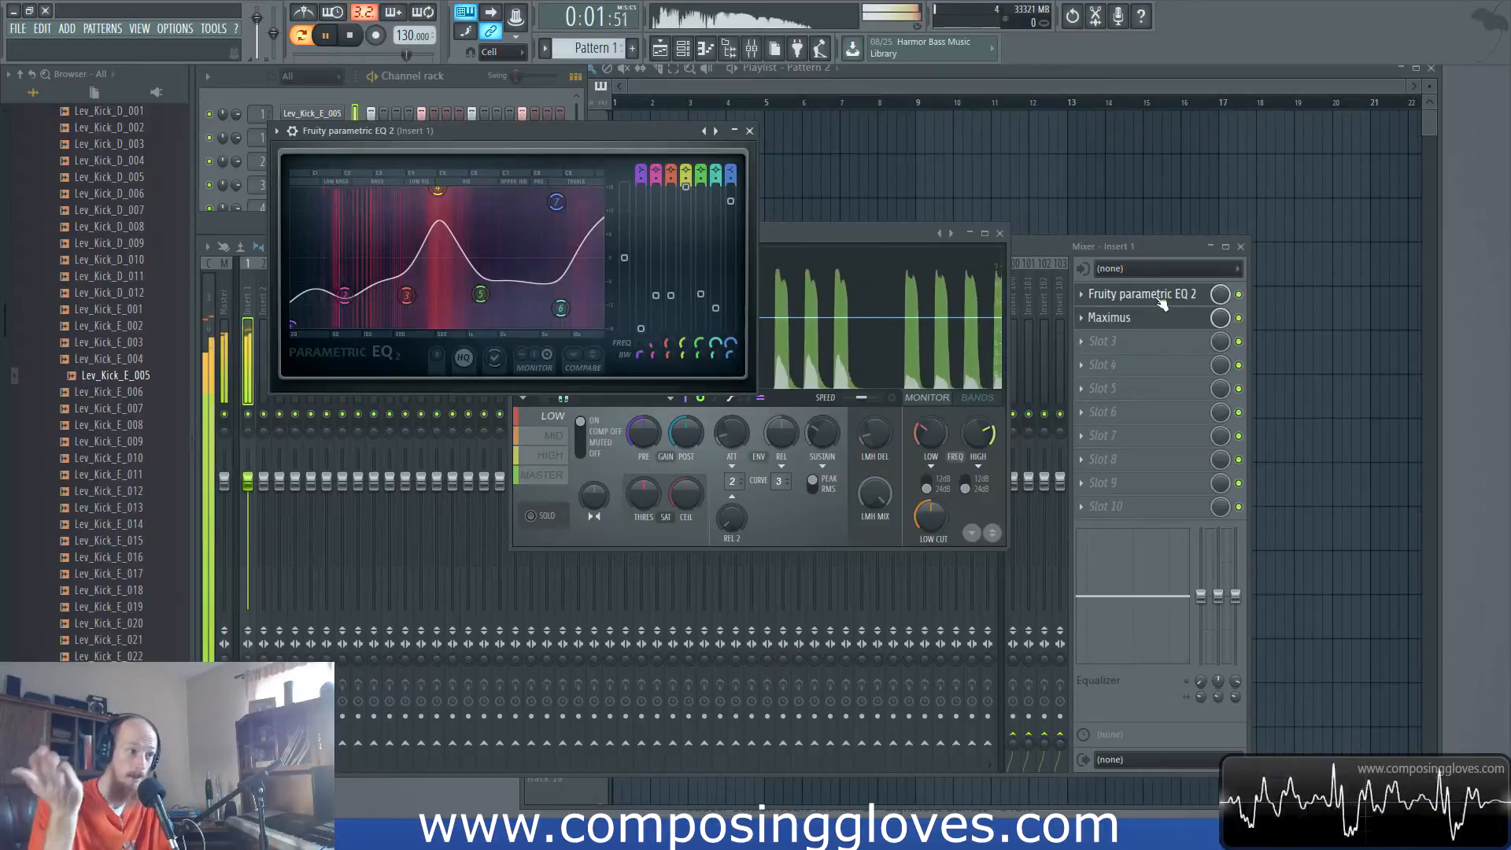
pyautogui.press('space')
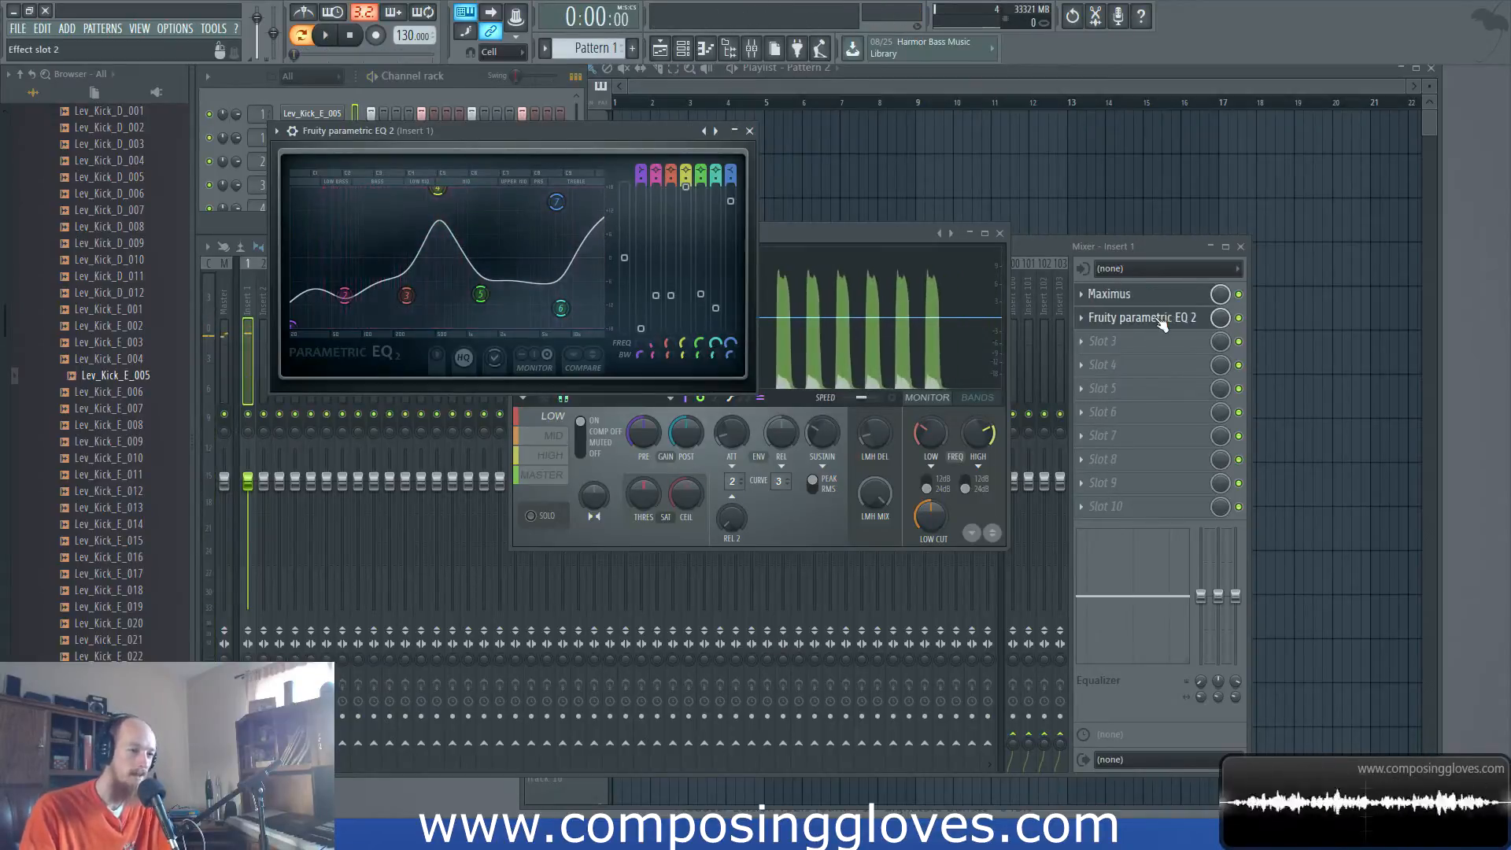
pyautogui.press('space')
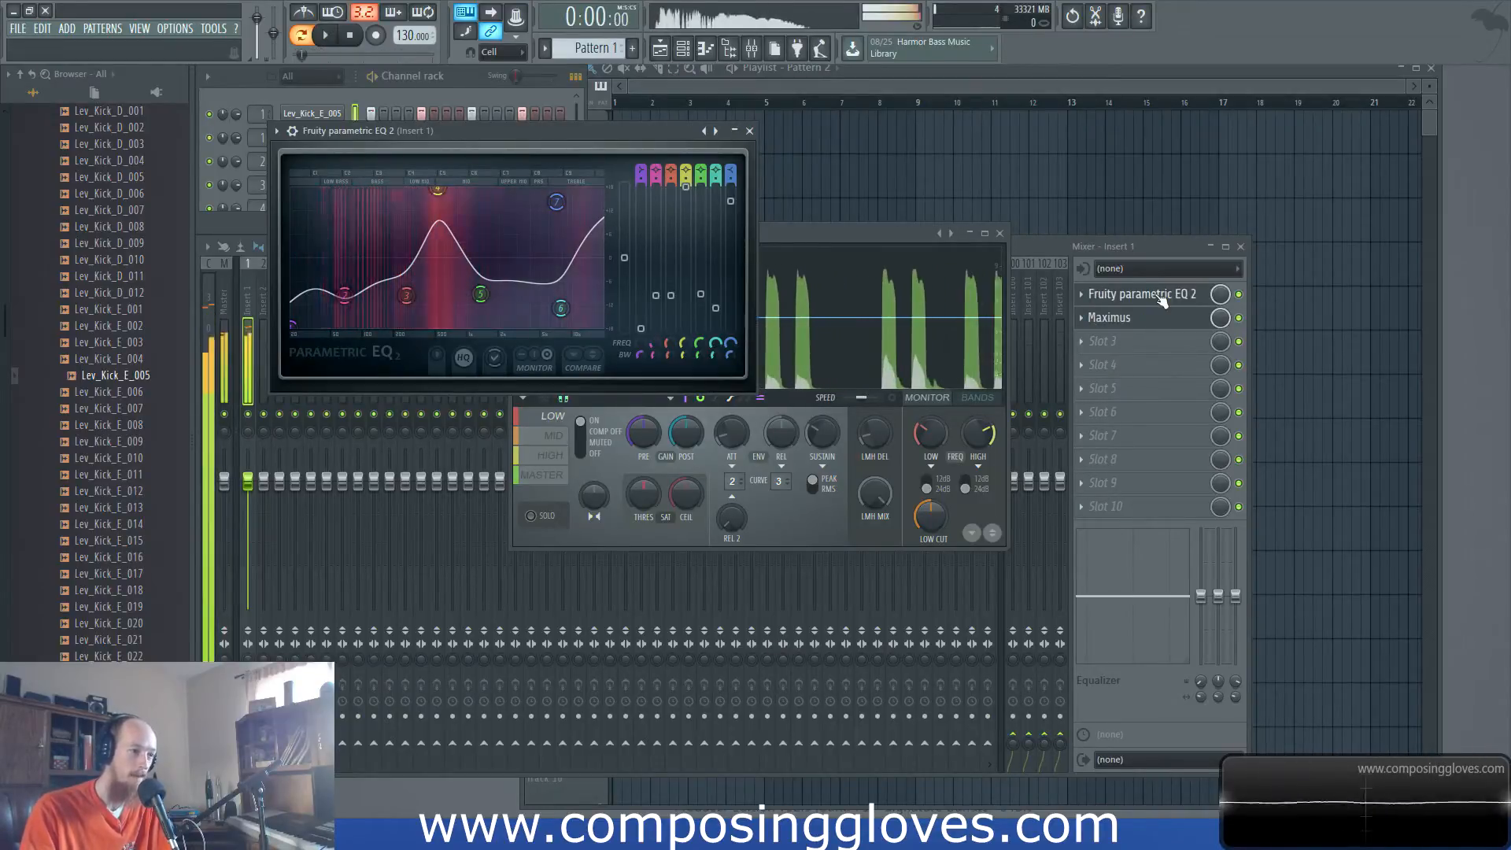
pyautogui.press('space')
pyautogui.moveTo(1162, 302); pyautogui.dragTo(1163, 326)
pyautogui.click(888, 248)
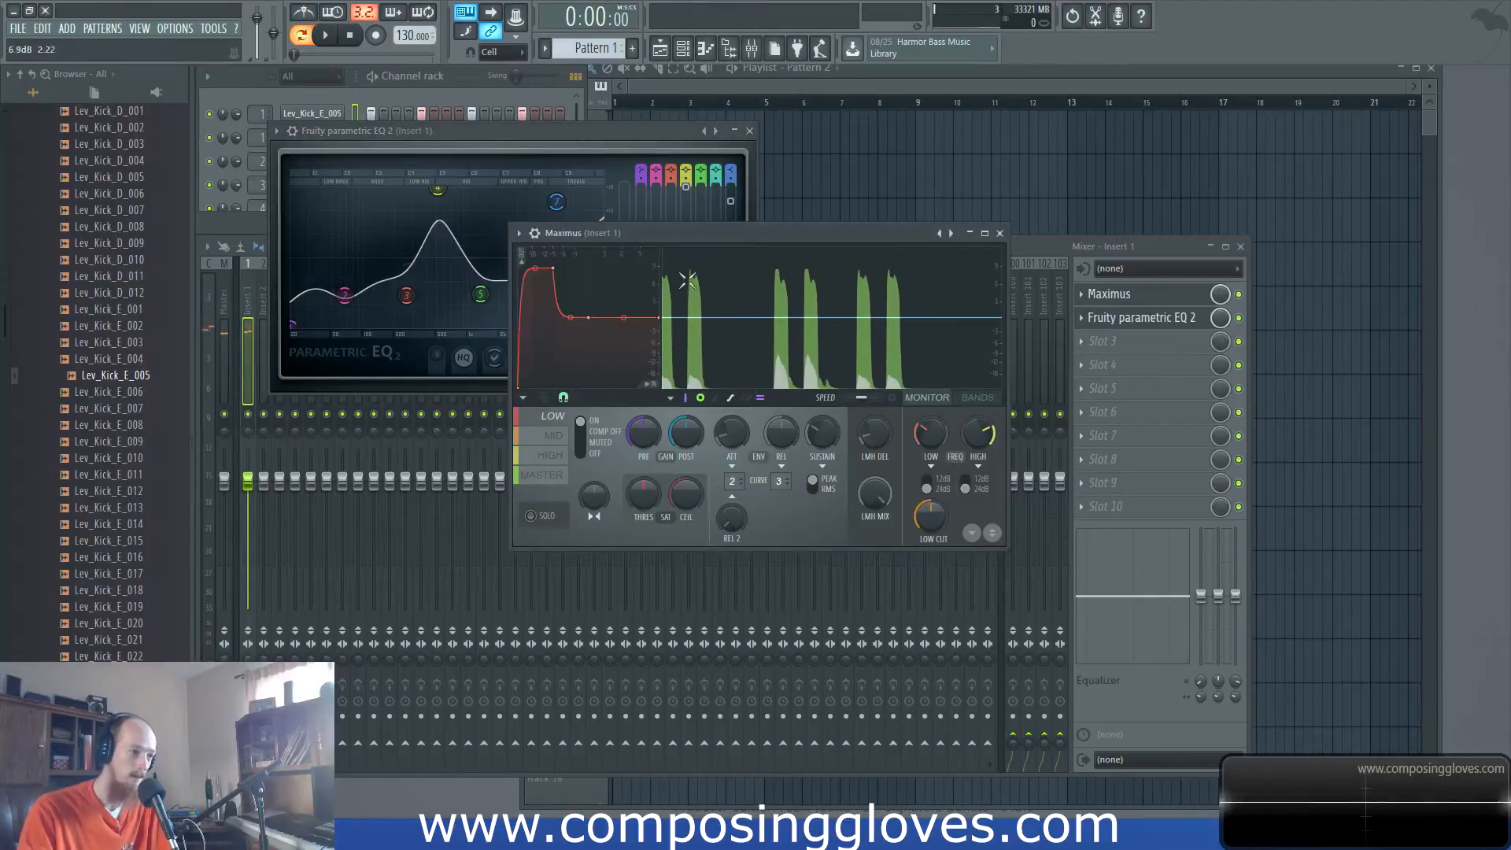
pyautogui.click(613, 151)
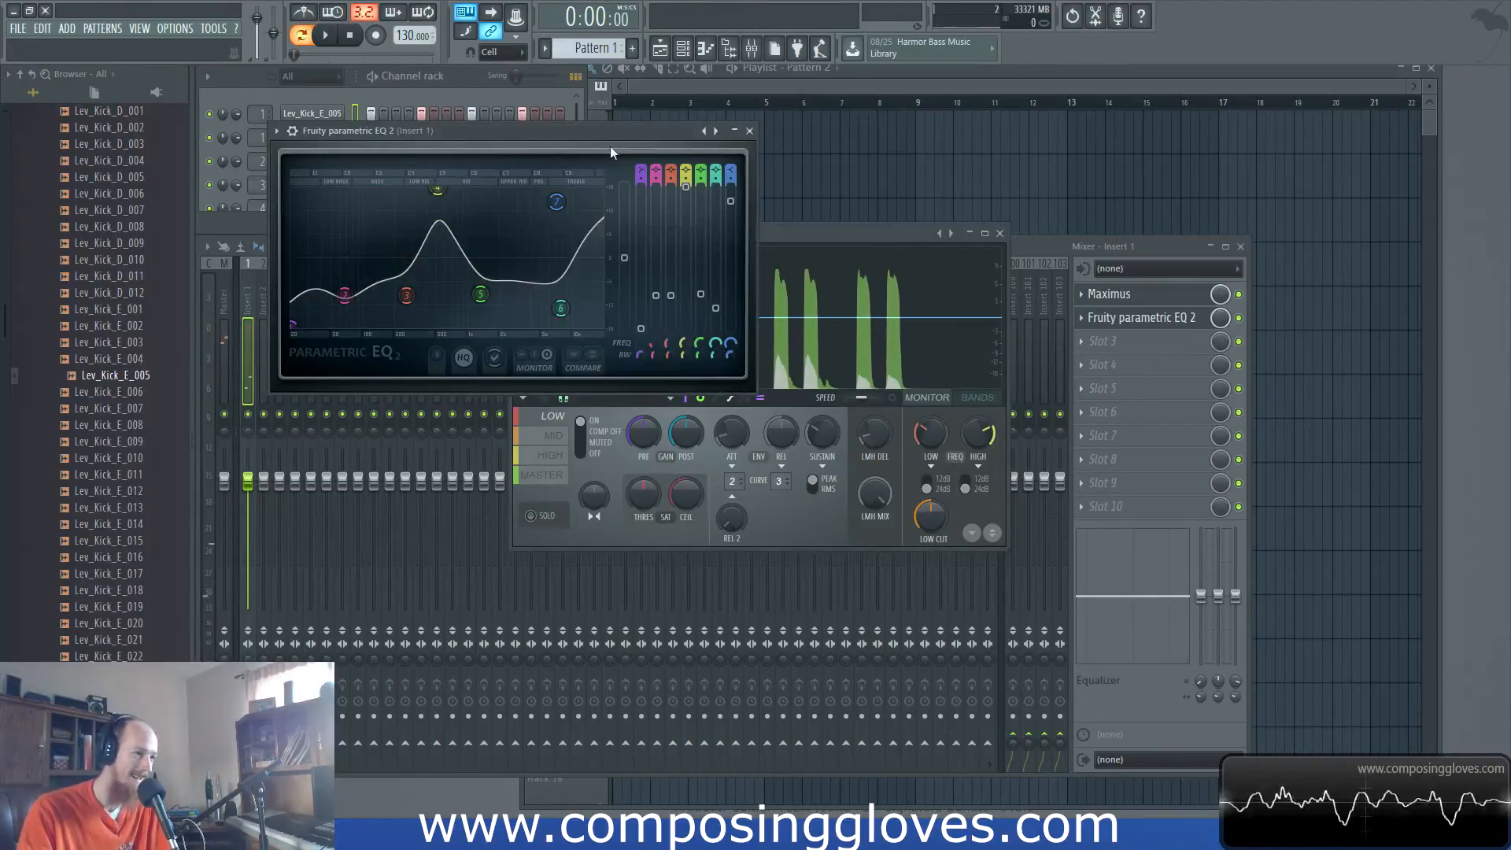
# - Move Fruity Parametric EQ 2 back above Maximus in Insert 1's effect chain and close both plugin windows
pyautogui.click(749, 131)
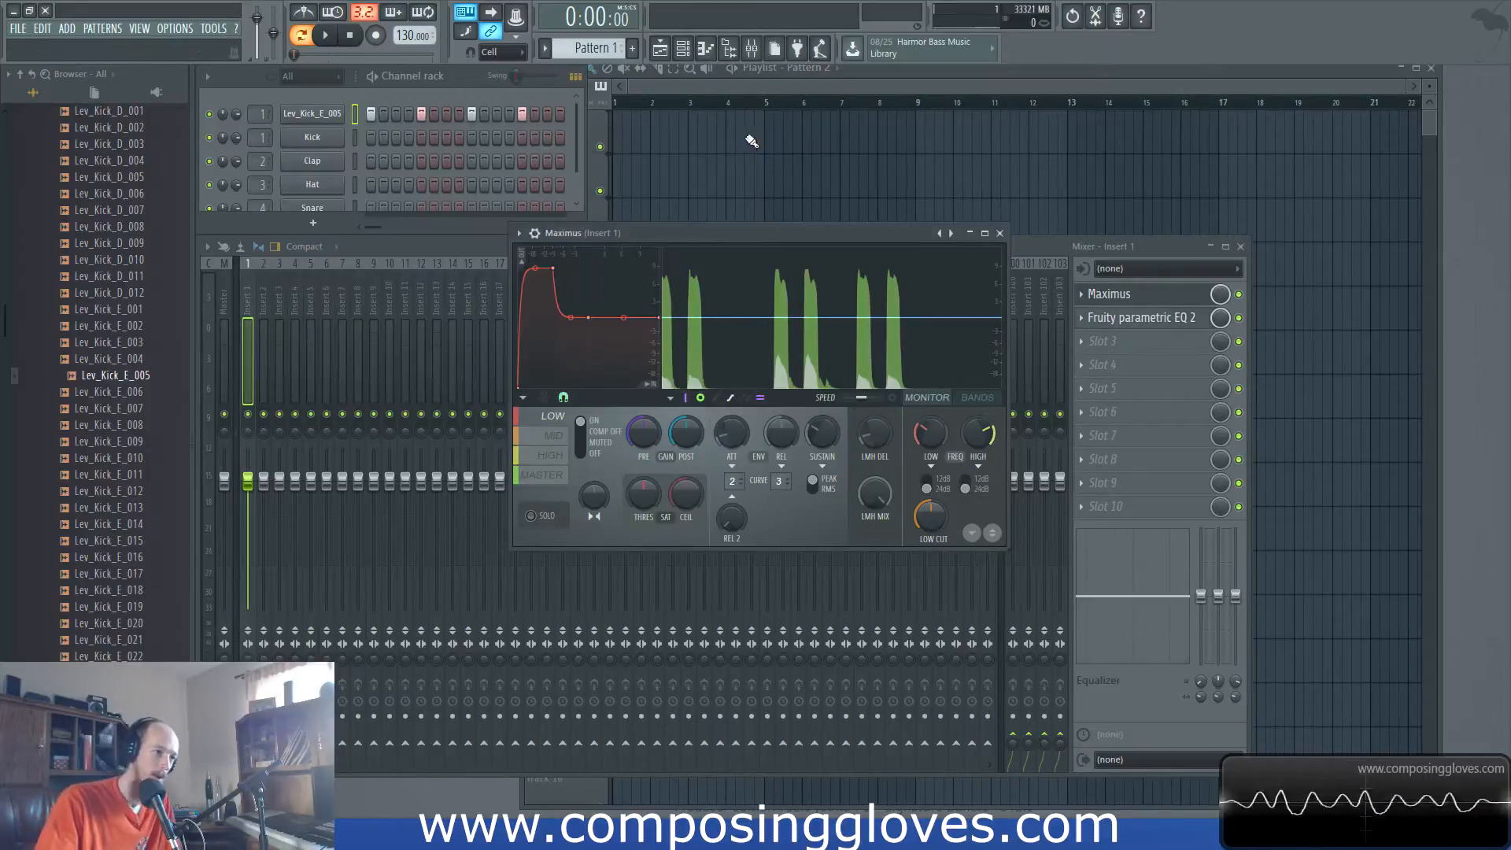
pyautogui.click(999, 233)
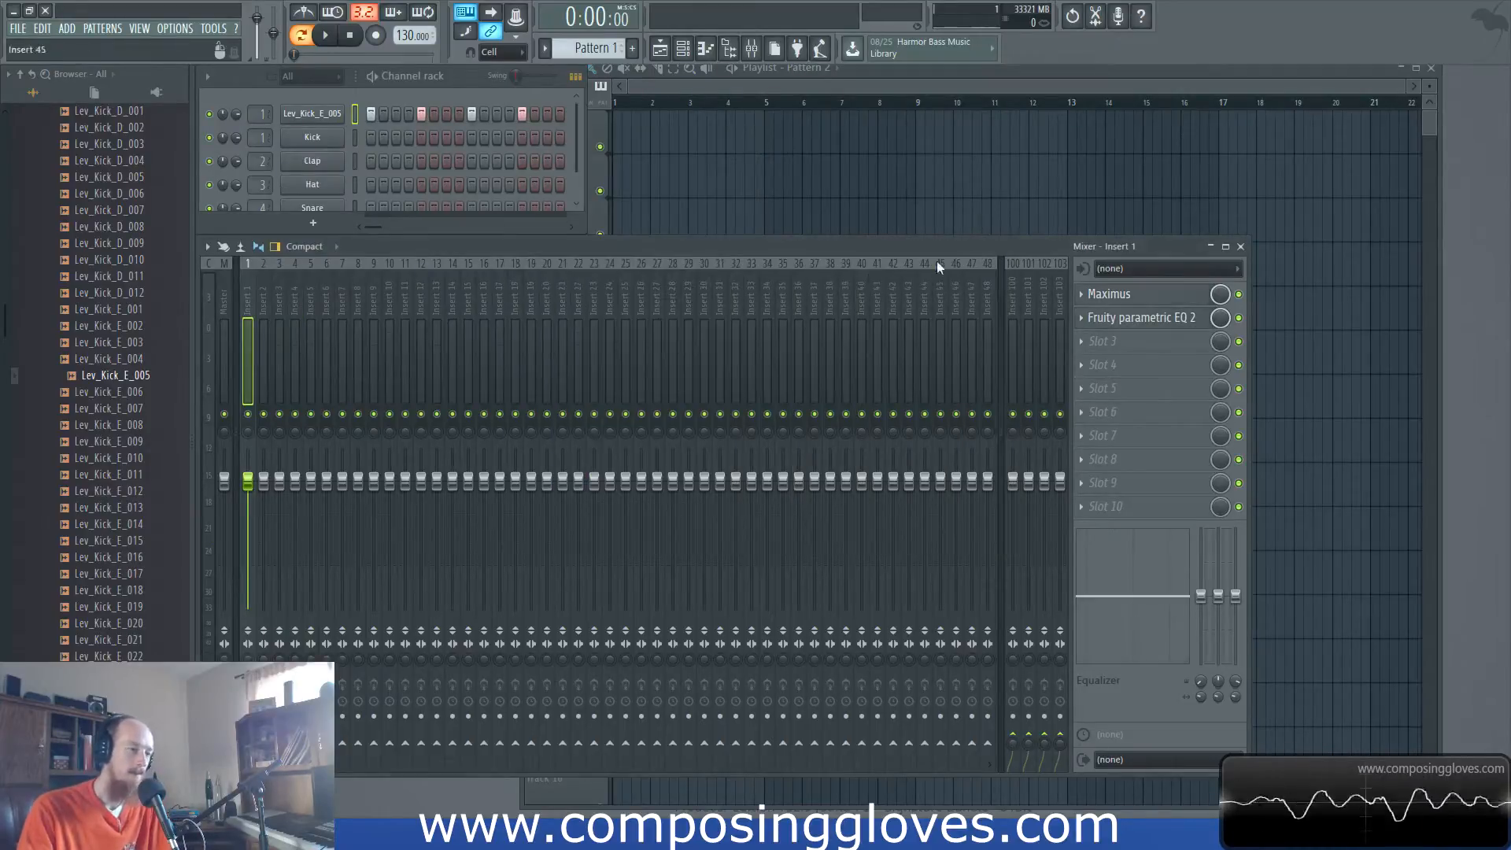
pyautogui.click(1171, 295)
pyautogui.click(1157, 318)
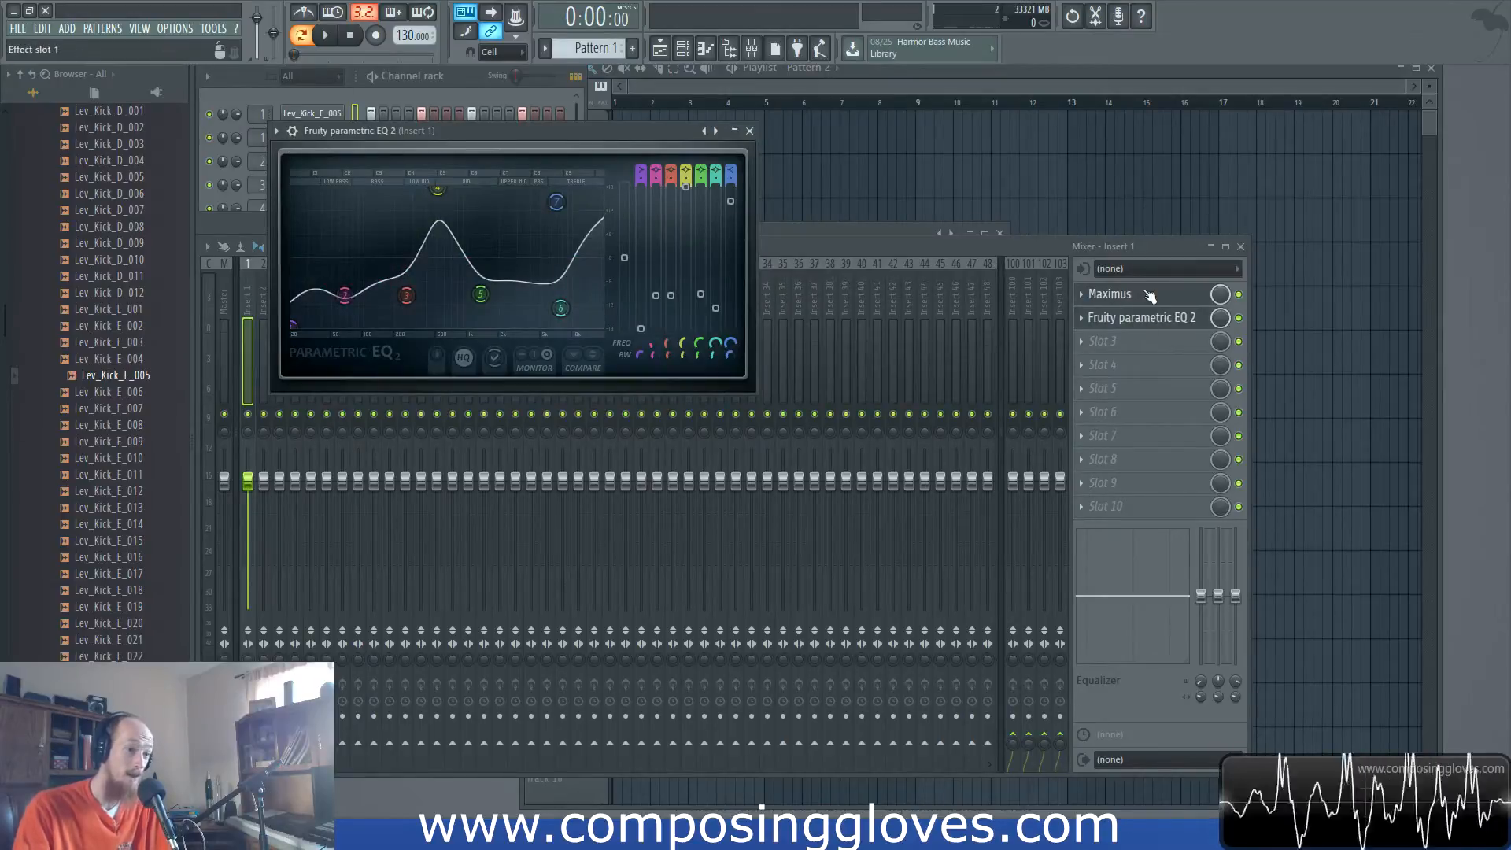
pyautogui.moveTo(1154, 318); pyautogui.dragTo(1151, 307)
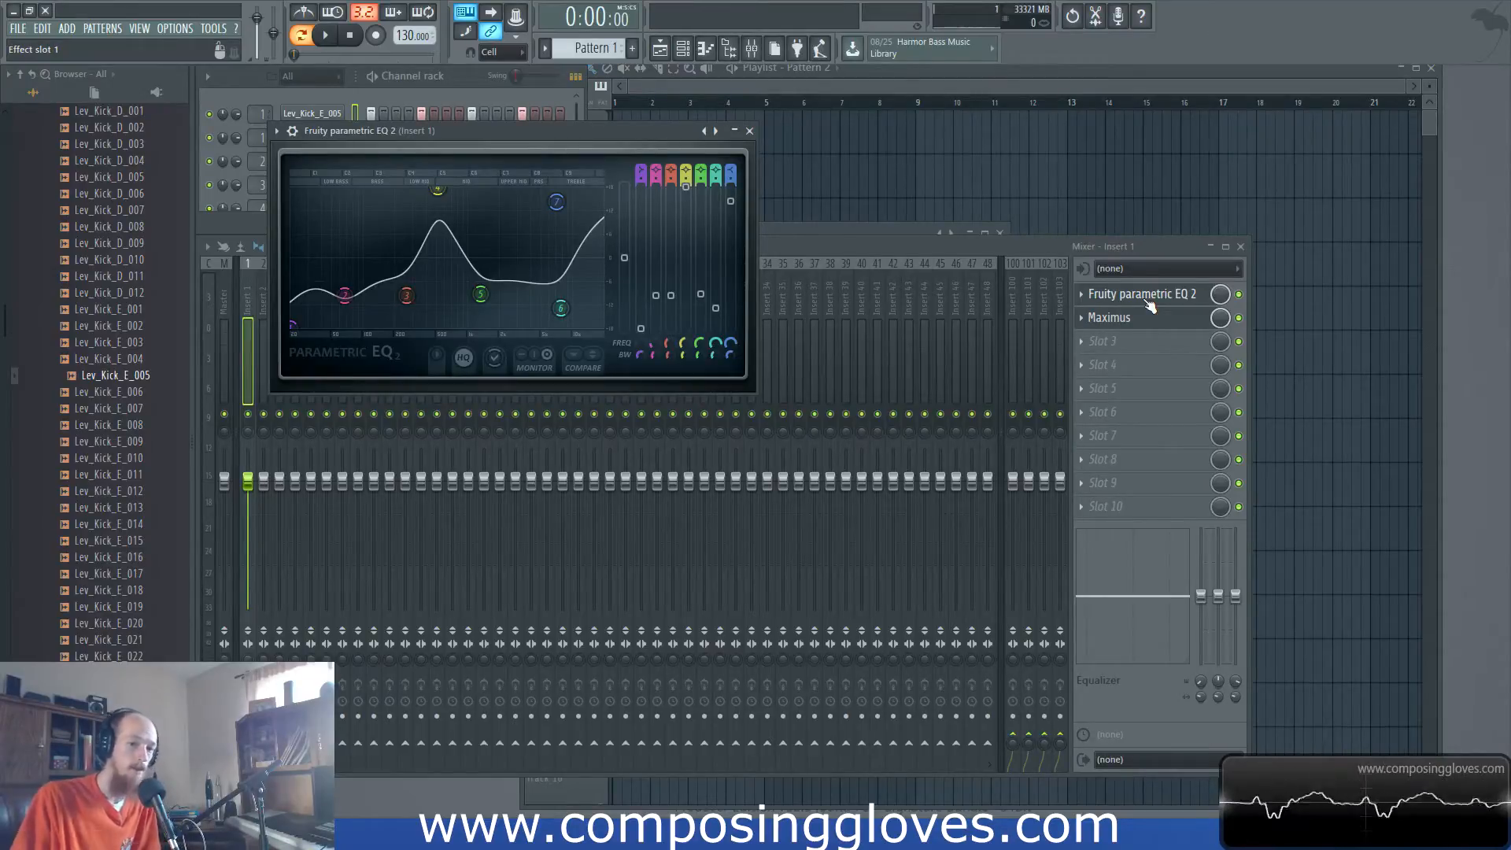
pyautogui.click(749, 131)
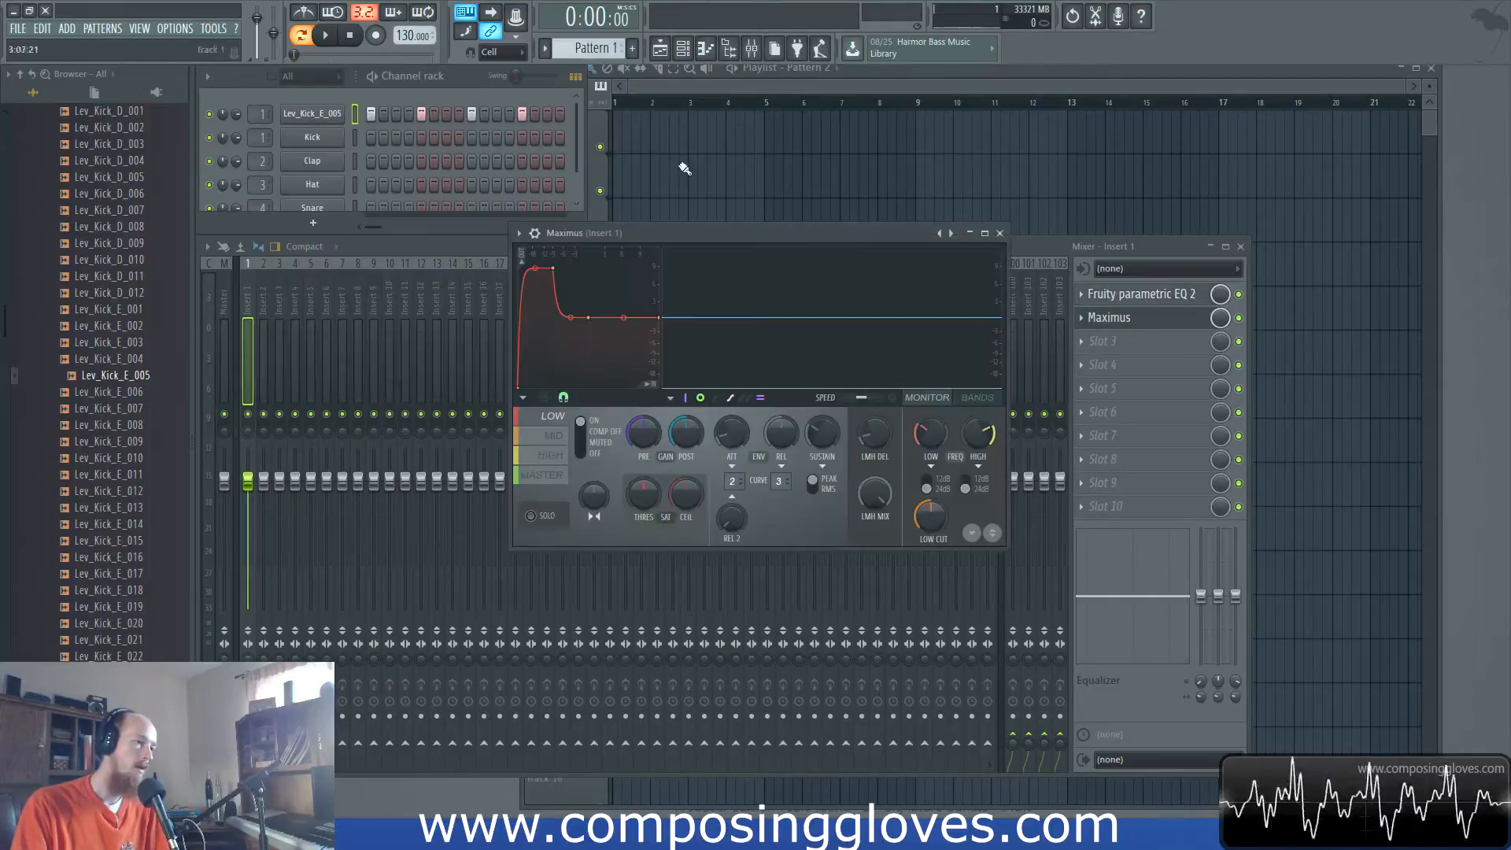
pyautogui.click(1000, 232)
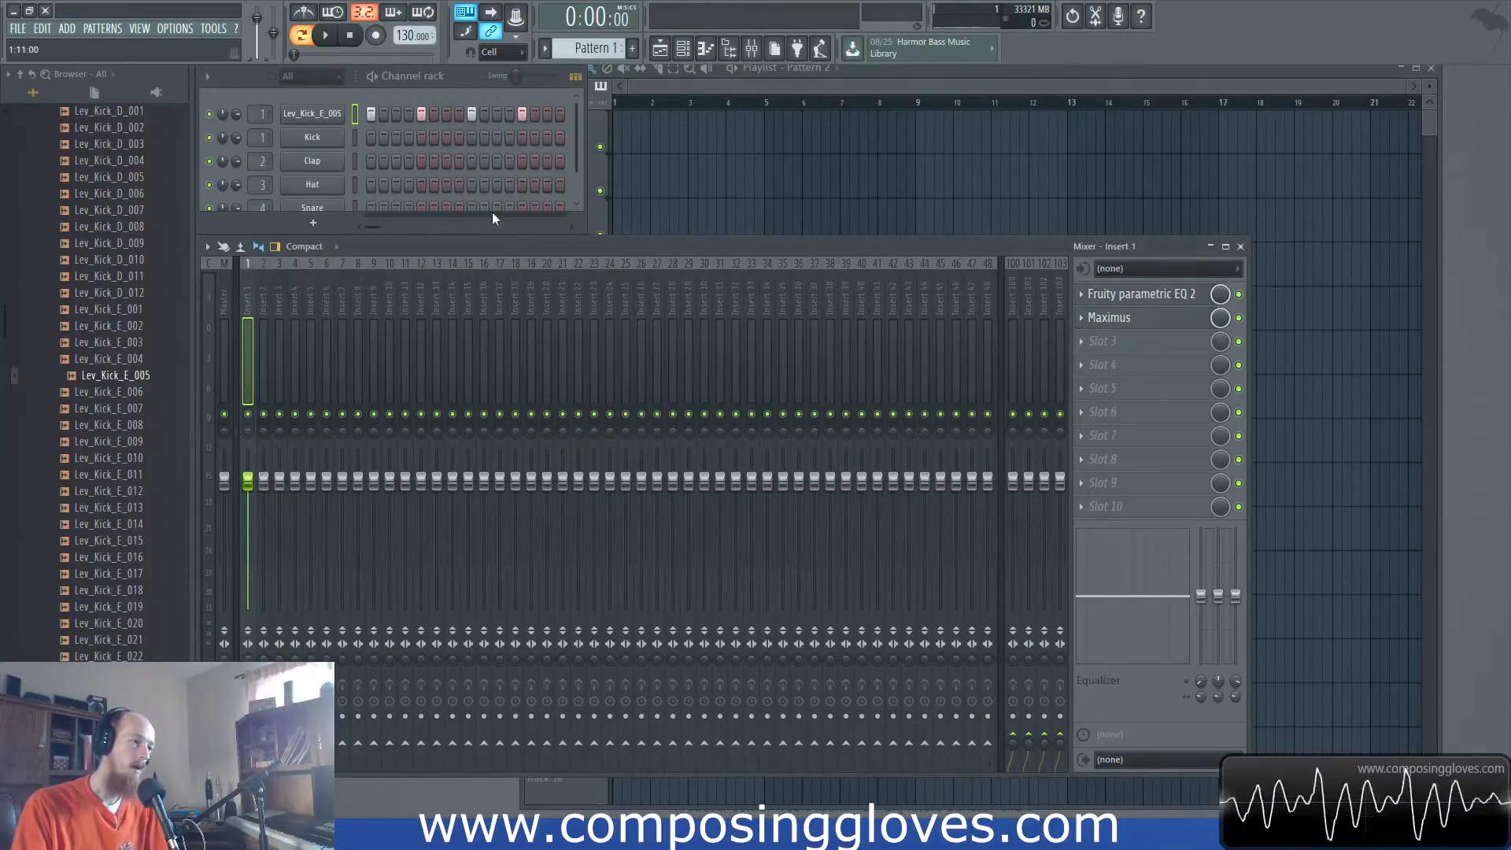
# - Add a Harmor channel to the channel rack and create a new empty Pattern 2
pyautogui.click(312, 223)
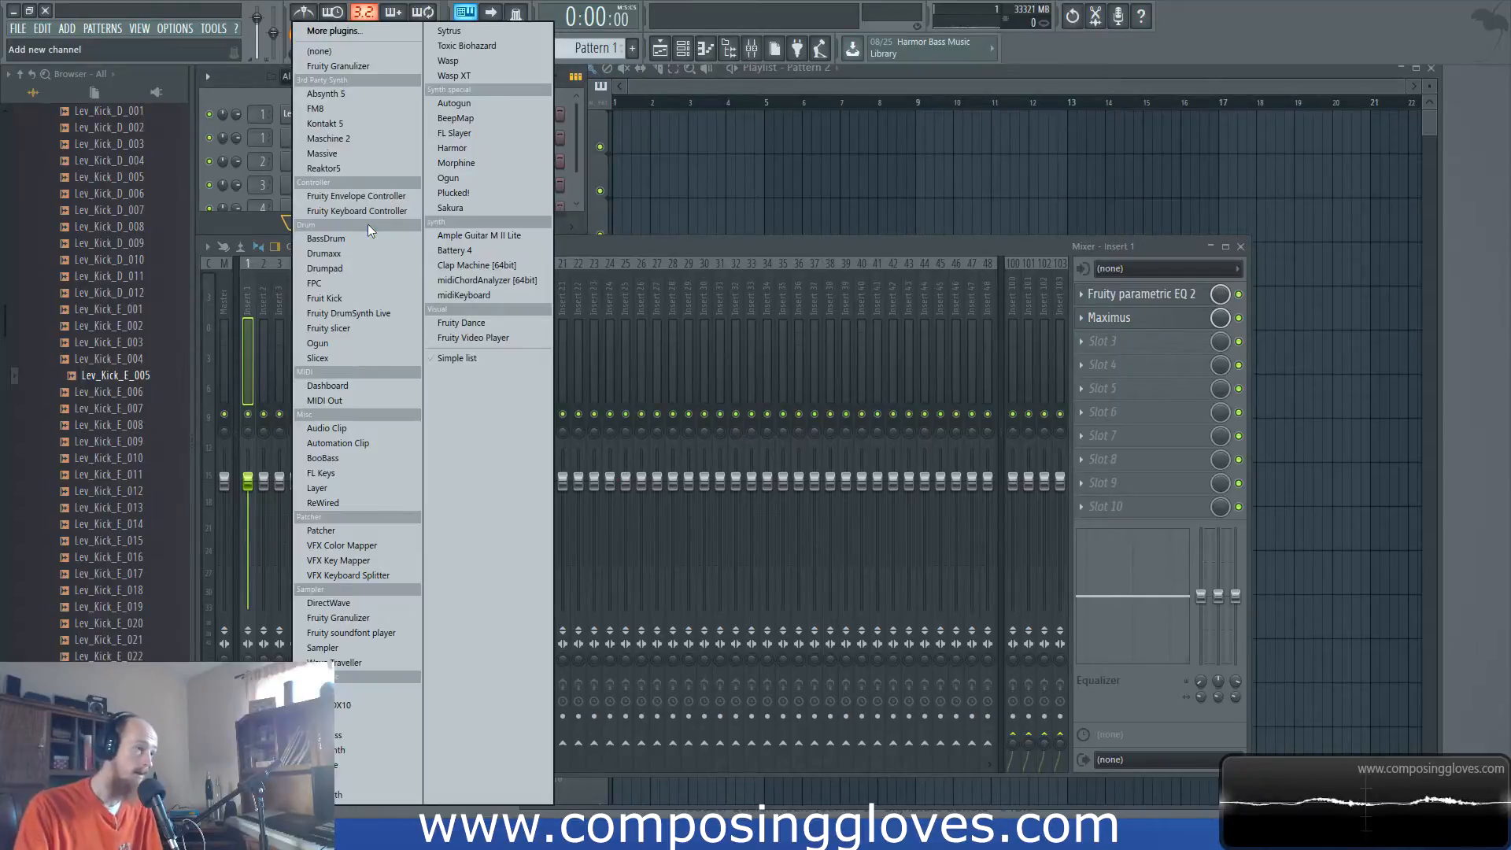
pyautogui.click(456, 148)
pyautogui.moveTo(442, 173); pyautogui.dragTo(787, 159)
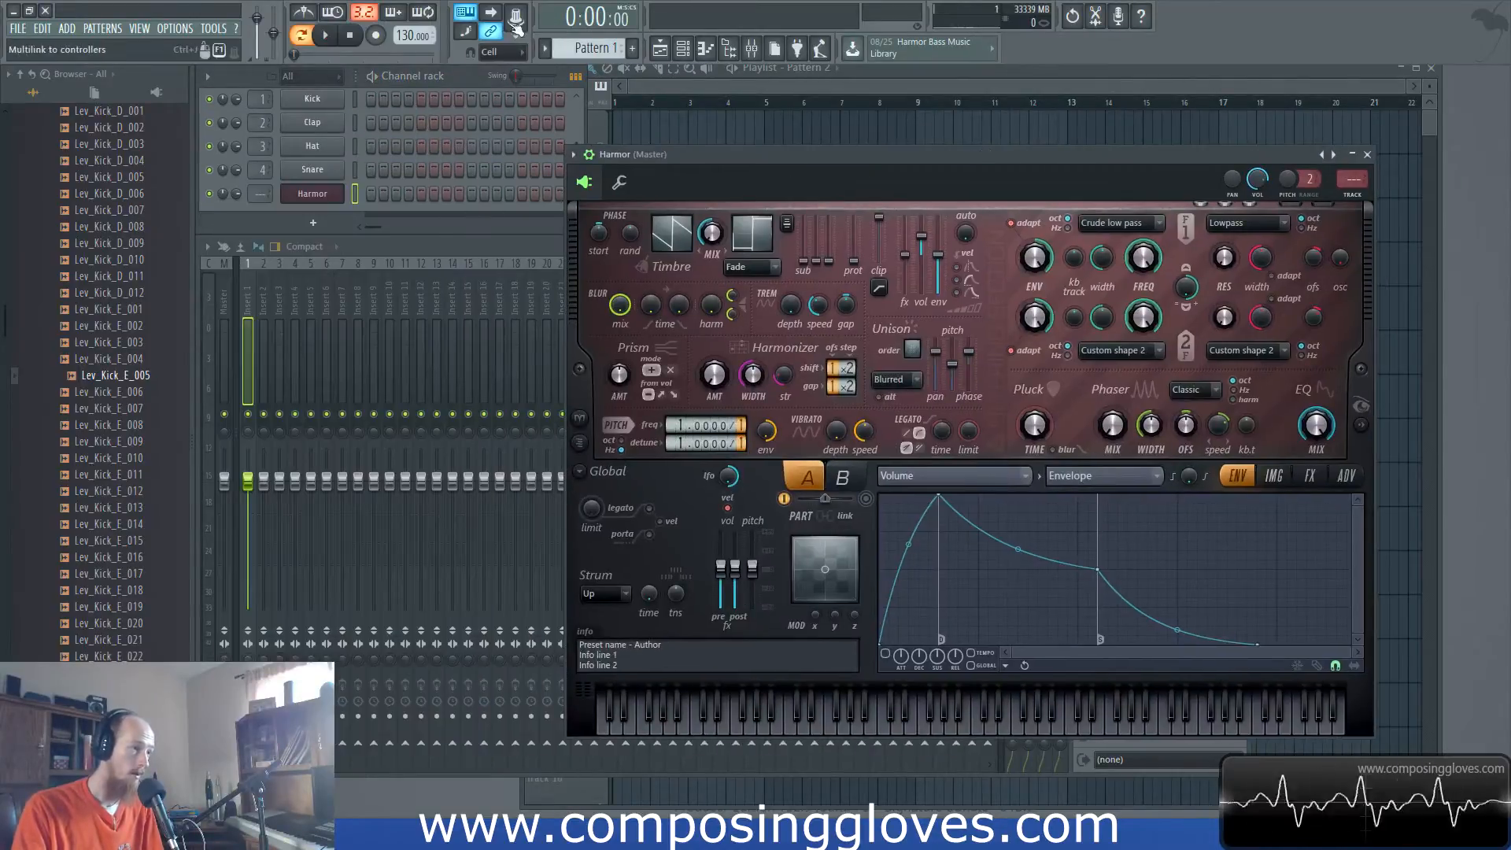
pyautogui.click(633, 52)
pyautogui.press('Return')
# - Enter a half-bar F#3 note at the start of Harmor's piano roll and place Pattern 2 at bar 1 of playlist Track 1
pyautogui.rightClick(331, 226)
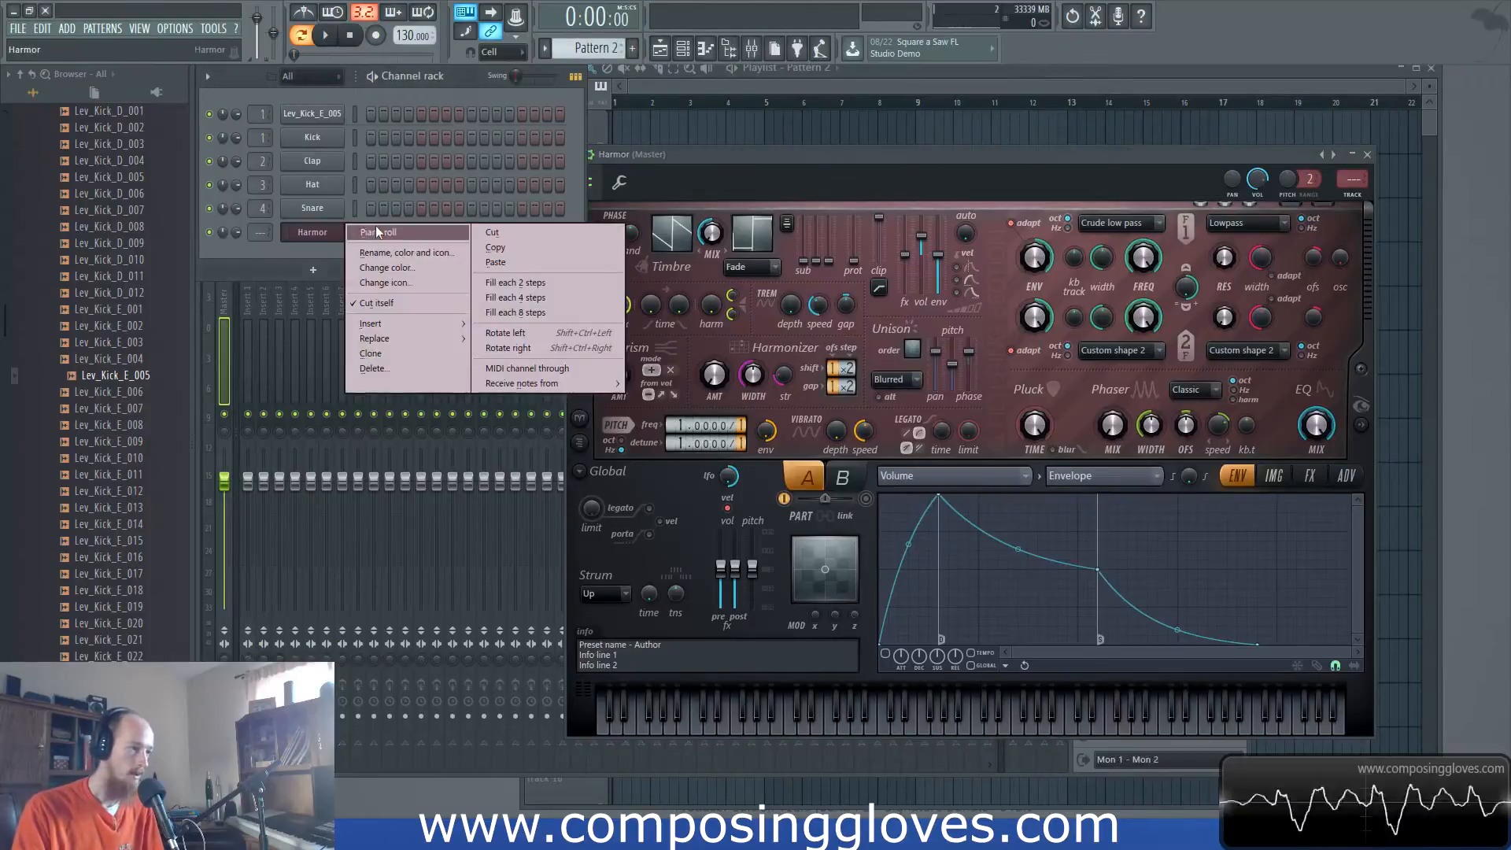
pyautogui.click(376, 230)
pyautogui.click(362, 438)
pyautogui.moveTo(362, 439); pyautogui.dragTo(363, 425)
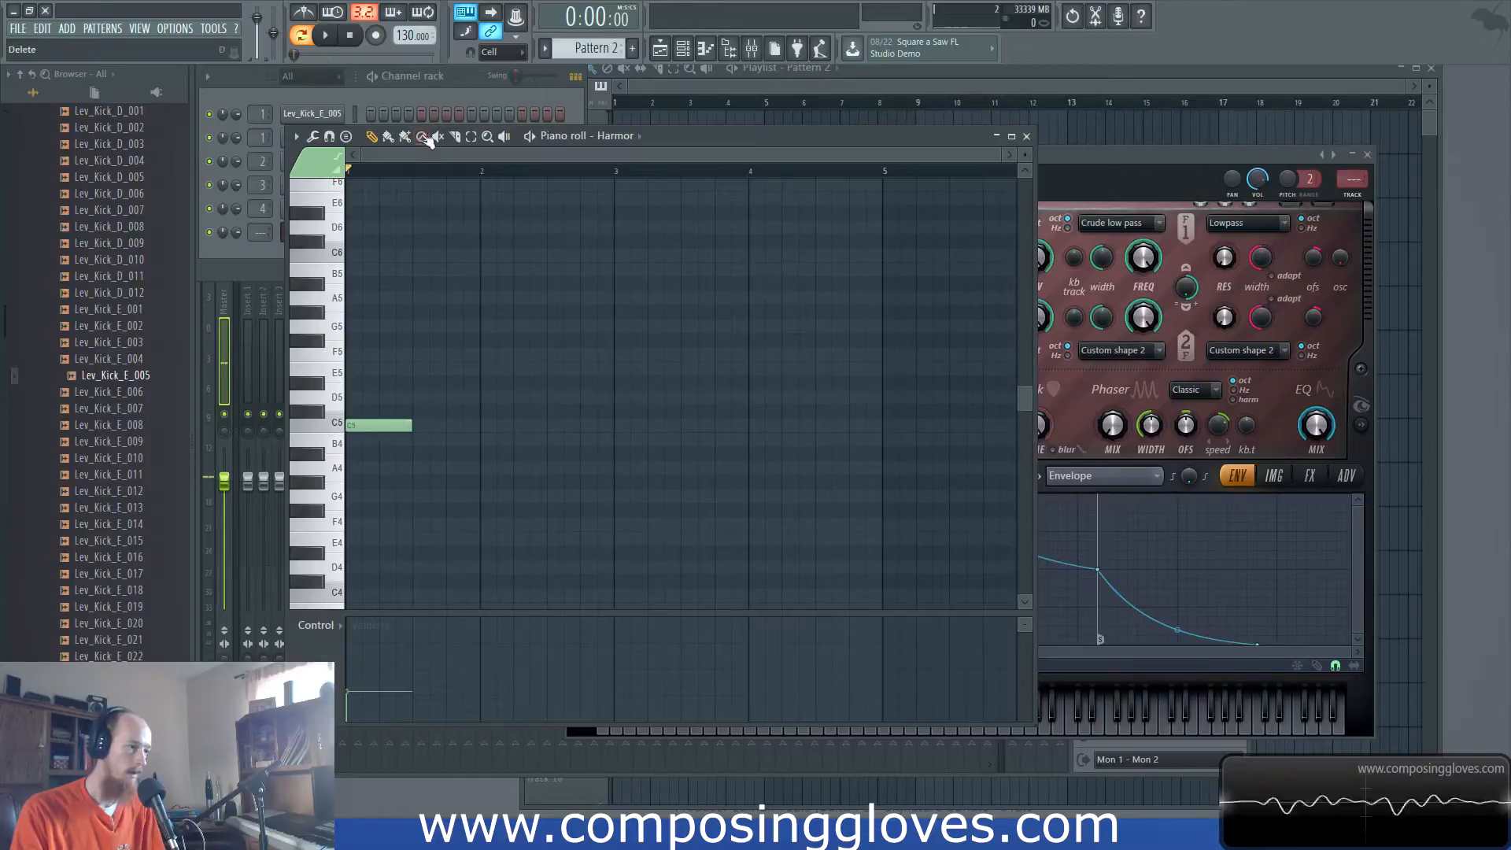
pyautogui.press('space')
pyautogui.press('space')
pyautogui.moveTo(382, 427)
pyautogui.mouseDown()
pyautogui.moveTo(366, 570)
pyautogui.moveTo(365, 441)
pyautogui.mouseUp()
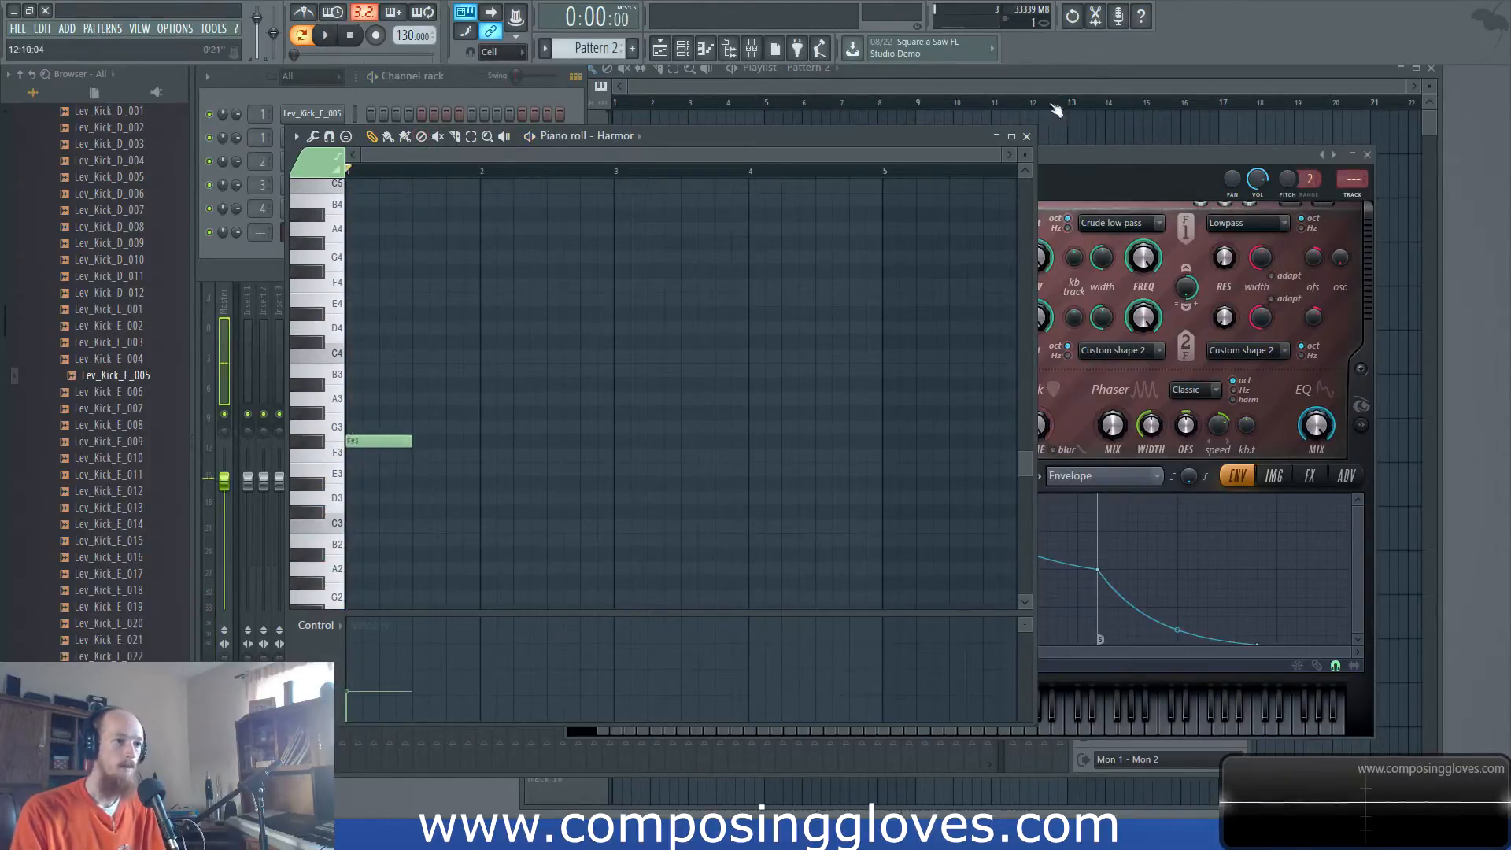
pyautogui.click(1056, 110)
pyautogui.click(618, 122)
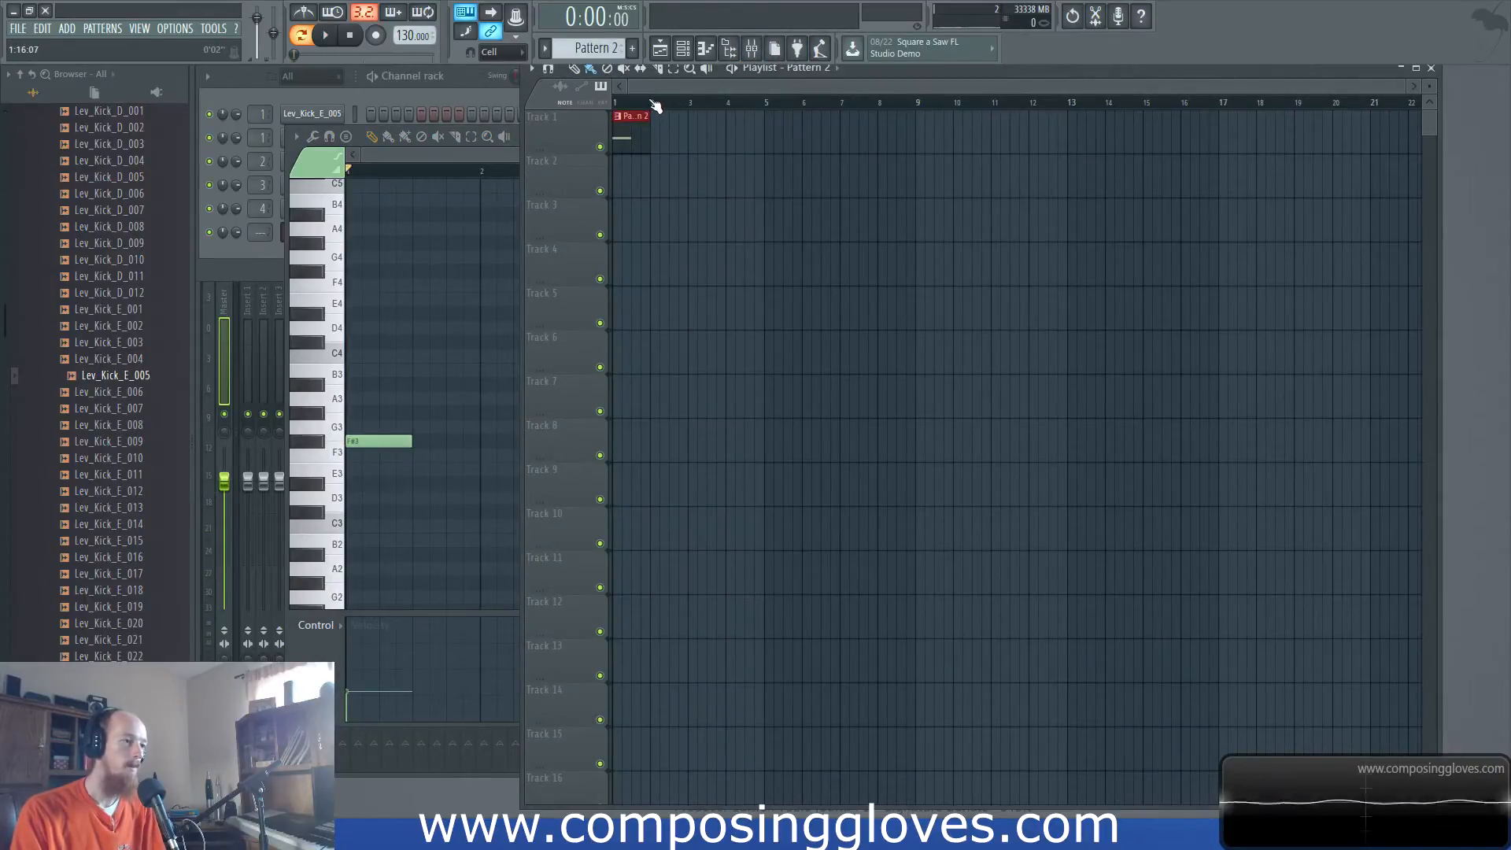
# - Show the mixer, reposition its window and route the Harmor channel to mixer track 5
pyautogui.click(752, 49)
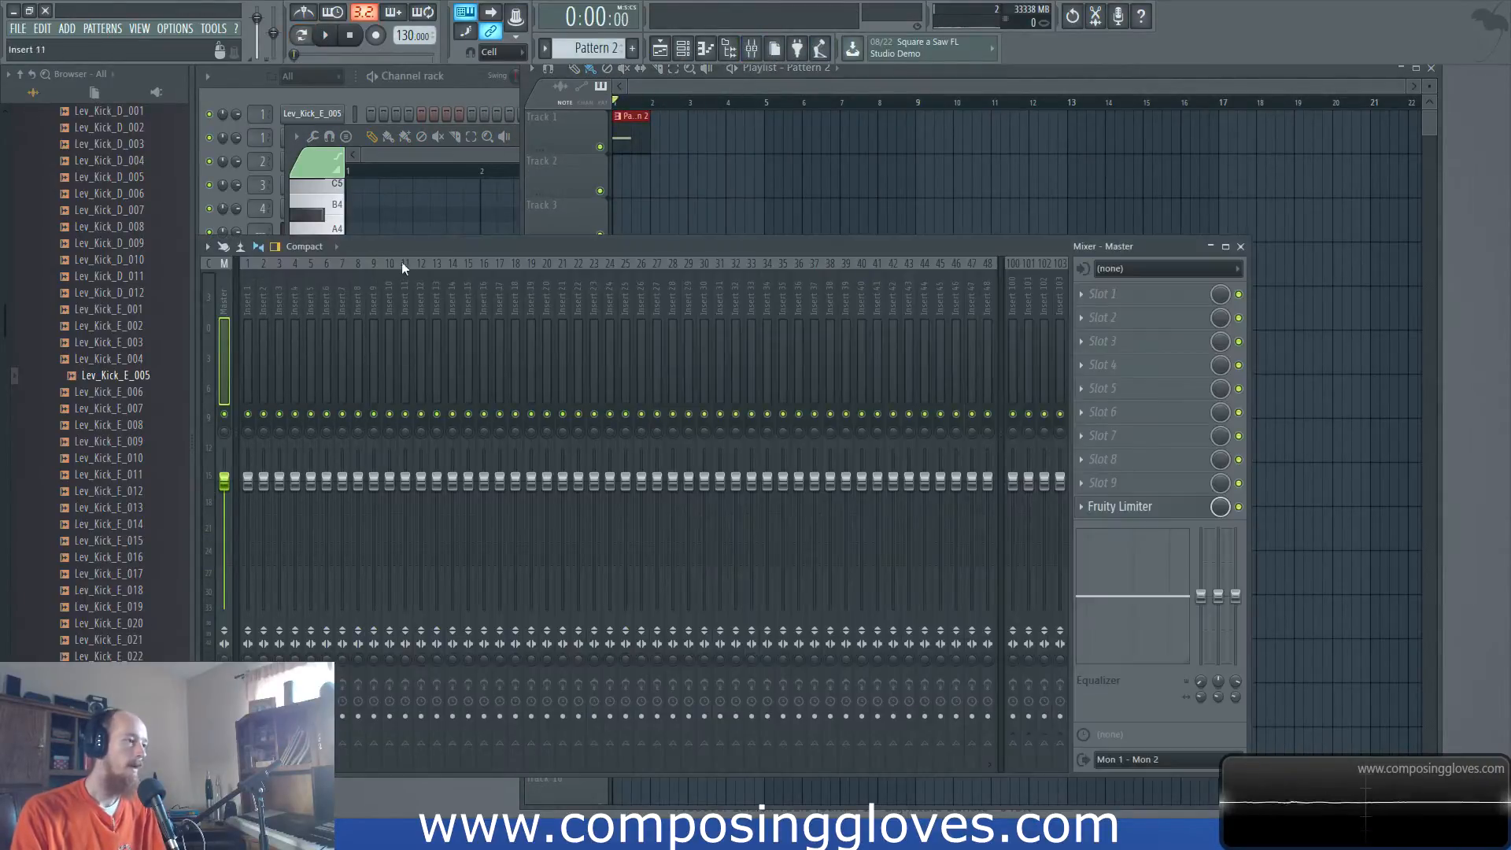
pyautogui.moveTo(430, 236); pyautogui.dragTo(500, 101)
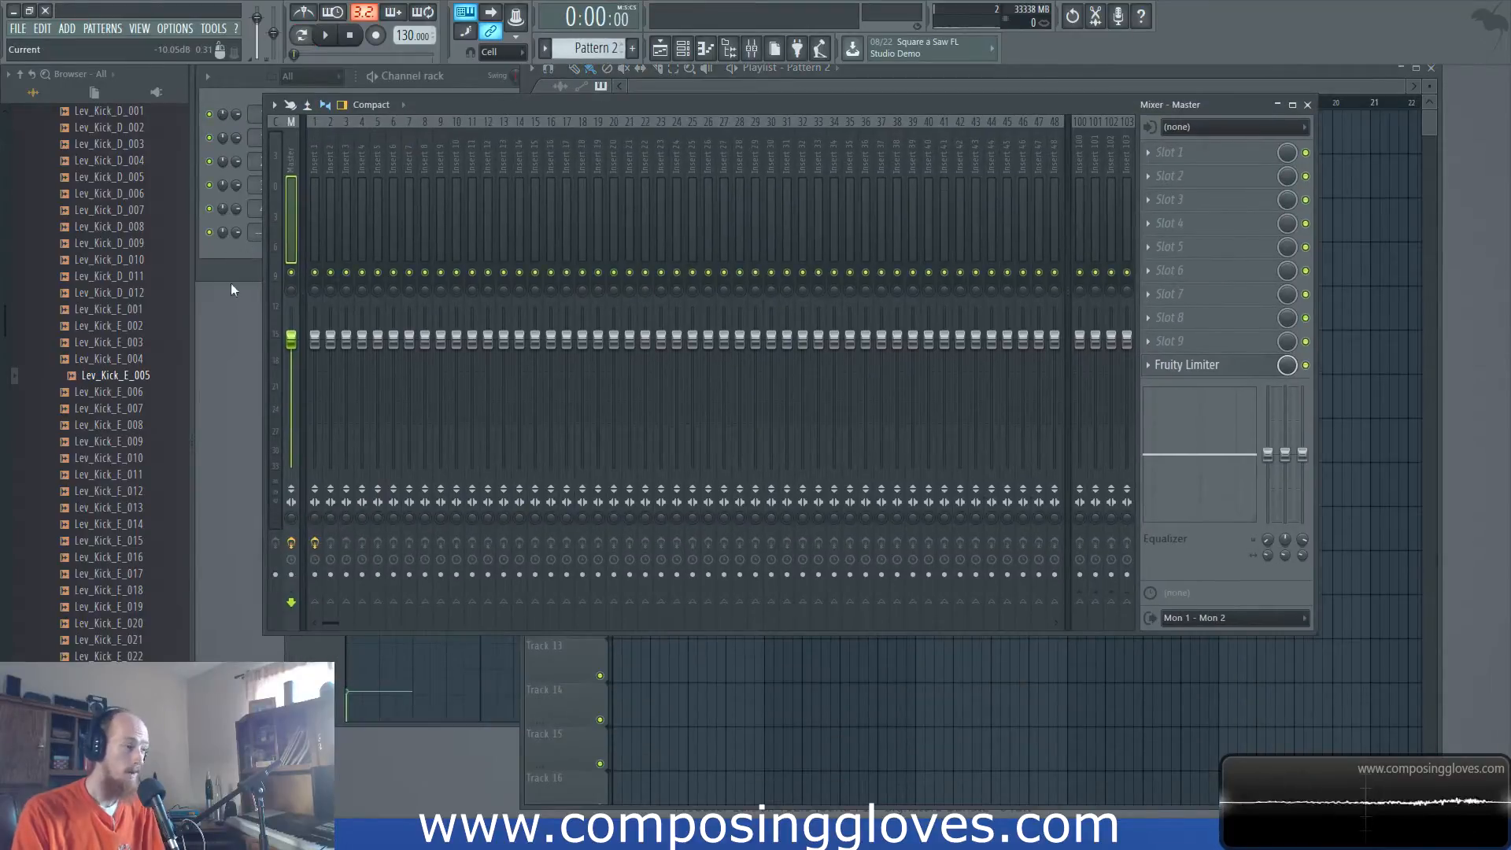
pyautogui.click(264, 259)
pyautogui.click(310, 238)
pyautogui.click(538, 273)
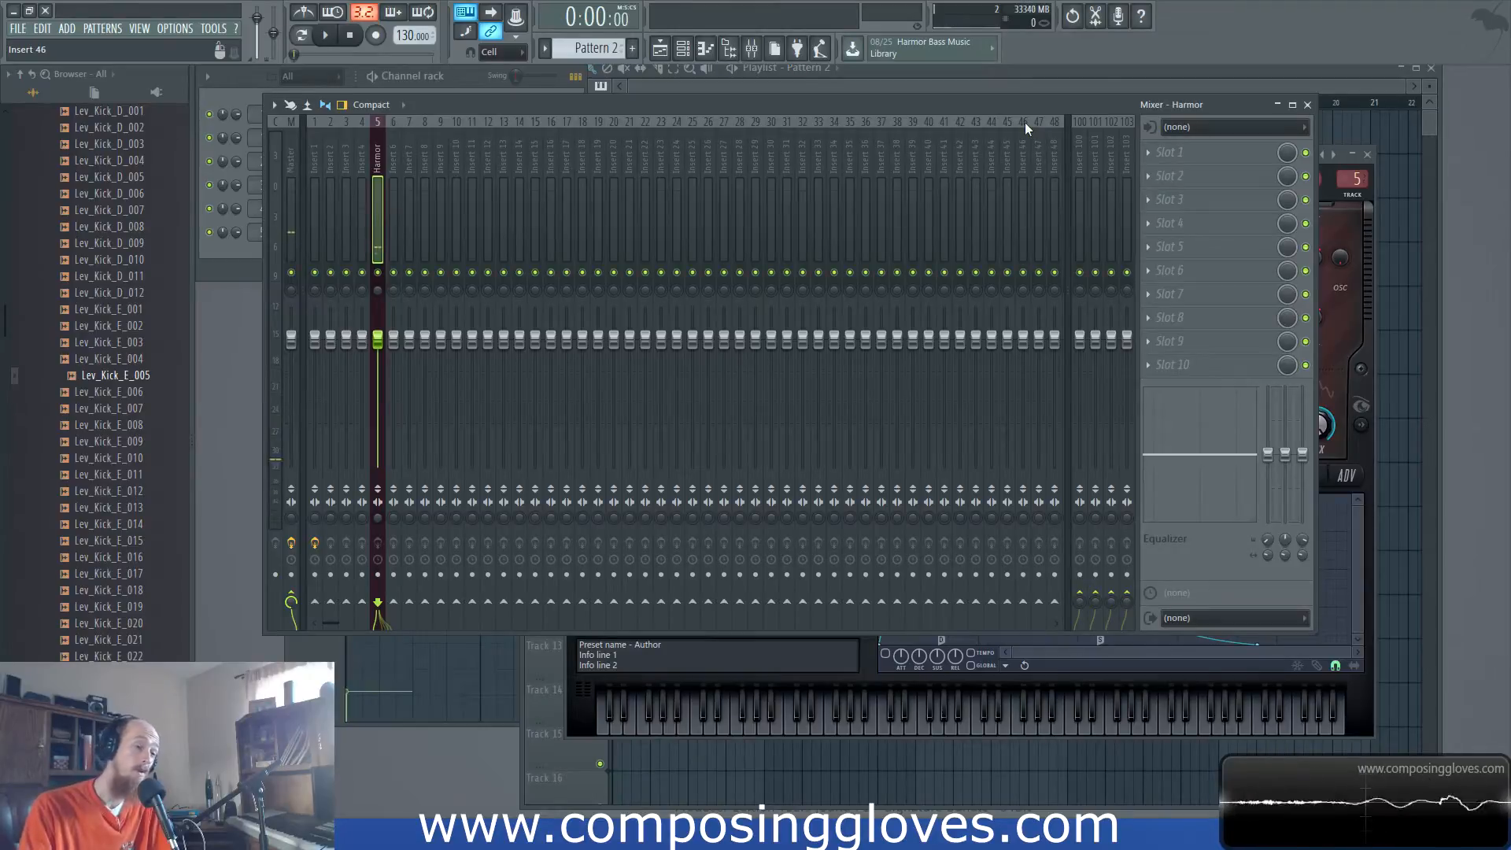
# - Load Fruity WaveShaper into slot 1 of the Harmor mixer track and add a raised point at the low end of its curve
pyautogui.click(1202, 152)
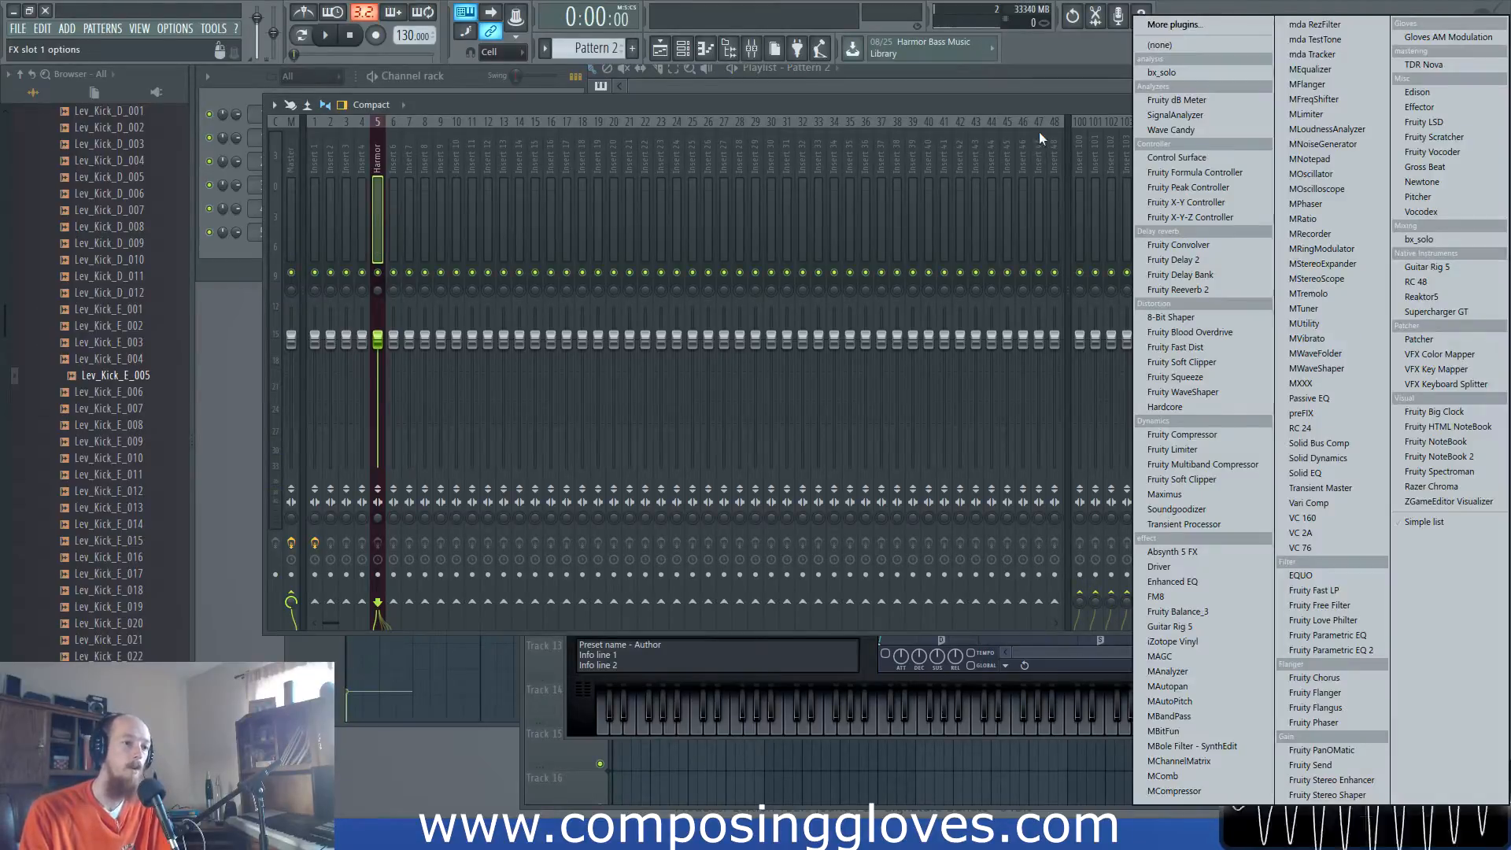
pyautogui.click(1080, 91)
pyautogui.moveTo(1080, 101); pyautogui.dragTo(1088, 120)
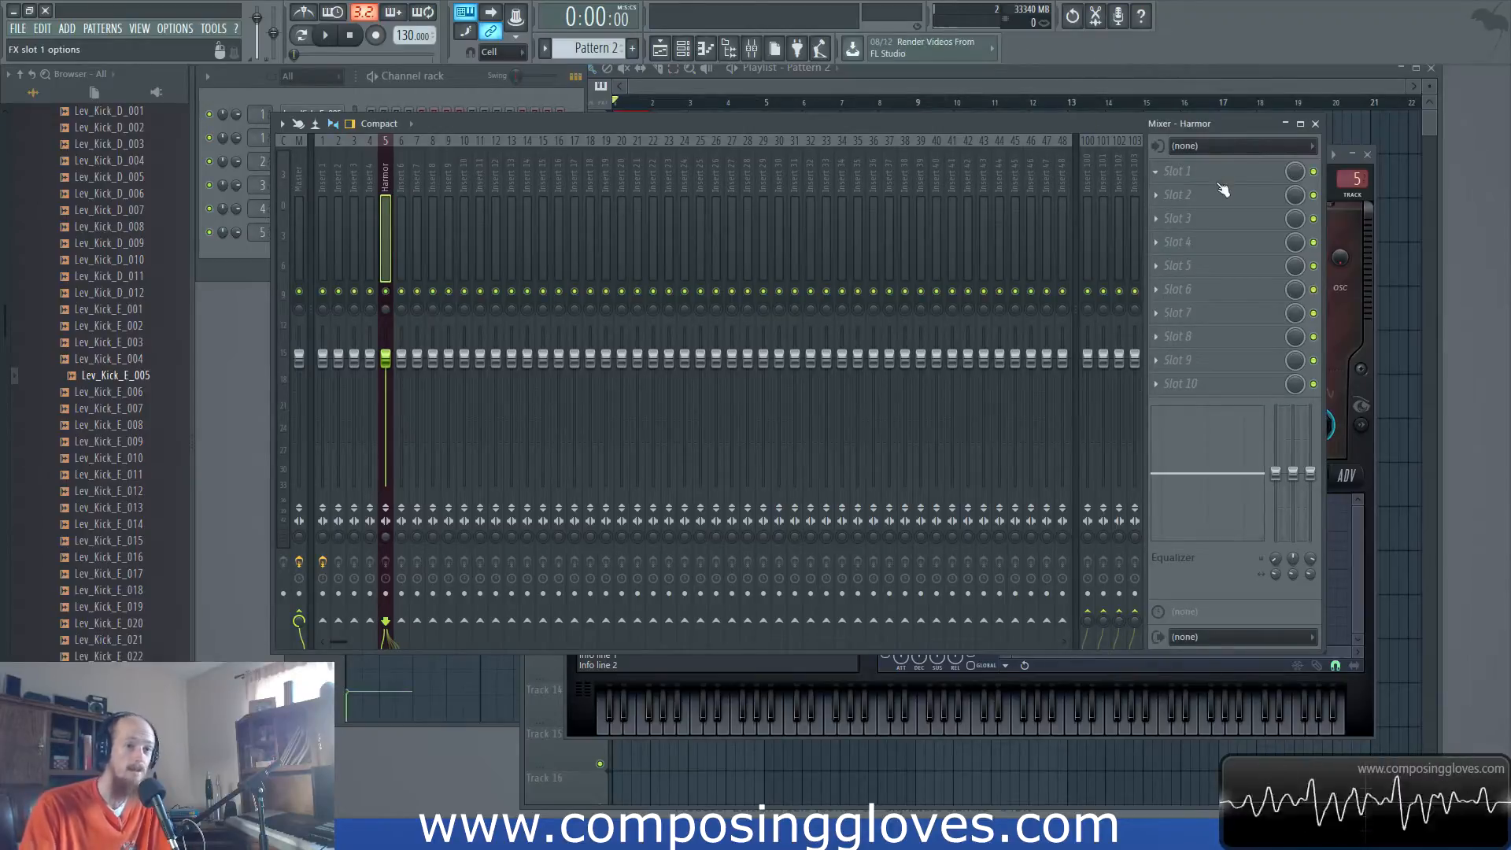
pyautogui.click(1189, 176)
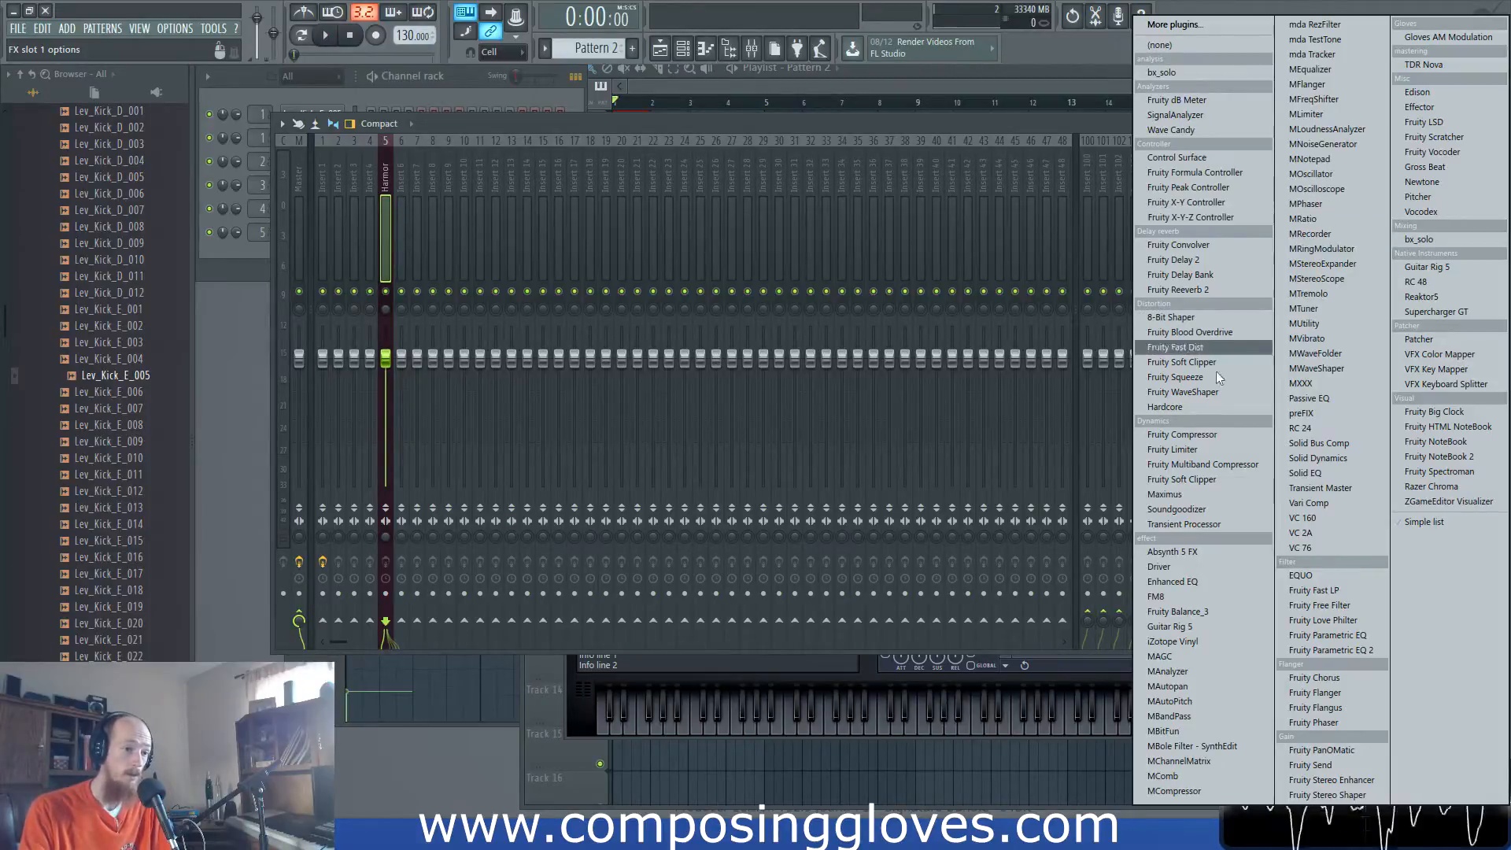
pyautogui.click(1221, 392)
pyautogui.moveTo(696, 179); pyautogui.dragTo(899, 212)
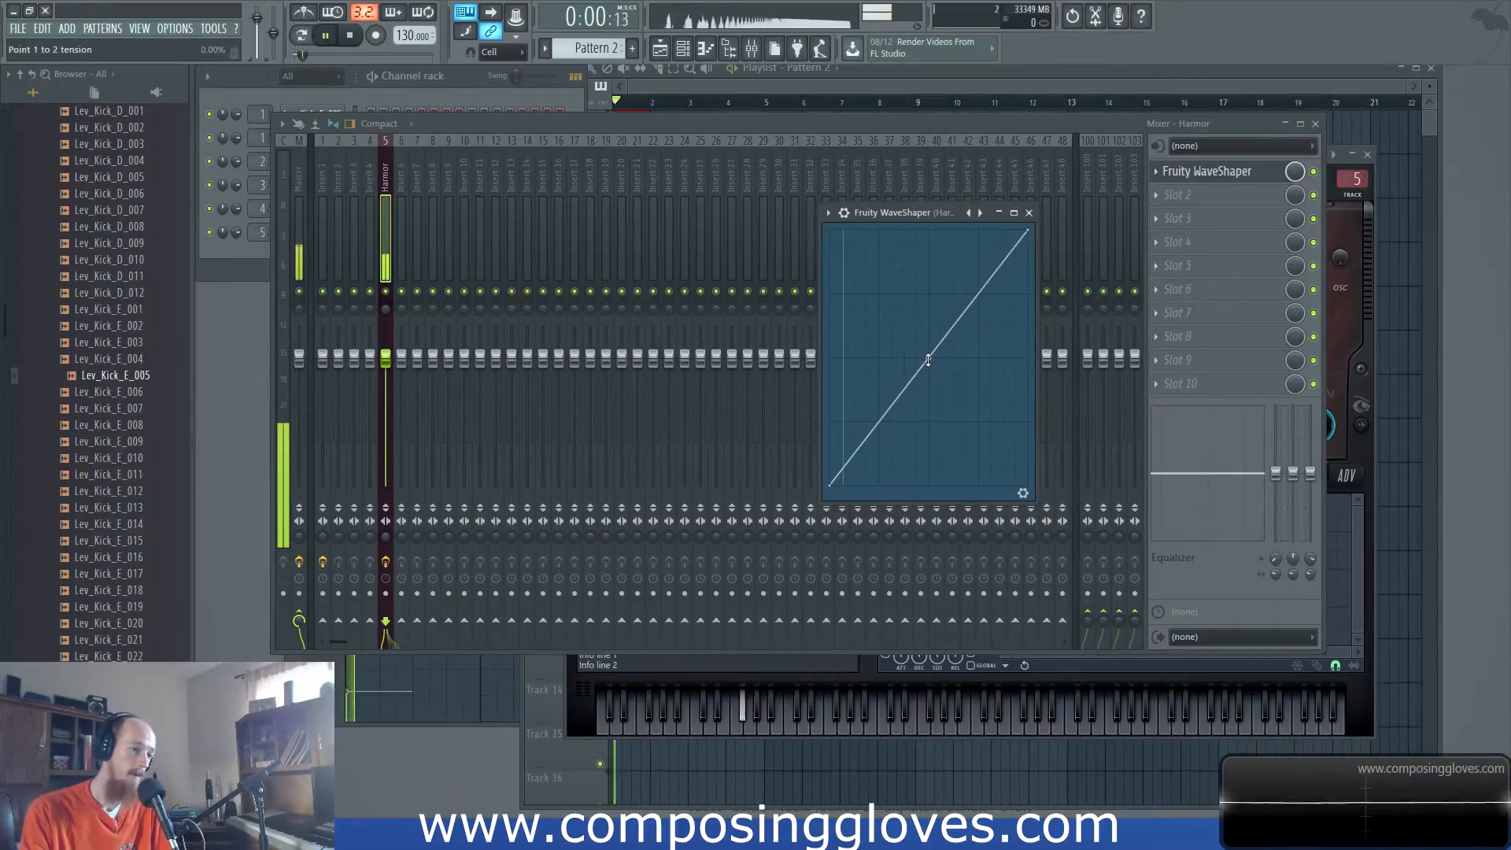
pyautogui.moveTo(856, 470); pyautogui.dragTo(835, 398)
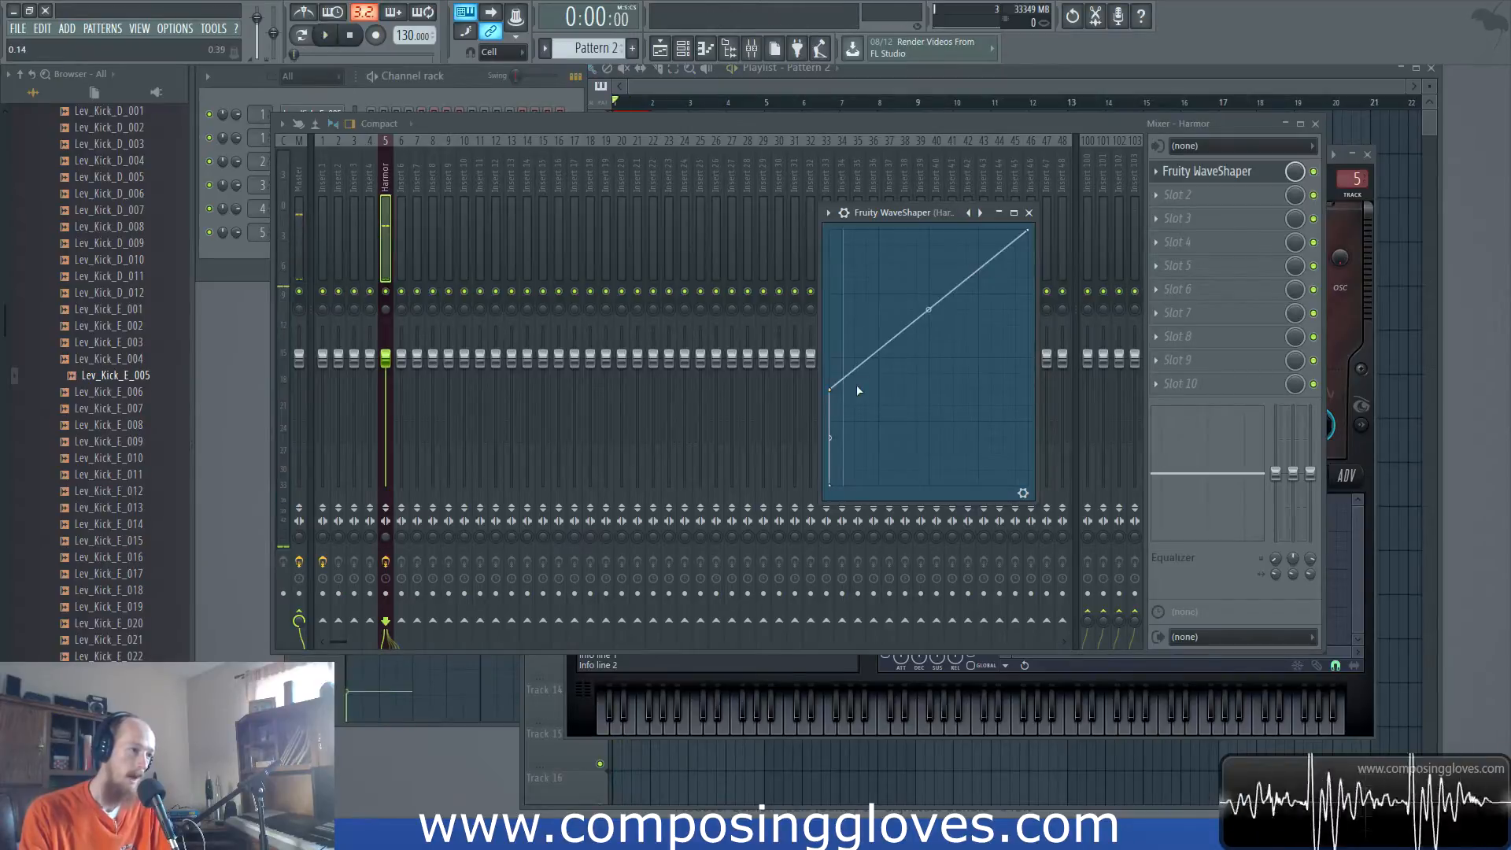
# - Load Maximus into slot 2 of the Harmor mixer track and place its window beside the effect slots
pyautogui.click(1196, 194)
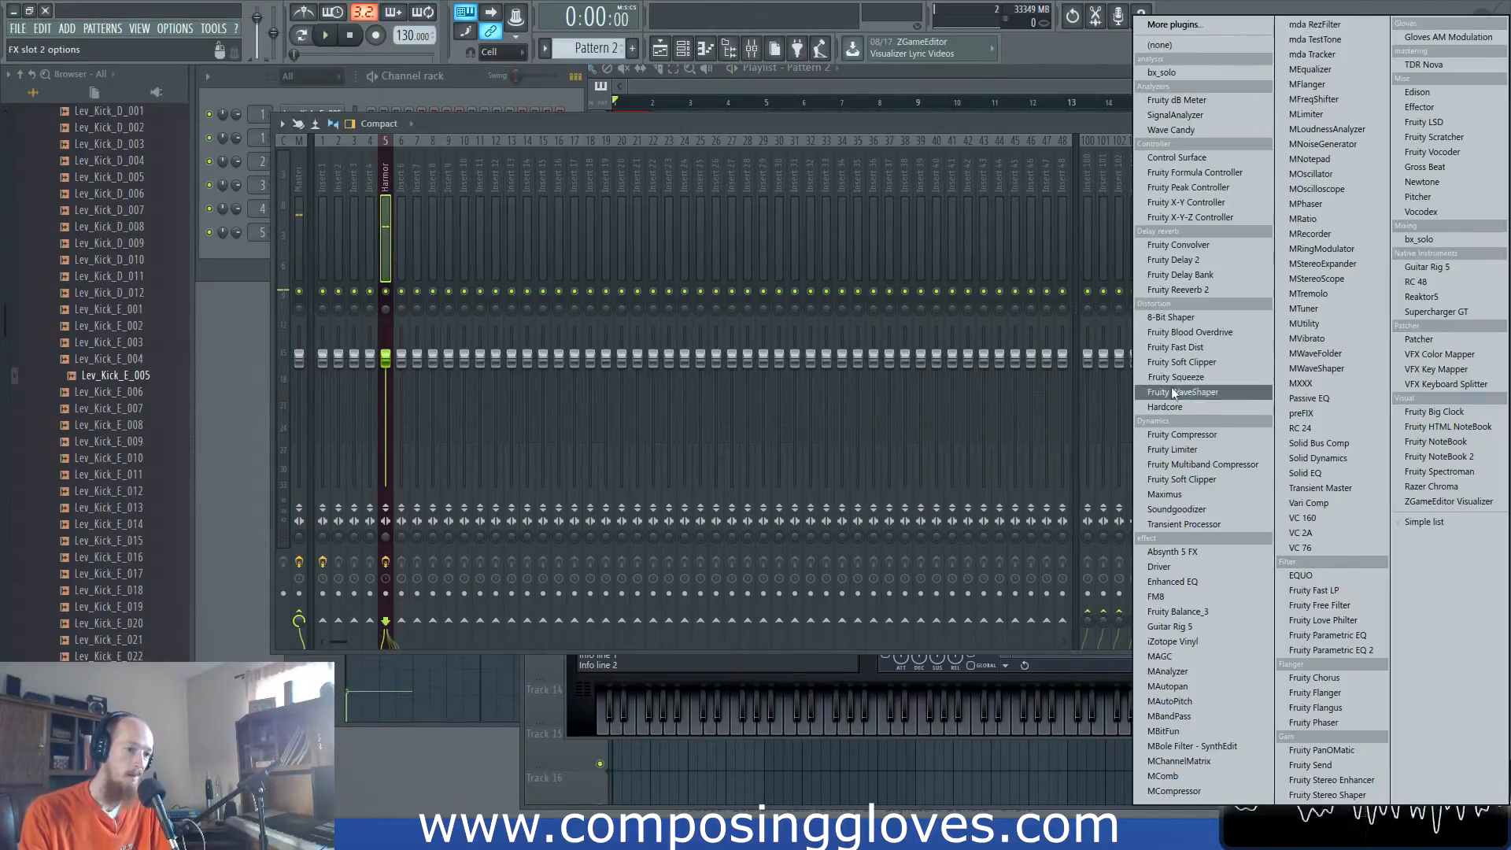
pyautogui.click(1201, 496)
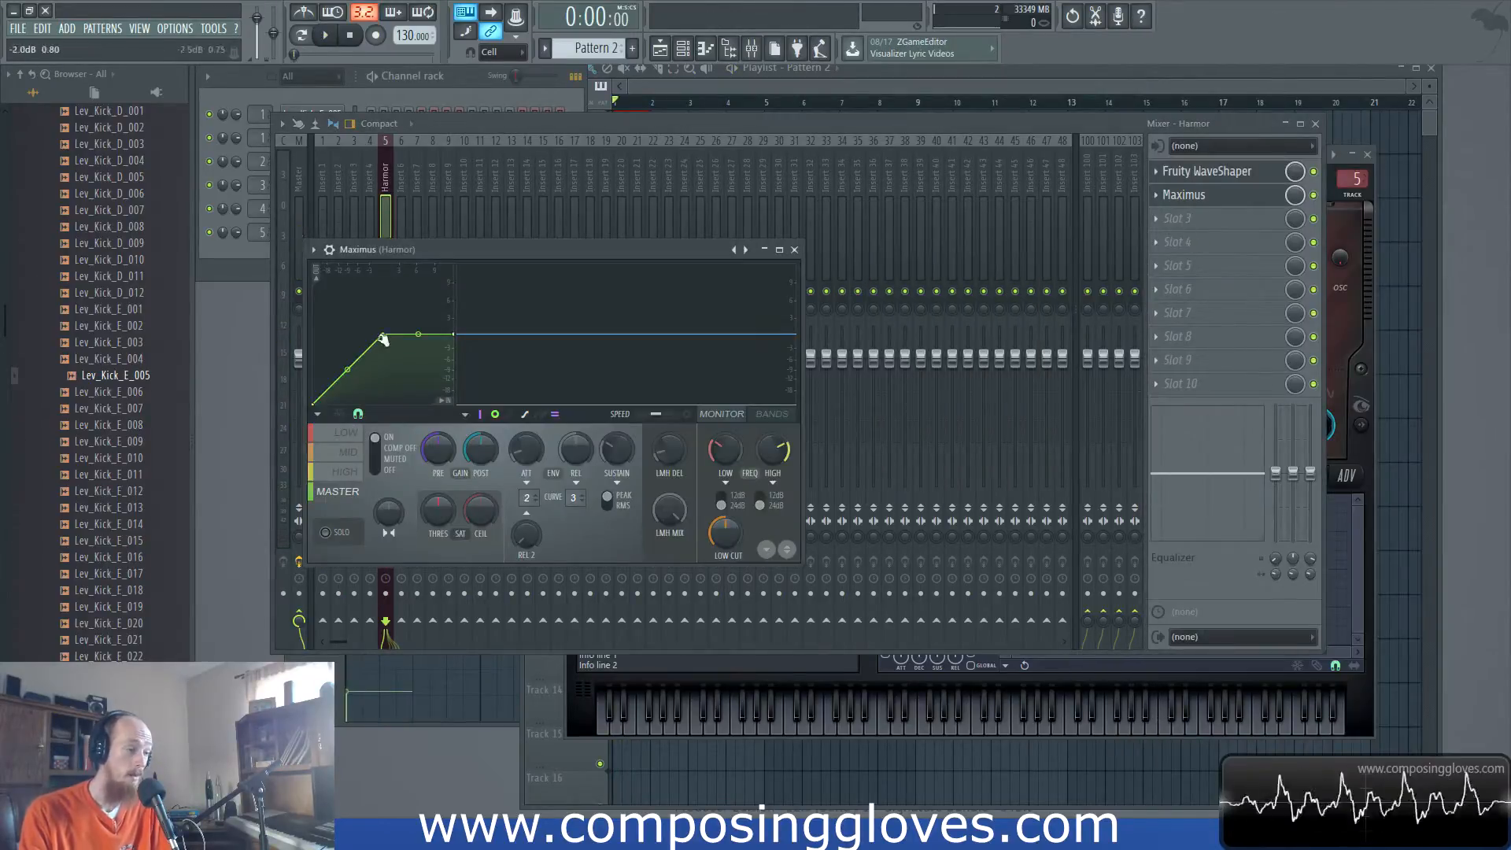
pyautogui.moveTo(473, 268); pyautogui.dragTo(787, 241)
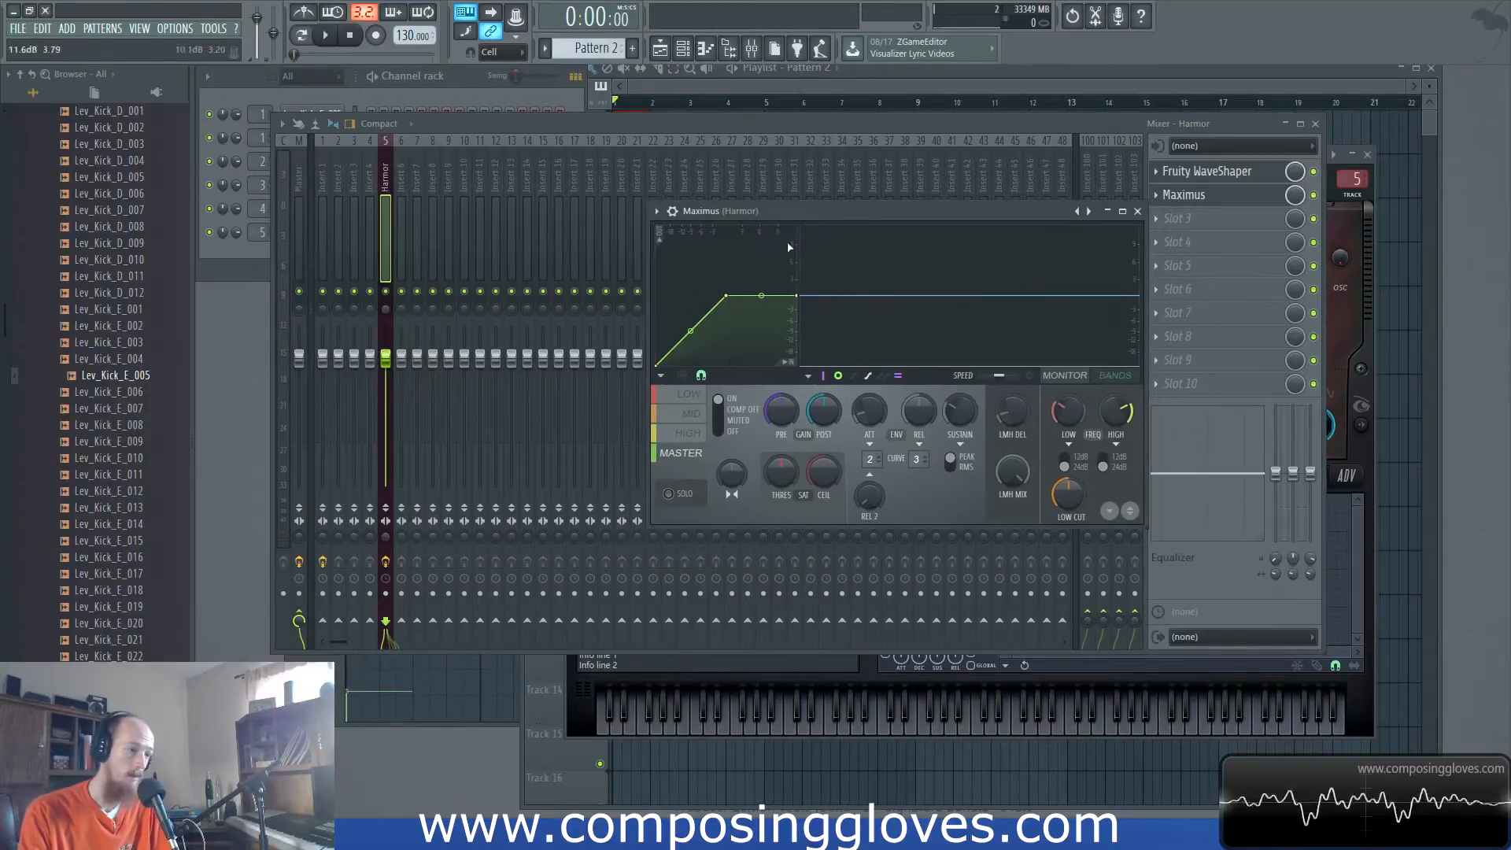
# - Reshape the Maximus low band curve into several uneven peaks and dips by adding and moving points
pyautogui.click(688, 394)
pyautogui.moveTo(690, 331); pyautogui.dragTo(705, 289)
pyautogui.rightClick(690, 323)
pyautogui.rightClick(678, 366)
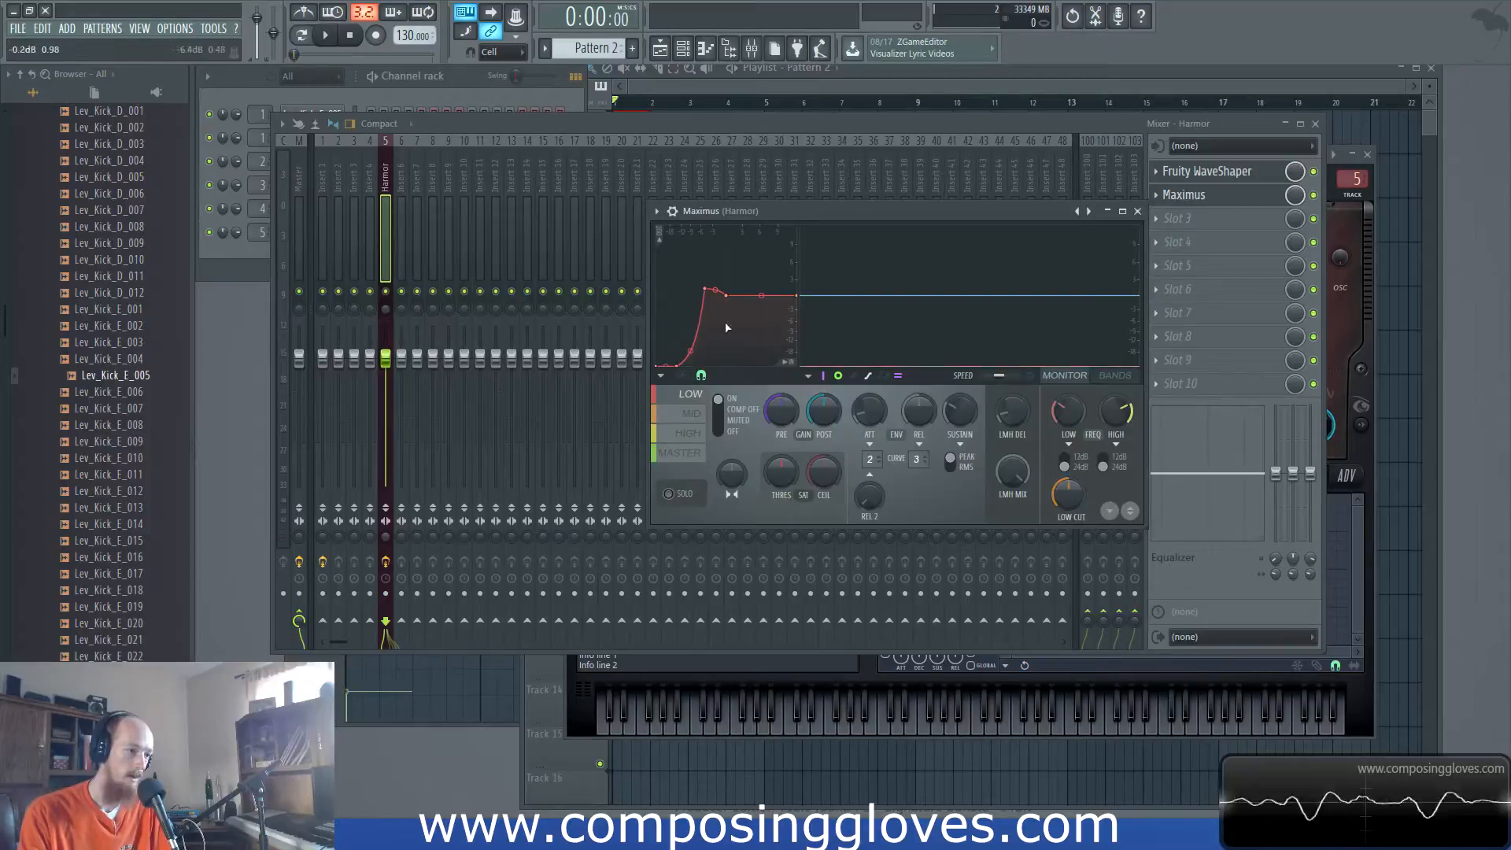
pyautogui.rightClick(670, 304)
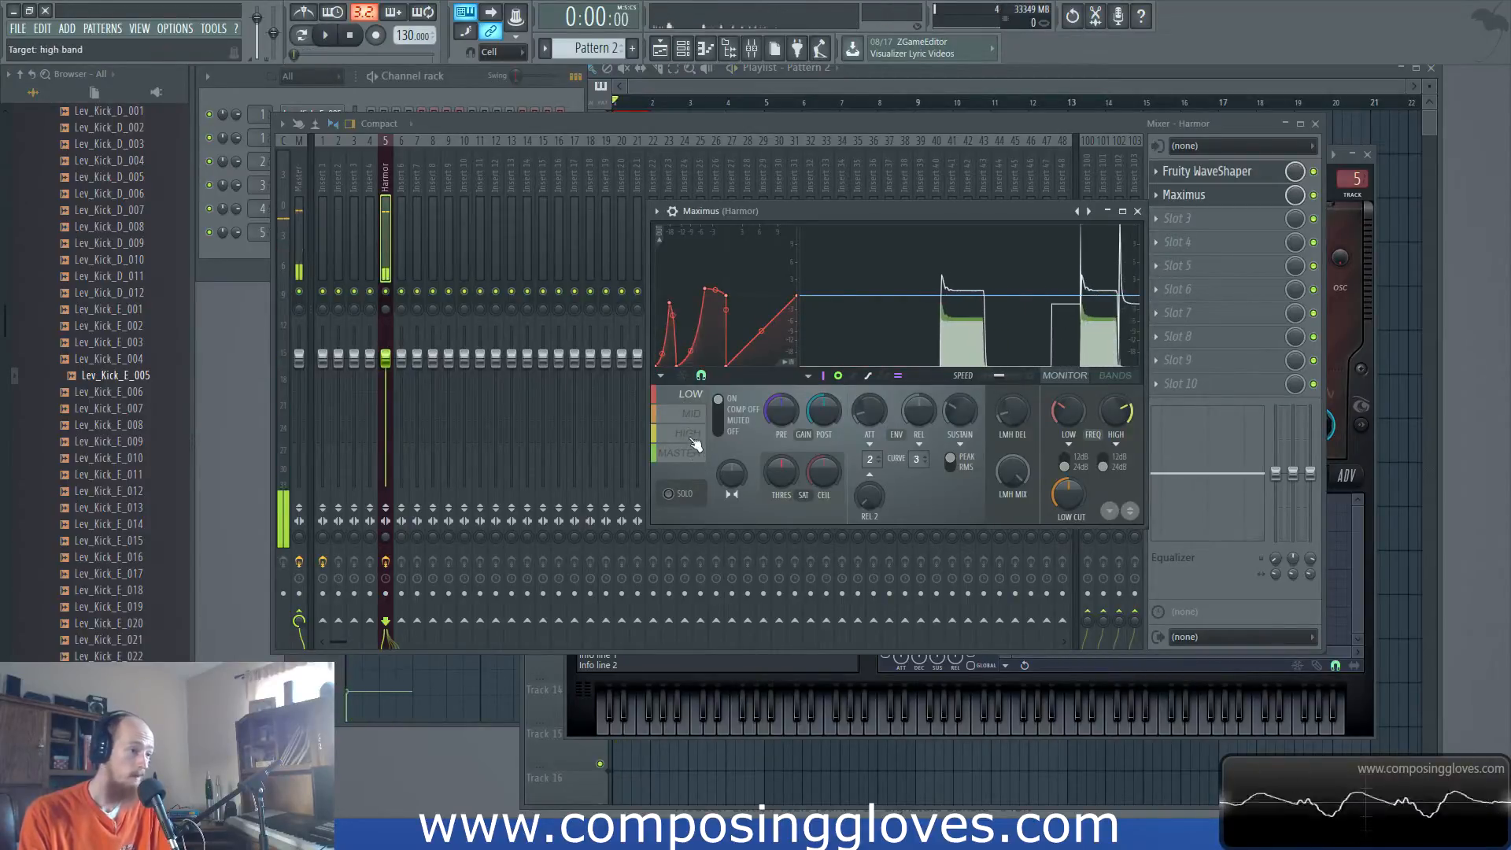
# - Bend the Maximus mid band curve downwards and add extra points to make it uneven
pyautogui.click(693, 415)
pyautogui.moveTo(690, 331); pyautogui.dragTo(690, 351)
pyautogui.rightClick(718, 360)
pyautogui.rightClick(683, 289)
pyautogui.moveTo(701, 303); pyautogui.dragTo(702, 355)
# - Reshape the Maximus high band curve so it rises steeply from the lowest levels and flattens out
pyautogui.click(690, 434)
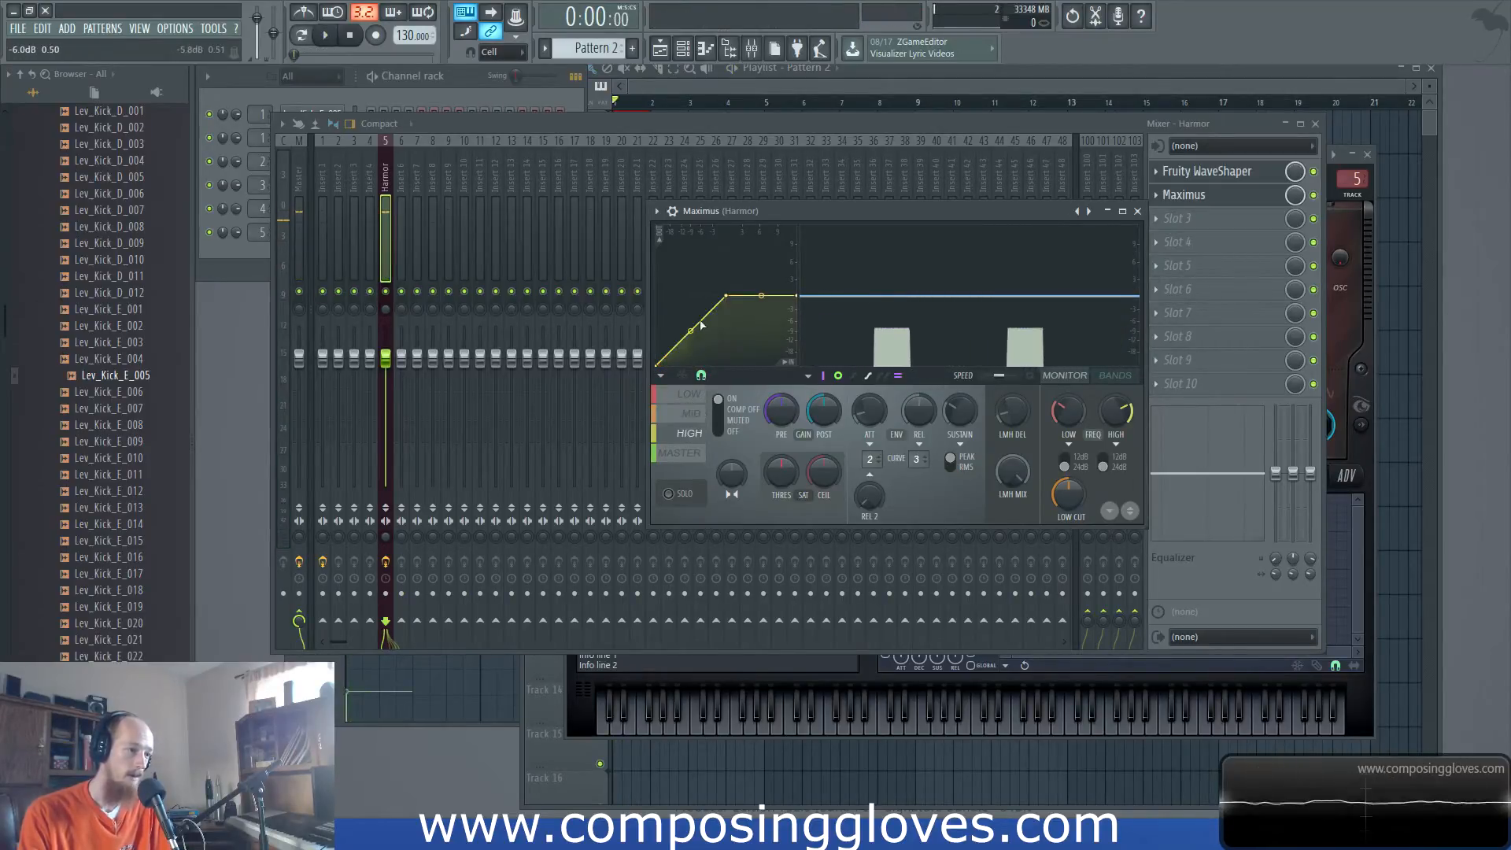
pyautogui.rightClick(664, 360)
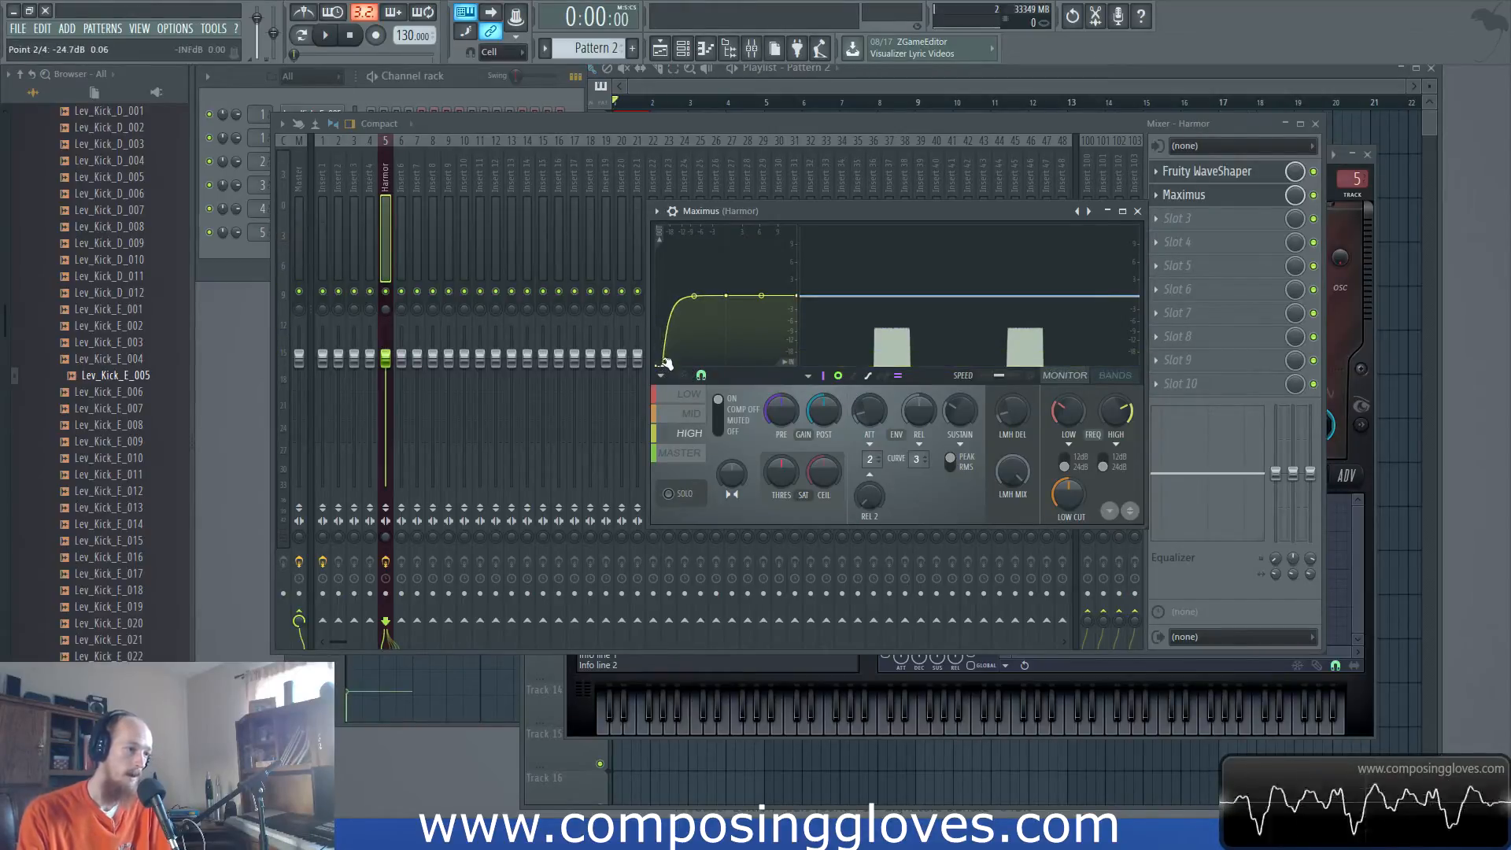
pyautogui.moveTo(662, 365); pyautogui.dragTo(657, 367)
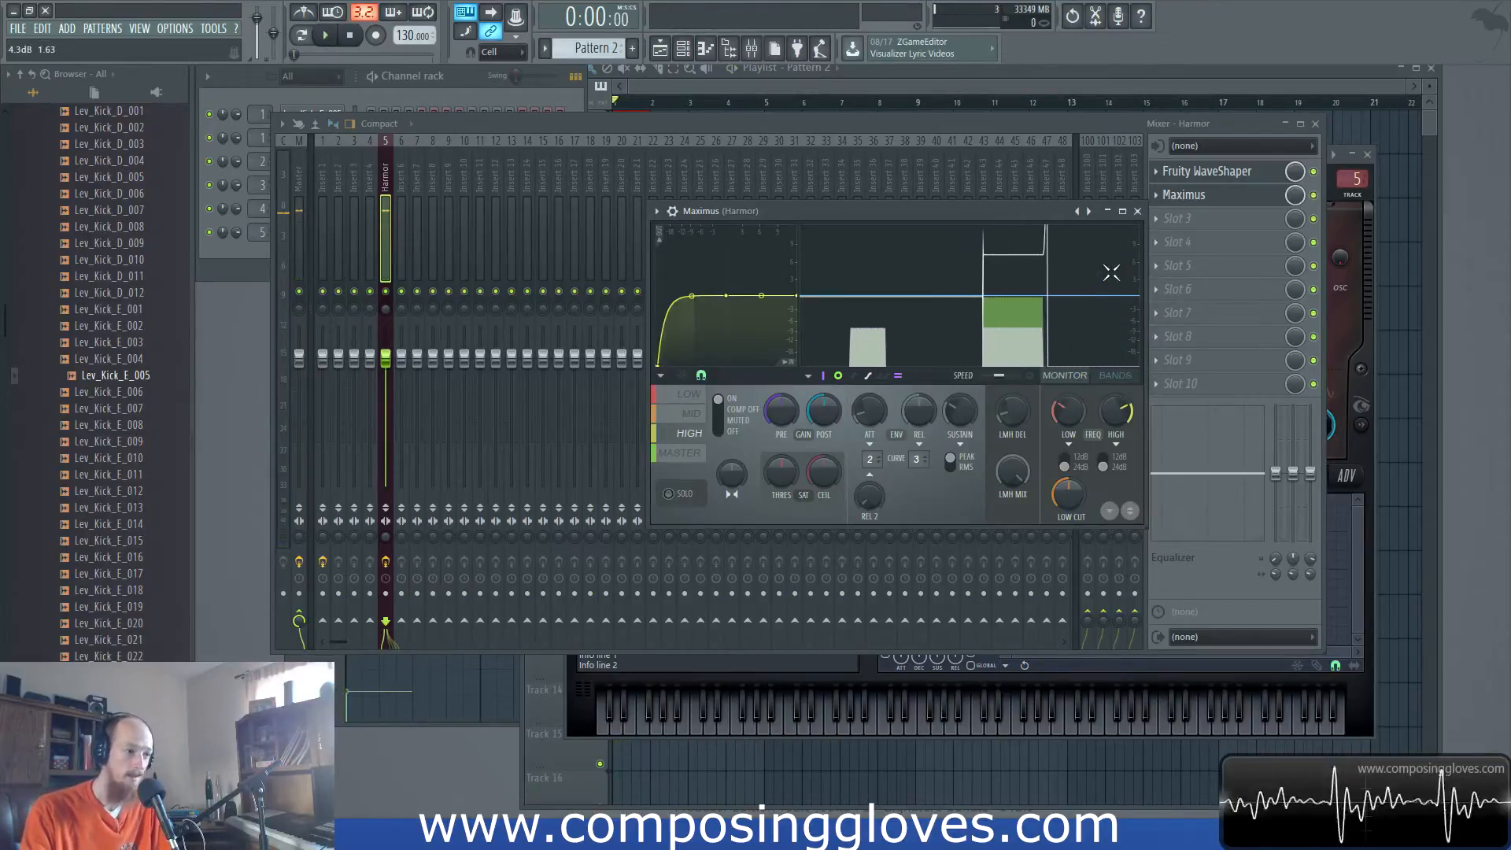
# - Load a second Fruity WaveShaper into slot 3 of the Harmor mixer track and move its window towards the middle
pyautogui.click(1189, 219)
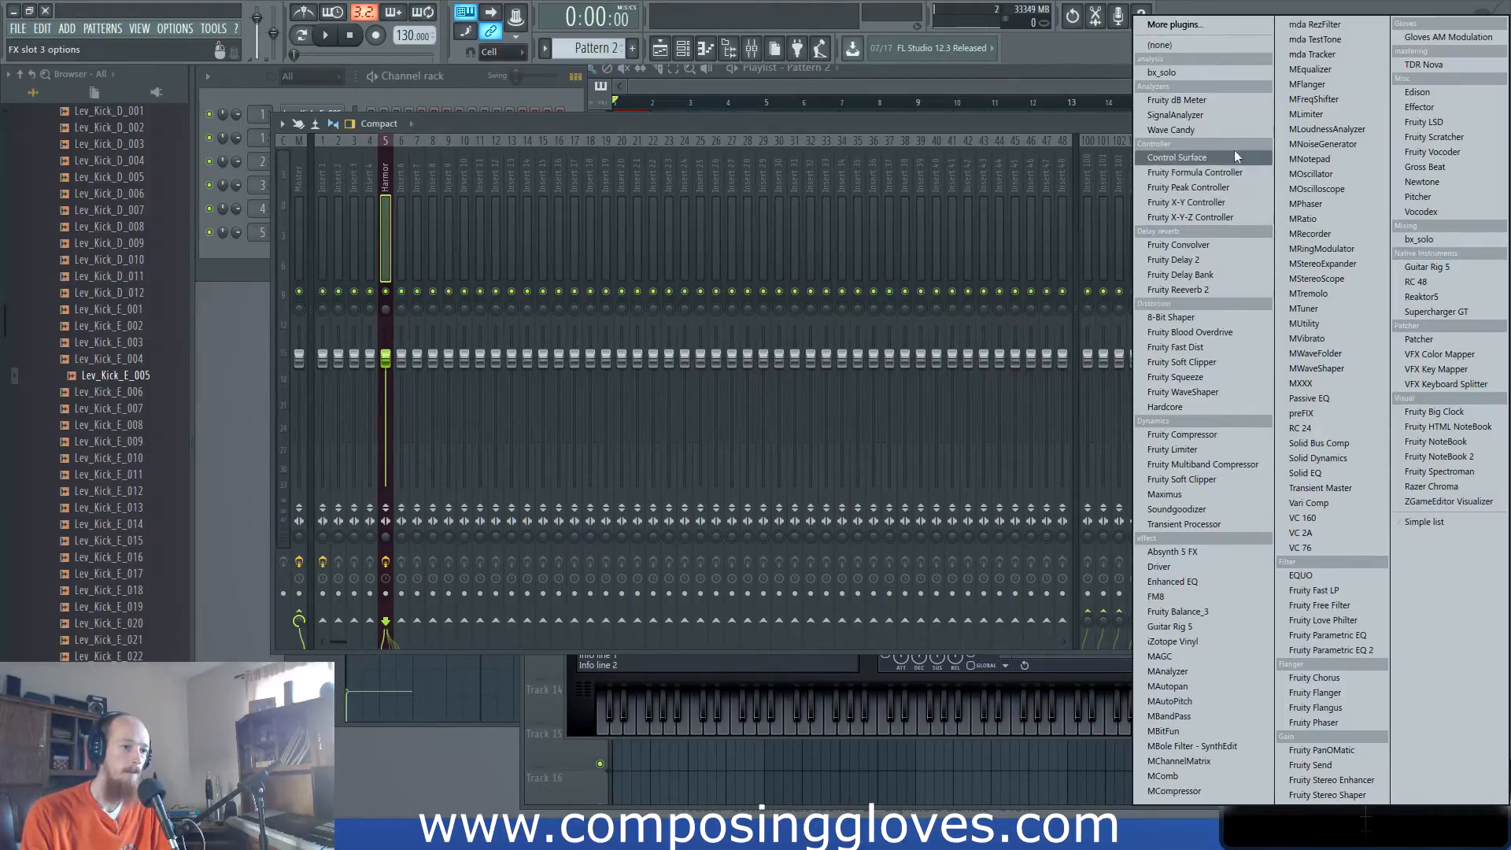
pyautogui.click(1224, 392)
pyautogui.moveTo(407, 270); pyautogui.dragTo(767, 270)
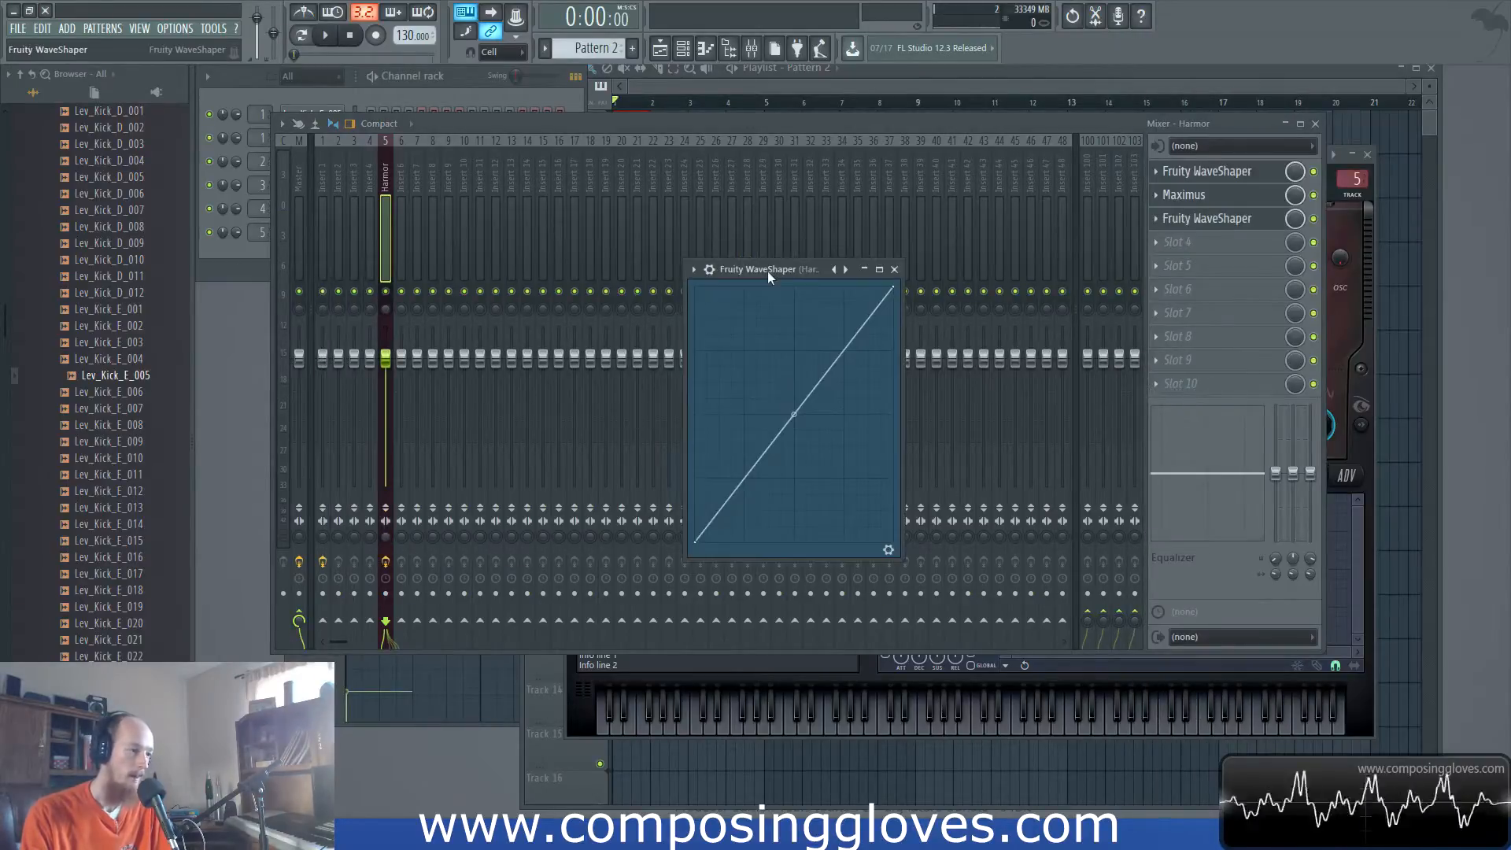
# - Shape the second WaveShaper's curve into a series of steep peaks and dips with added points, and play the result
pyautogui.moveTo(796, 416); pyautogui.dragTo(797, 324)
pyautogui.rightClick(722, 512)
pyautogui.moveTo(722, 511); pyautogui.dragTo(721, 543)
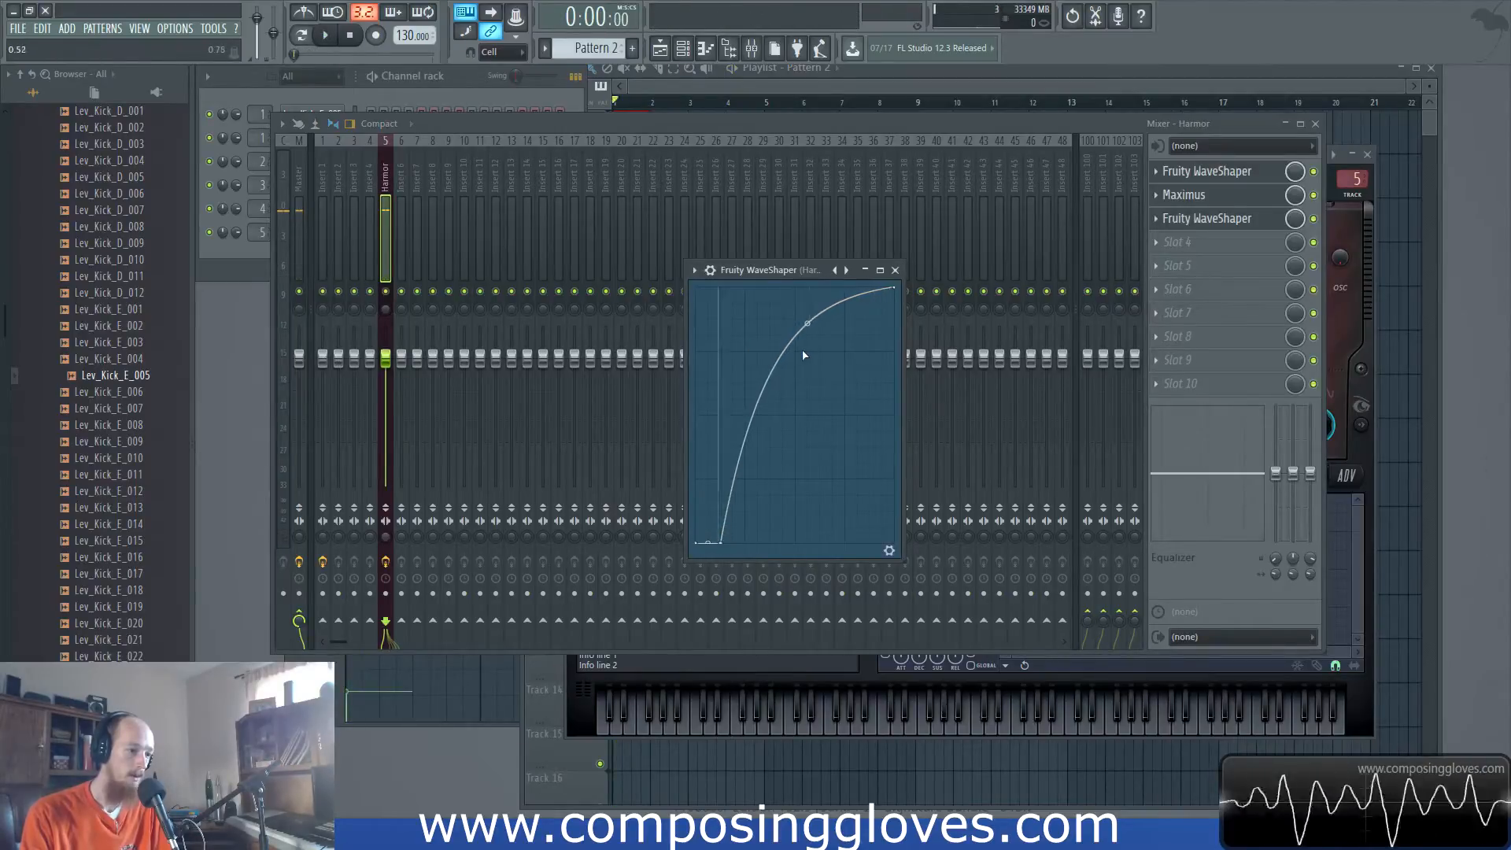
pyautogui.rightClick(772, 384)
pyautogui.moveTo(770, 384); pyautogui.dragTo(771, 431)
pyautogui.rightClick(732, 319)
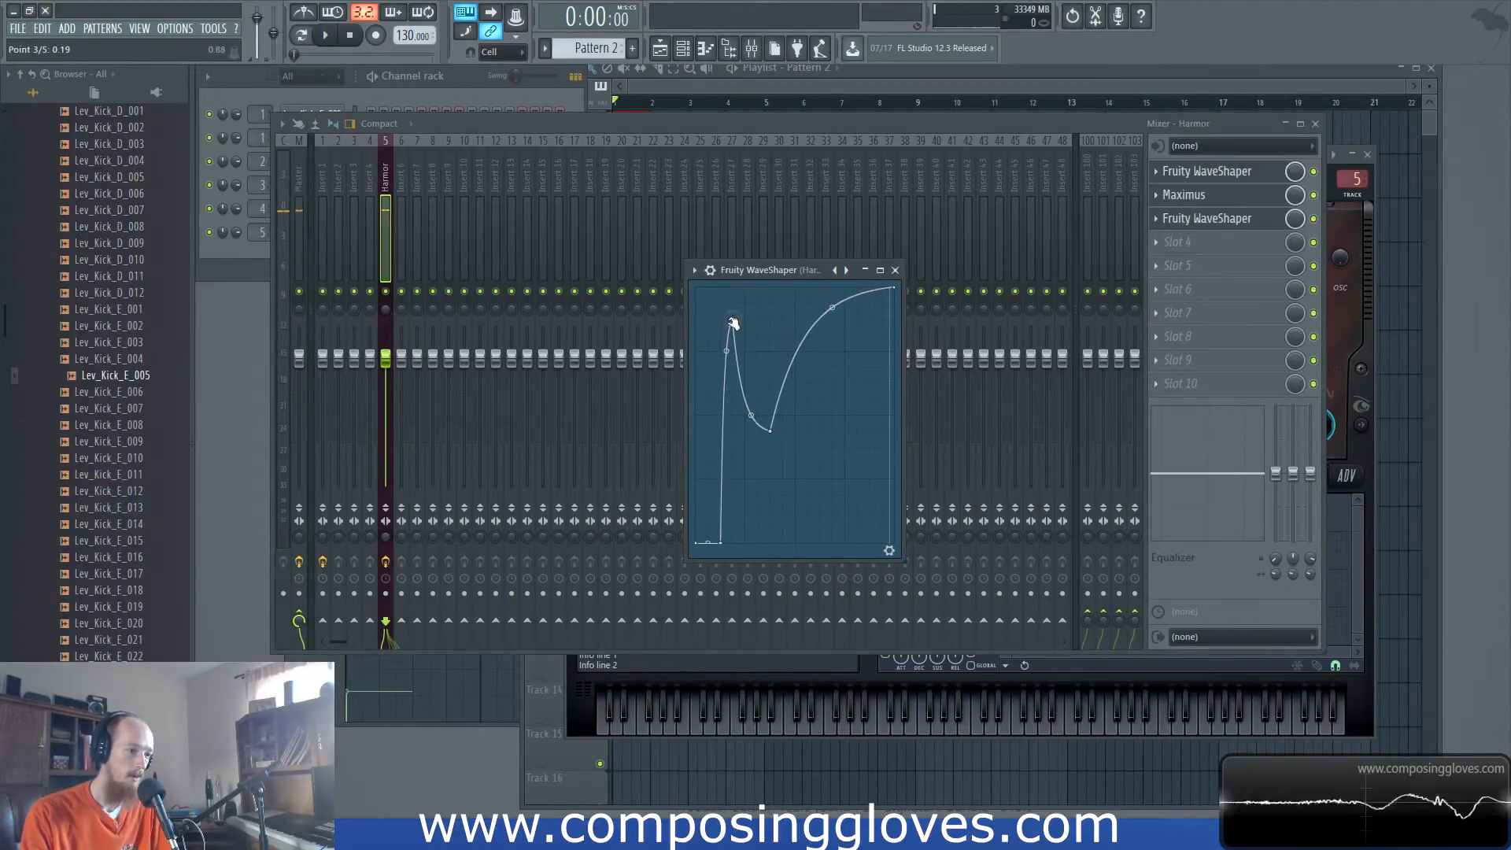
pyautogui.rightClick(807, 512)
pyautogui.rightClick(833, 287)
pyautogui.rightClick(889, 465)
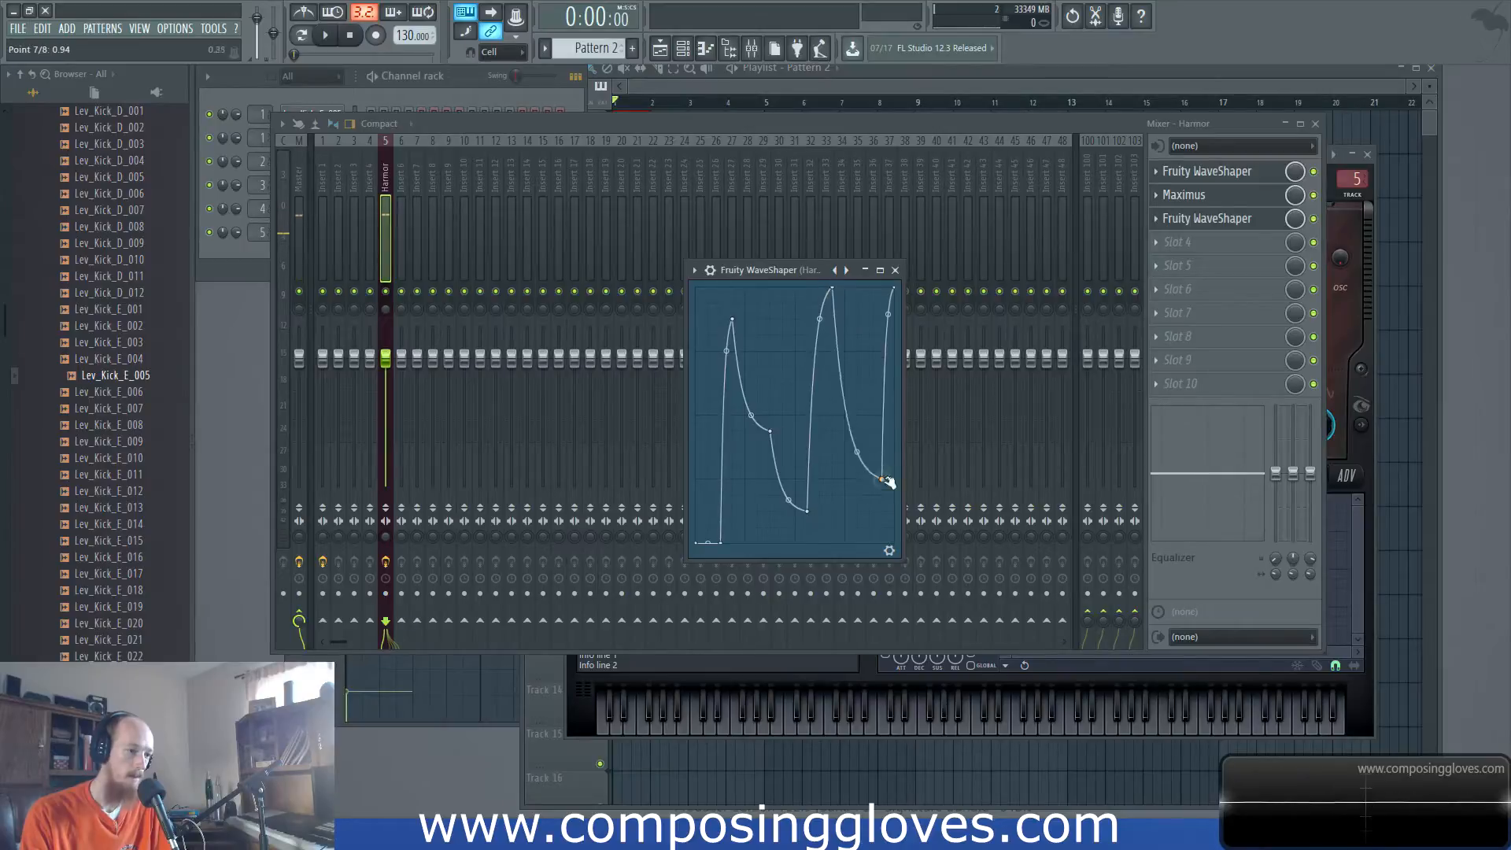
pyautogui.moveTo(890, 466); pyautogui.dragTo(881, 527)
pyautogui.press('space')
pyautogui.press('space')
# - Load Fruity Delay 2 into slot 4 of the Harmor mixer track
pyautogui.click(1180, 241)
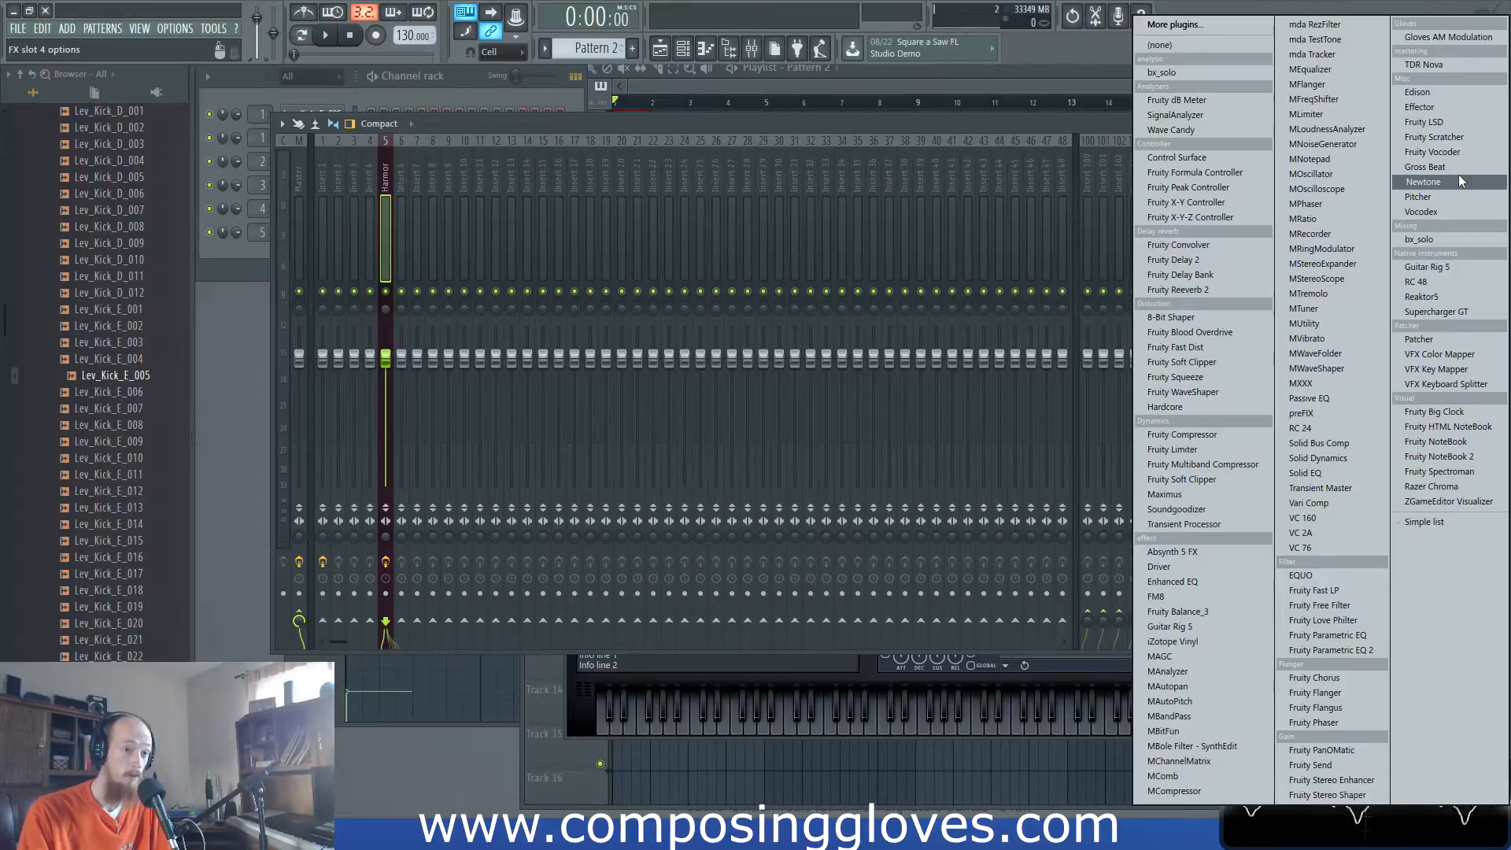
pyautogui.click(1217, 275)
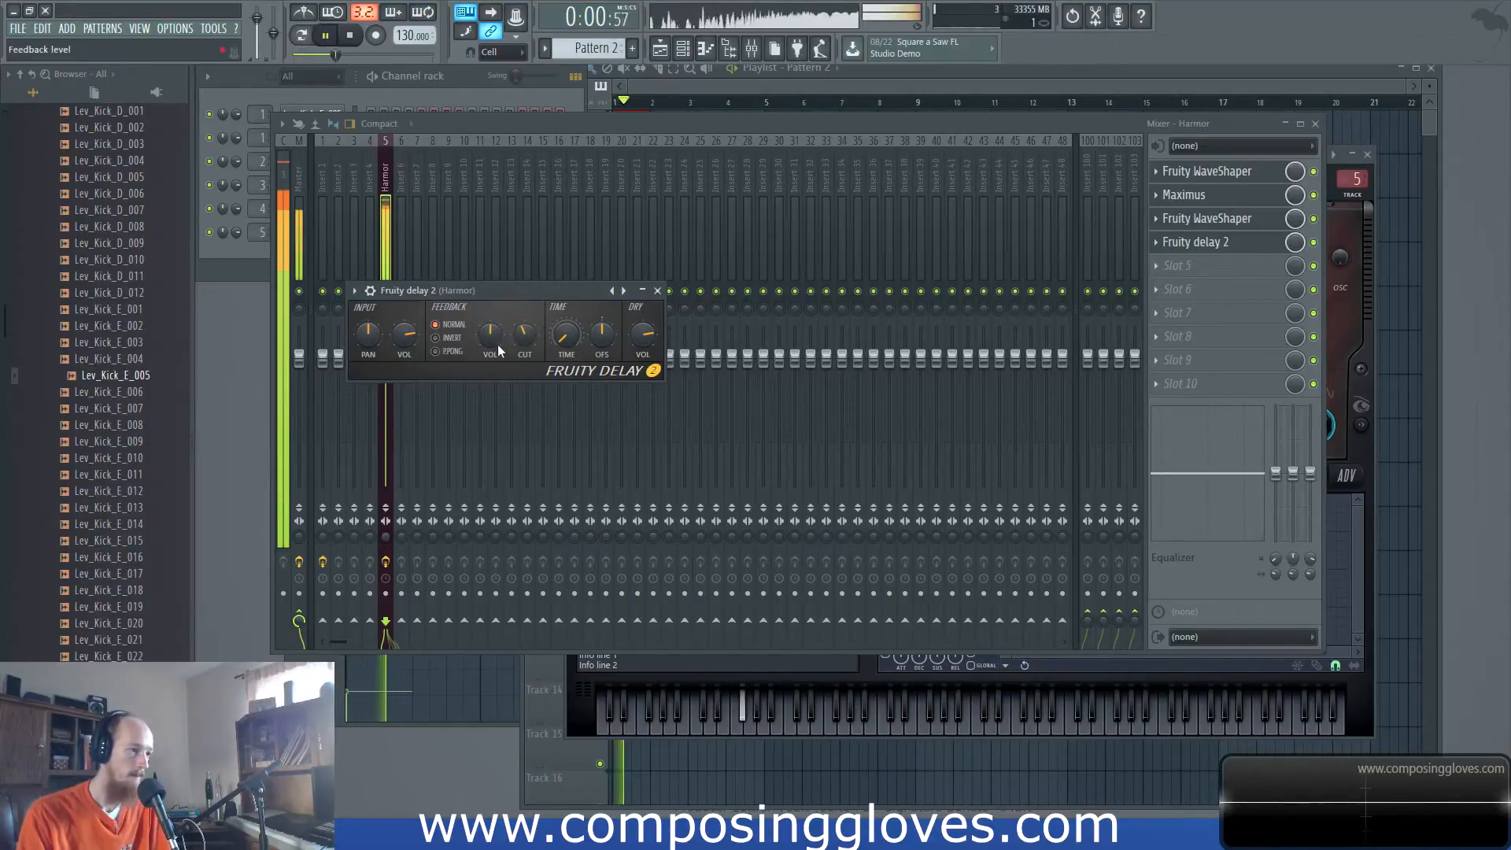
# - Turn down the feedback volume in Fruity Delay 2 and check it during playback
pyautogui.press('space')
pyautogui.moveTo(491, 338); pyautogui.dragTo(491, 358)
pyautogui.press('space')
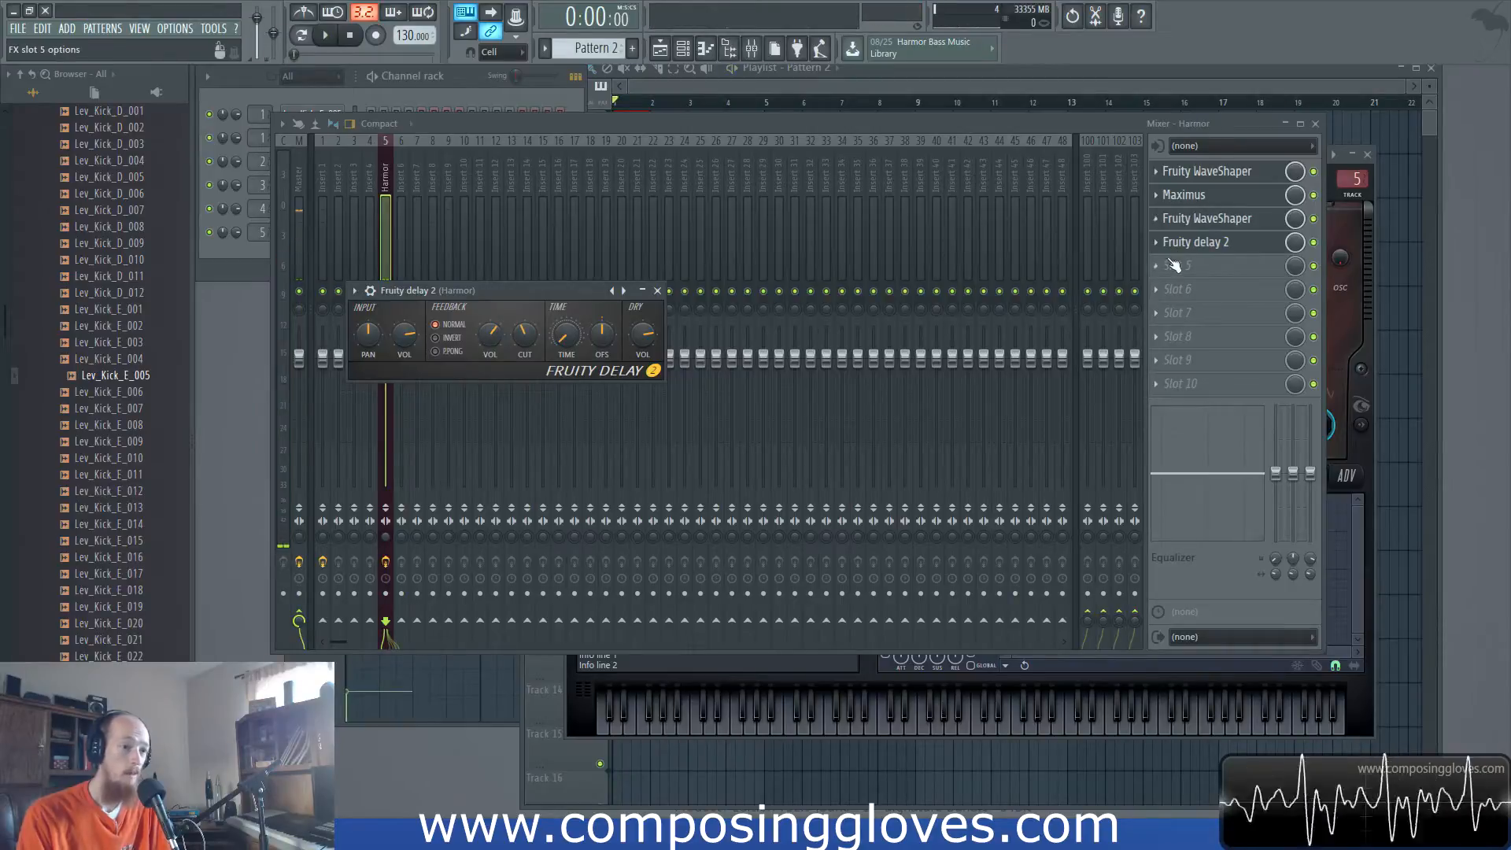
# - Open Pattern 2's Harmor notes in the piano roll and place the note on F#2 at the start of bar 1
pyautogui.click(1173, 266)
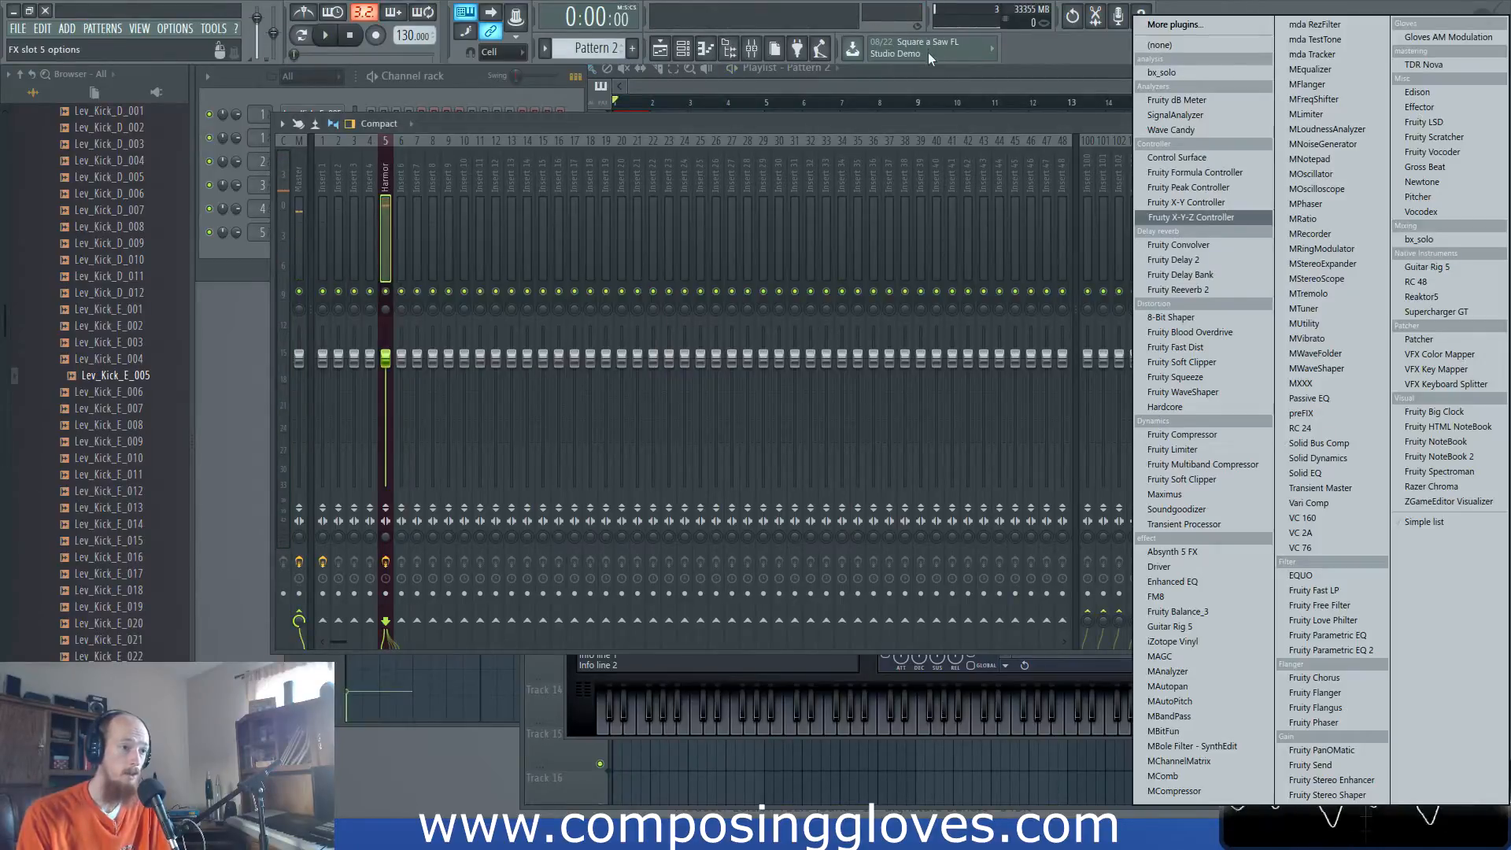
pyautogui.click(889, 70)
pyautogui.doubleClick(627, 135)
pyautogui.moveTo(385, 446); pyautogui.dragTo(350, 452)
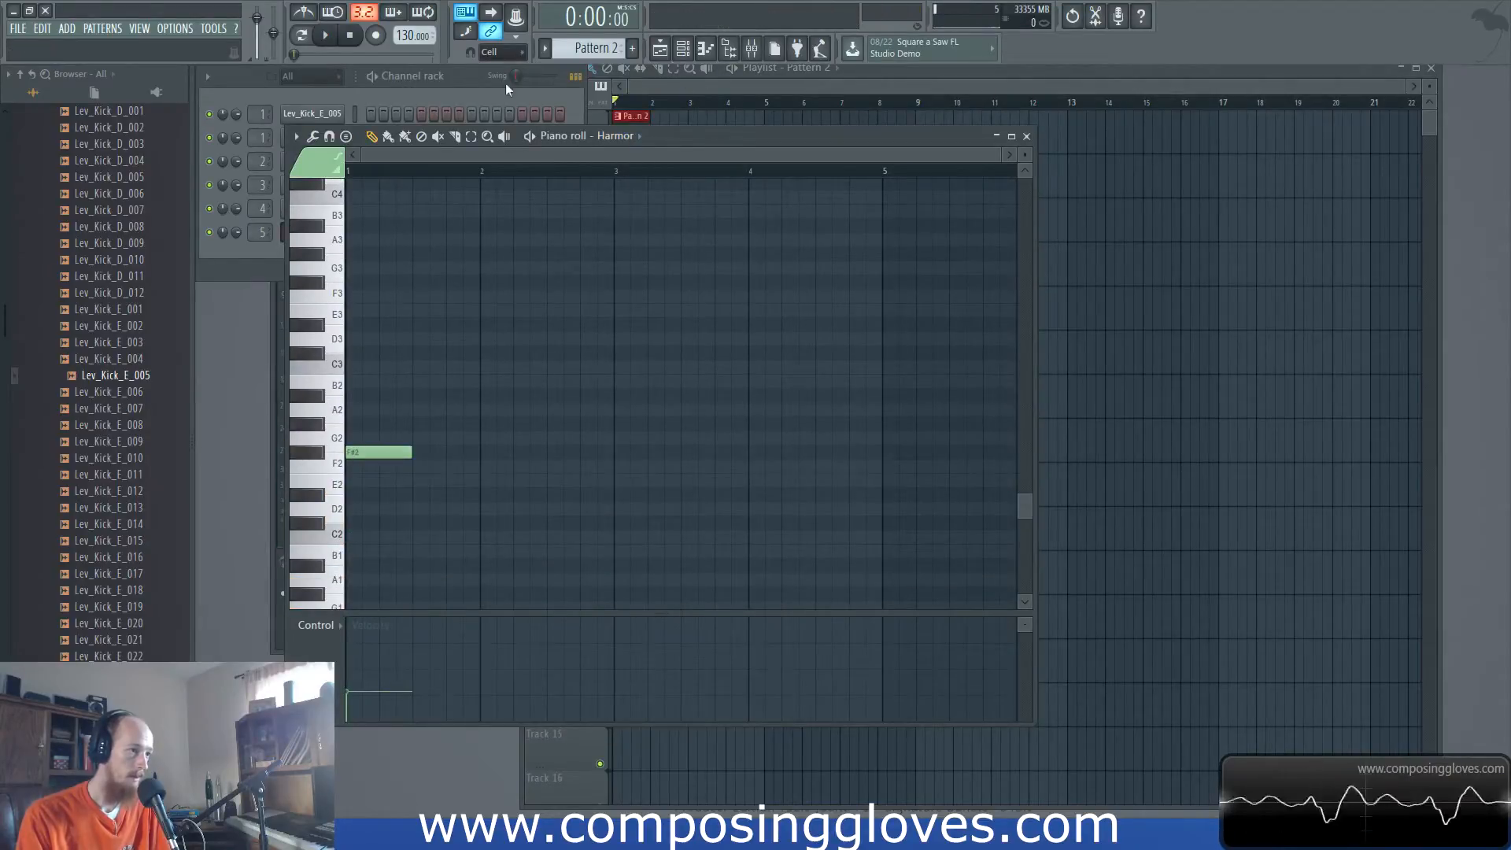
# - Load Fruity Parametric EQ 2 into slot 5 of the Harmor mixer track
pyautogui.click(751, 48)
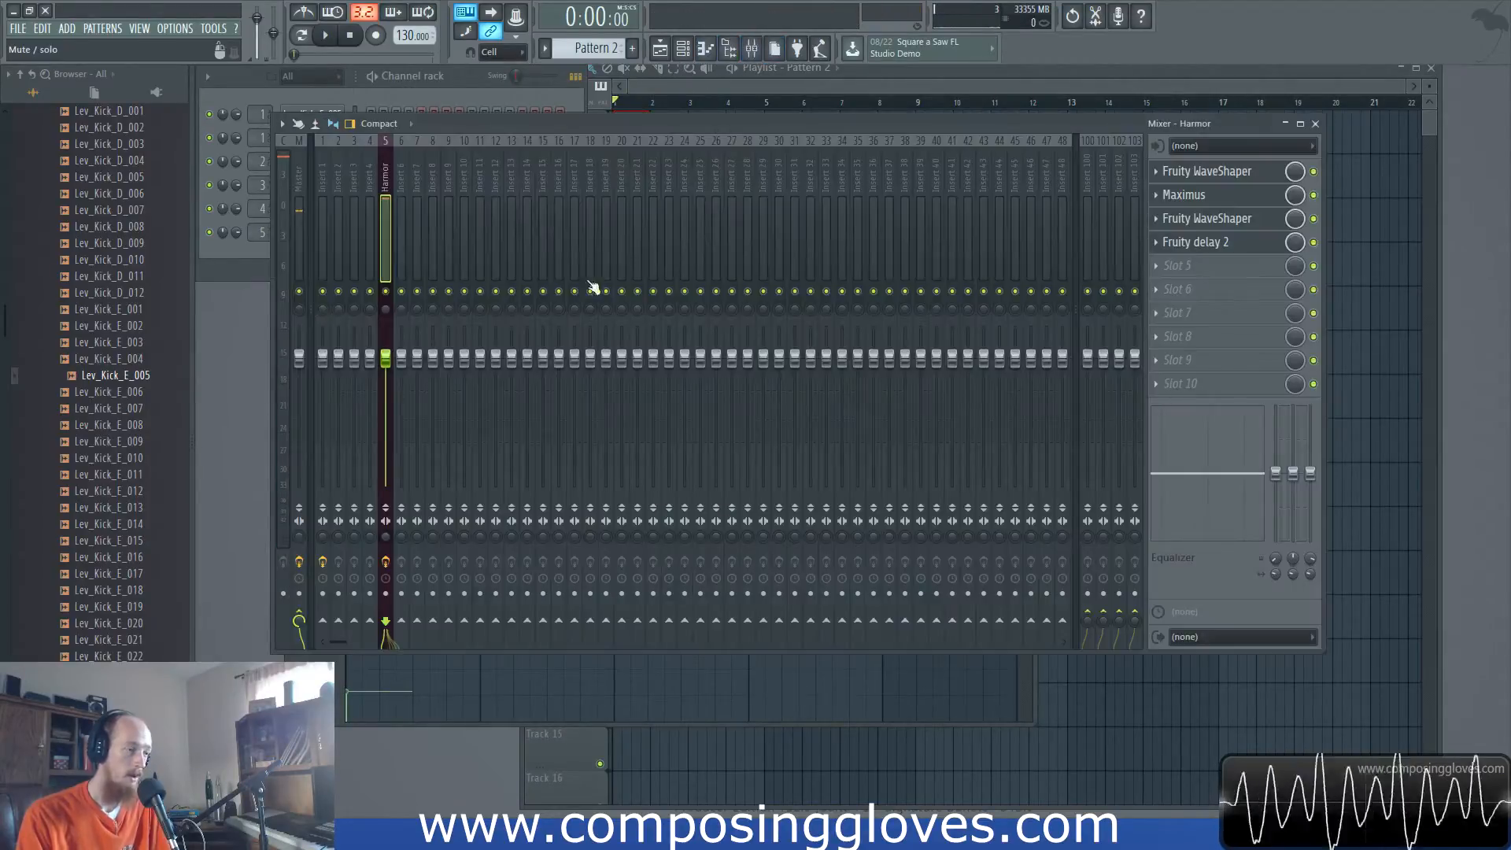
pyautogui.click(1216, 289)
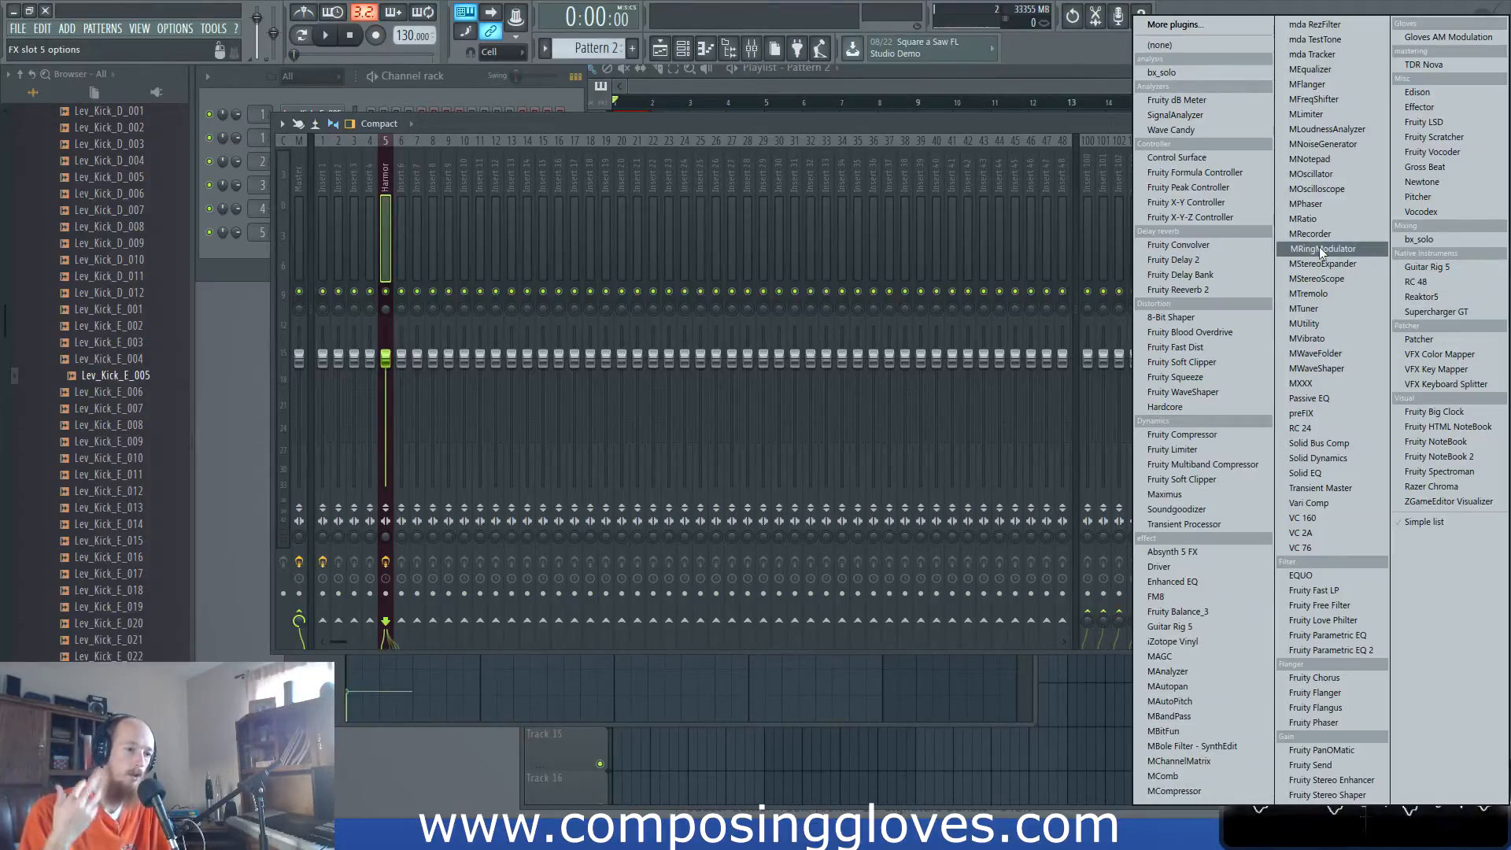
pyautogui.click(1359, 652)
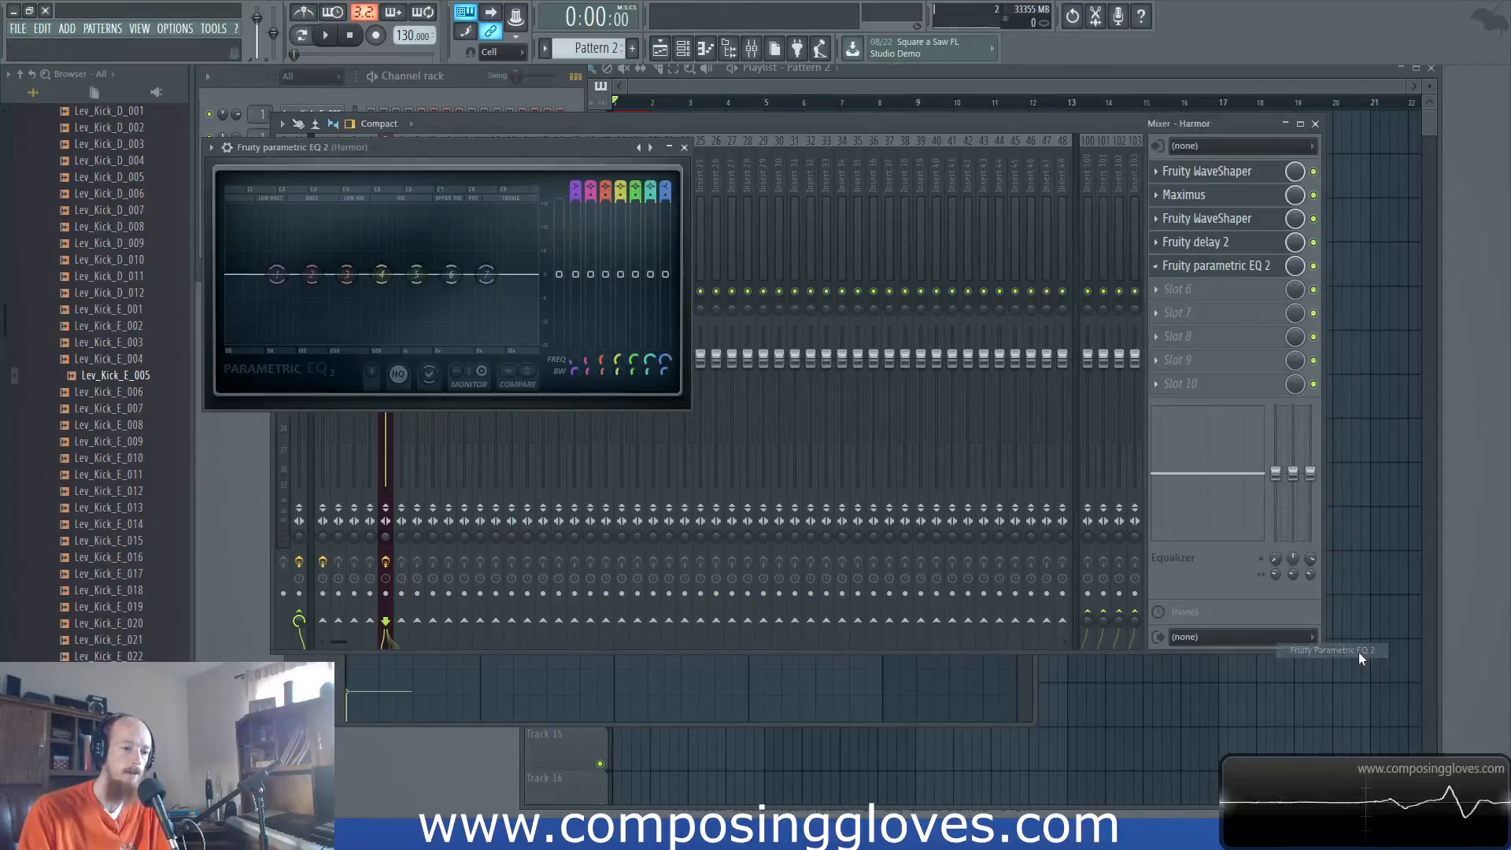
# - Turn band 4 of the Parametric EQ 2 into a band pass, adjust its width and lower its frequency
pyautogui.rightClick(383, 276)
pyautogui.moveTo(409, 316)
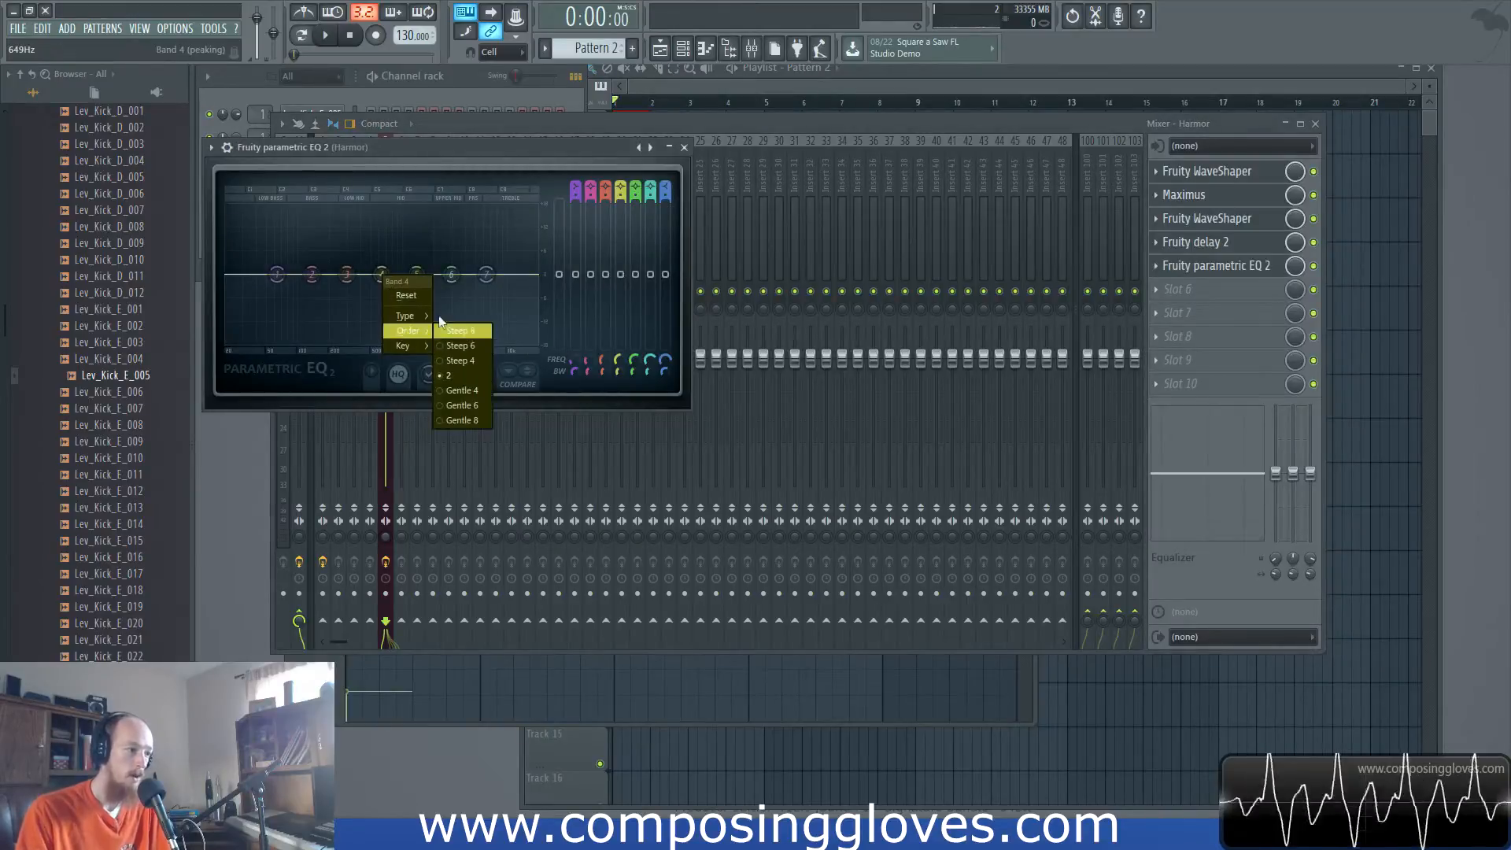
pyautogui.click(466, 346)
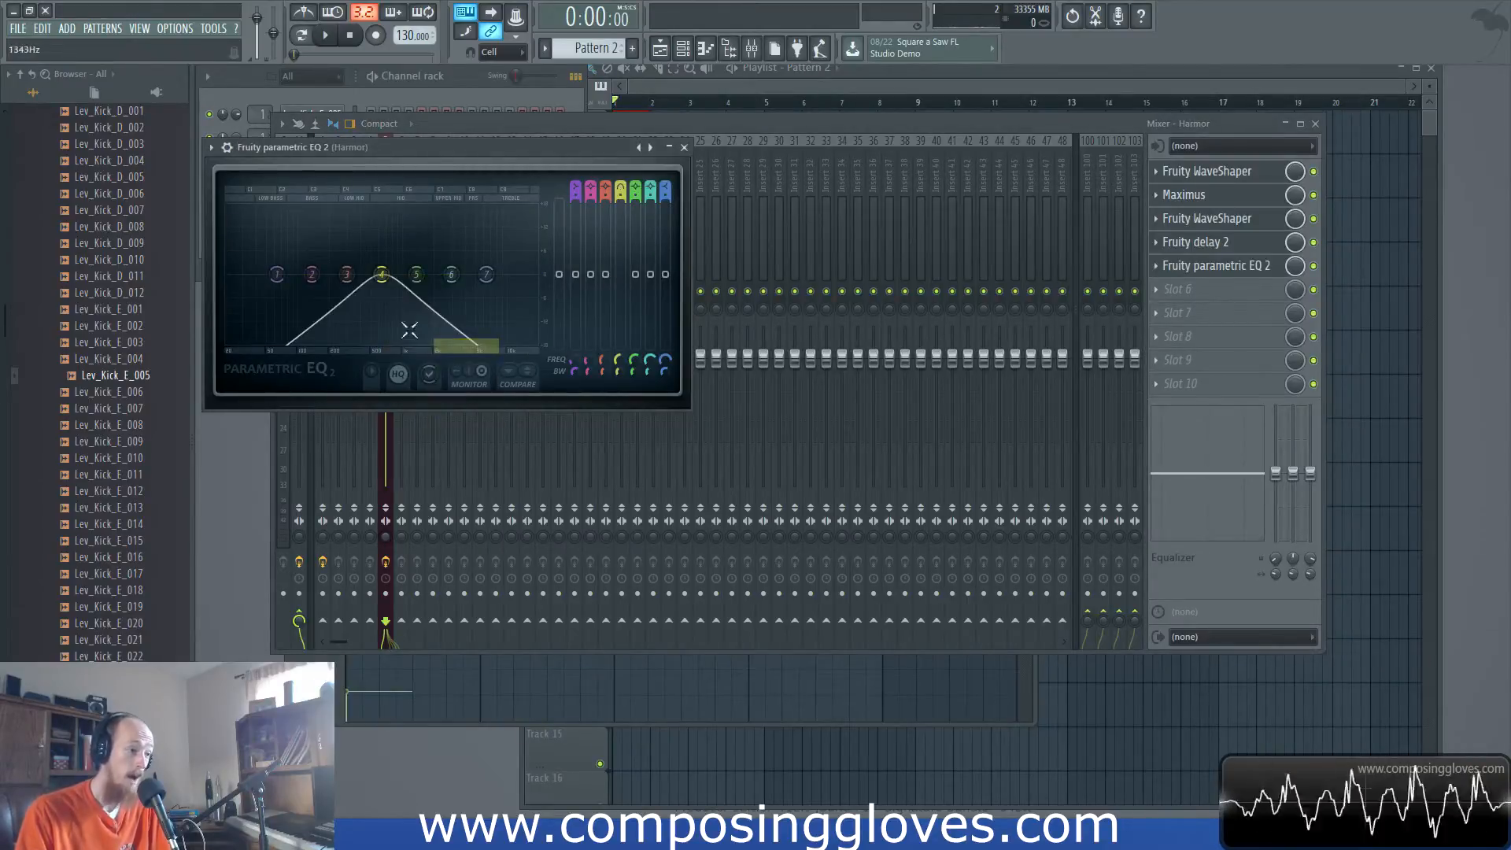
pyautogui.scroll(-6, 383, 277)
pyautogui.scroll(8, 383, 279)
pyautogui.moveTo(382, 276); pyautogui.dragTo(332, 274)
# - Fine-tune the band 4 frequency and create an automation clip for it
pyautogui.moveTo(619, 360); pyautogui.dragTo(619, 349)
pyautogui.rightClick(620, 360)
pyautogui.click(674, 460)
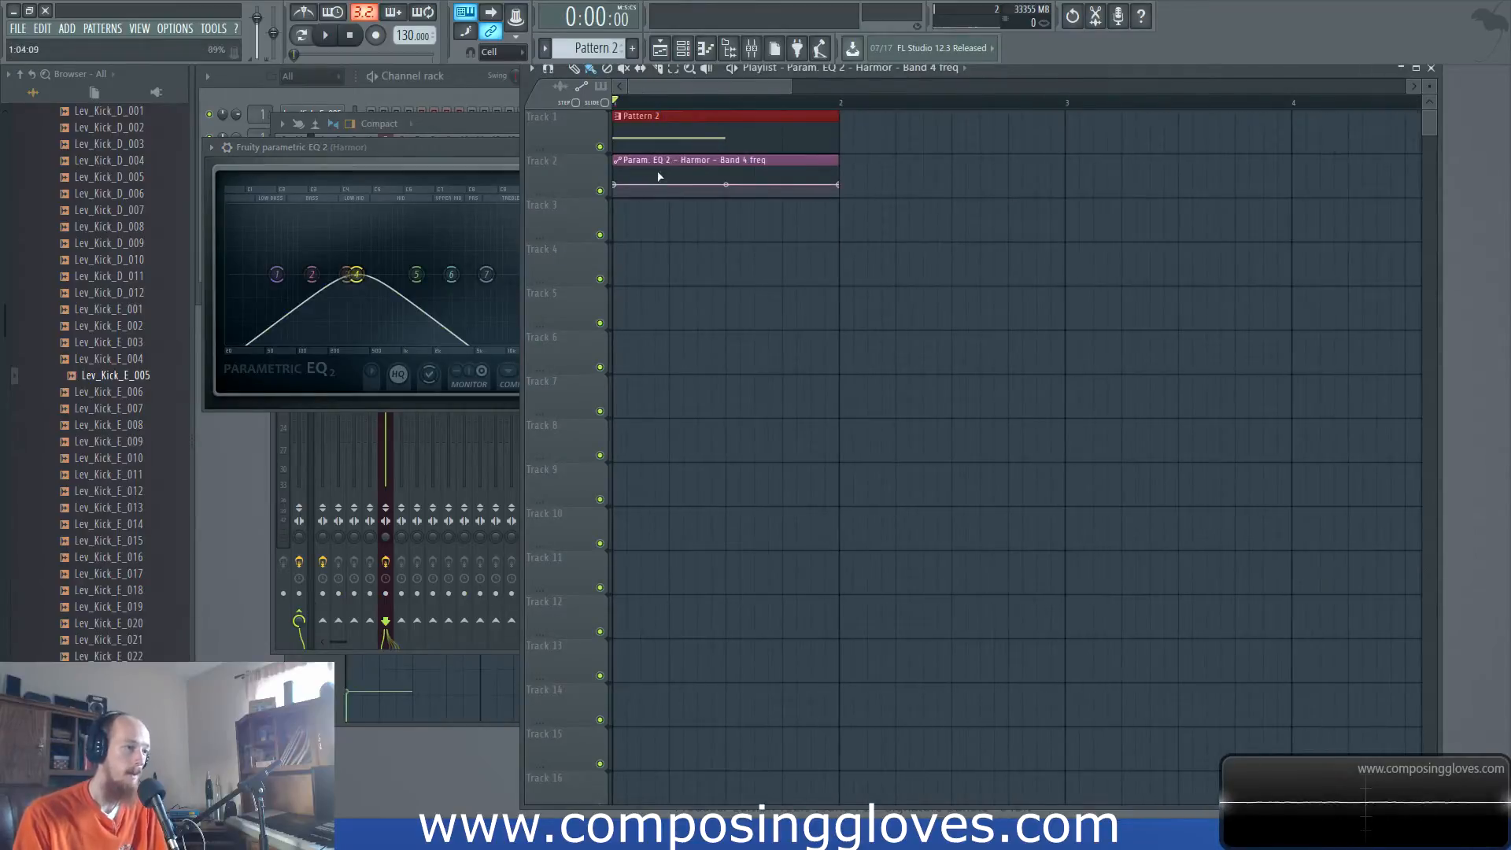
# - Shape the band 4 frequency automation clip into a zigzag of three peaks over the first half bar, and play it
pyautogui.click(670, 194)
pyautogui.click(684, 168)
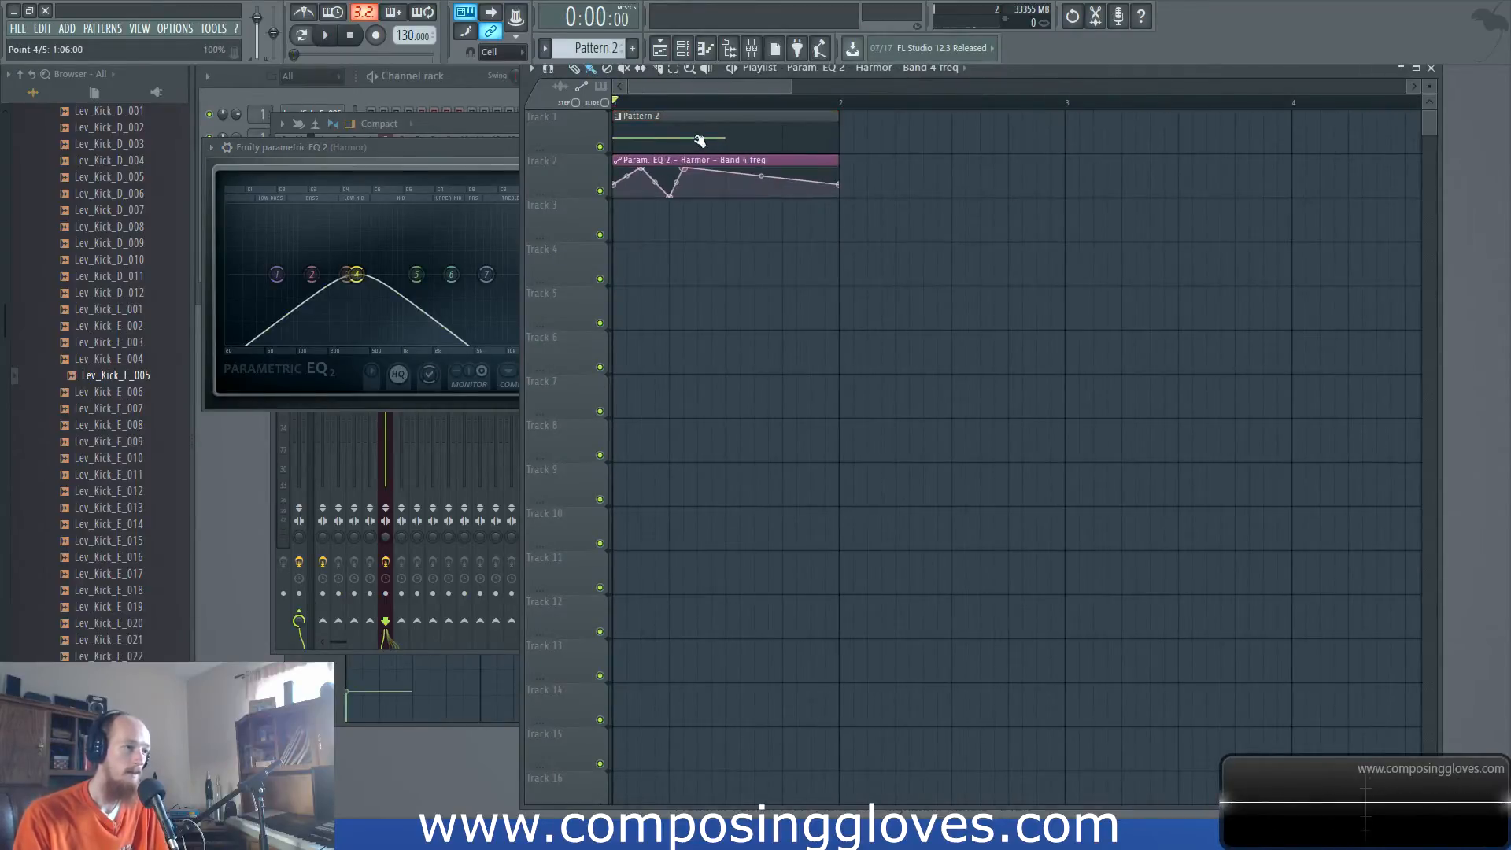
pyautogui.click(726, 196)
pyautogui.press('space')
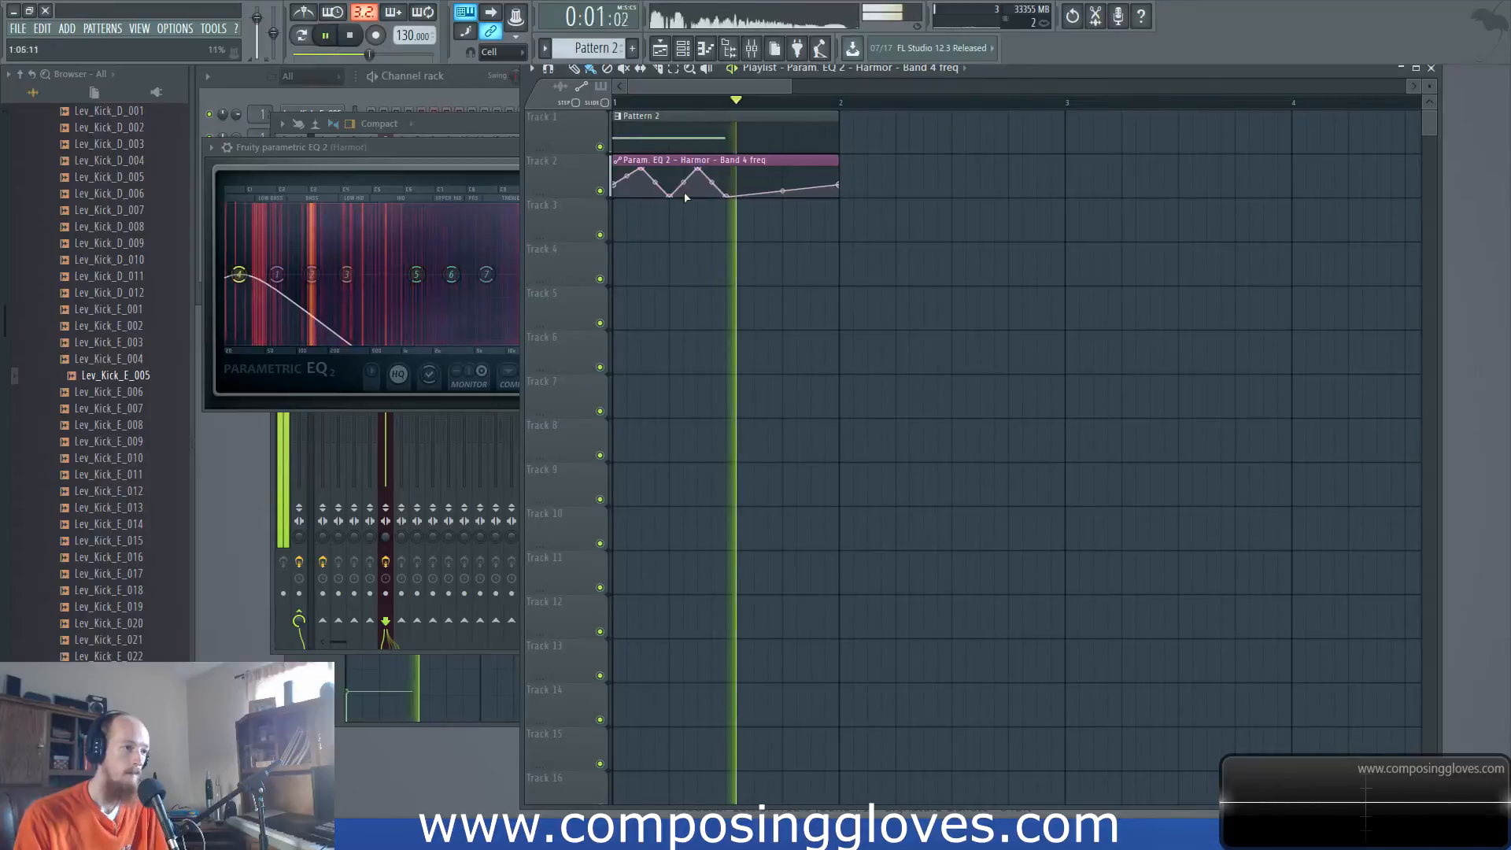
pyautogui.press('space')
pyautogui.click(625, 167)
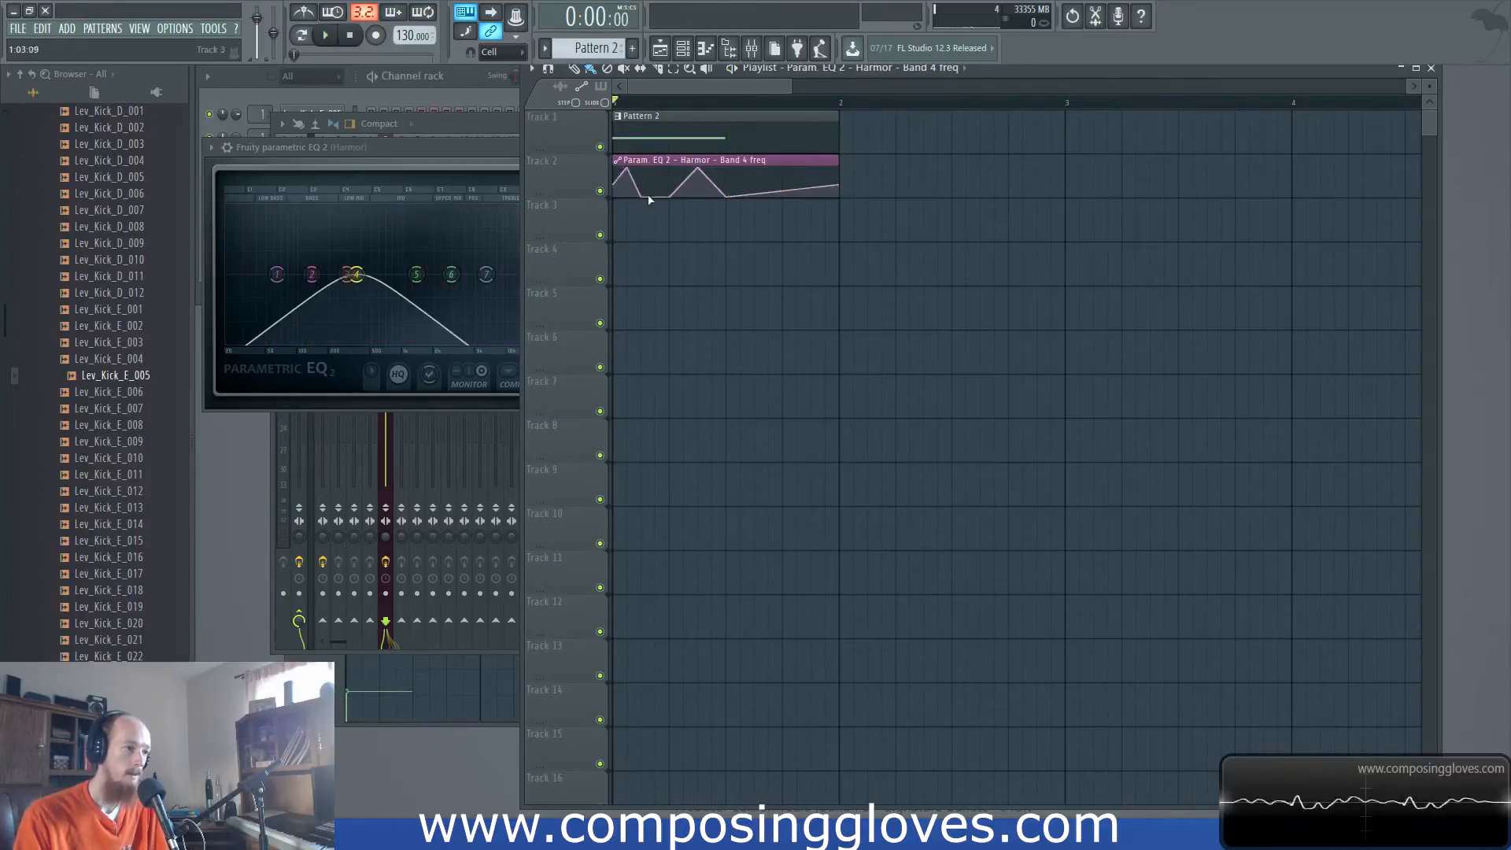
pyautogui.press('space')
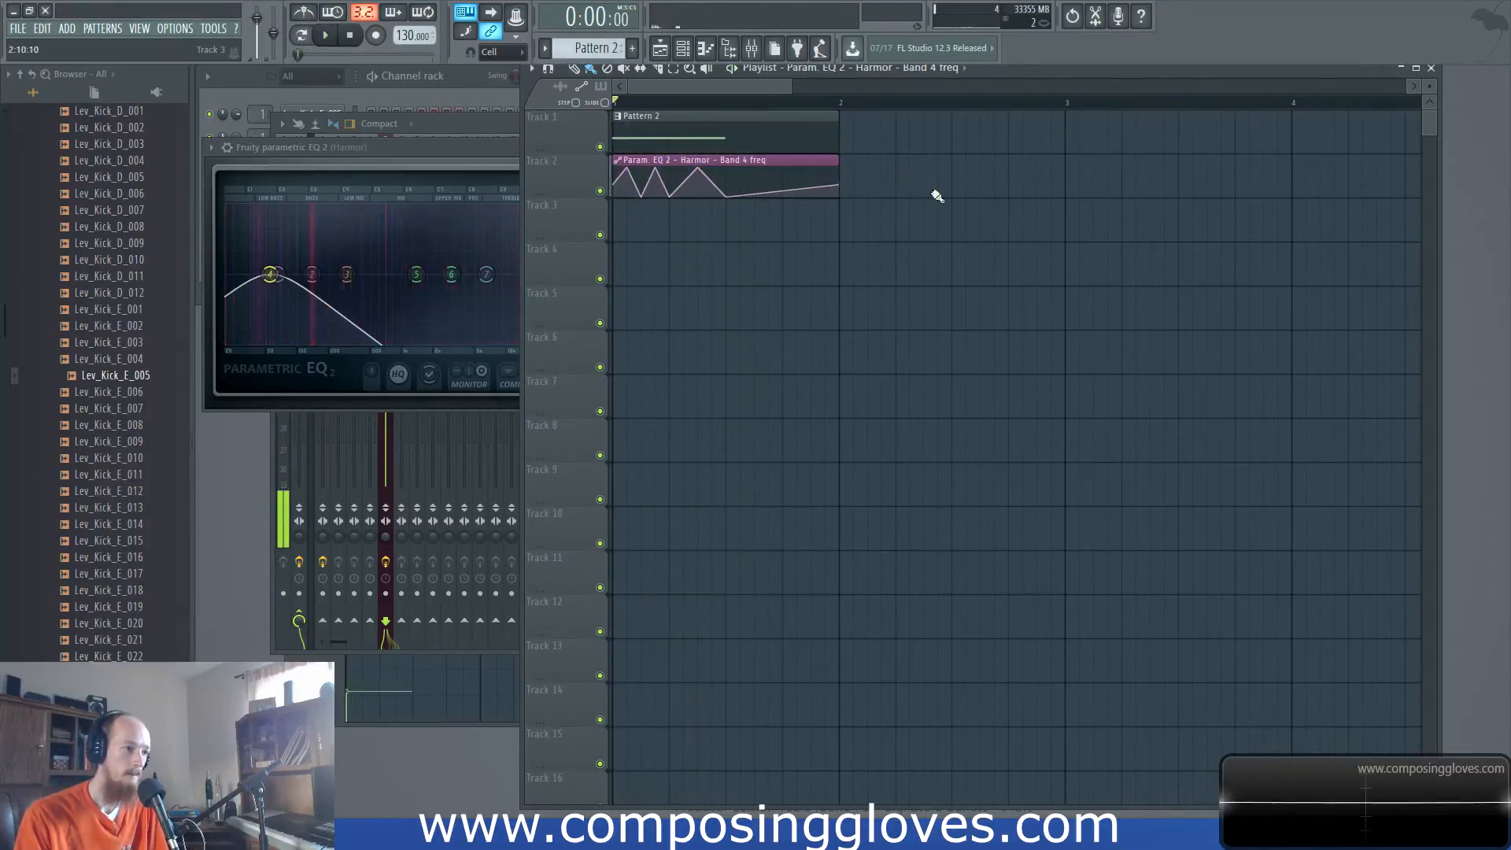
pyautogui.press('space')
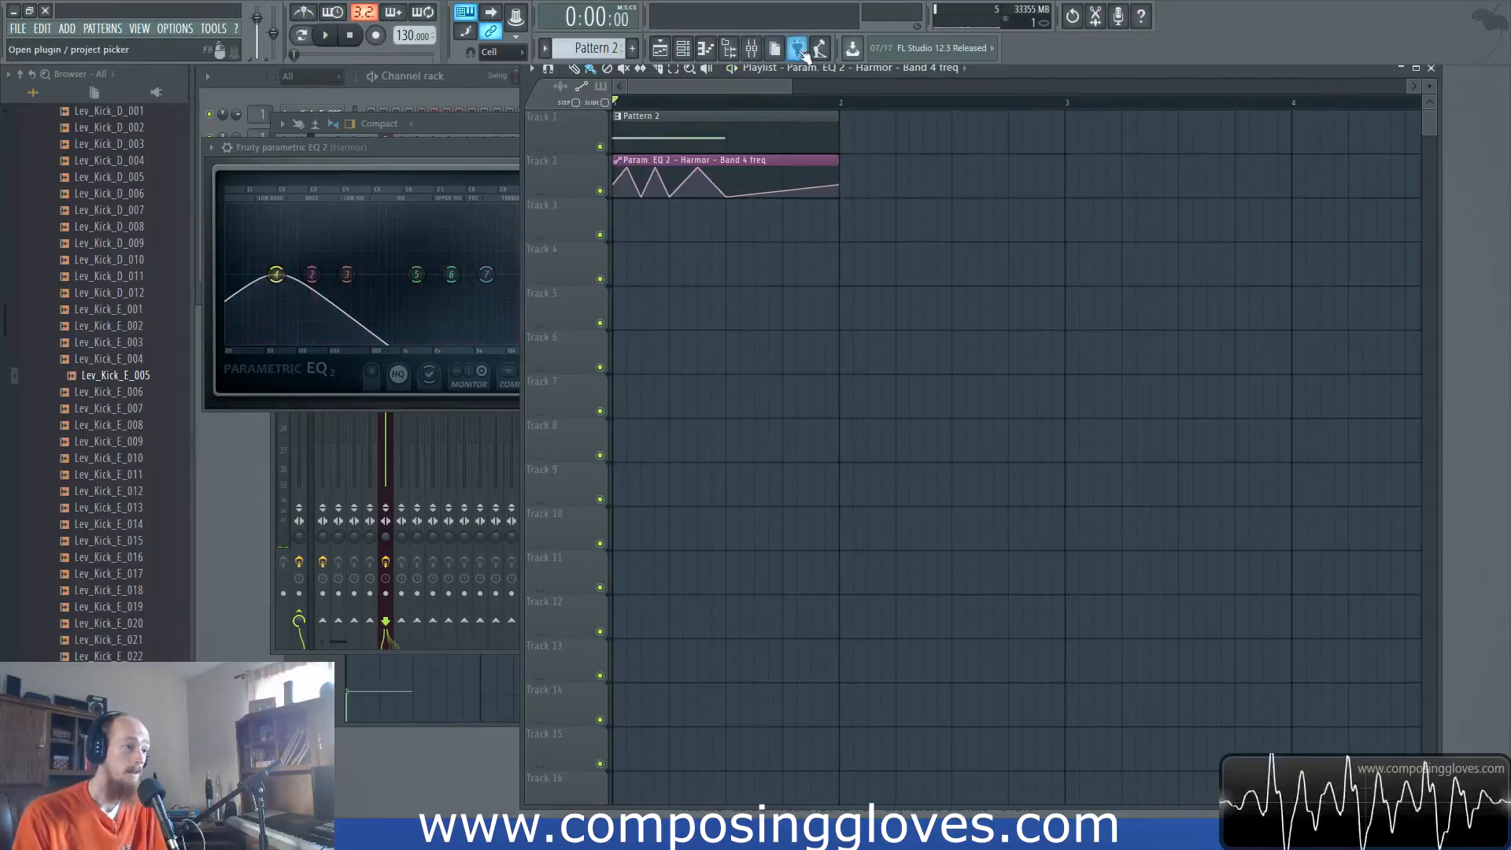
# - Load a second Maximus into slot 6 of the Harmor mixer track
pyautogui.press('F9')
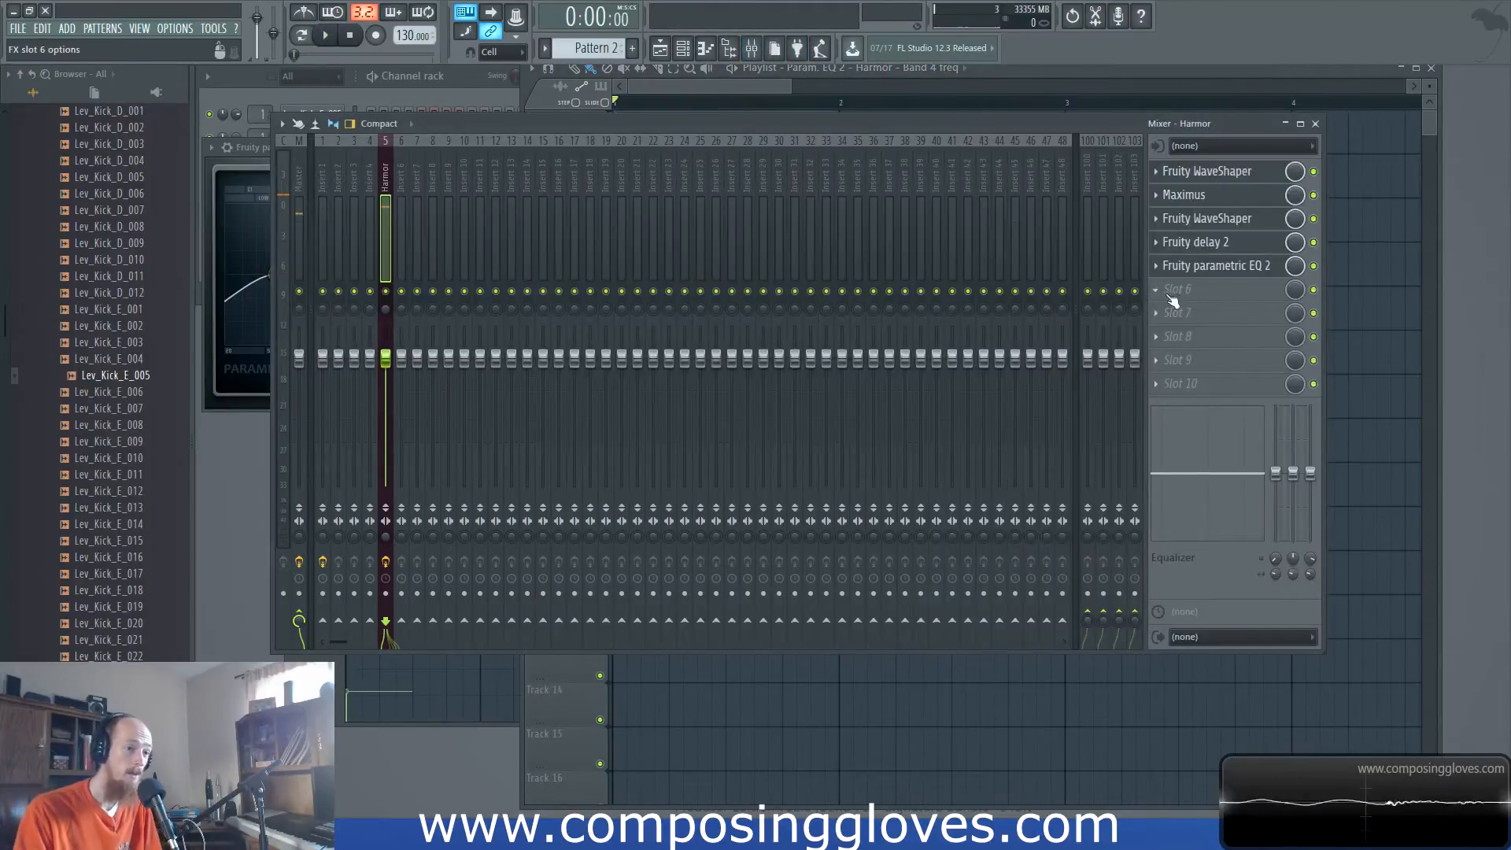
pyautogui.click(1172, 298)
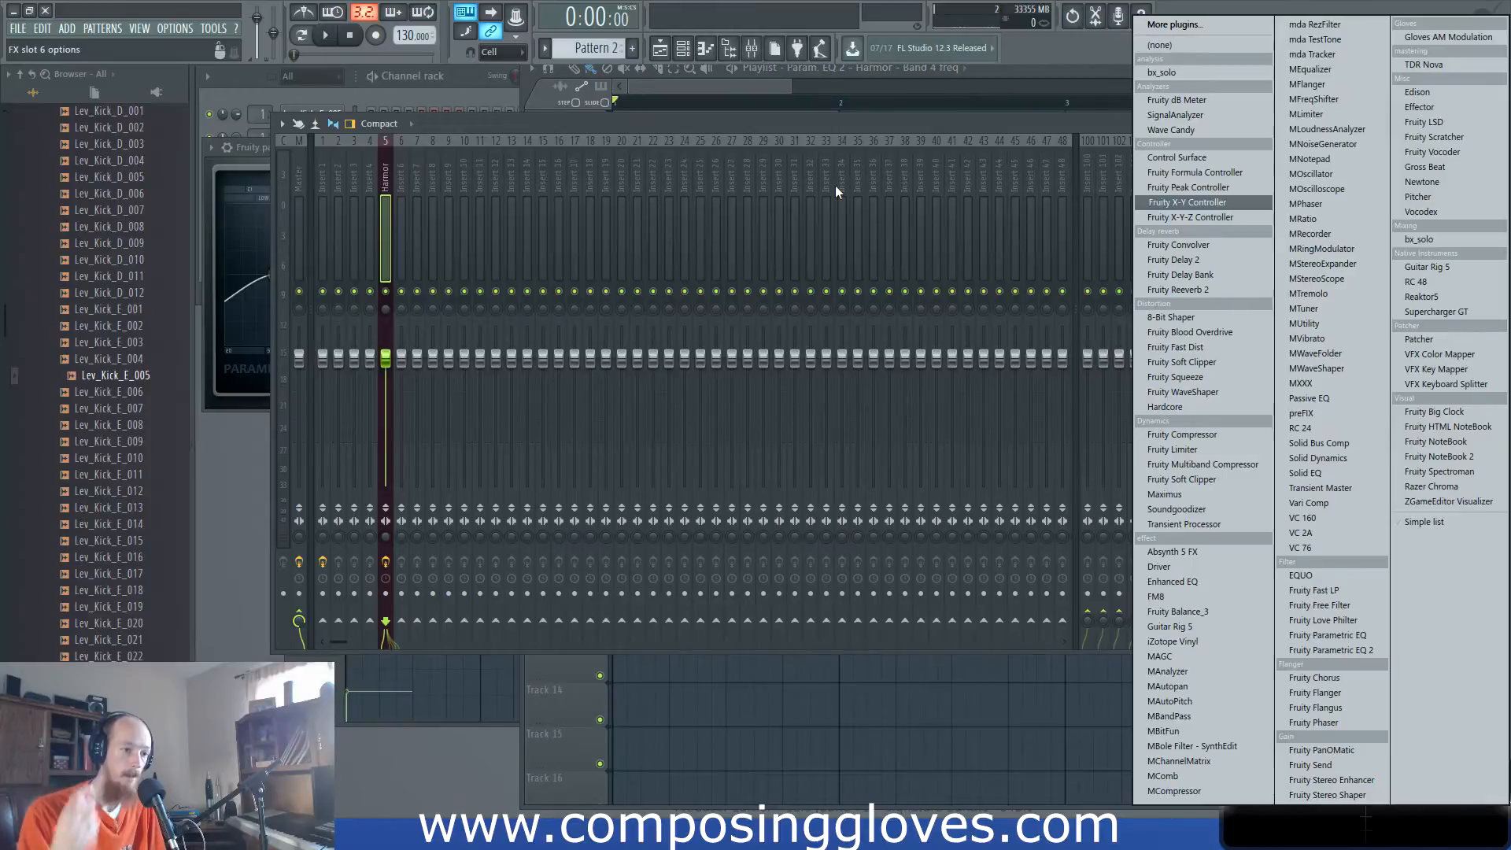
pyautogui.click(1198, 493)
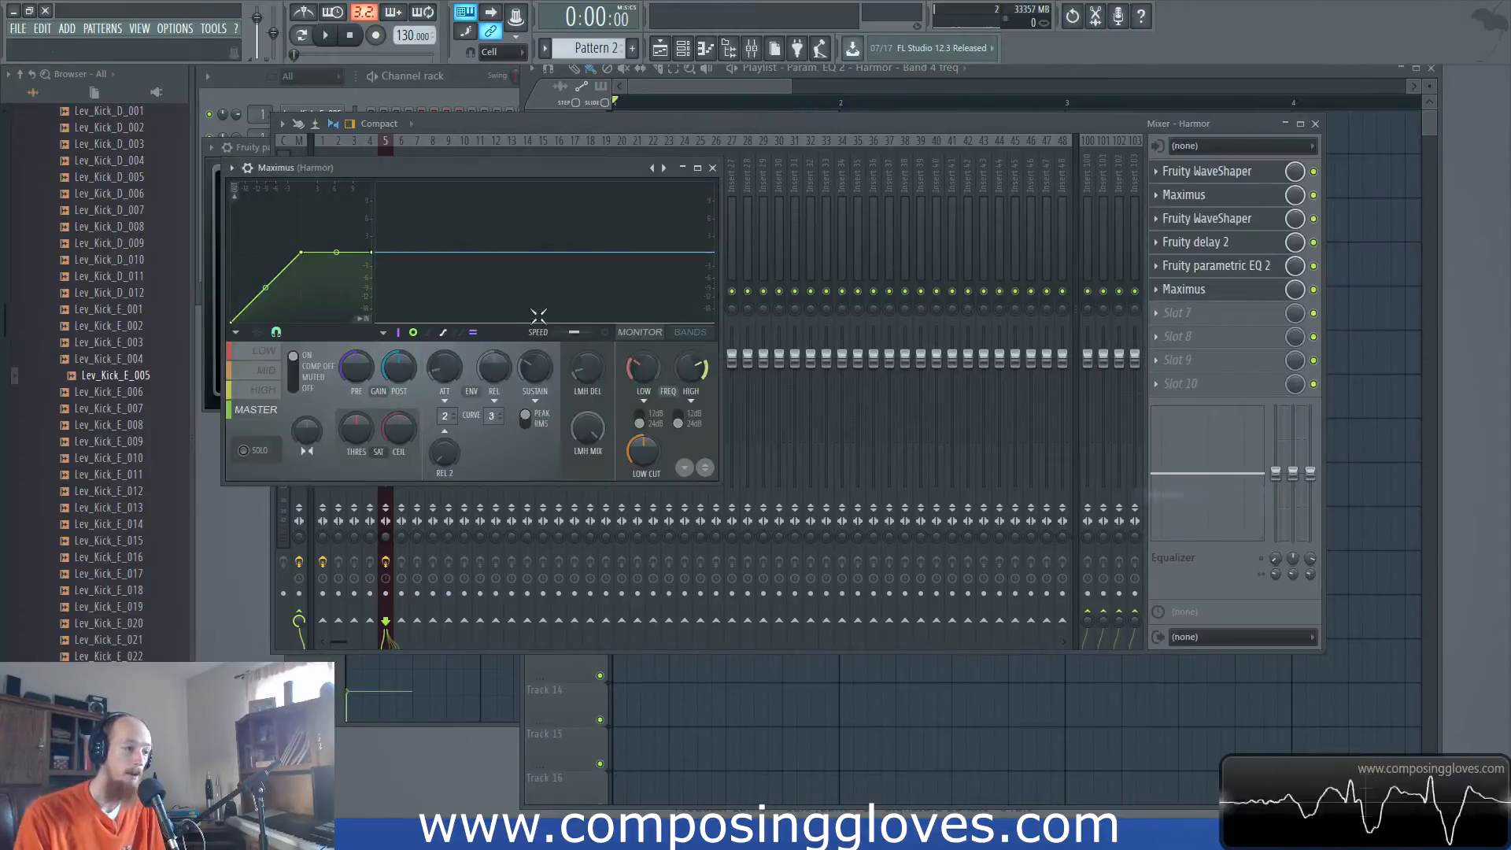
# - Try a stepped low band curve in the second Maximus by adding and moving points near the lowest levels during playback
pyautogui.click(238, 350)
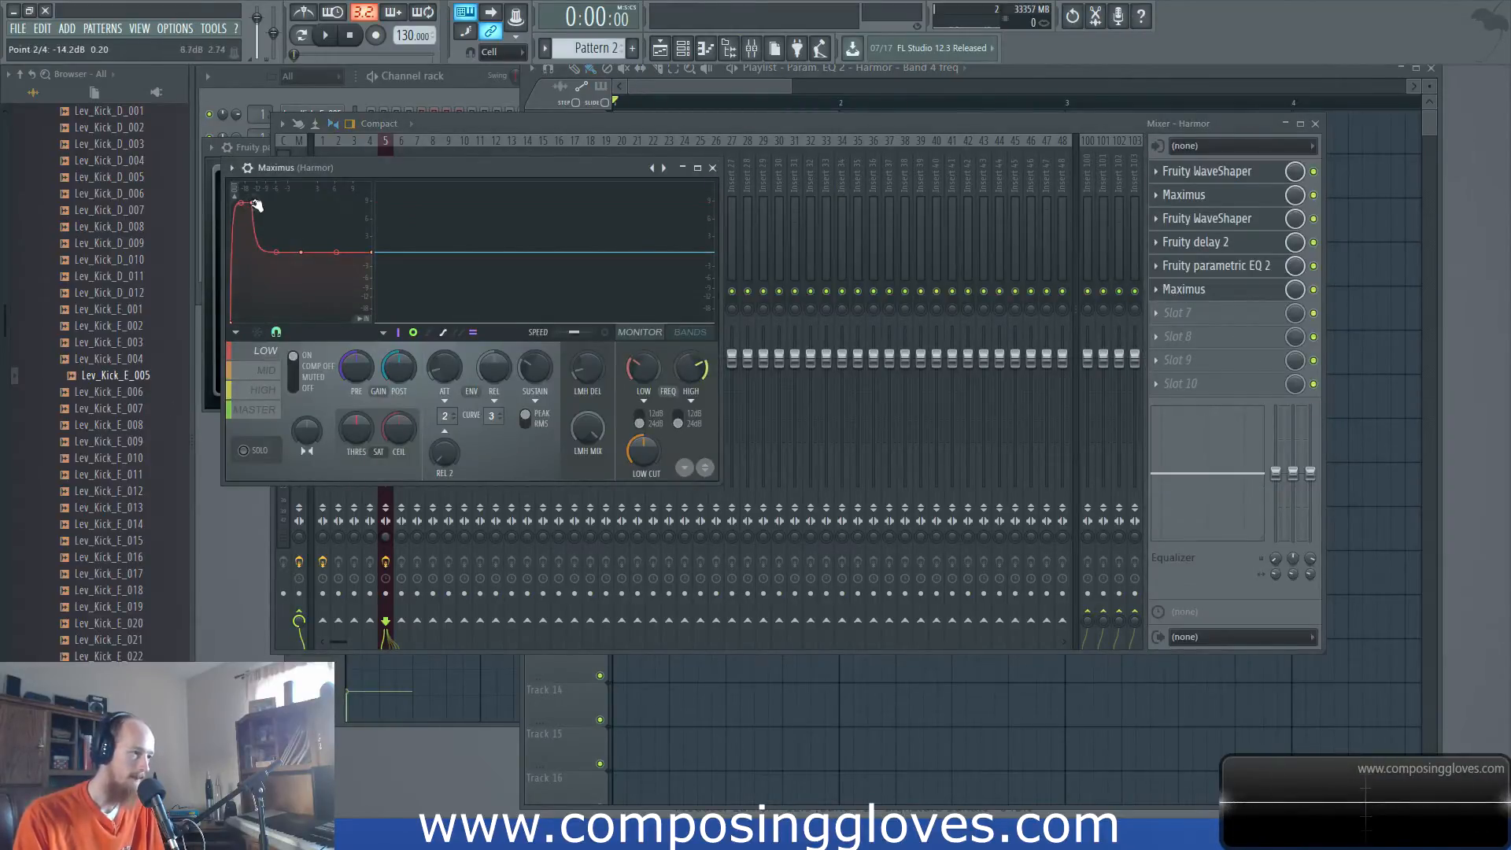
pyautogui.moveTo(253, 203); pyautogui.dragTo(238, 281)
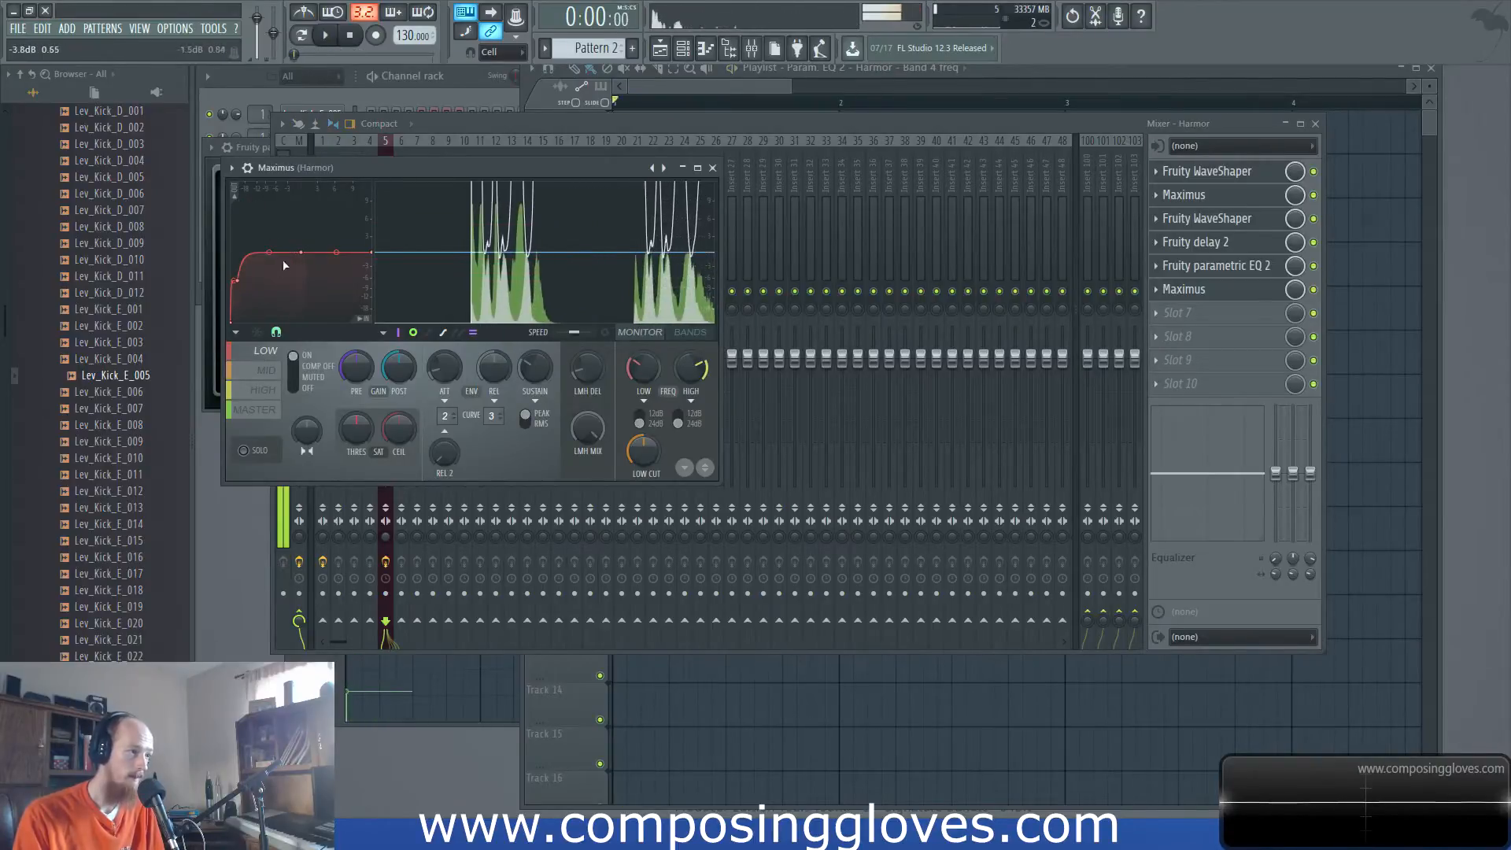
pyautogui.rightClick(252, 321)
pyautogui.rightClick(265, 210)
pyautogui.press('space')
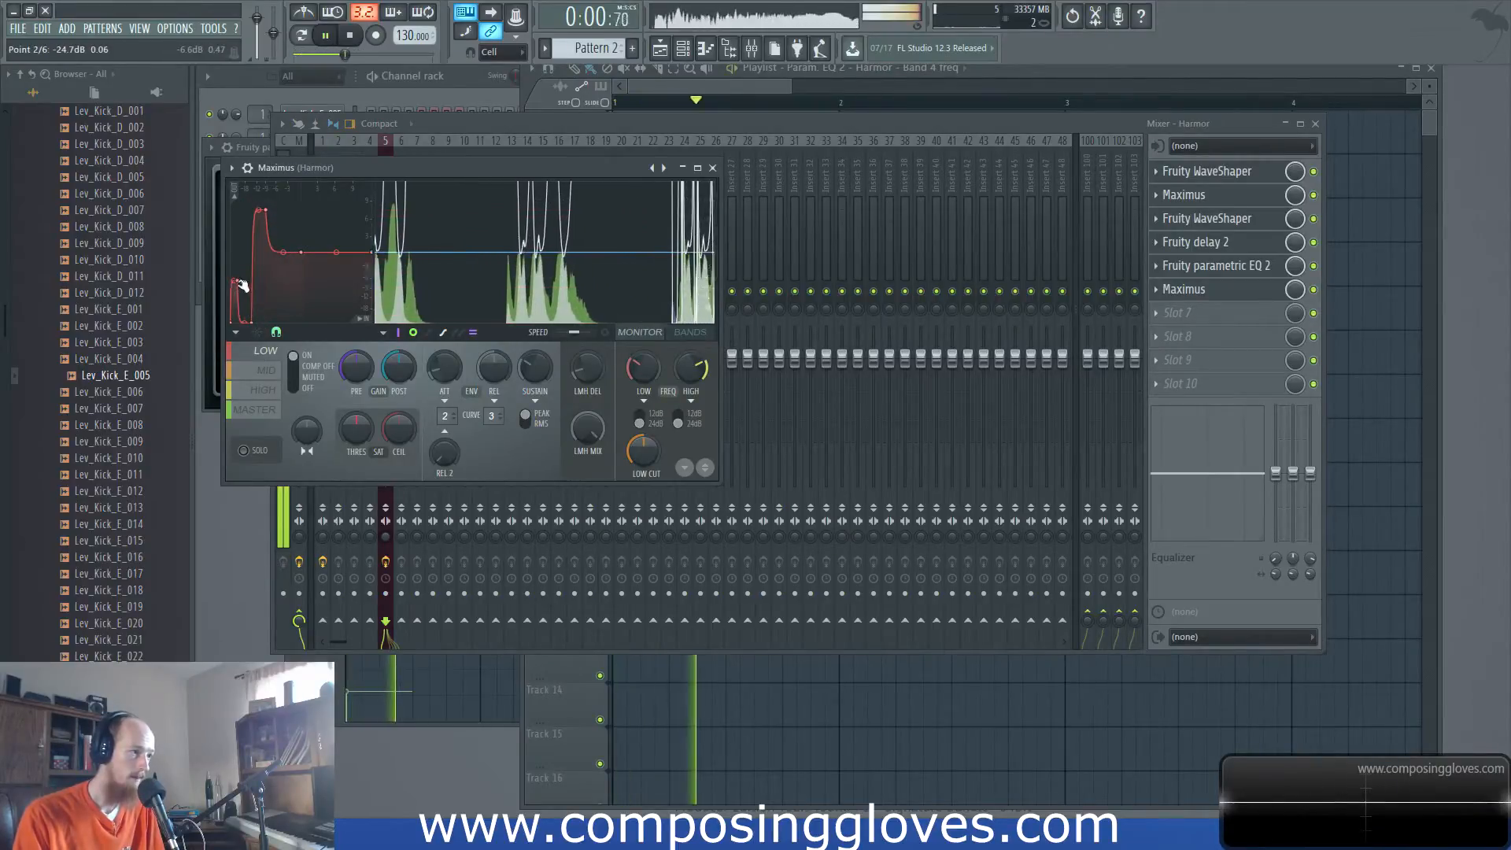
pyautogui.moveTo(238, 281); pyautogui.dragTo(251, 309)
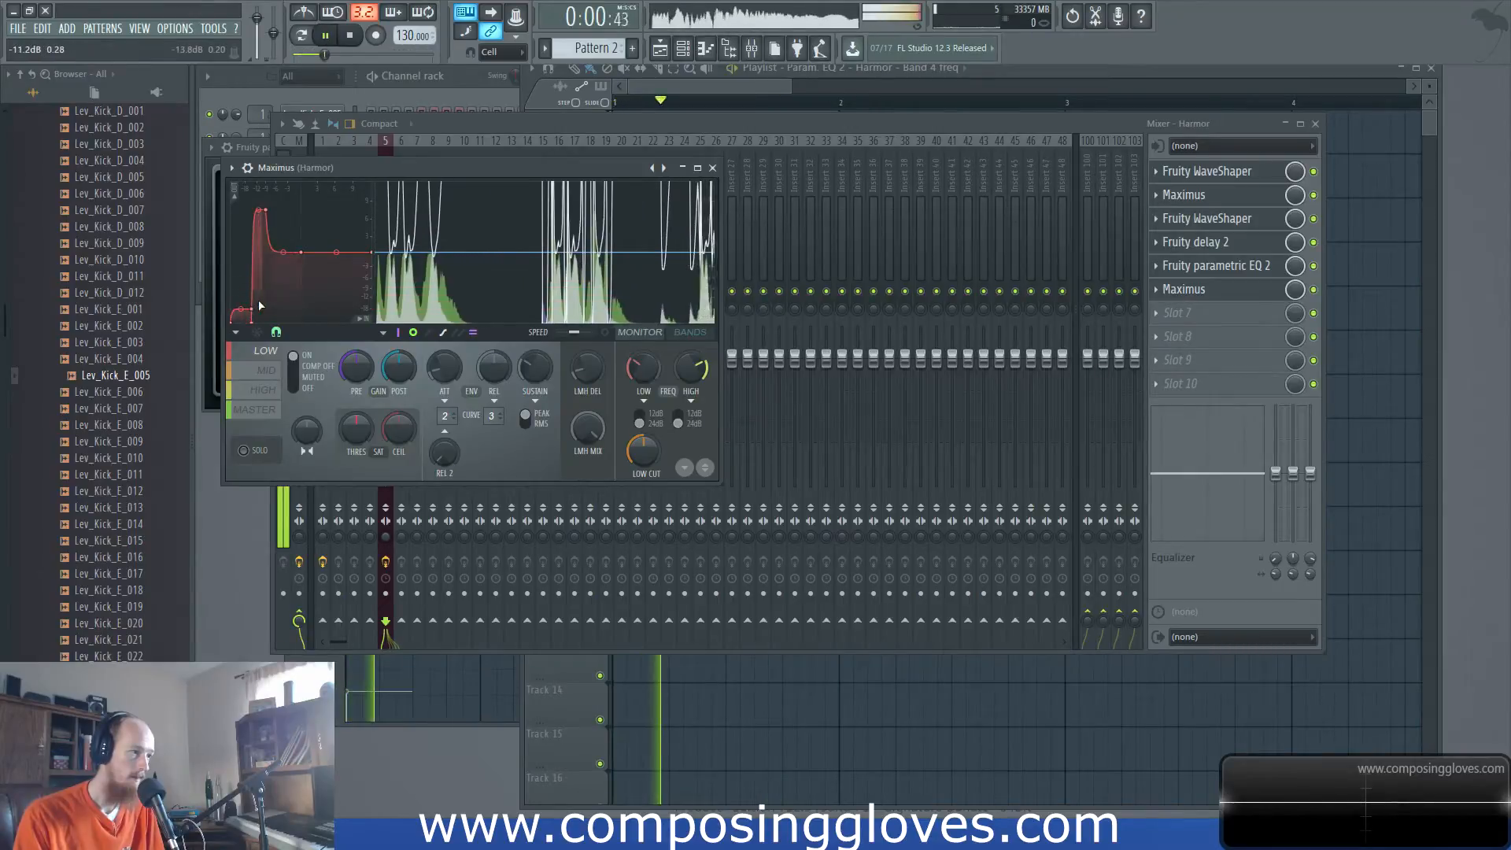
pyautogui.moveTo(265, 210); pyautogui.dragTo(271, 276)
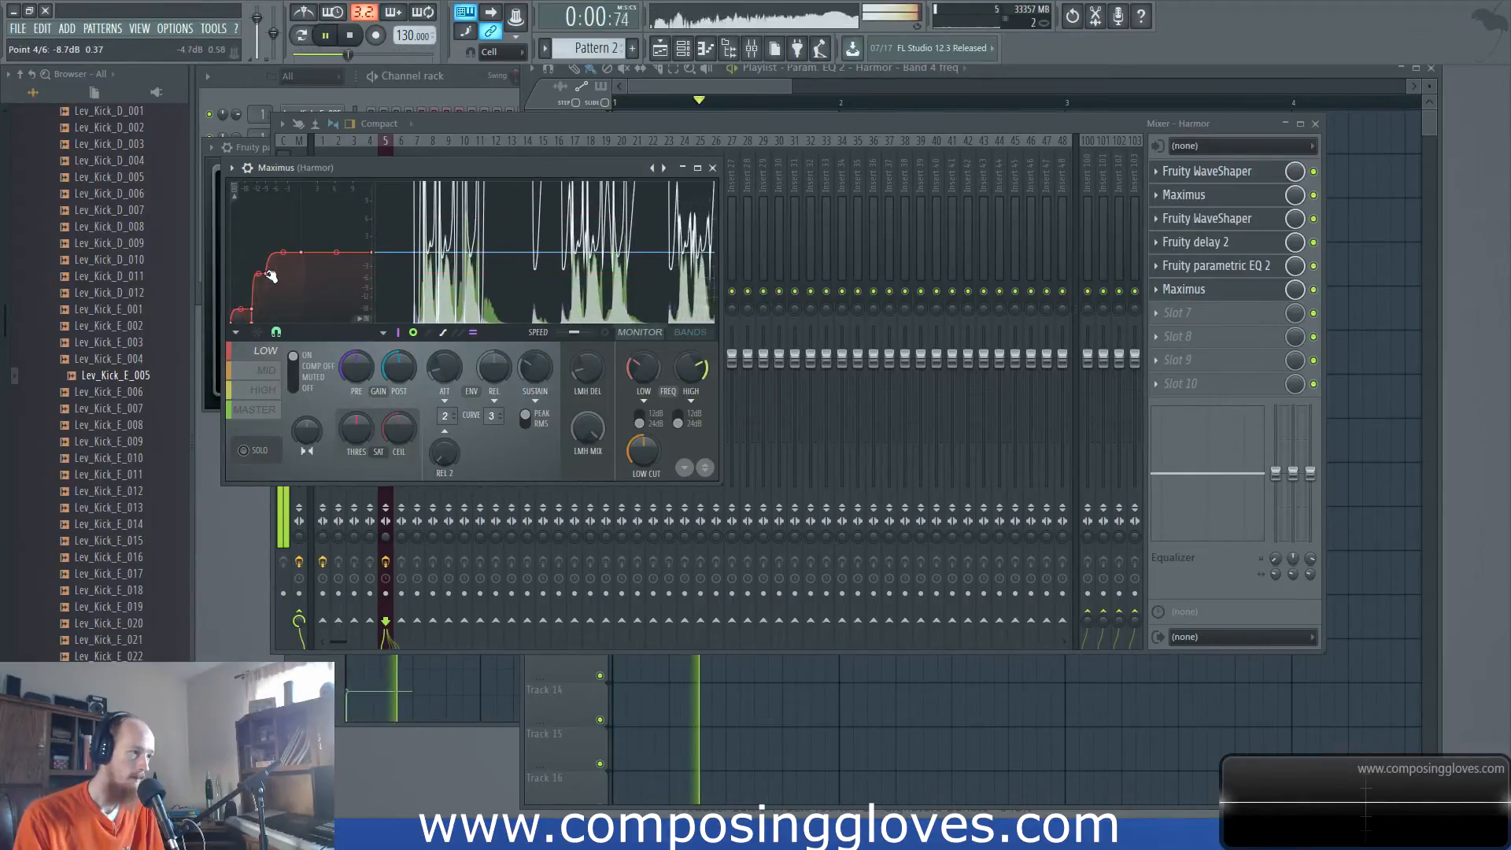
pyautogui.press('space')
# - Delete the added points from the second Maximus's low band curve
pyautogui.rightClick(252, 322)
pyautogui.click(272, 337)
pyautogui.rightClick(254, 307)
pyautogui.click(280, 328)
pyautogui.rightClick(268, 273)
pyautogui.click(293, 296)
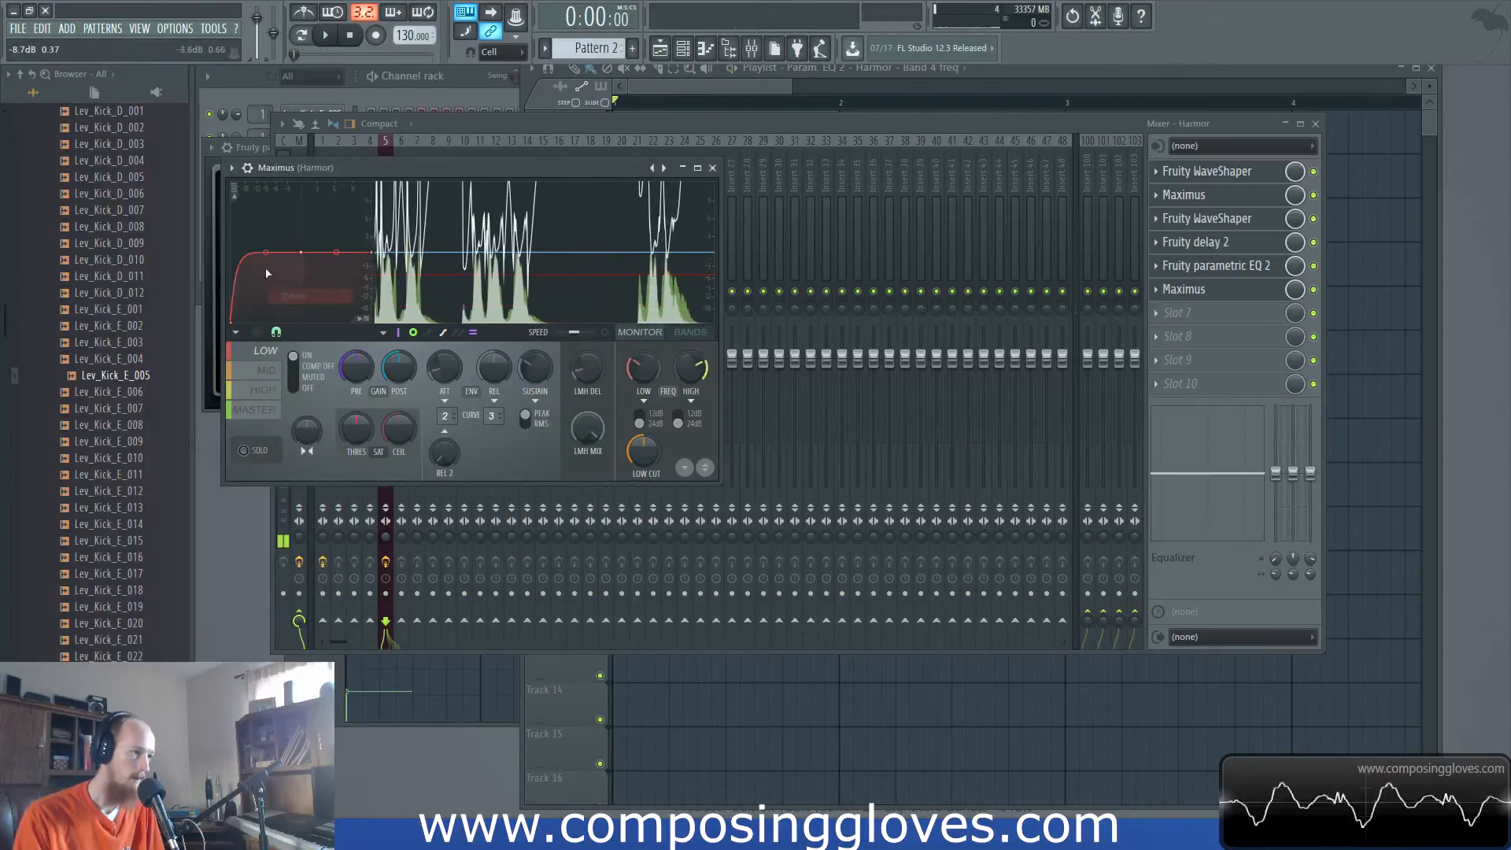
# - Soften the low band curve's rise and reshape the mid band curve with an added point in the second Maximus, auditioning both
pyautogui.press('space')
pyautogui.moveTo(268, 273); pyautogui.dragTo(263, 283)
pyautogui.press('space')
pyautogui.press('space')
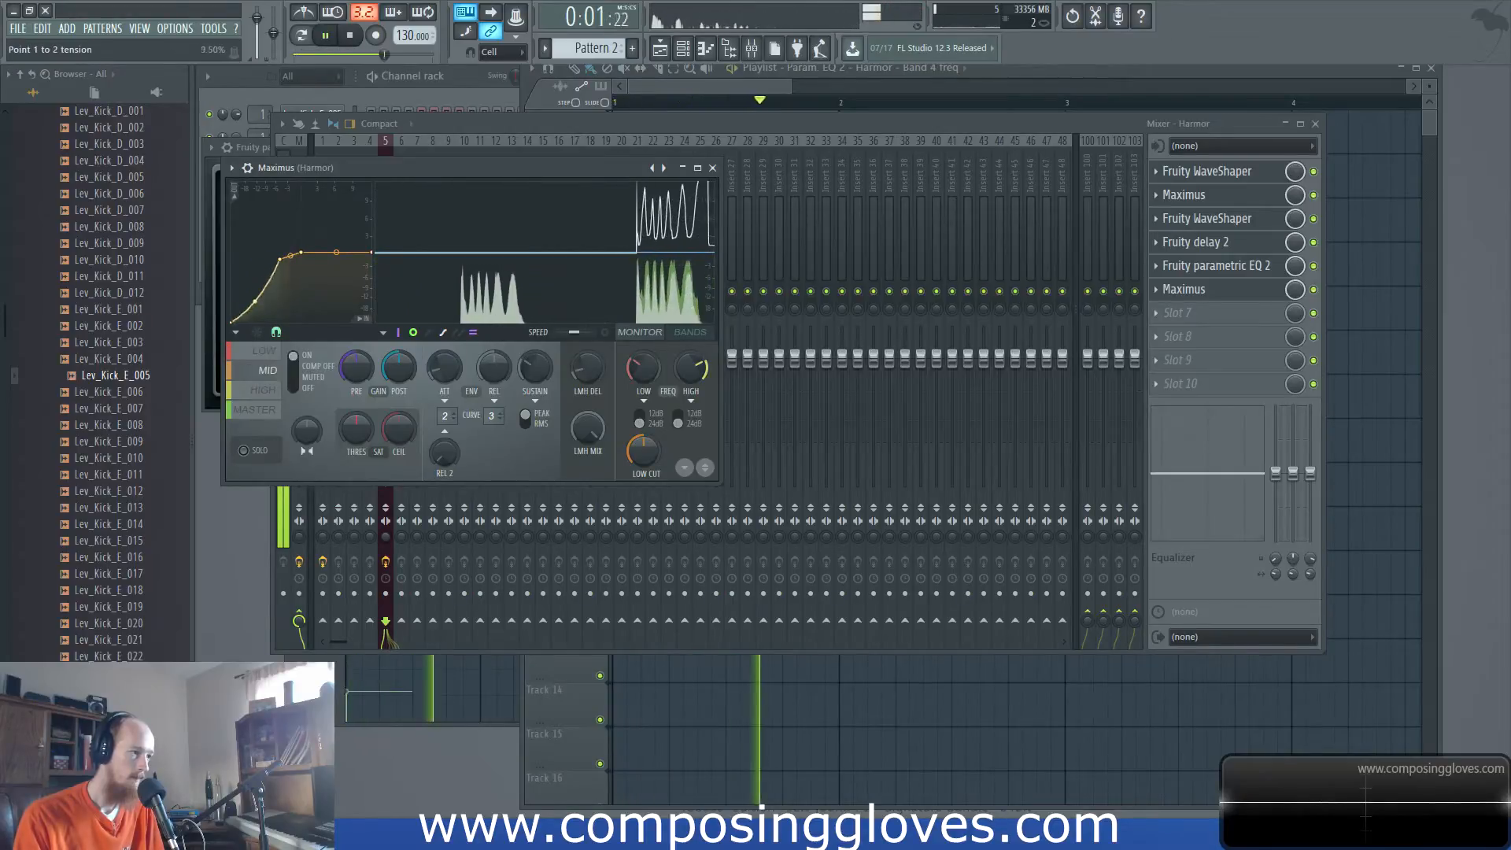
pyautogui.press('space')
# - Adjust the second Maximus's low band curve tension to a nearly straight rise, comparing shapes during playback
pyautogui.click(266, 351)
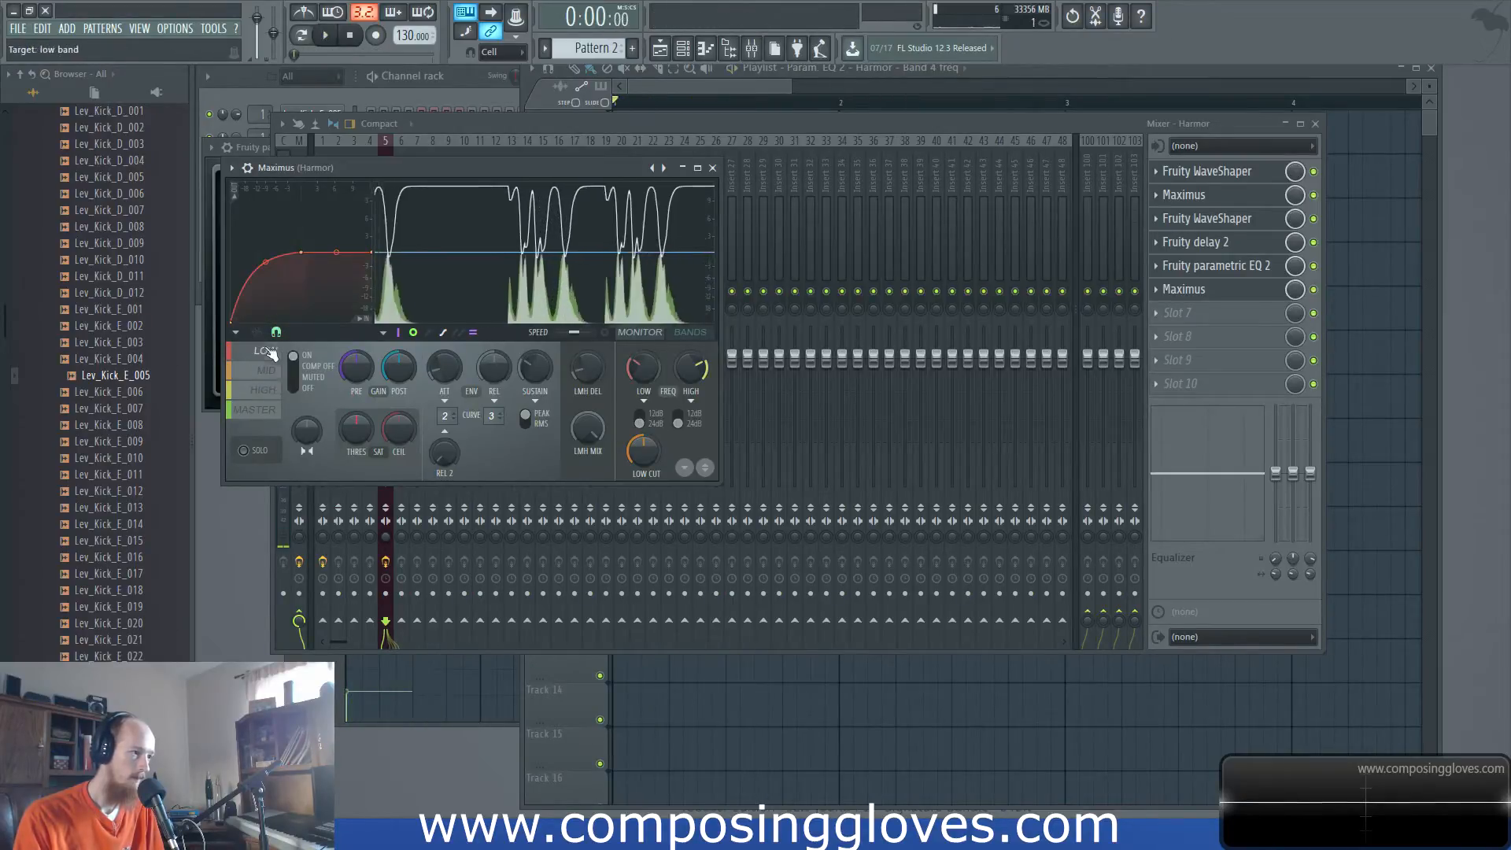
pyautogui.press('space')
pyautogui.click(268, 390)
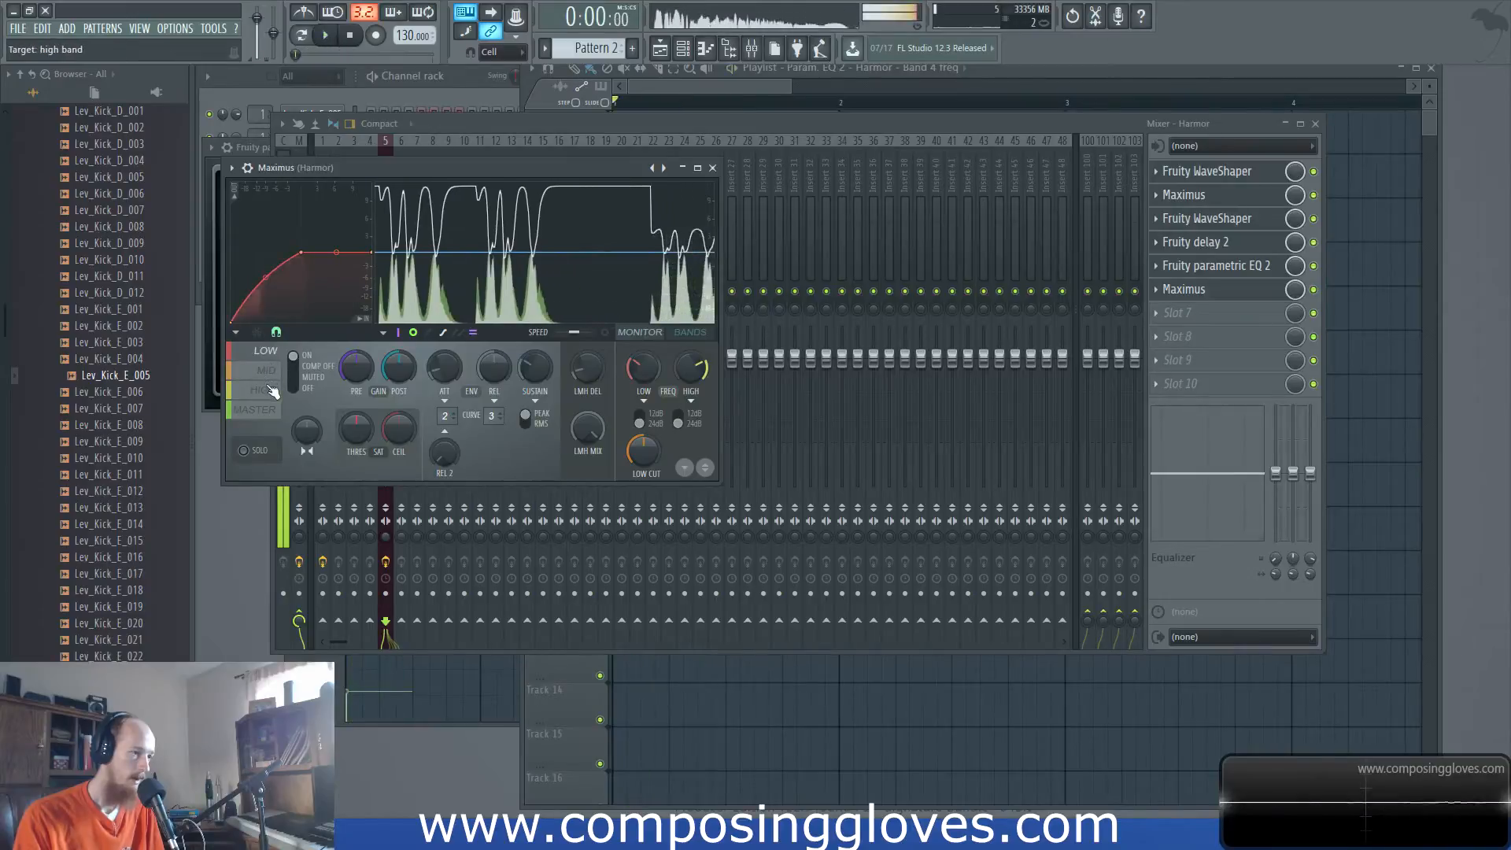
pyautogui.click(271, 391)
pyautogui.press('space')
pyautogui.press('space')
pyautogui.click(267, 352)
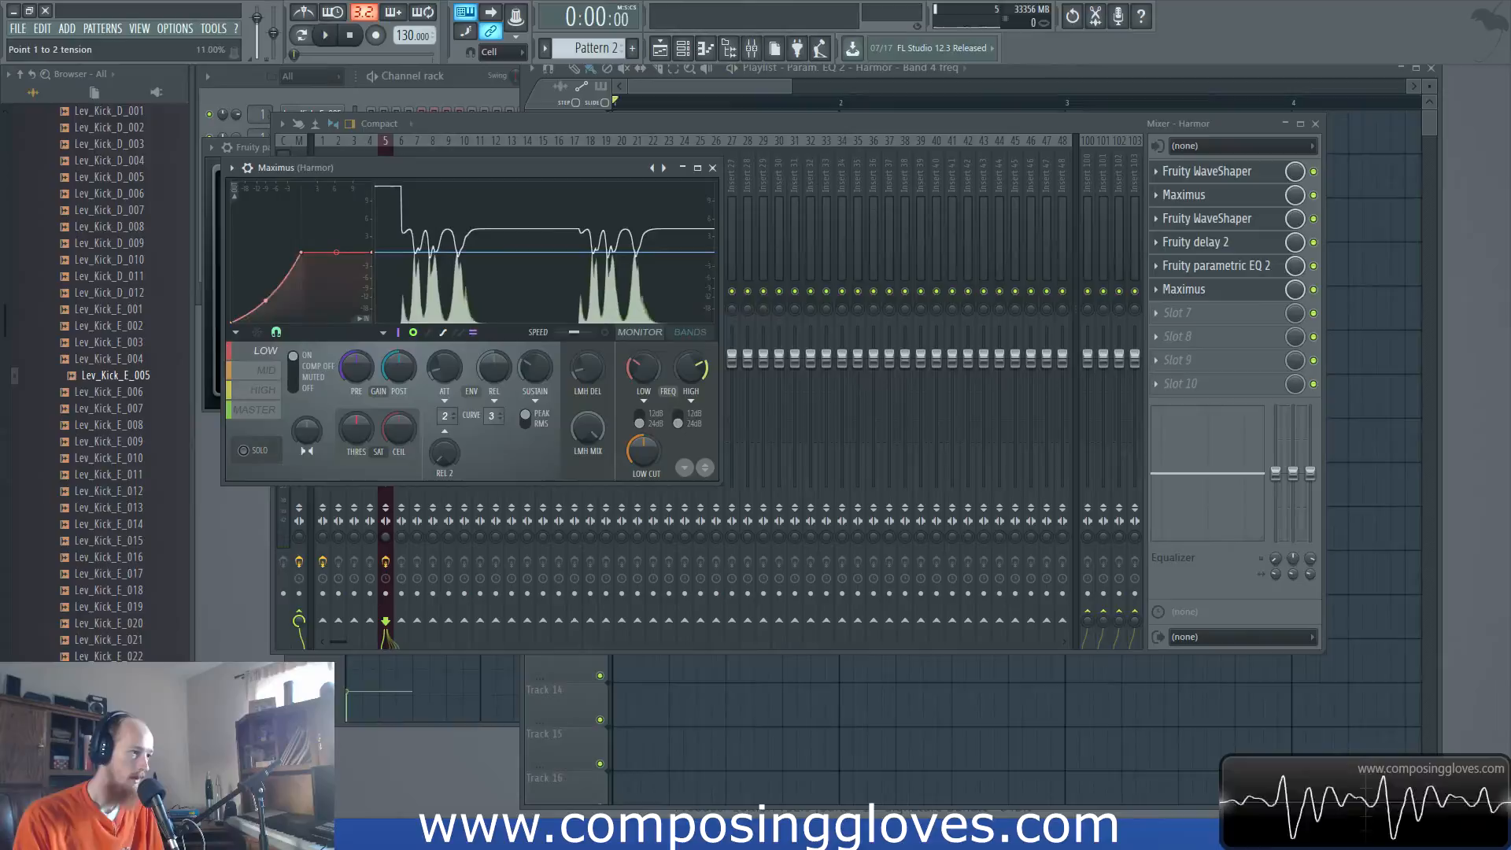
pyautogui.press('space')
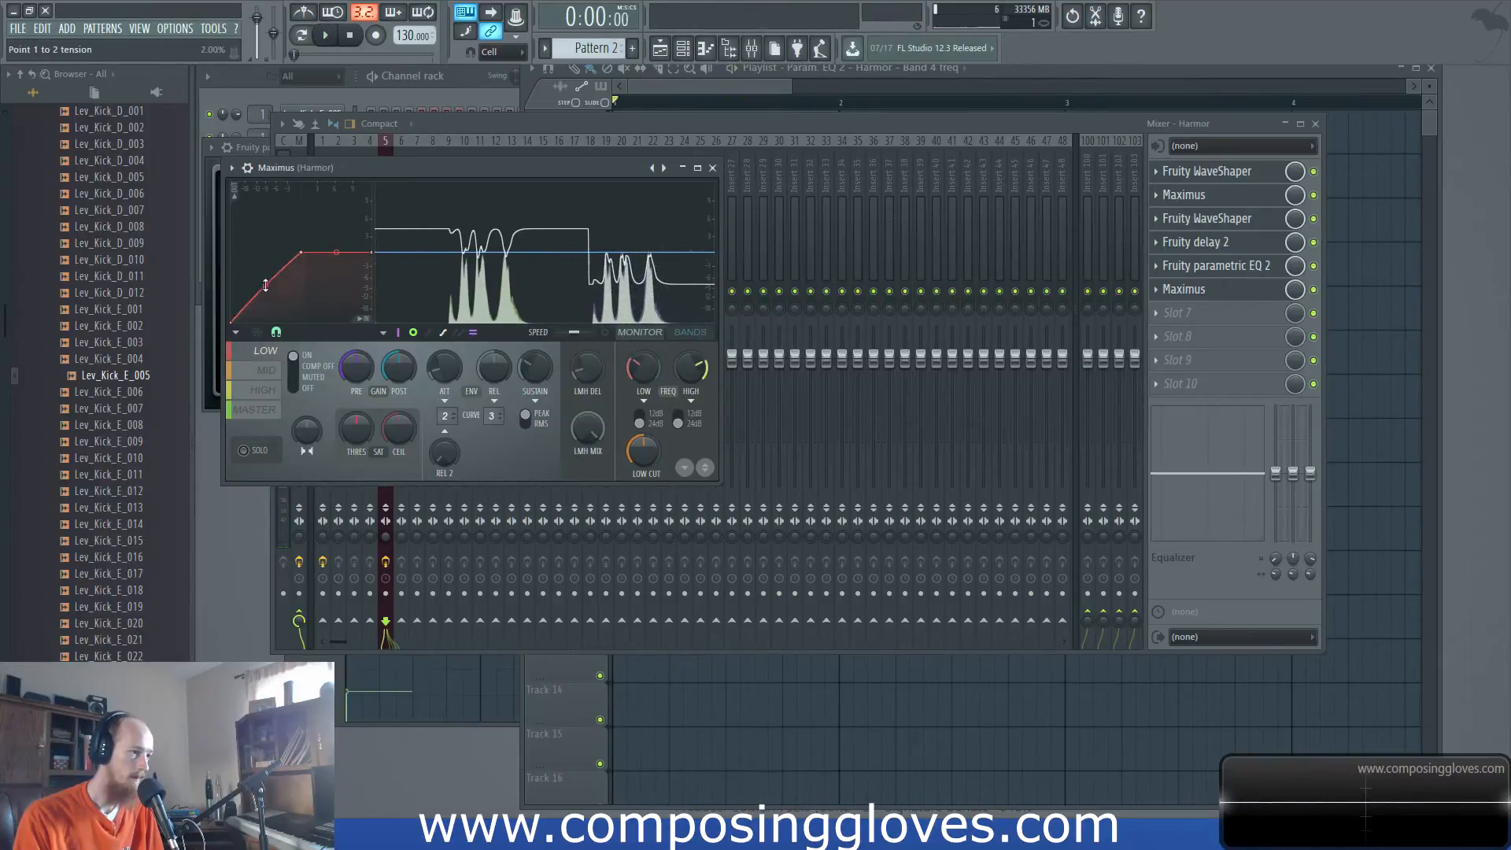
pyautogui.moveTo(265, 301); pyautogui.dragTo(266, 290)
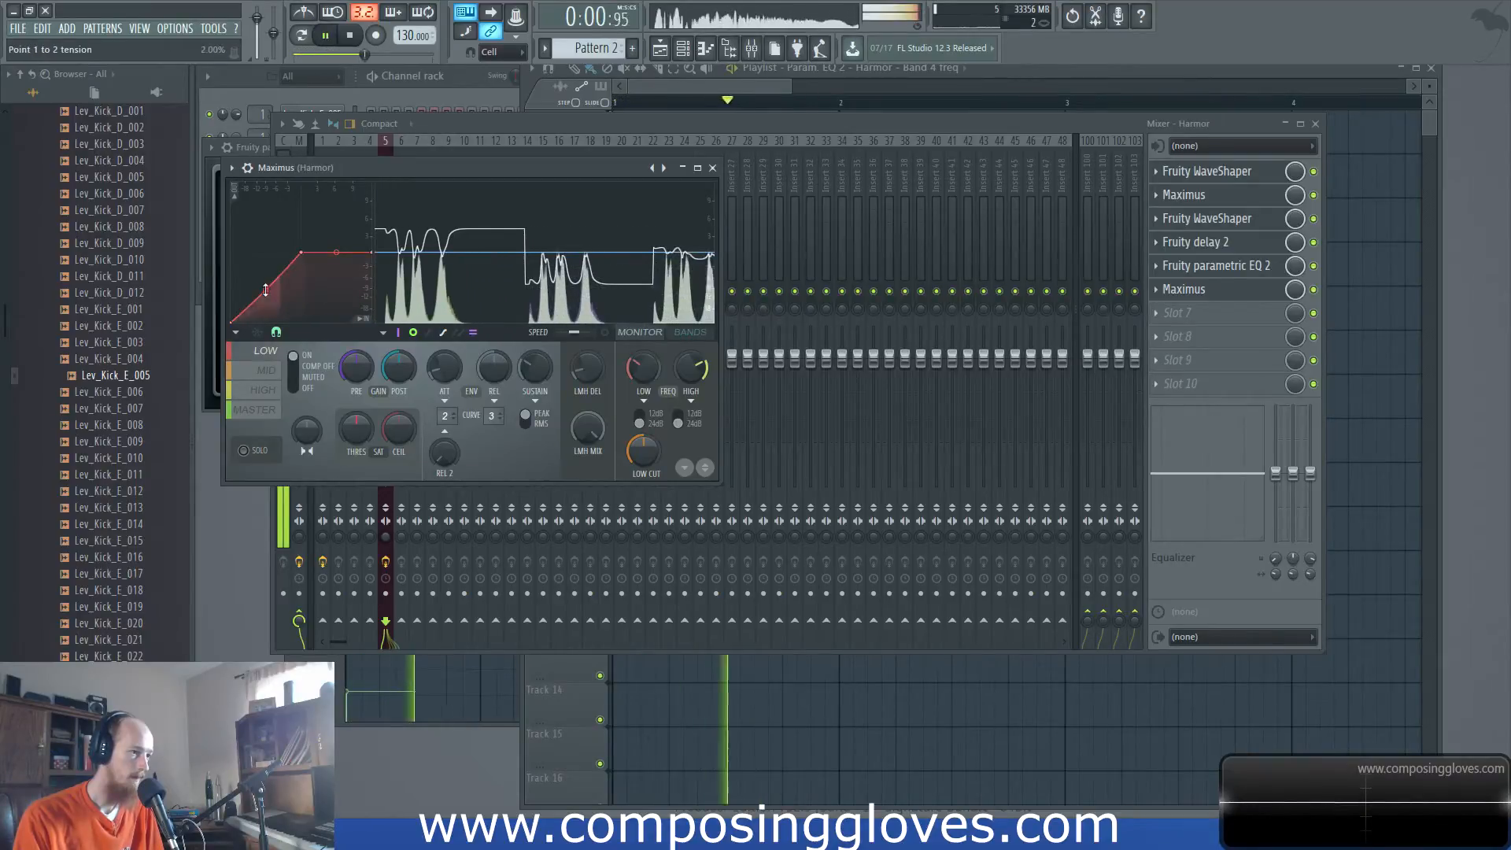
# - Review the WaveShaper curve in slot 3 and the low, mid and high band curves of the Maximus in slot 2
pyautogui.click(1012, 125)
pyautogui.press('space')
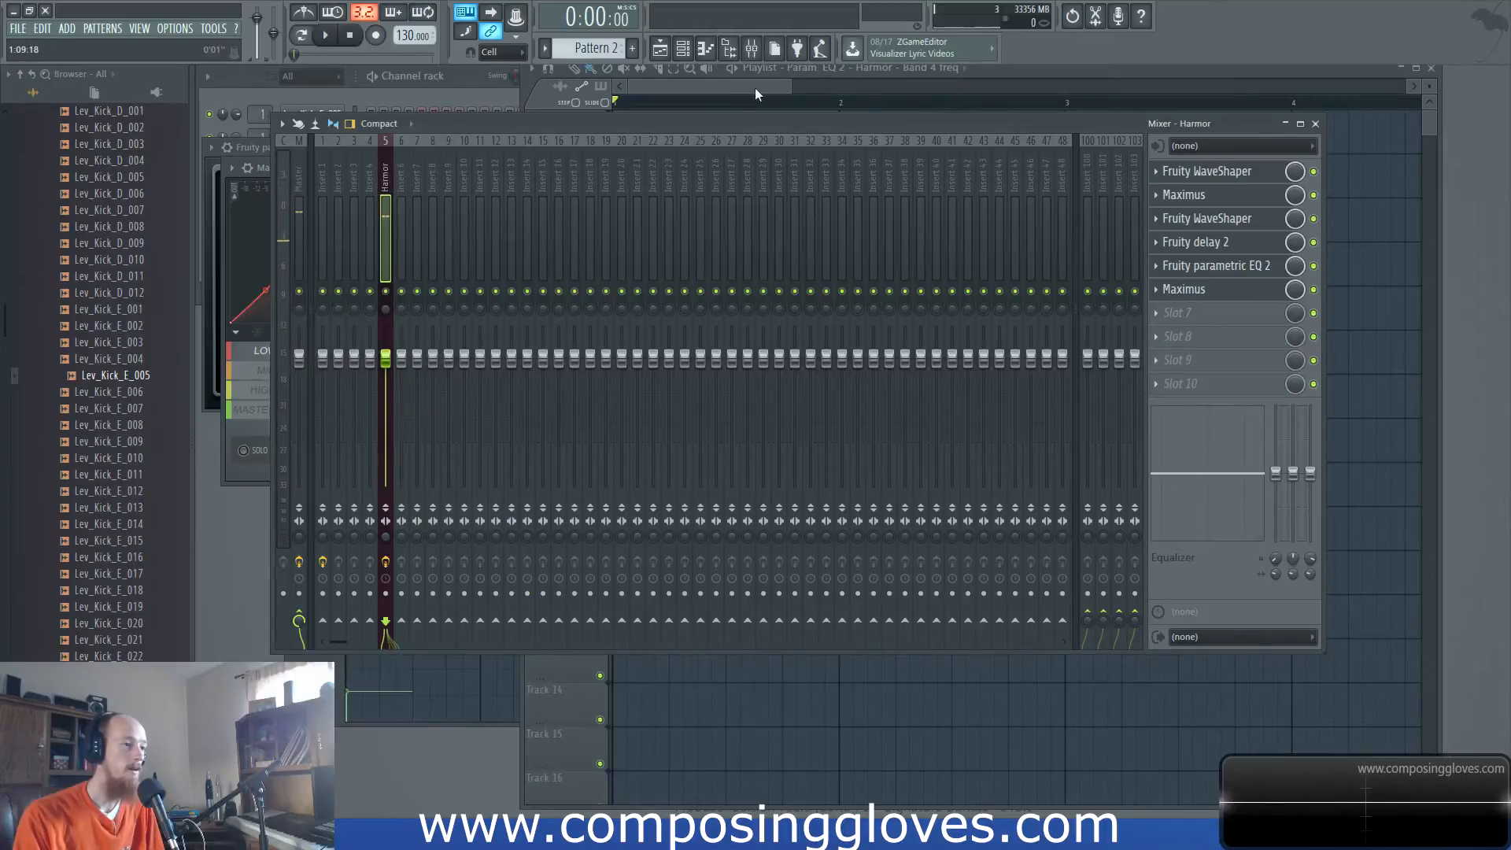
pyautogui.click(1223, 218)
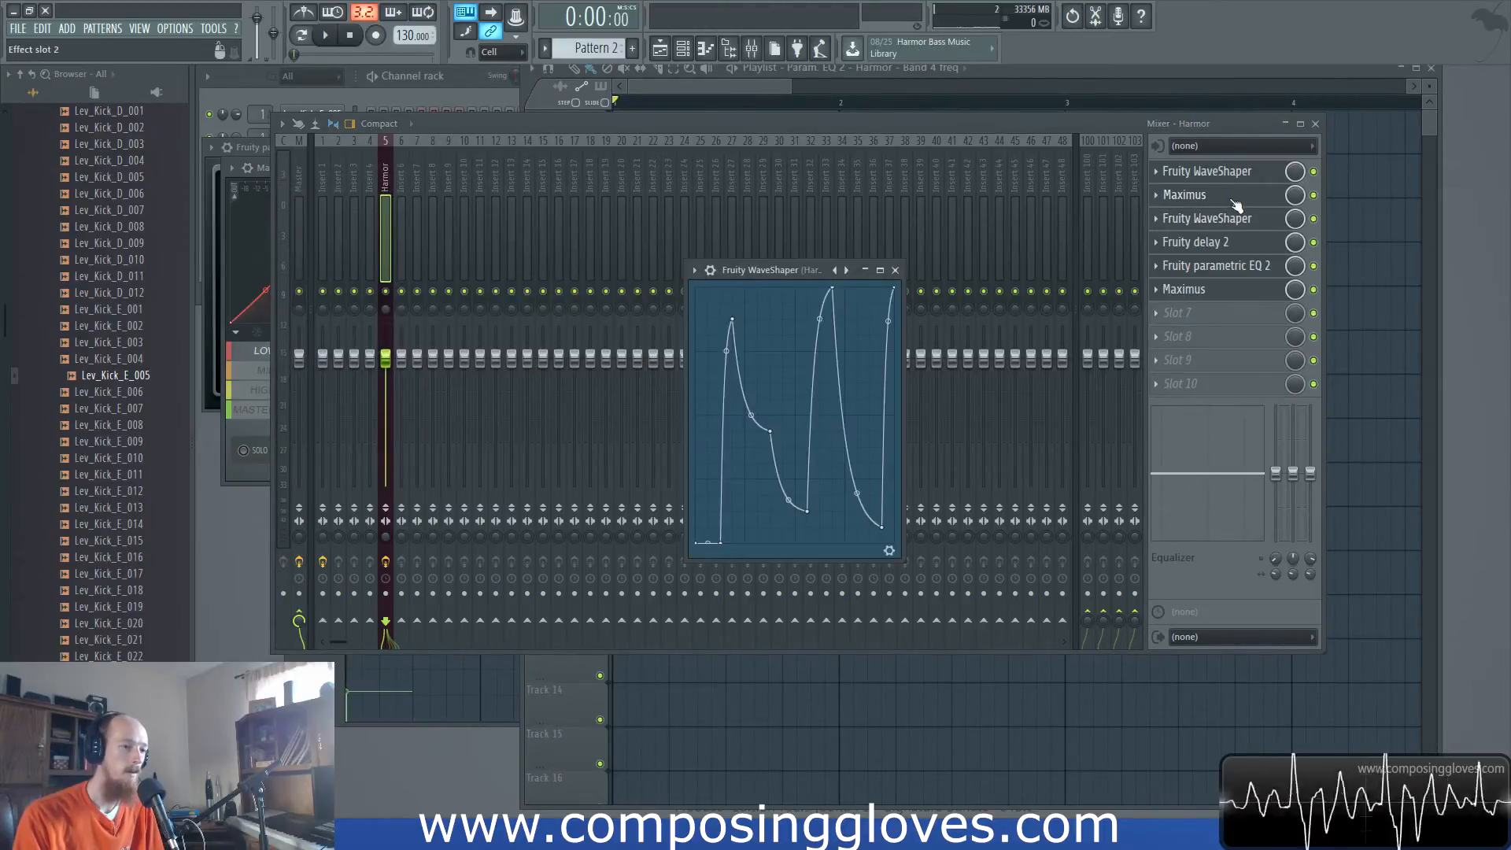
pyautogui.click(1235, 202)
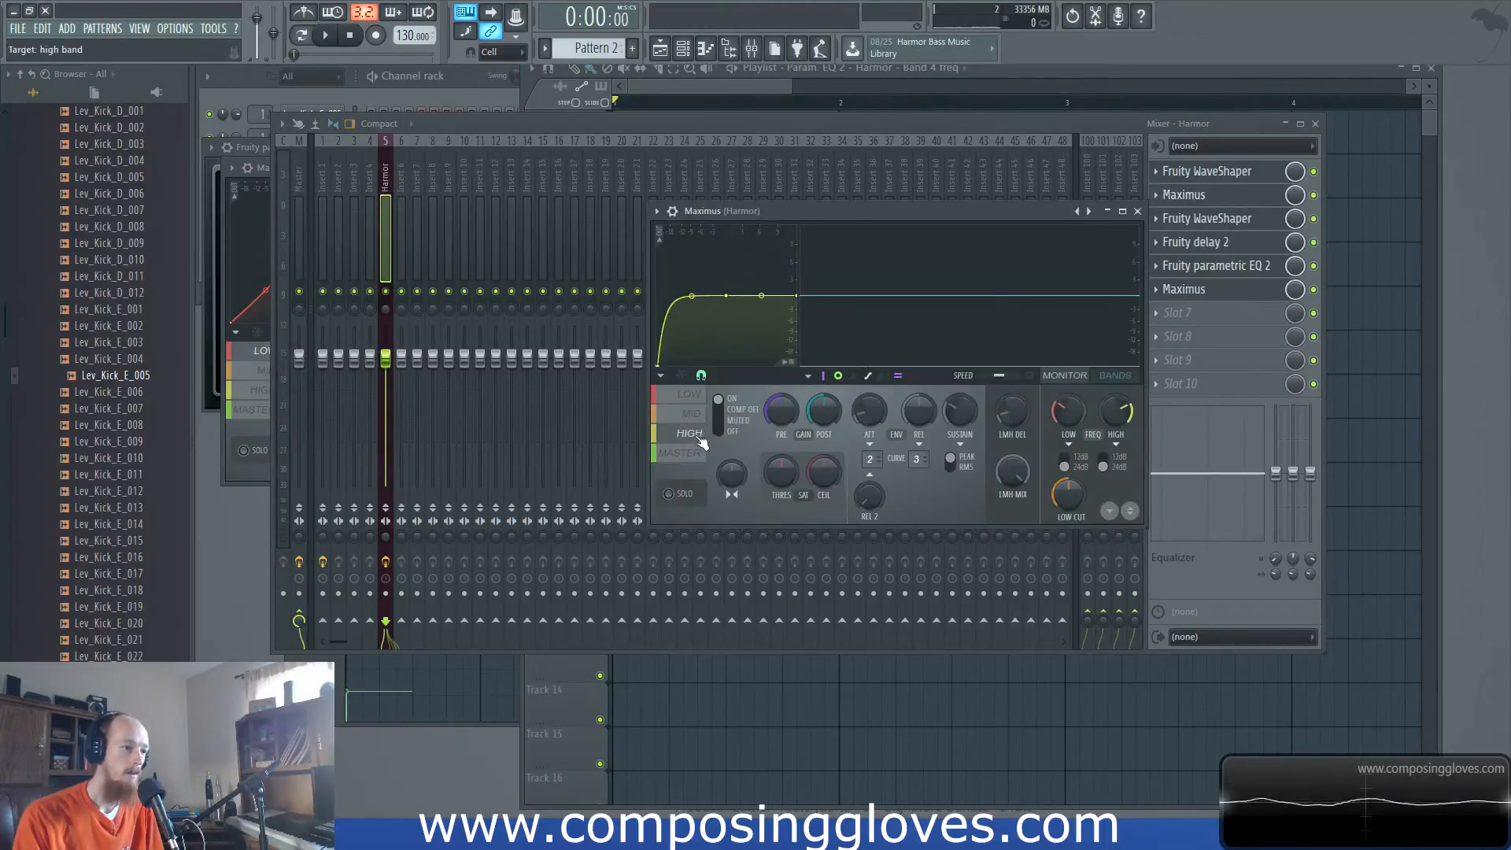
pyautogui.click(691, 395)
pyautogui.click(693, 416)
pyautogui.click(694, 435)
# - Enlarge the slot 2 Maximus window and delete the point at the base of its high band curve
pyautogui.moveTo(649, 521); pyautogui.dragTo(382, 820)
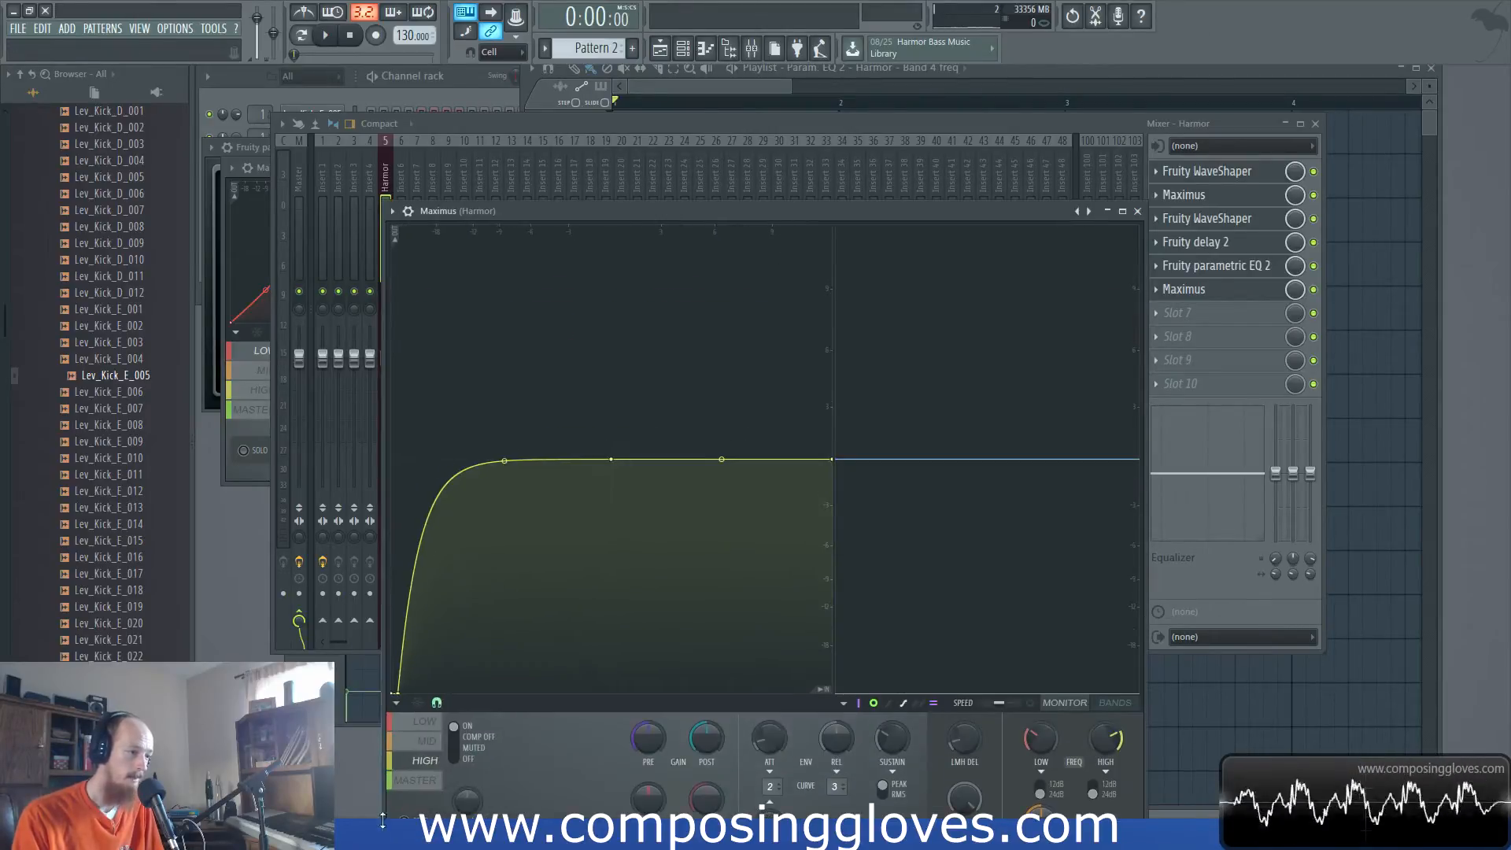
pyautogui.rightClick(401, 693)
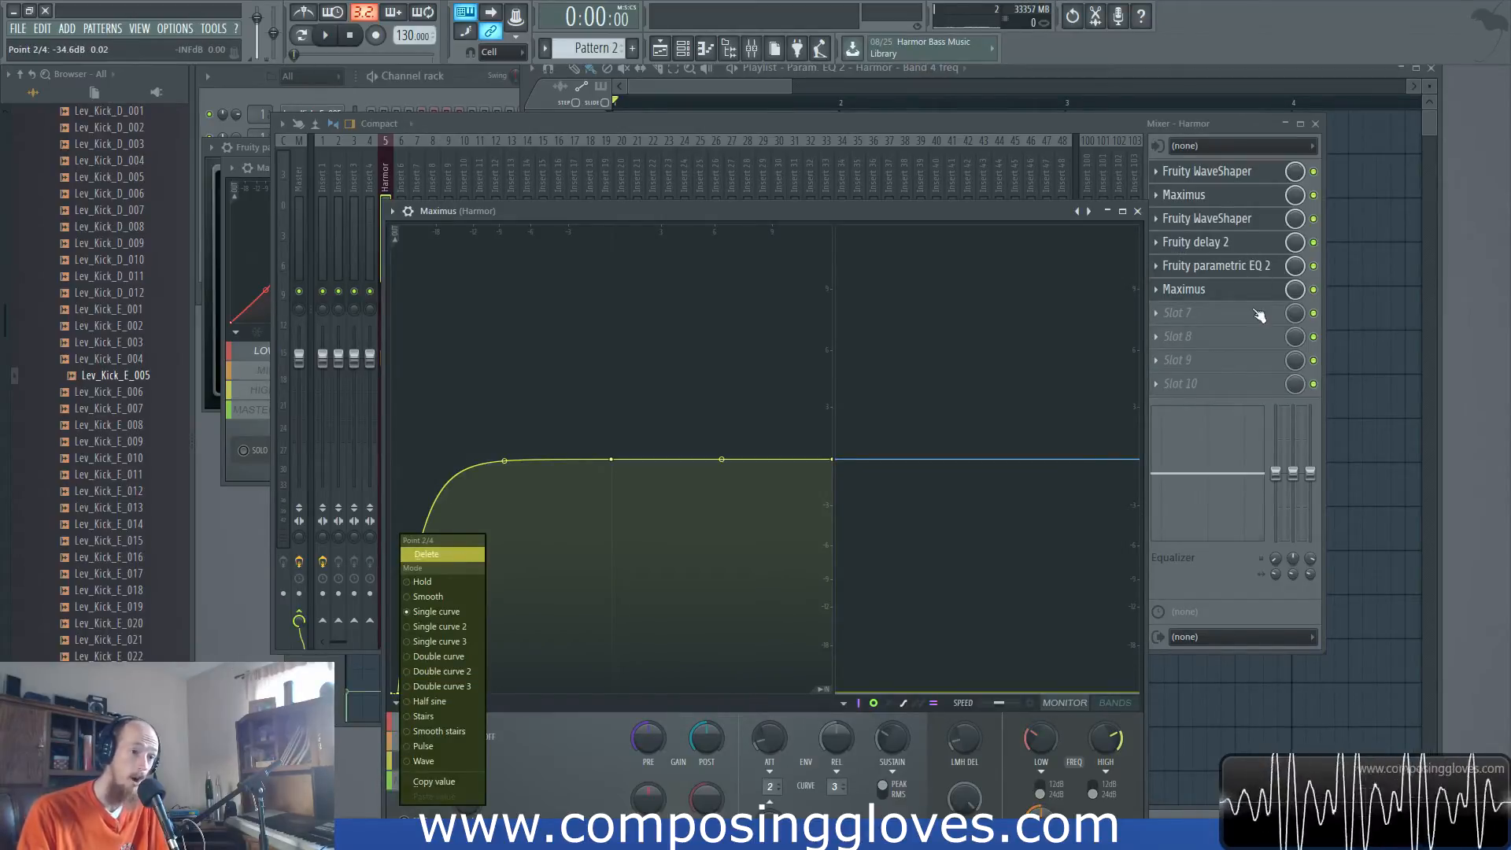
pyautogui.click(433, 556)
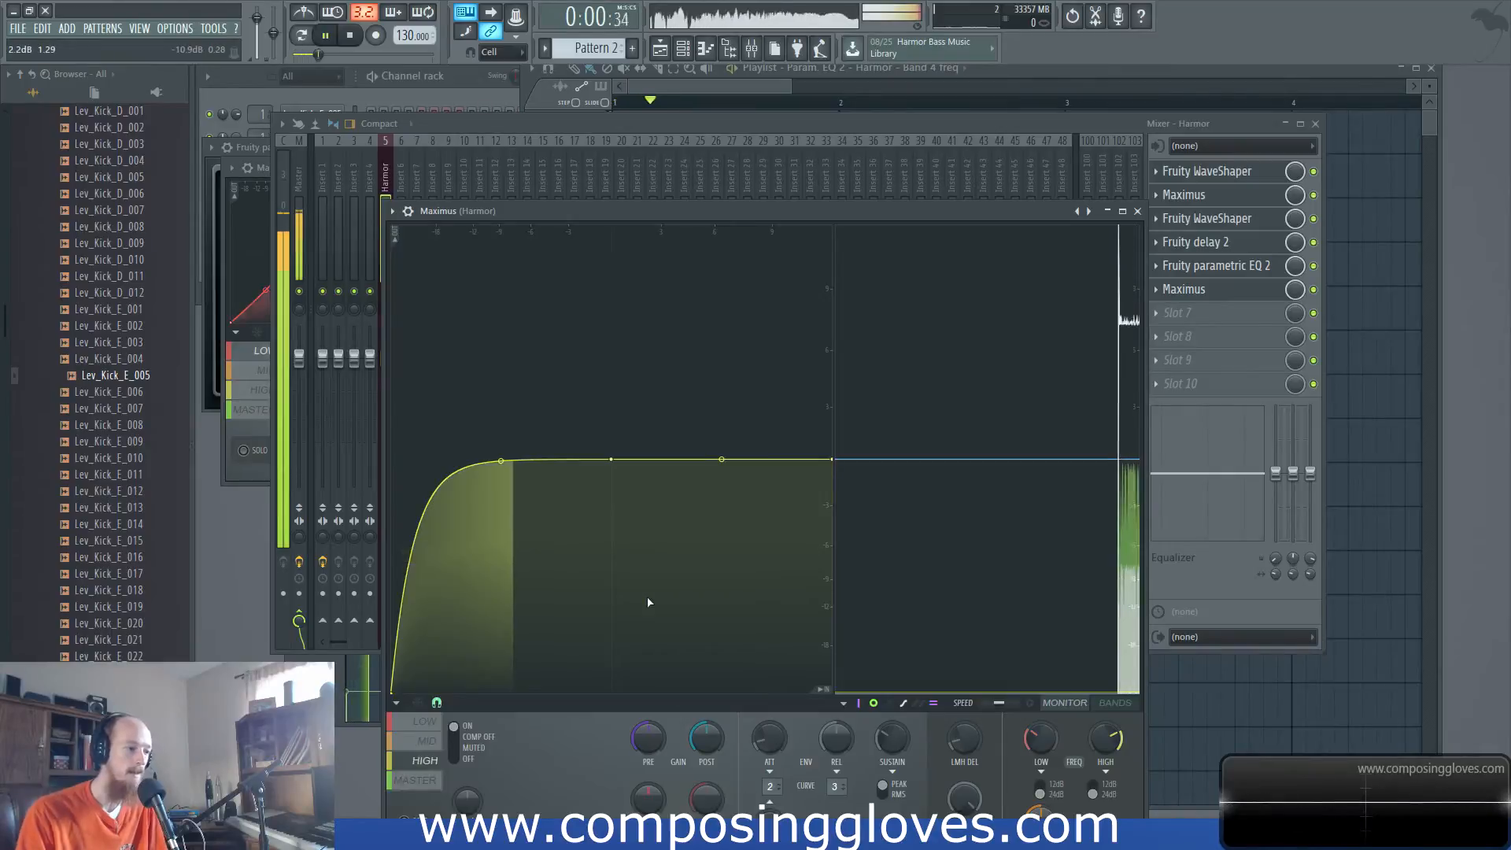
# - Adjust the first rise's tension and lower the first peak of the low band curve in Maximus, auditioning the result
pyautogui.click(425, 721)
pyautogui.click(425, 759)
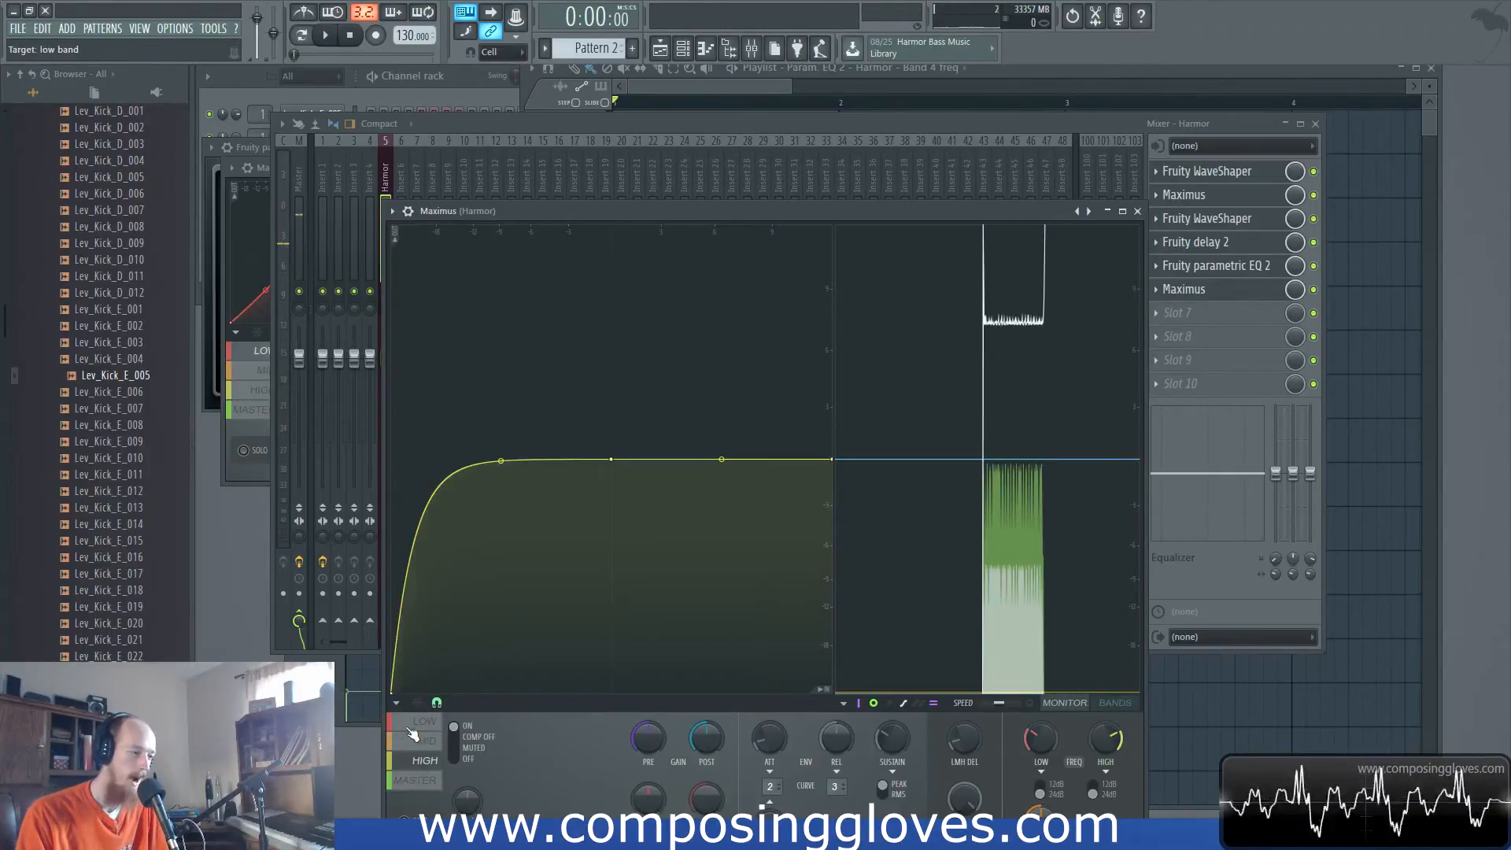
pyautogui.click(409, 727)
pyautogui.moveTo(413, 654); pyautogui.dragTo(413, 561)
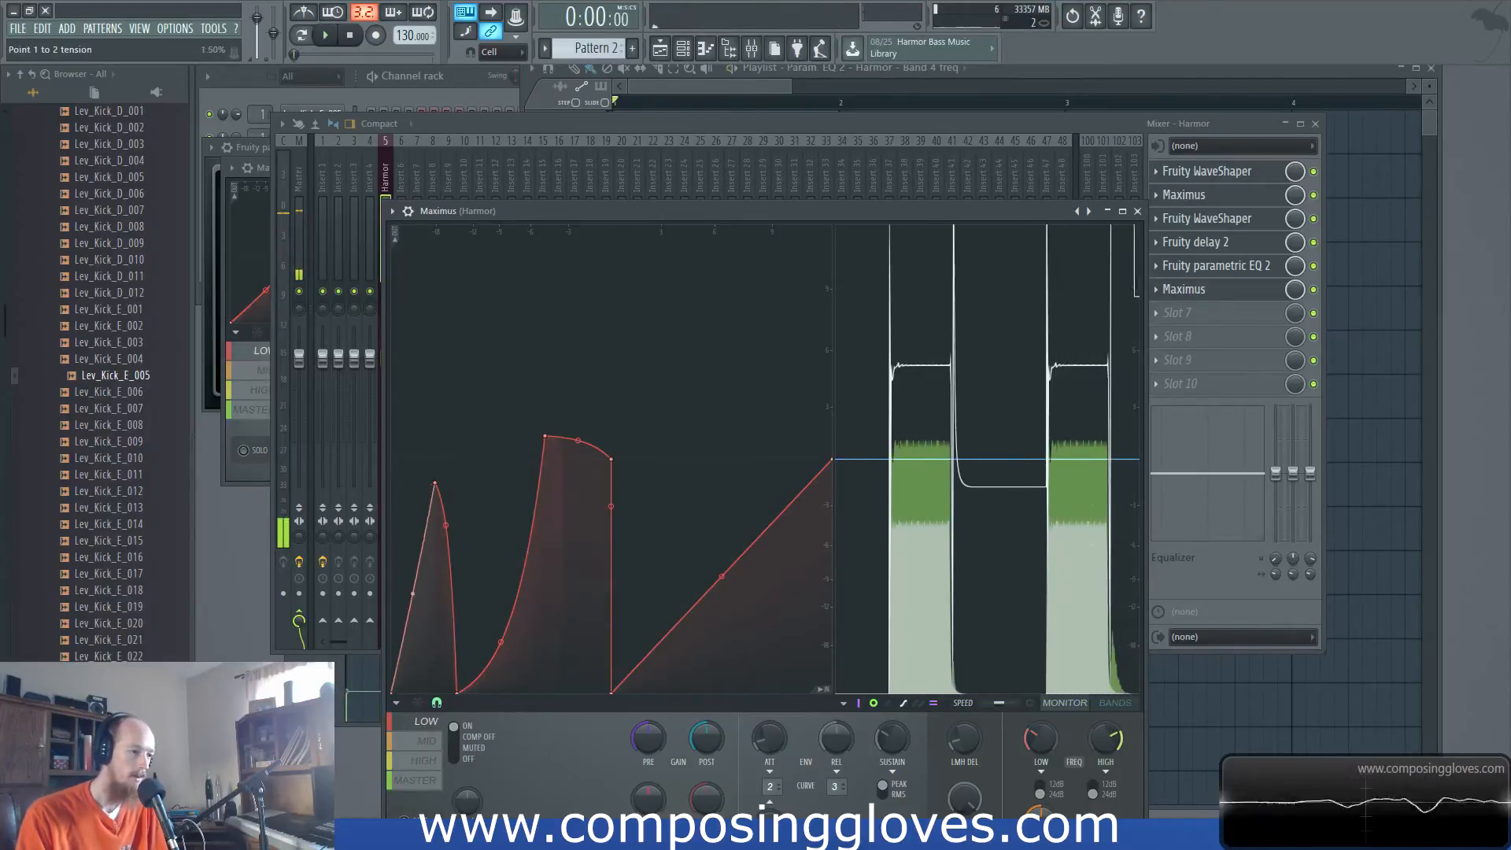
pyautogui.moveTo(433, 485); pyautogui.dragTo(435, 555)
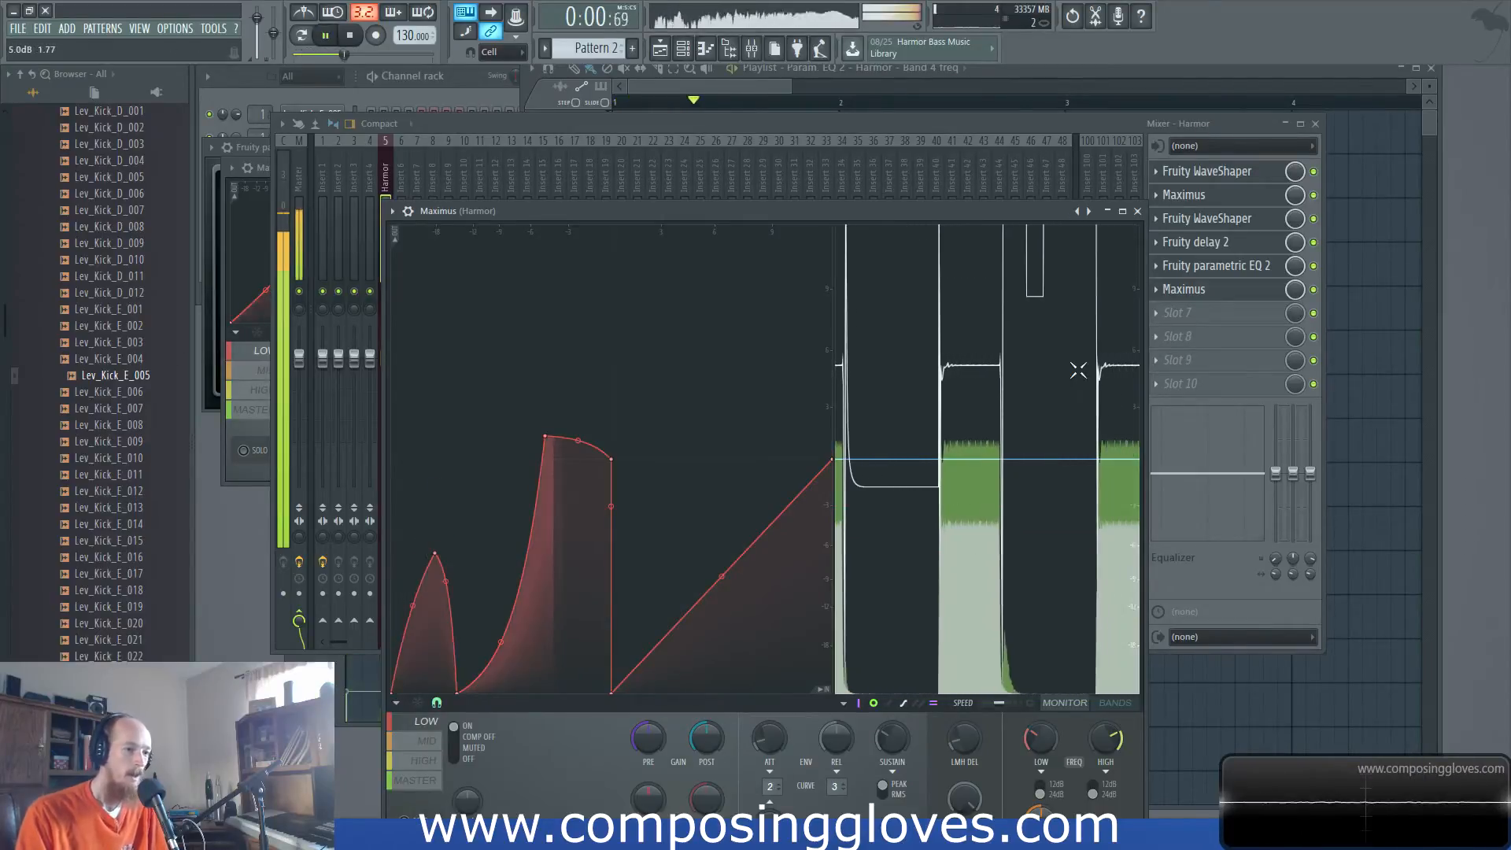
# - Shift the Maximus window aside, and close it together with the WaveShaper window behind it
pyautogui.moveTo(783, 213); pyautogui.dragTo(622, 210)
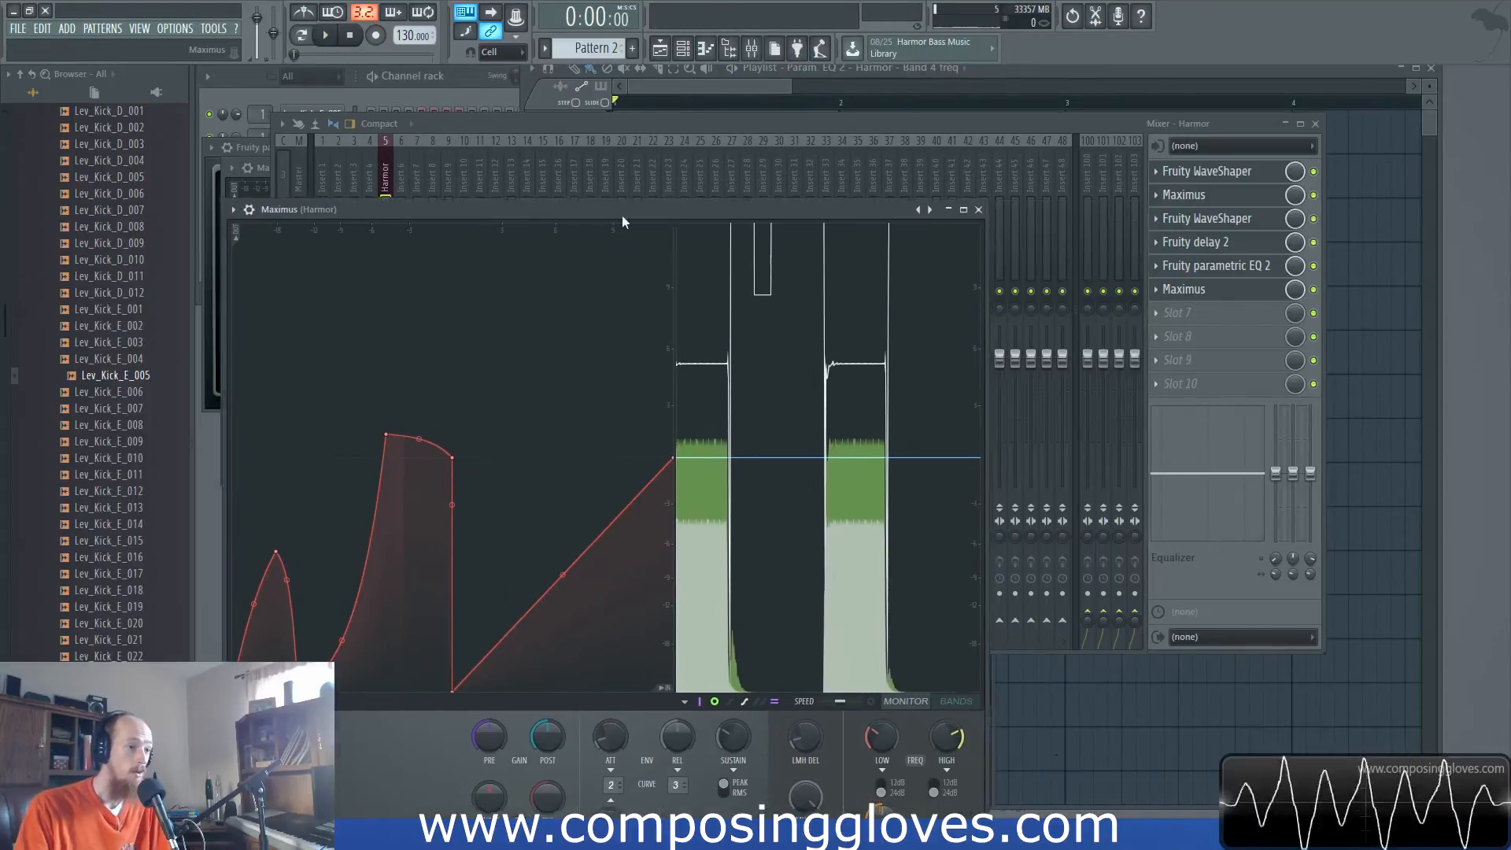
pyautogui.click(976, 209)
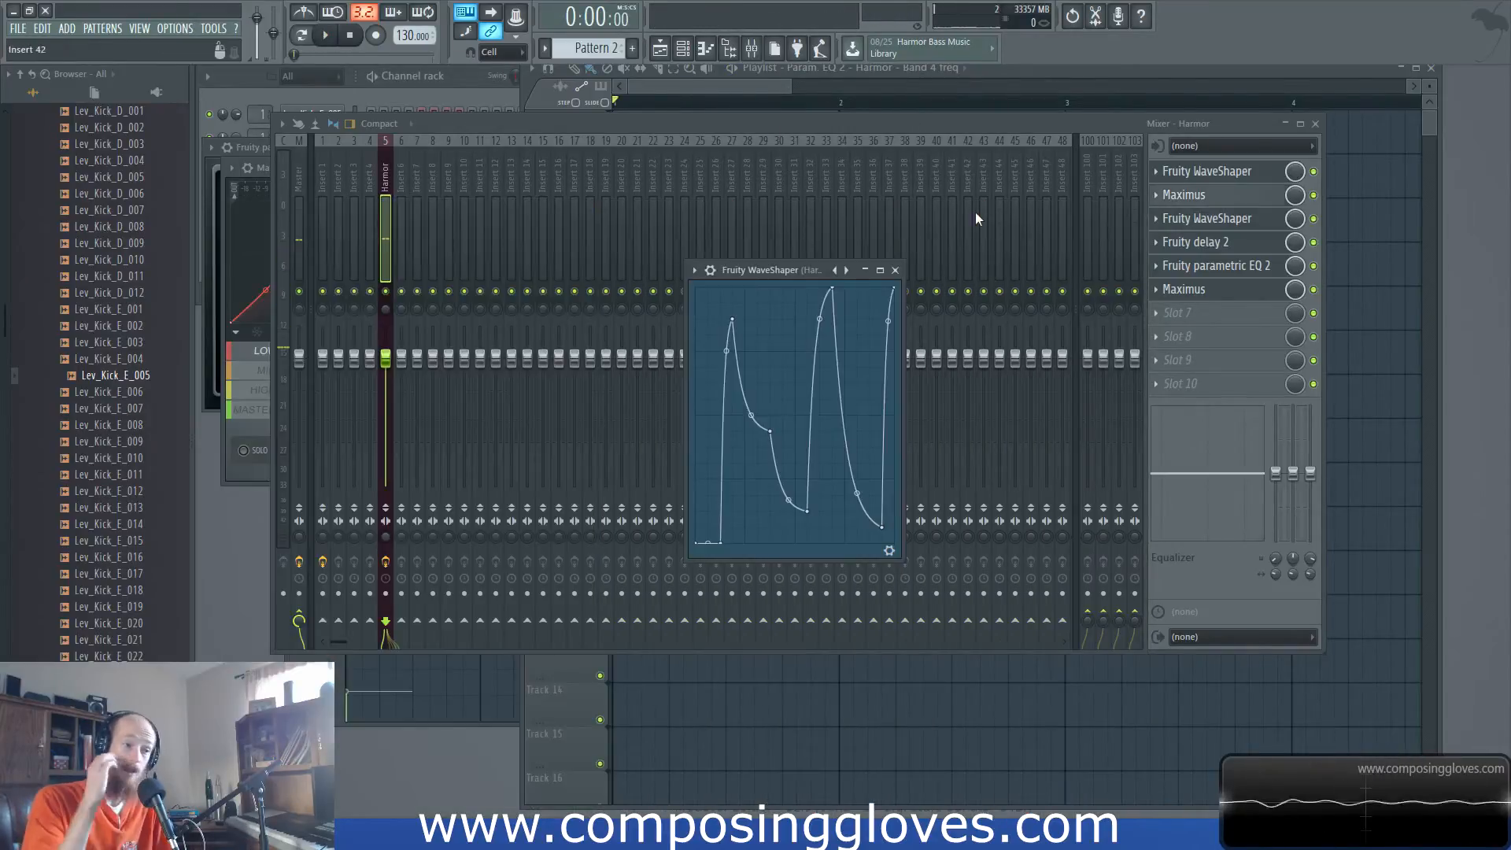
pyautogui.click(894, 269)
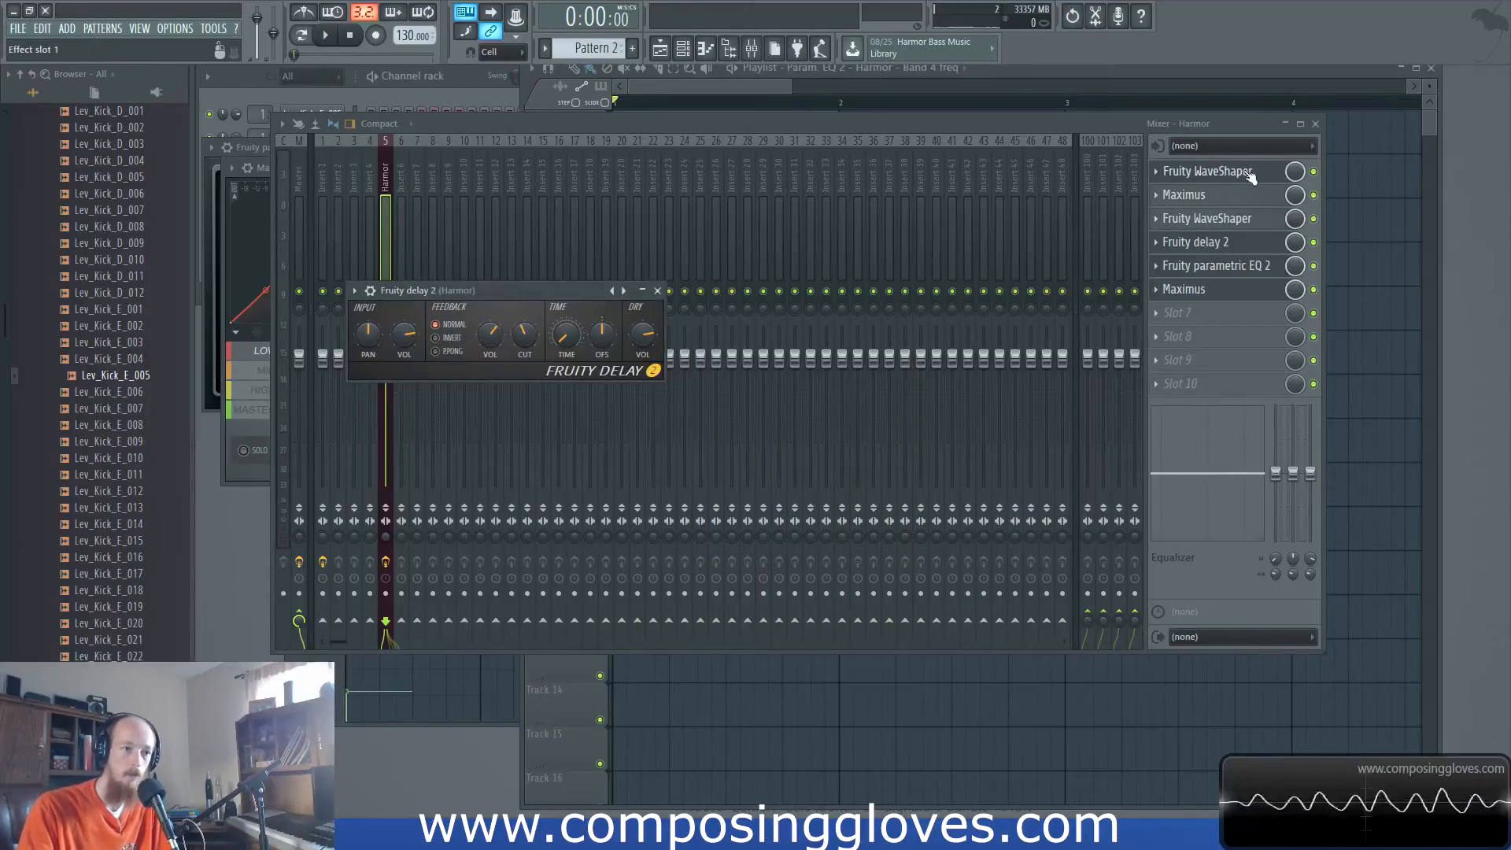
# - Move the slot 1 WaveShaper down to slot 6, audition the chain, and return it to slot 1
pyautogui.moveTo(1250, 176); pyautogui.dragTo(1250, 247)
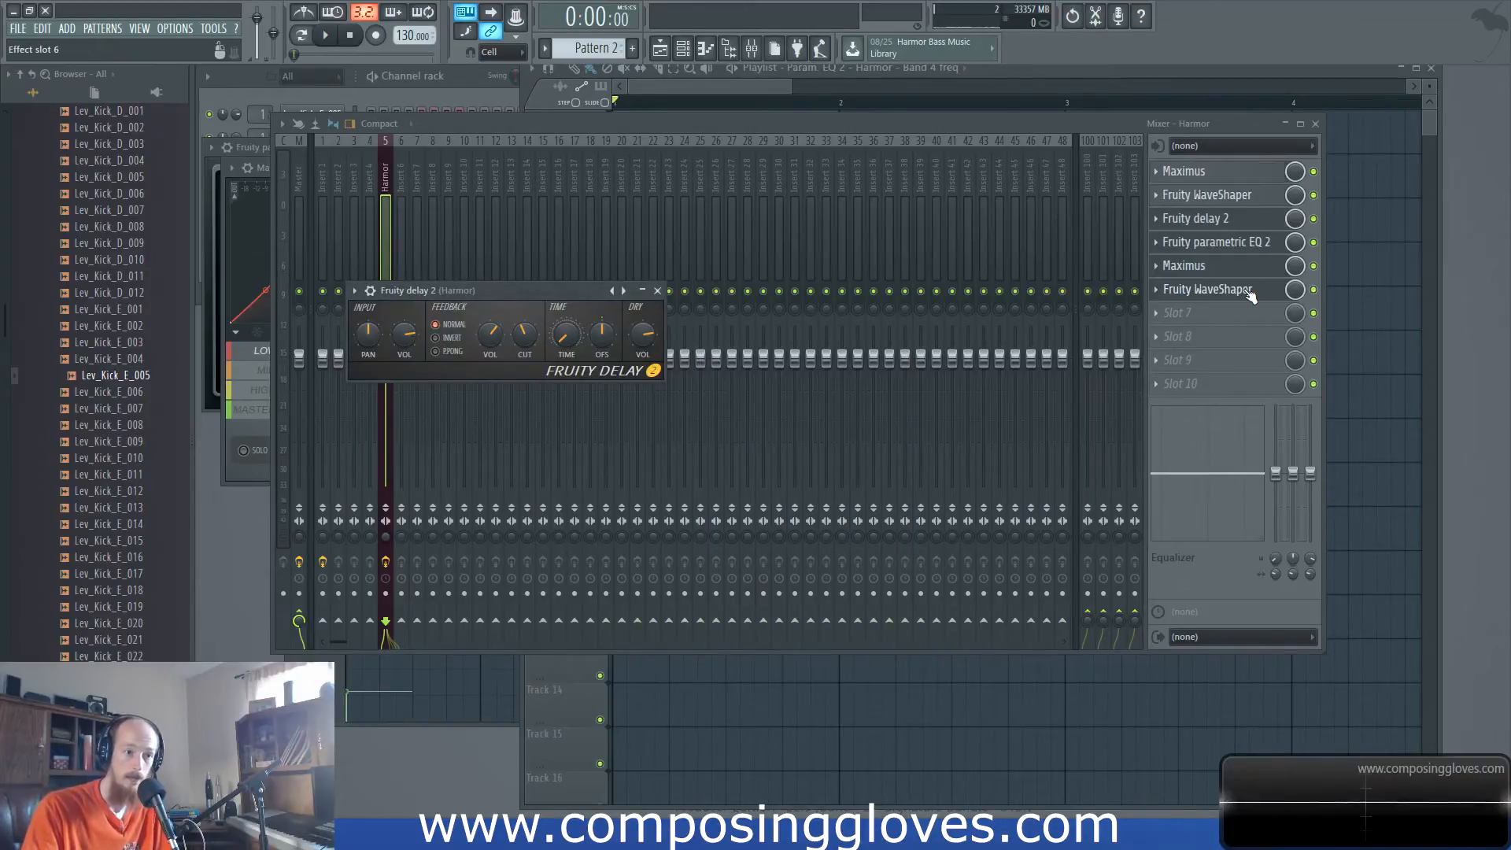
pyautogui.press('space')
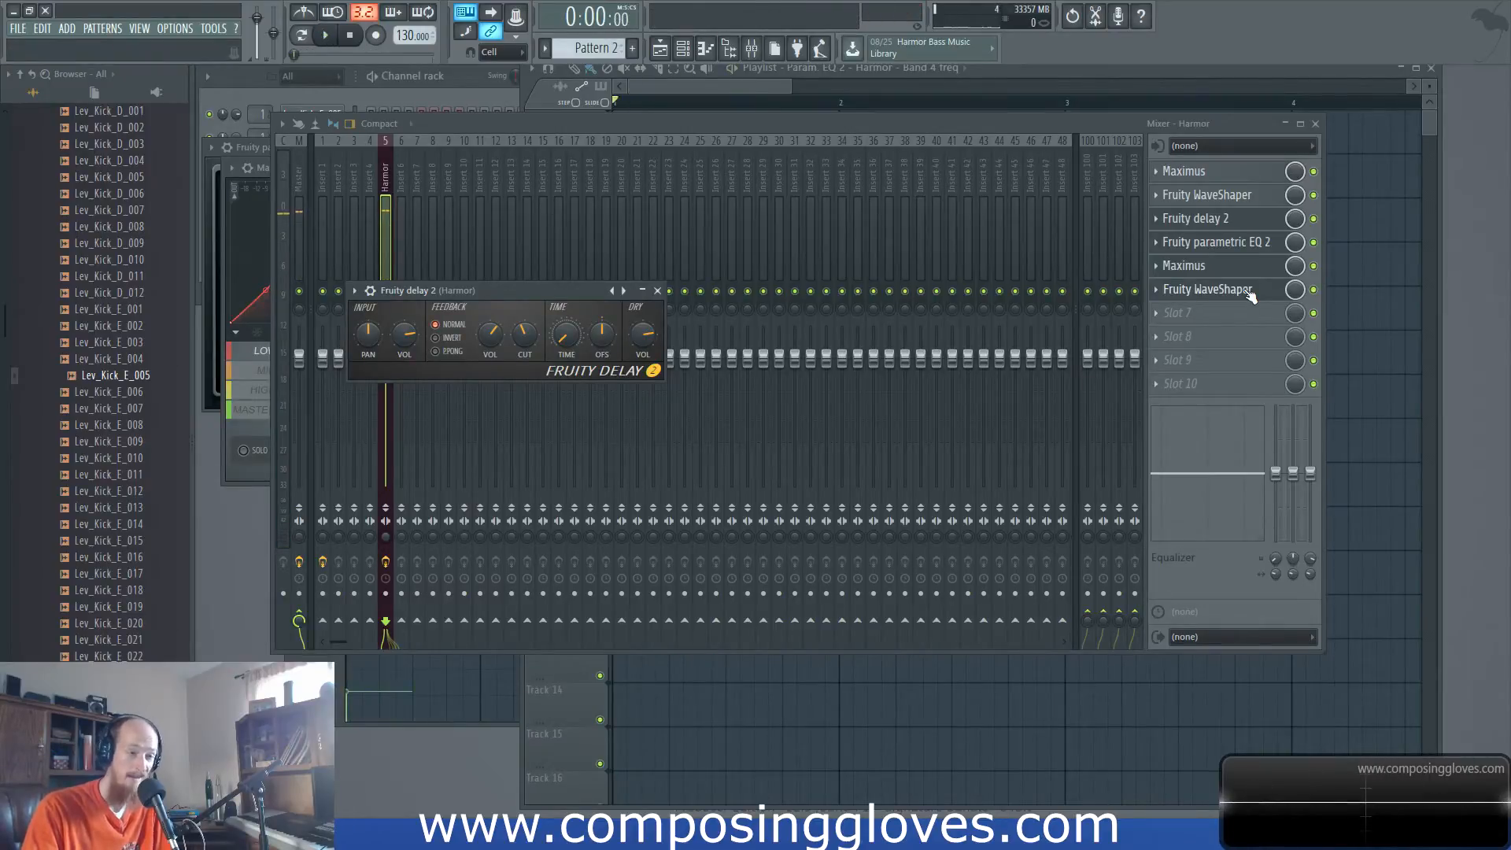
pyautogui.moveTo(1251, 295); pyautogui.dragTo(1251, 177)
pyautogui.press('space')
# - Reshape the slot 1 WaveShaper curve by moving its left-edge point inward and adding a second point that forms a small dip, auditioning it
pyautogui.click(1252, 177)
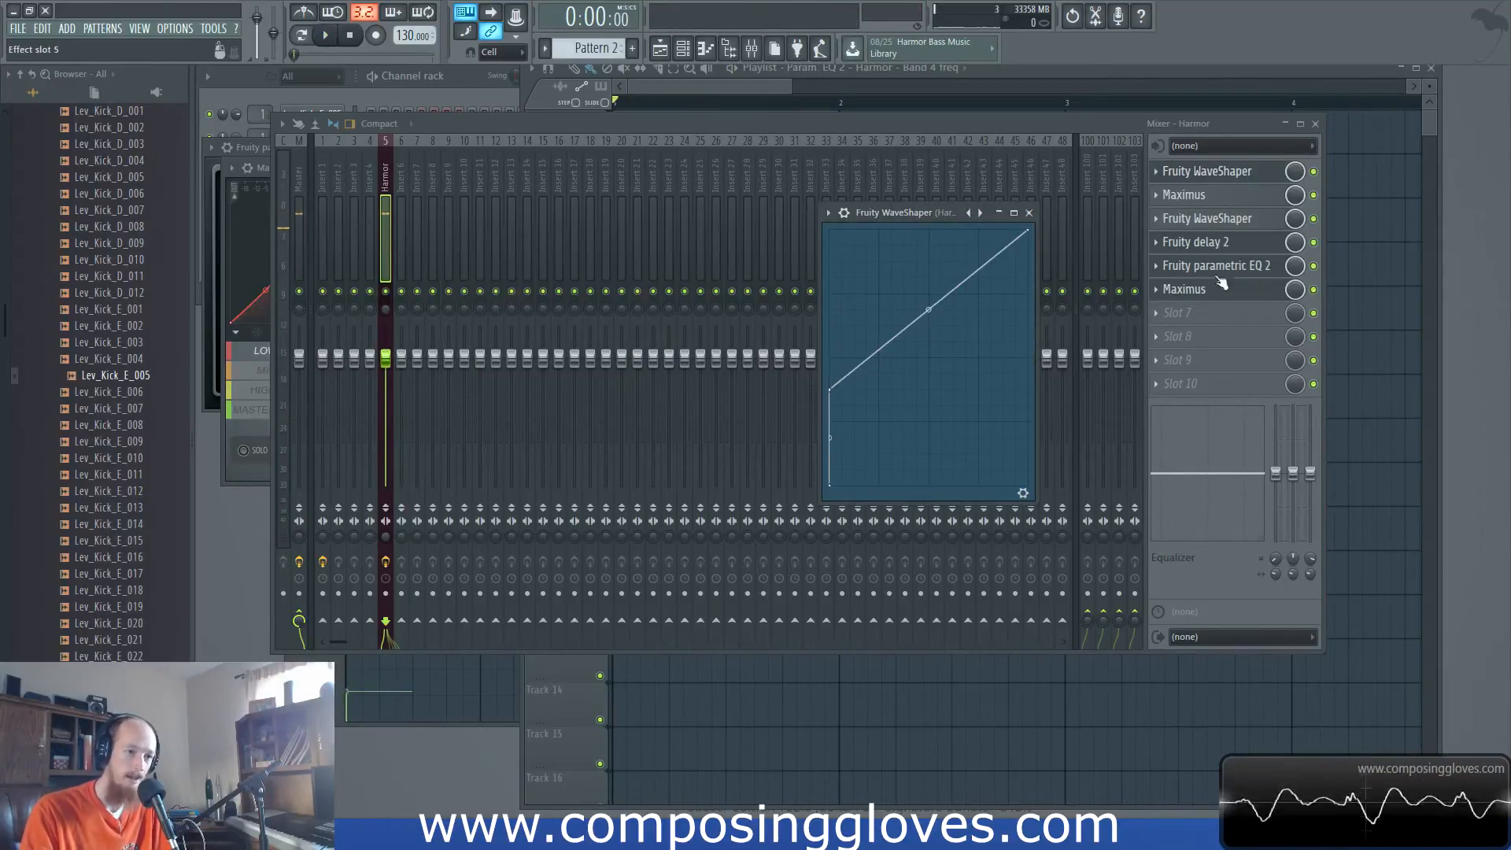
pyautogui.click(1227, 200)
pyautogui.click(1232, 175)
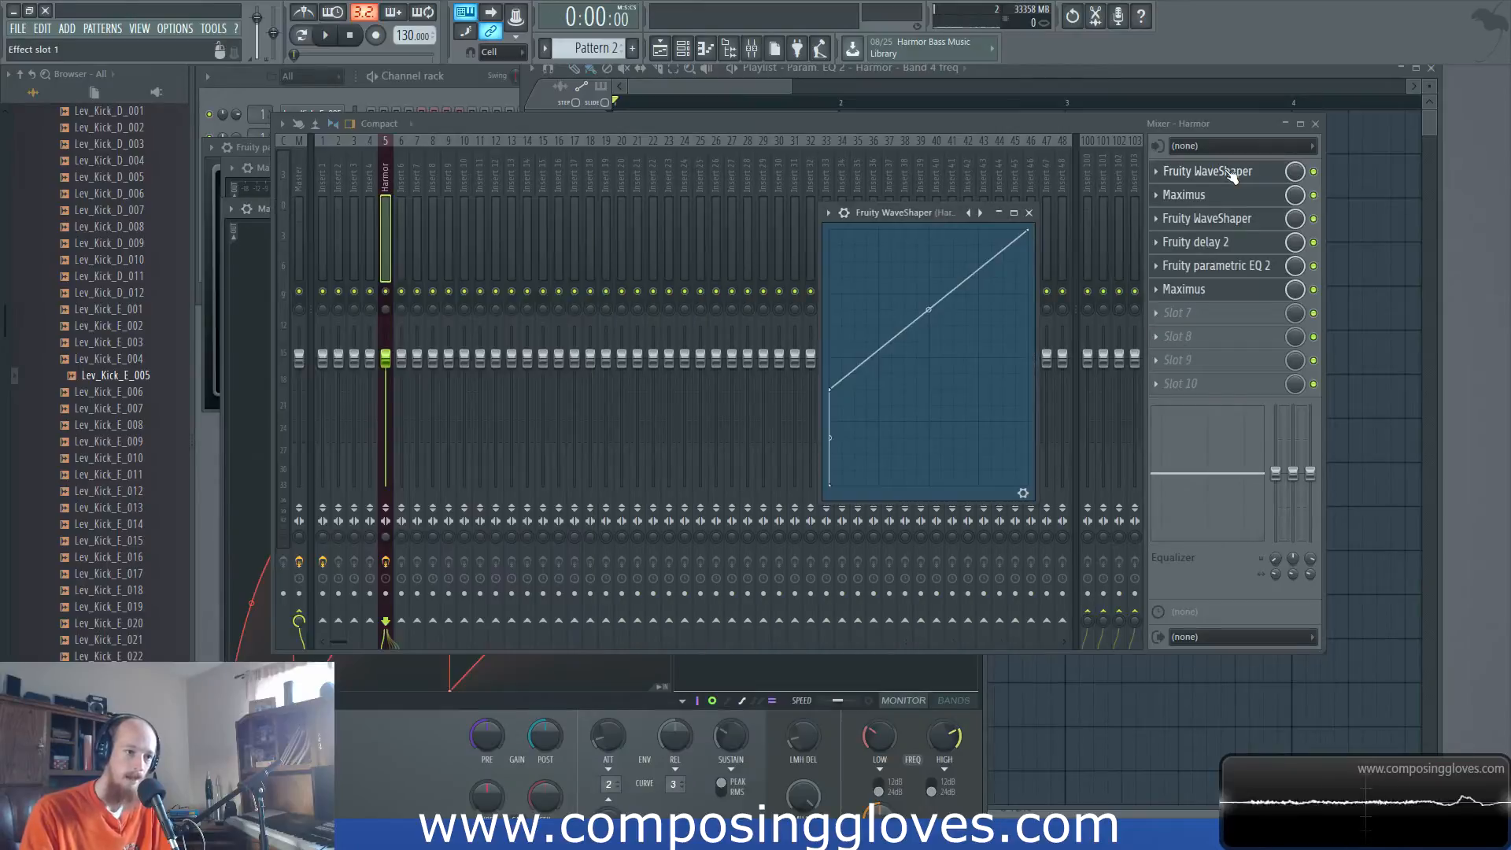
pyautogui.press('space')
pyautogui.moveTo(836, 390)
pyautogui.mouseDown()
pyautogui.moveTo(904, 406)
pyautogui.moveTo(858, 327)
pyautogui.moveTo(866, 389)
pyautogui.mouseUp()
pyautogui.press('space')
pyautogui.press('space')
pyautogui.press('space')
pyautogui.rightClick(879, 390)
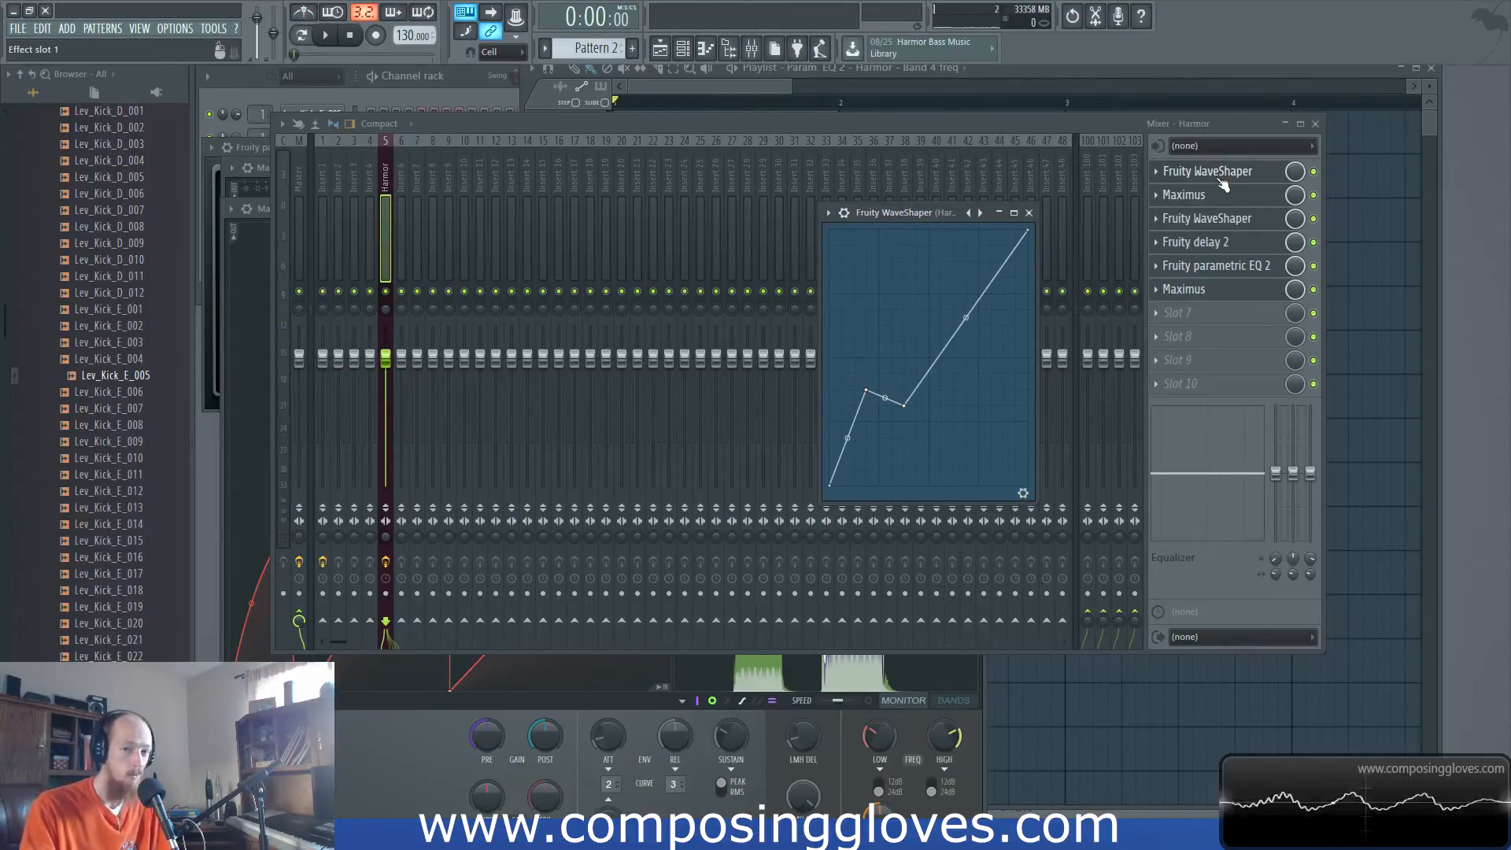
# - Move the slot 1 WaveShaper to slot 6, audition it, and move the Maximus now in slot 1 to slot 6
pyautogui.moveTo(1224, 185); pyautogui.dragTo(1224, 272)
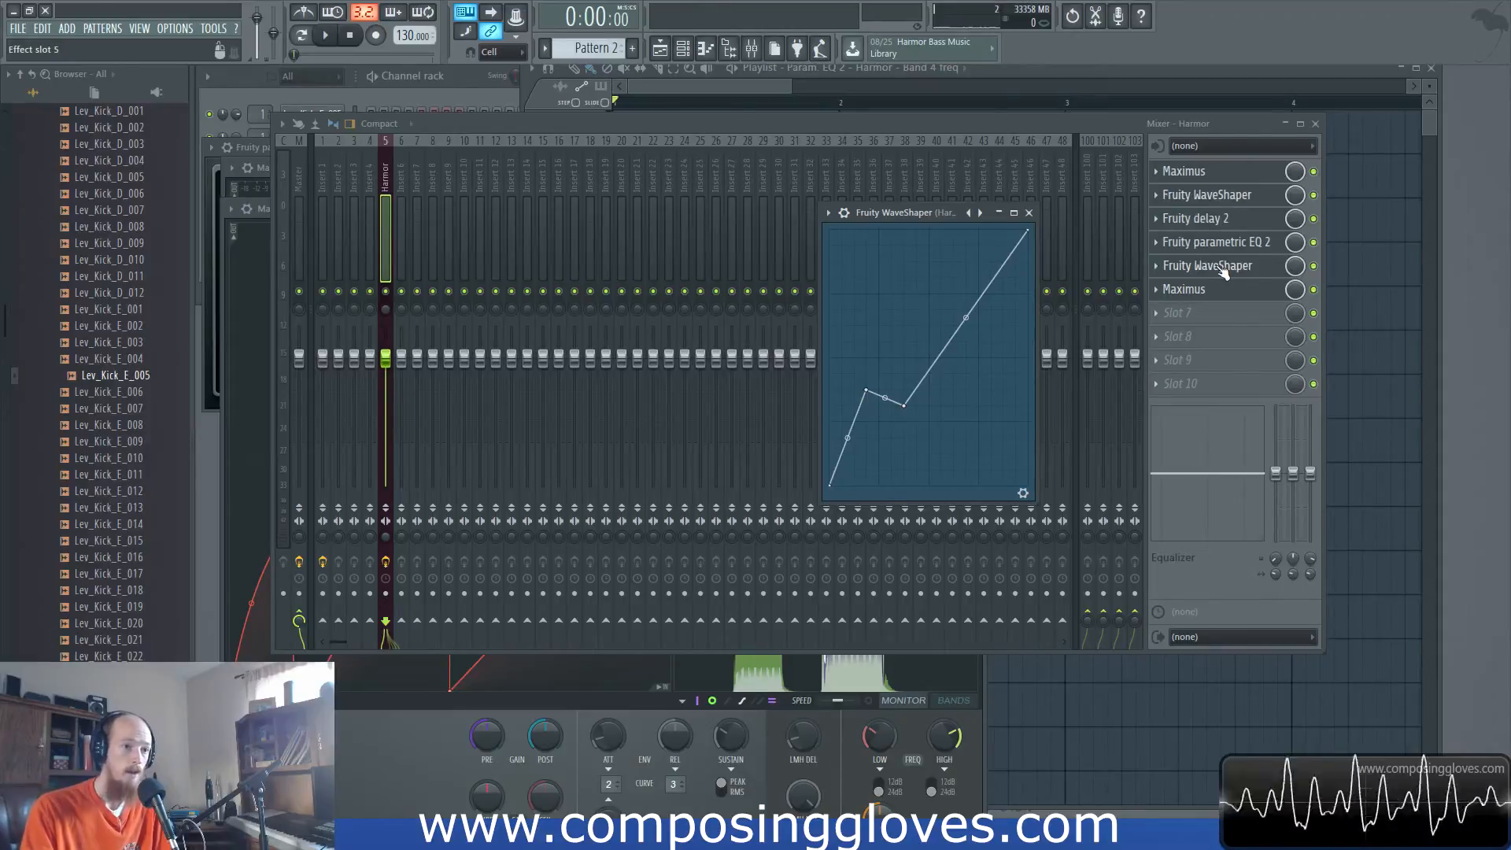
pyautogui.press('space')
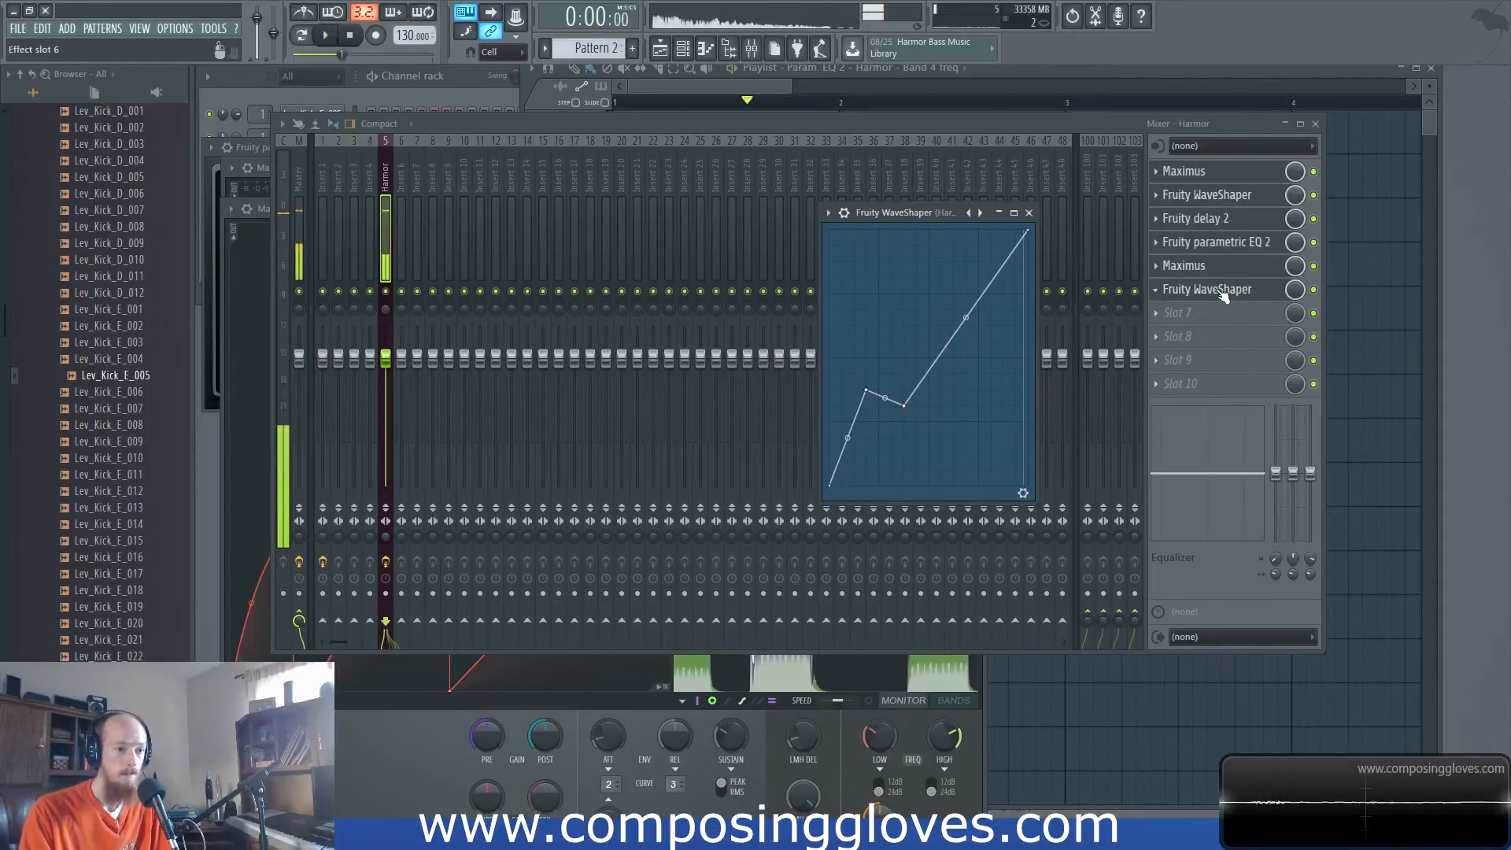
pyautogui.press('space')
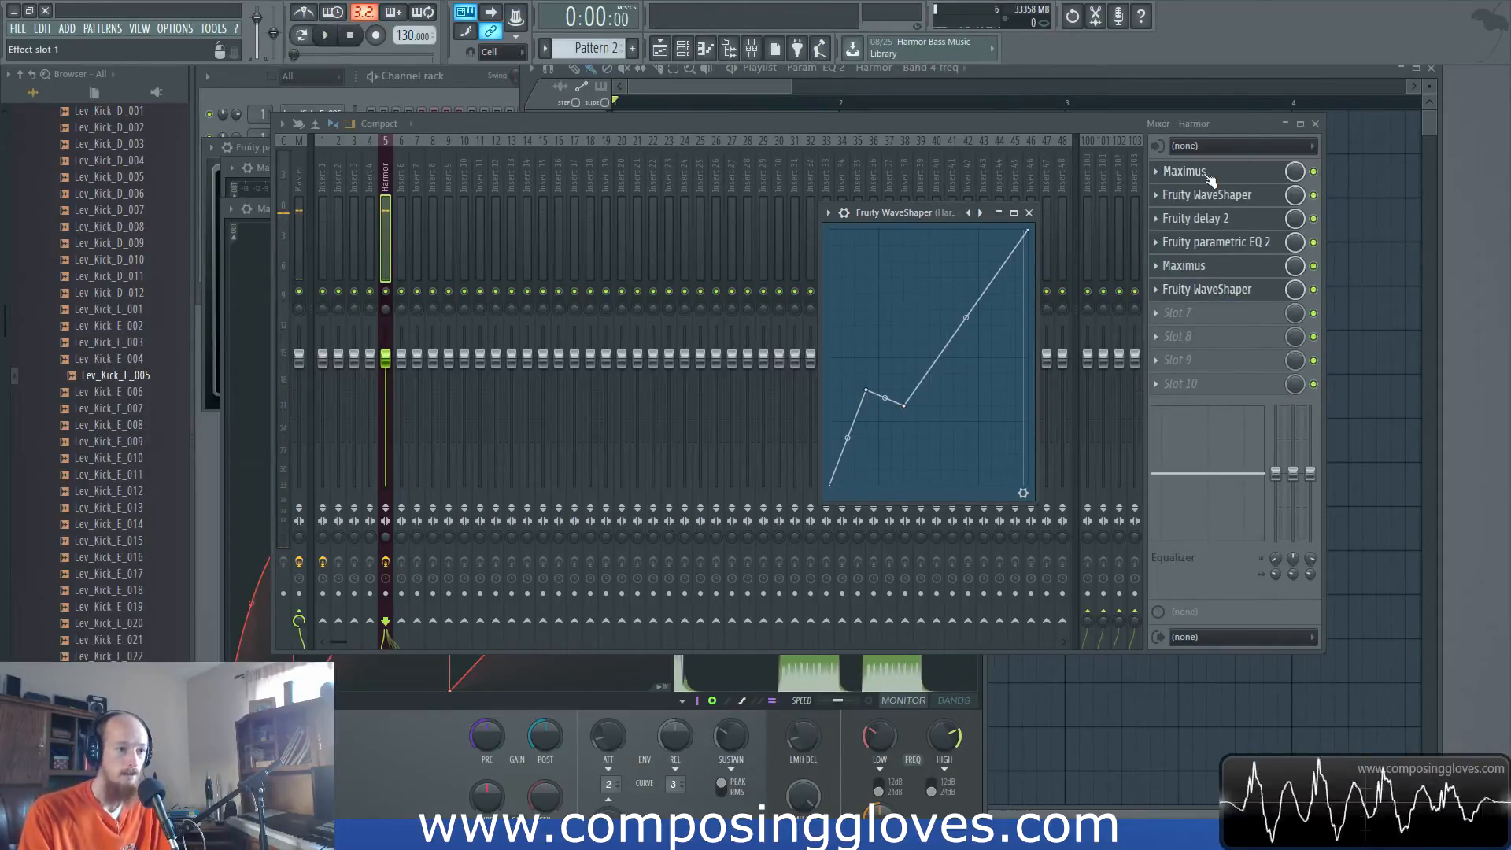
pyautogui.moveTo(1197, 171); pyautogui.dragTo(1210, 248)
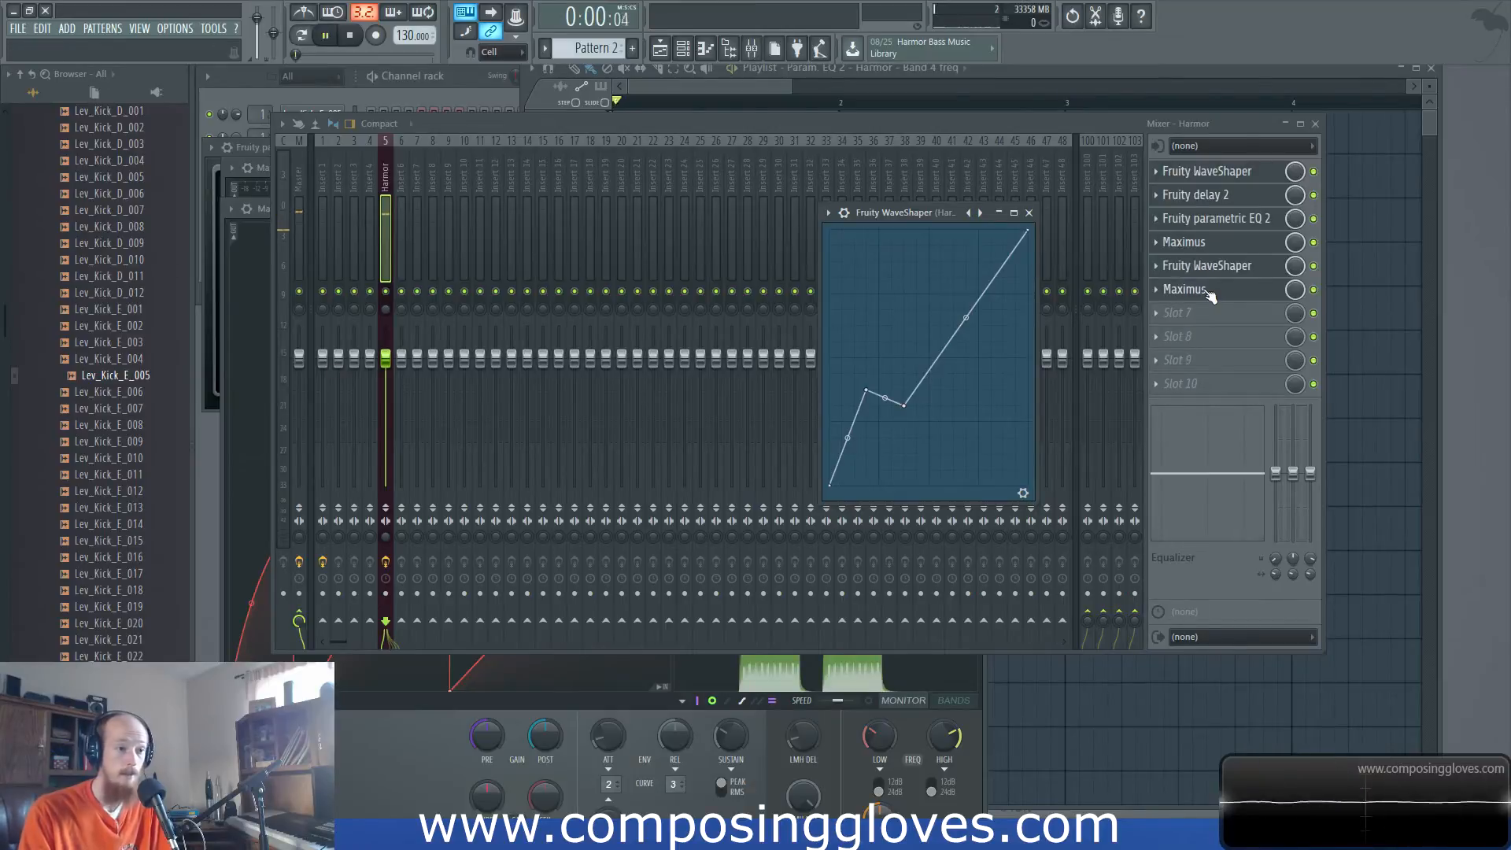
# - Move the second point of the slot 1 WaveShaper curve back to its start to remove the flat section, auditioning it
pyautogui.click(1249, 173)
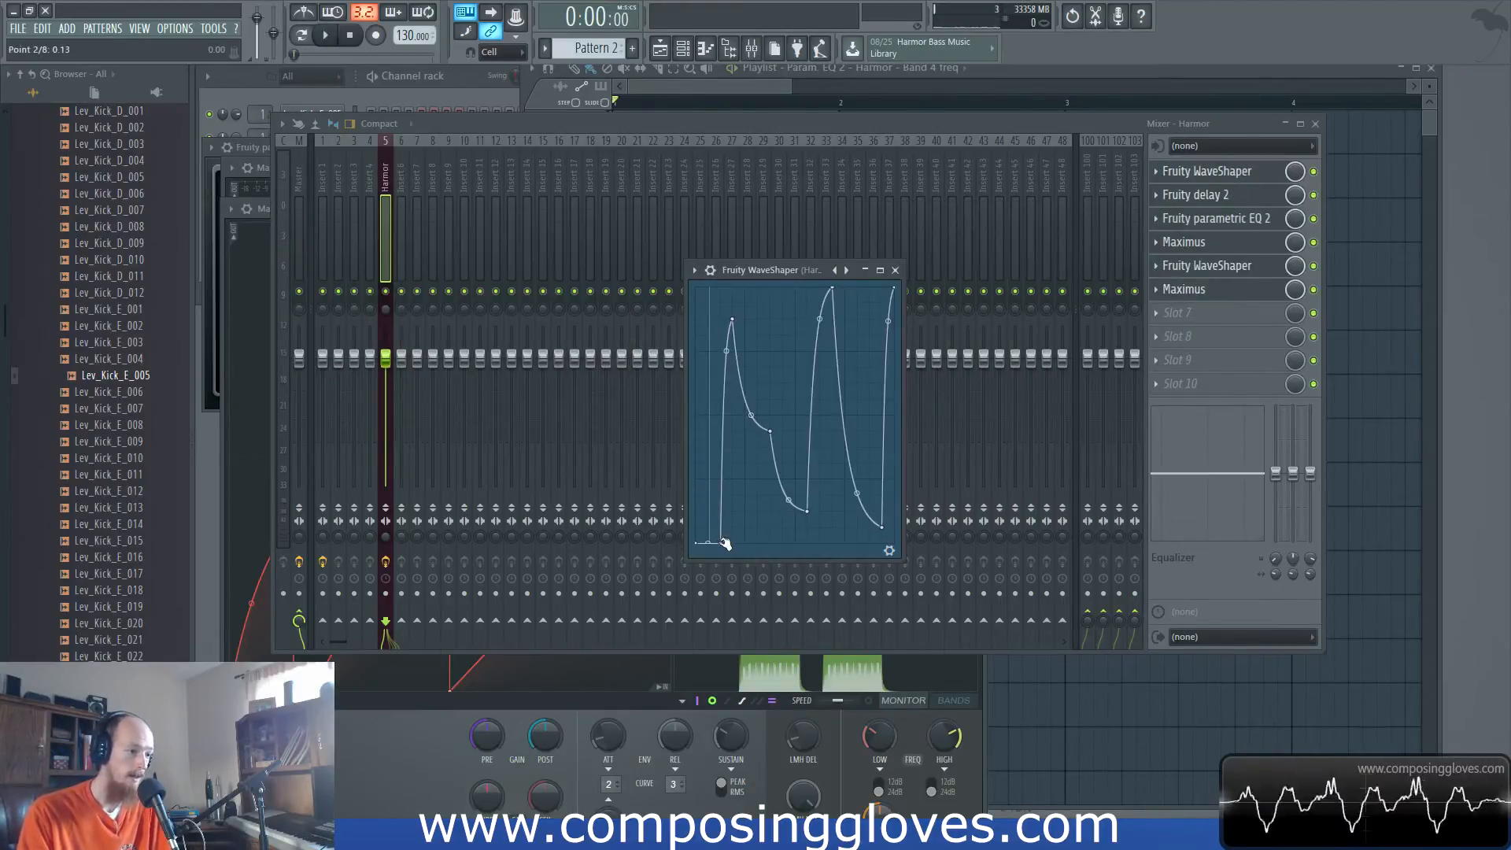
pyautogui.moveTo(696, 543)
pyautogui.mouseDown()
pyautogui.moveTo(780, 521)
pyautogui.moveTo(705, 530)
pyautogui.moveTo(699, 546)
pyautogui.mouseUp()
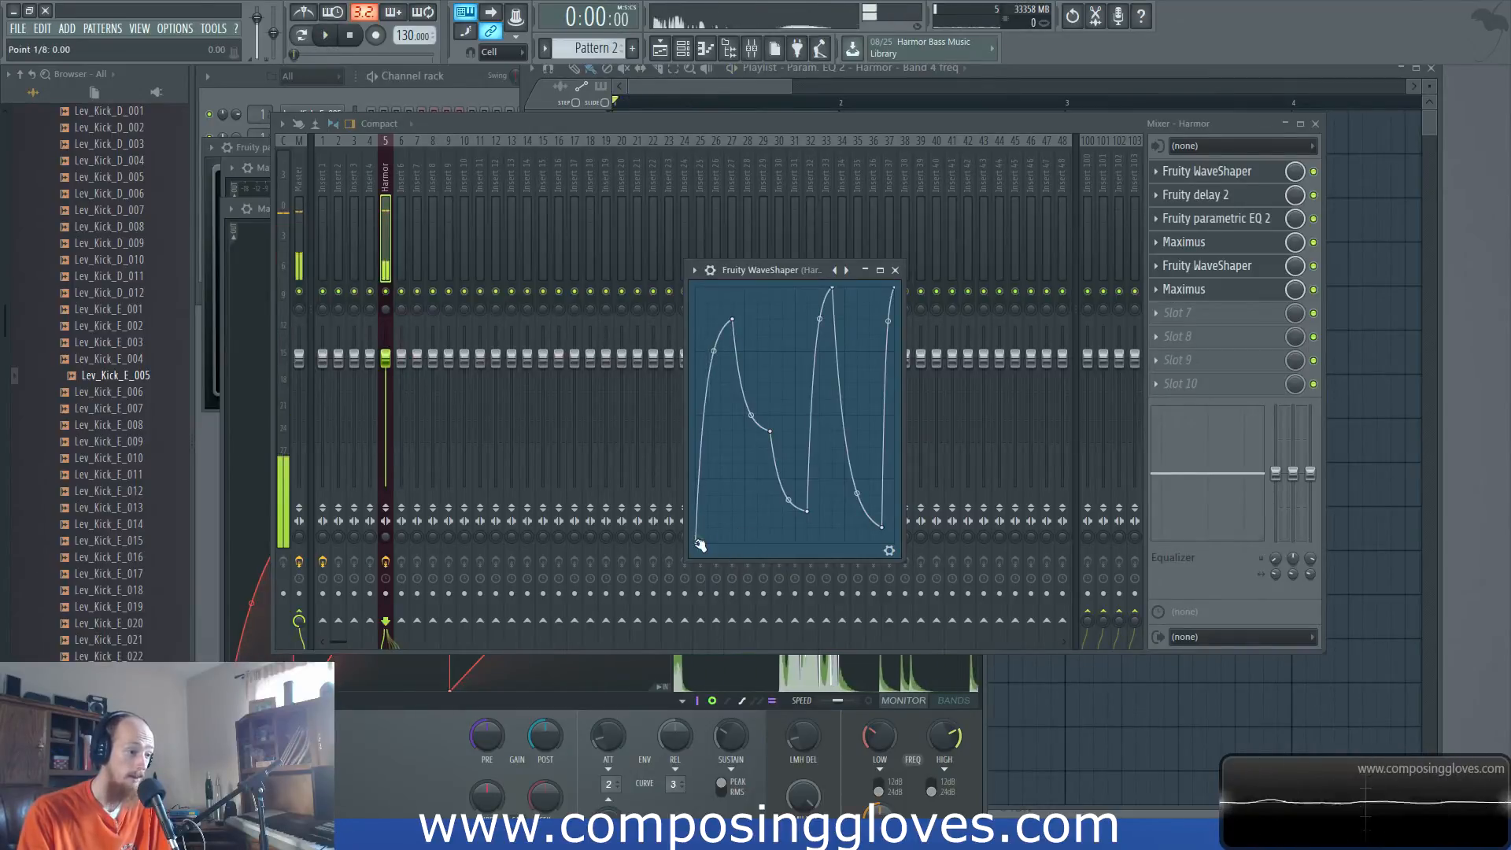
pyautogui.rightClick(696, 542)
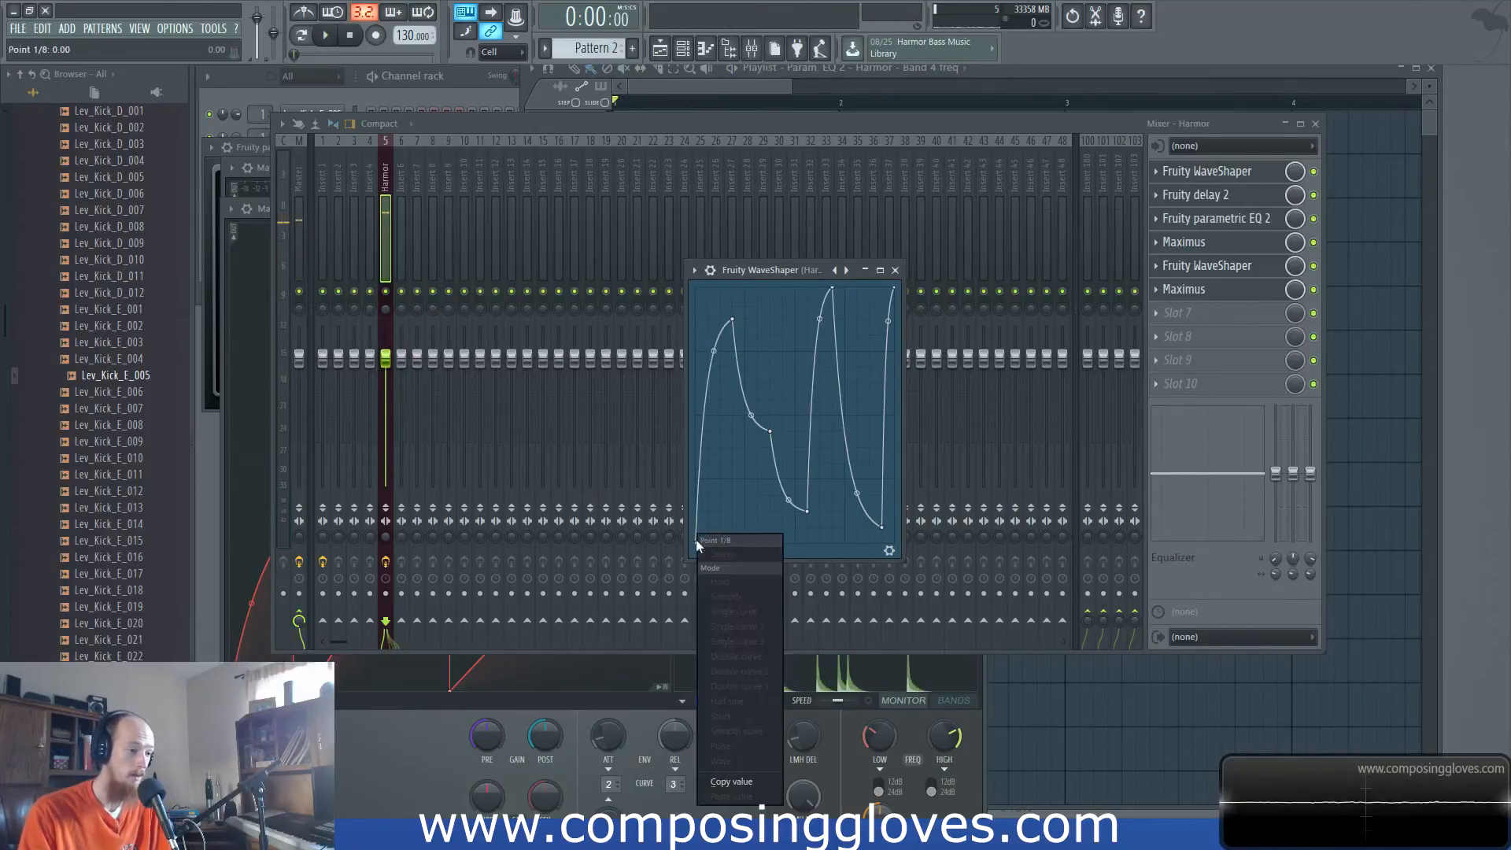
# - Add Fruity Reeverb 2 in slot 7 of the Harmor mixer track
pyautogui.click(1202, 320)
pyautogui.click(1263, 290)
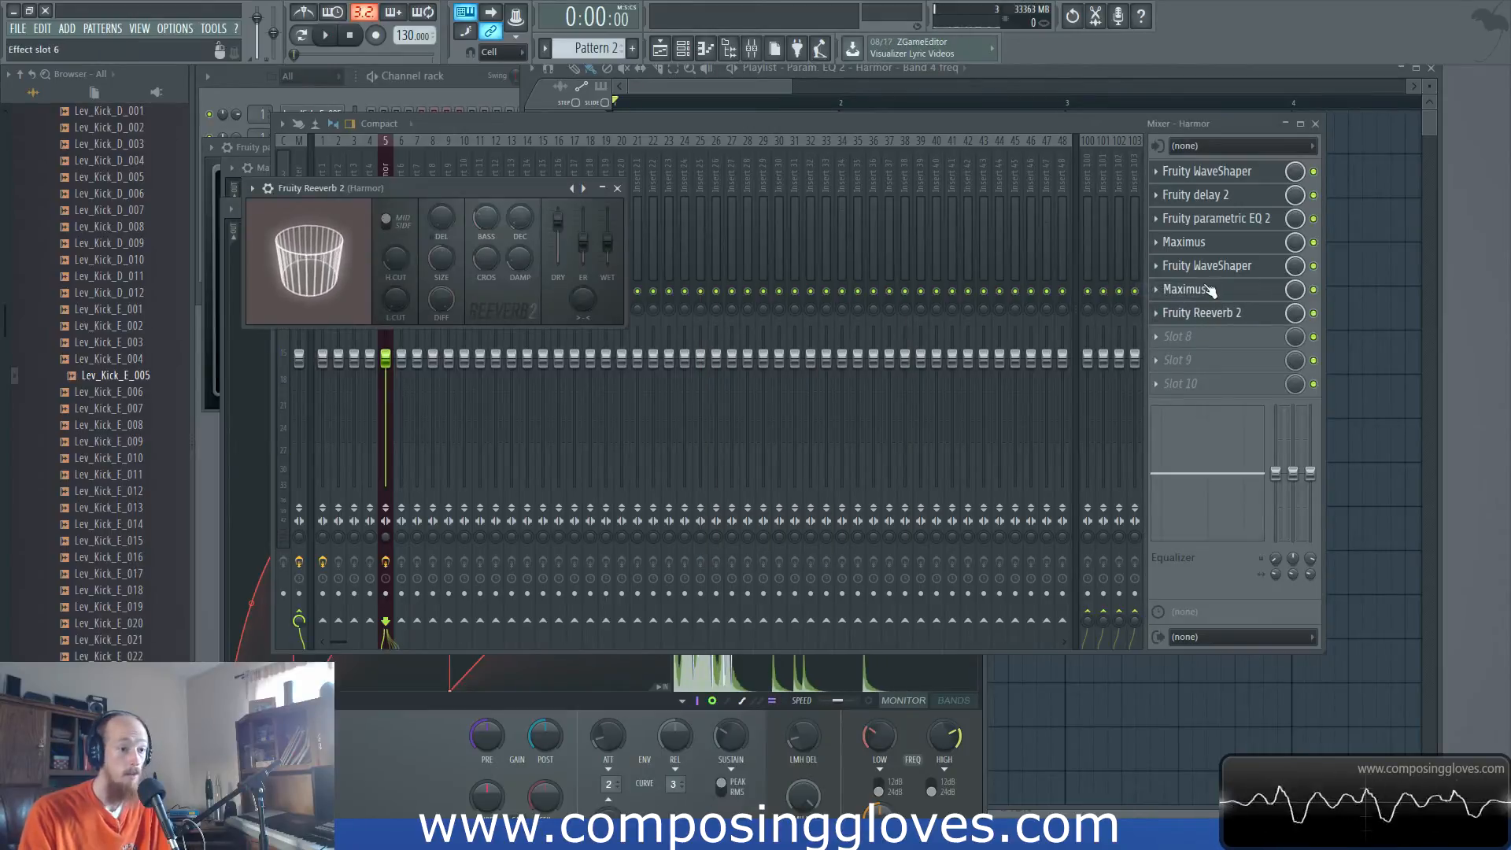
# - Move the slot 6 Maximus up to slot 1 and lower the Fruity Reeverb 2 mix level during playback
pyautogui.moveTo(1210, 291); pyautogui.dragTo(1210, 225)
pyautogui.scroll(1, 1210, 179)
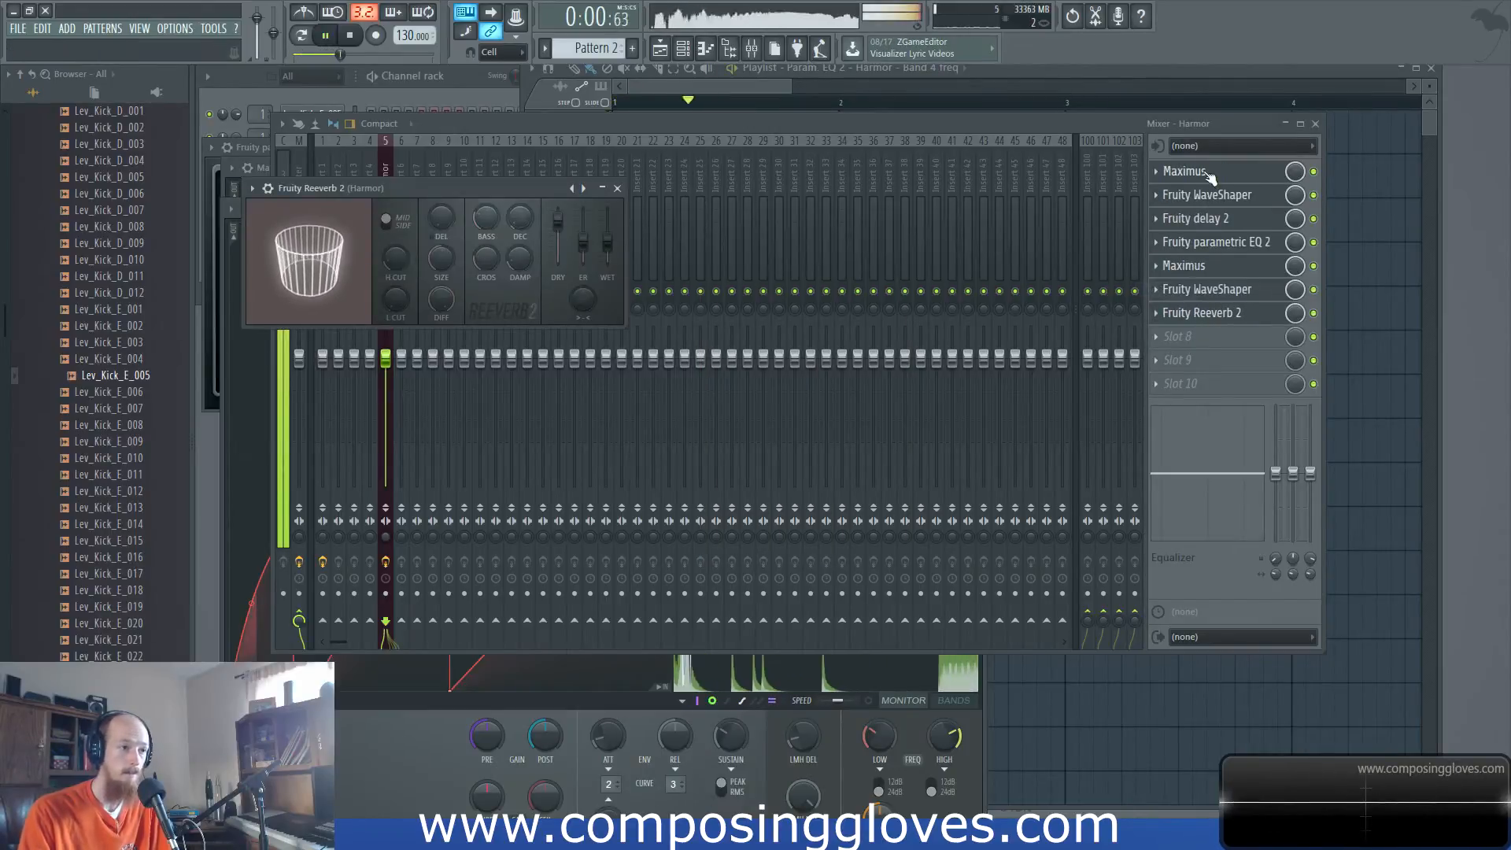
pyautogui.moveTo(1295, 312); pyautogui.dragTo(1295, 340)
pyautogui.press('space')
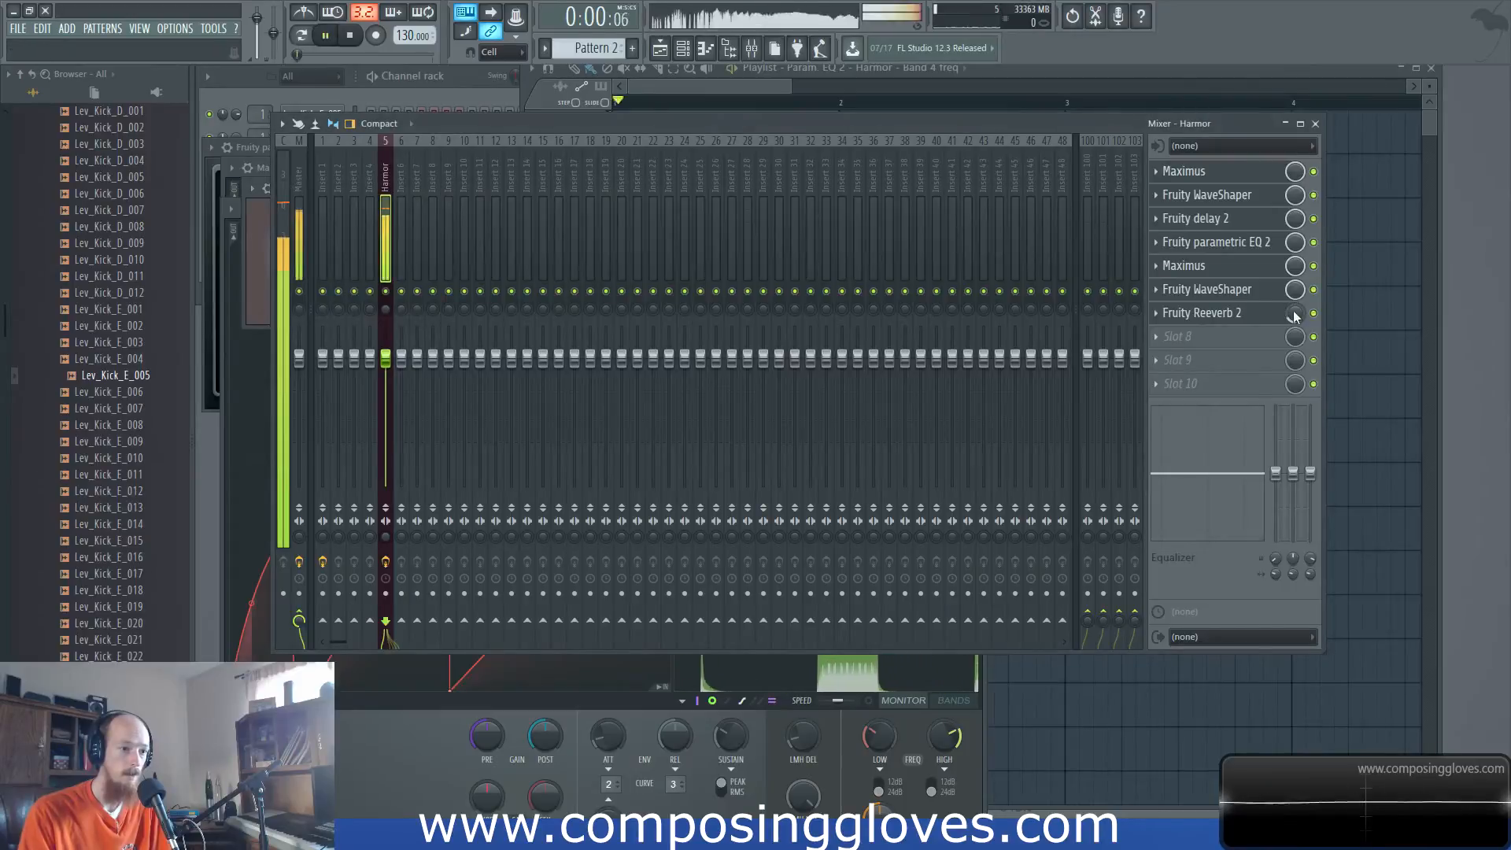
# - Reorder the chain to Fruity delay 2, Maximus, two WaveShapers, parametric EQ 2, Maximus and Reeverb 2, auditioning the arrangements
pyautogui.moveTo(1204, 265); pyautogui.dragTo(1232, 178)
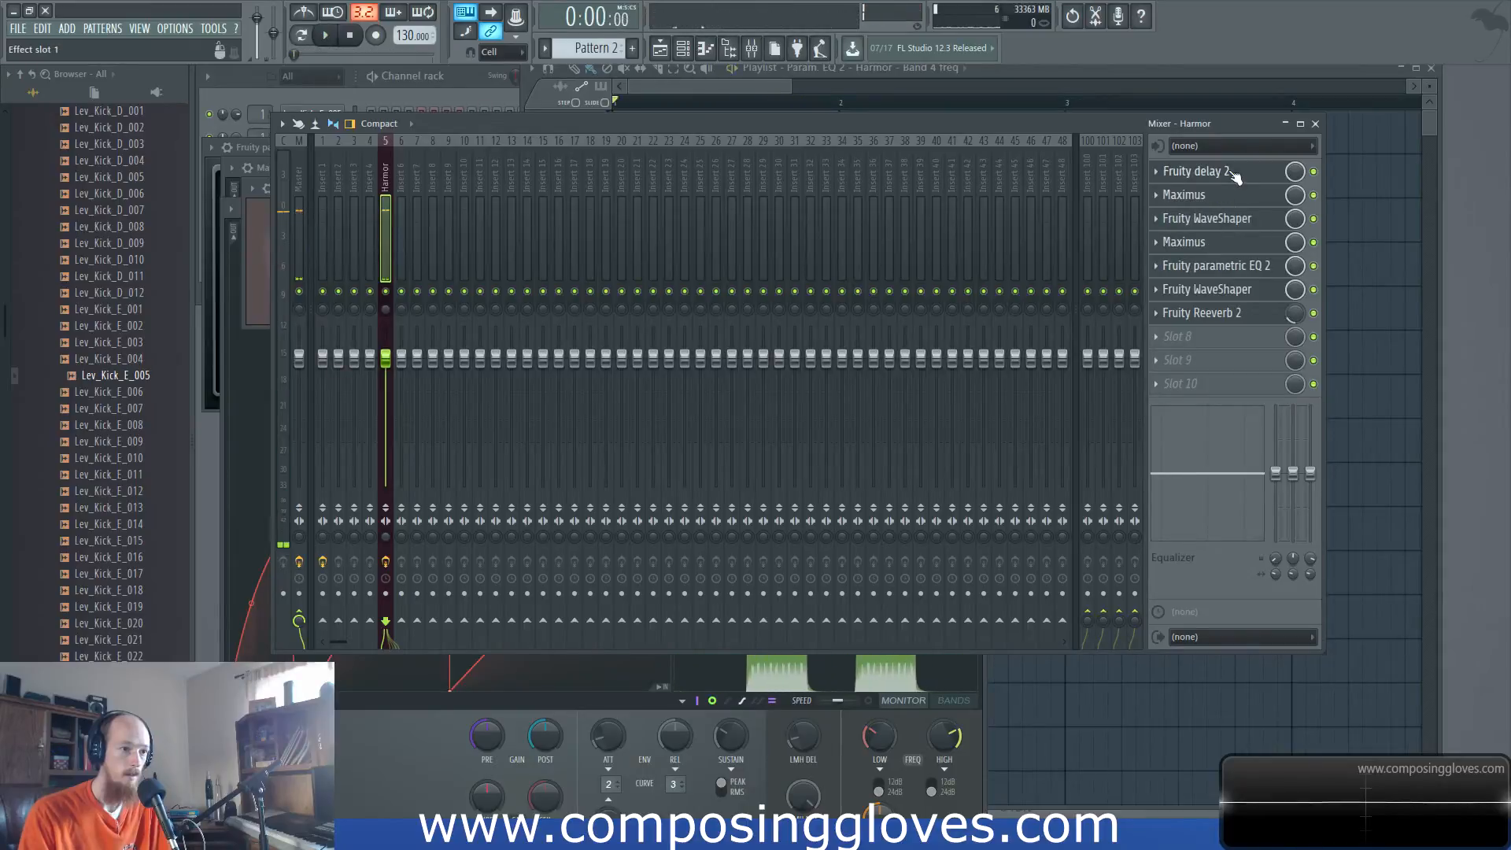
pyautogui.press('space')
pyautogui.moveTo(1216, 240)
pyautogui.mouseDown()
pyautogui.moveTo(1226, 271)
pyautogui.moveTo(1228, 224)
pyautogui.mouseUp()
pyautogui.press('space')
pyautogui.press('space')
pyautogui.press('space')
pyautogui.press('space')
pyautogui.press('space')
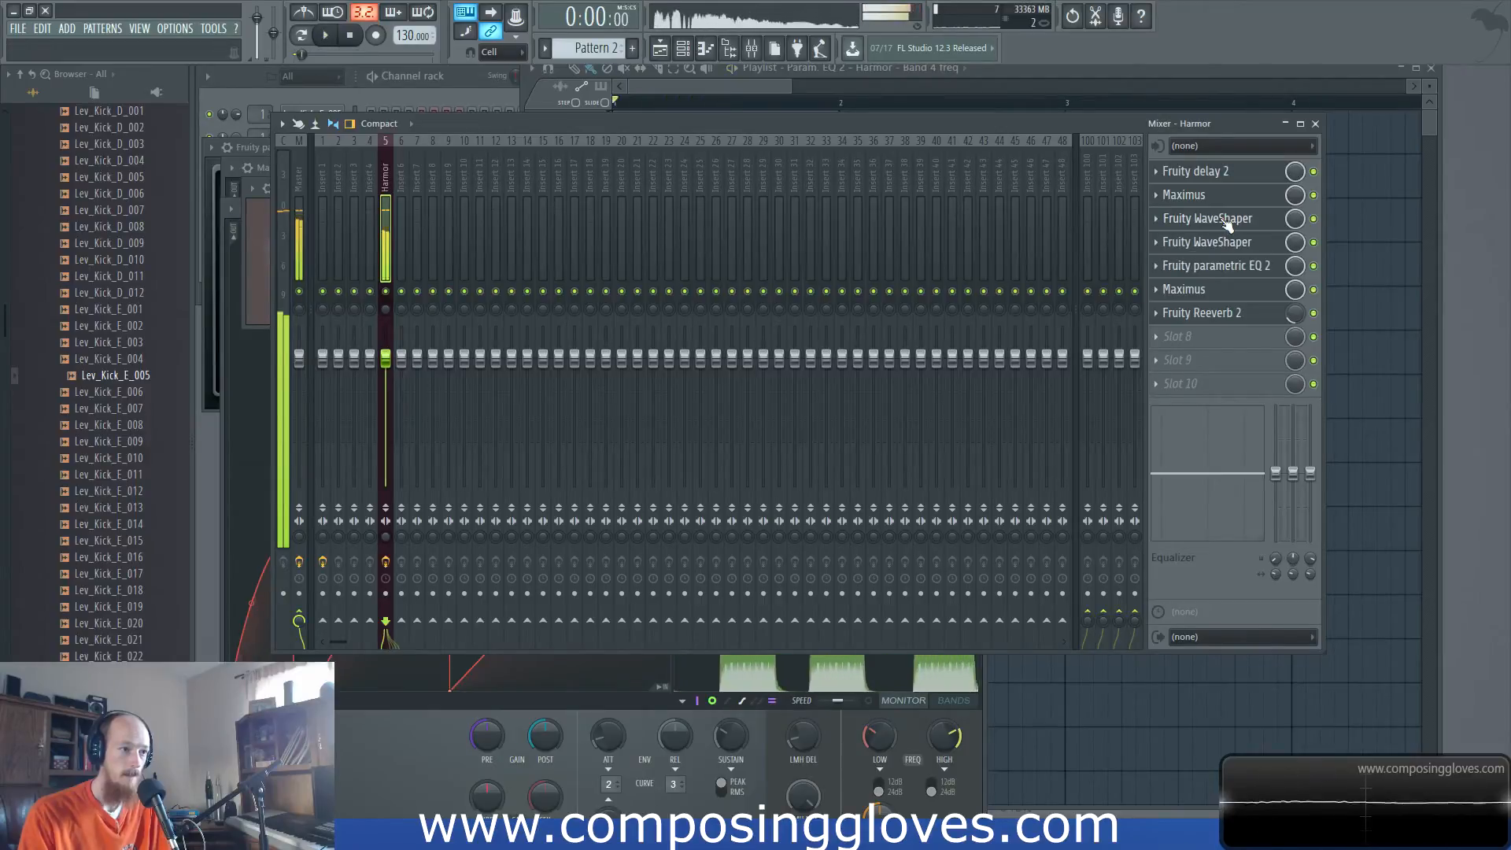
# - Move the mixer lower, view the EQ band 4 frequency automation in the playlist, and return to the Harmor track's effects
pyautogui.moveTo(755, 127); pyautogui.dragTo(716, 206)
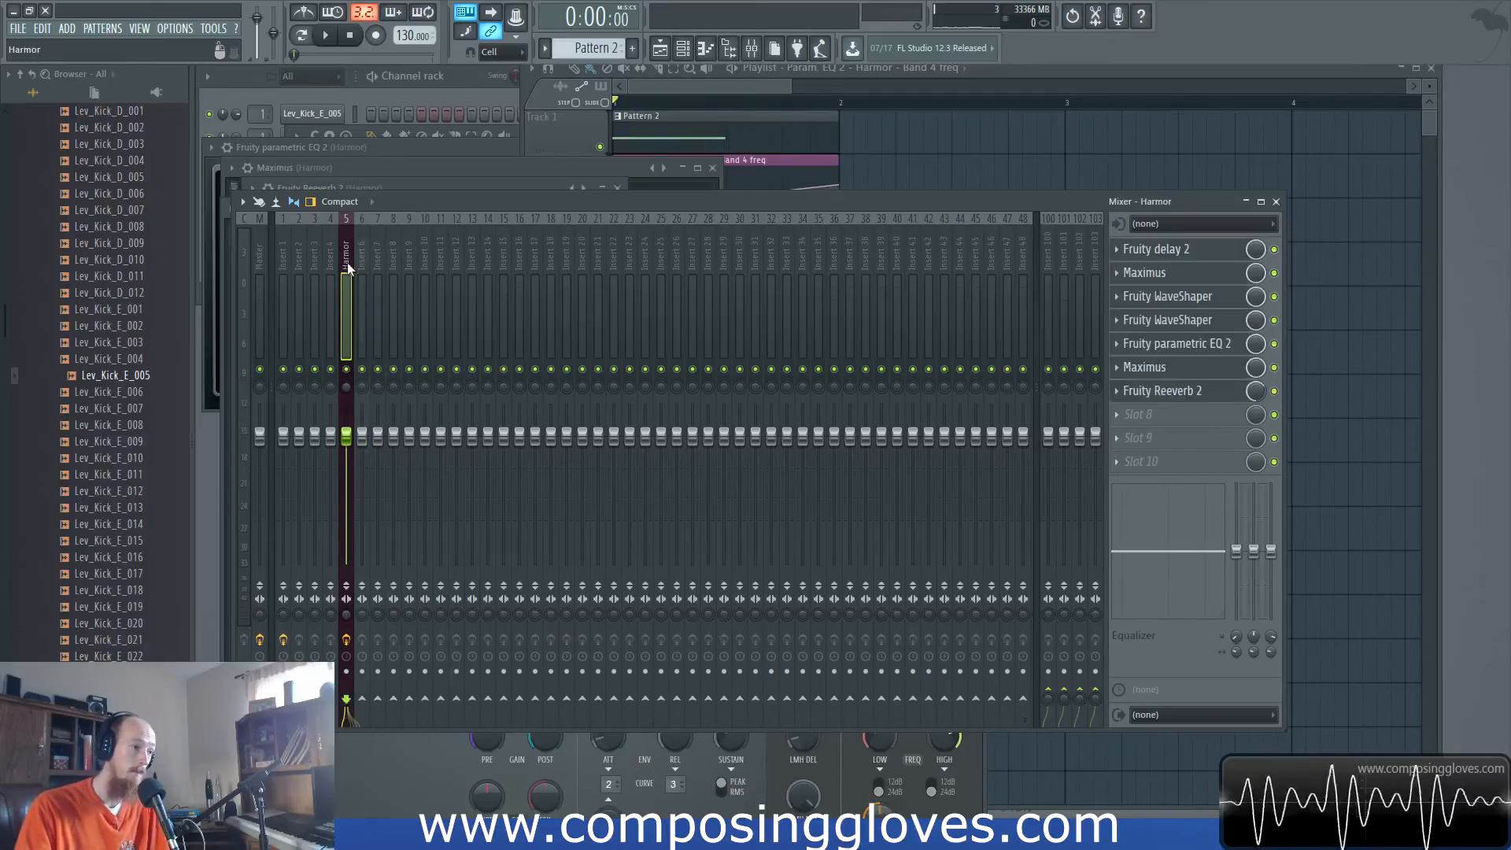
pyautogui.click(702, 83)
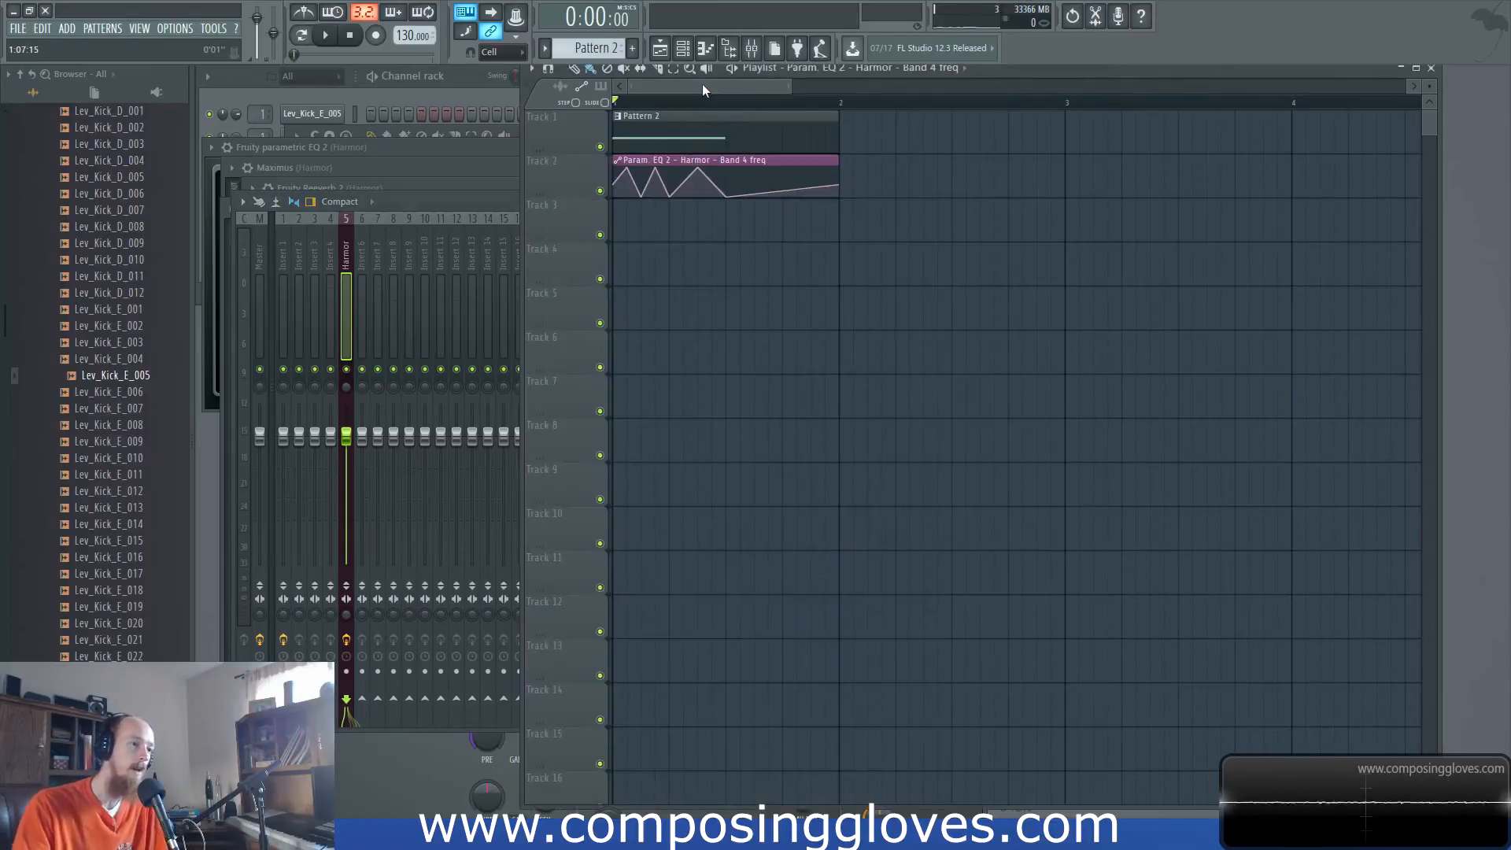
pyautogui.click(344, 234)
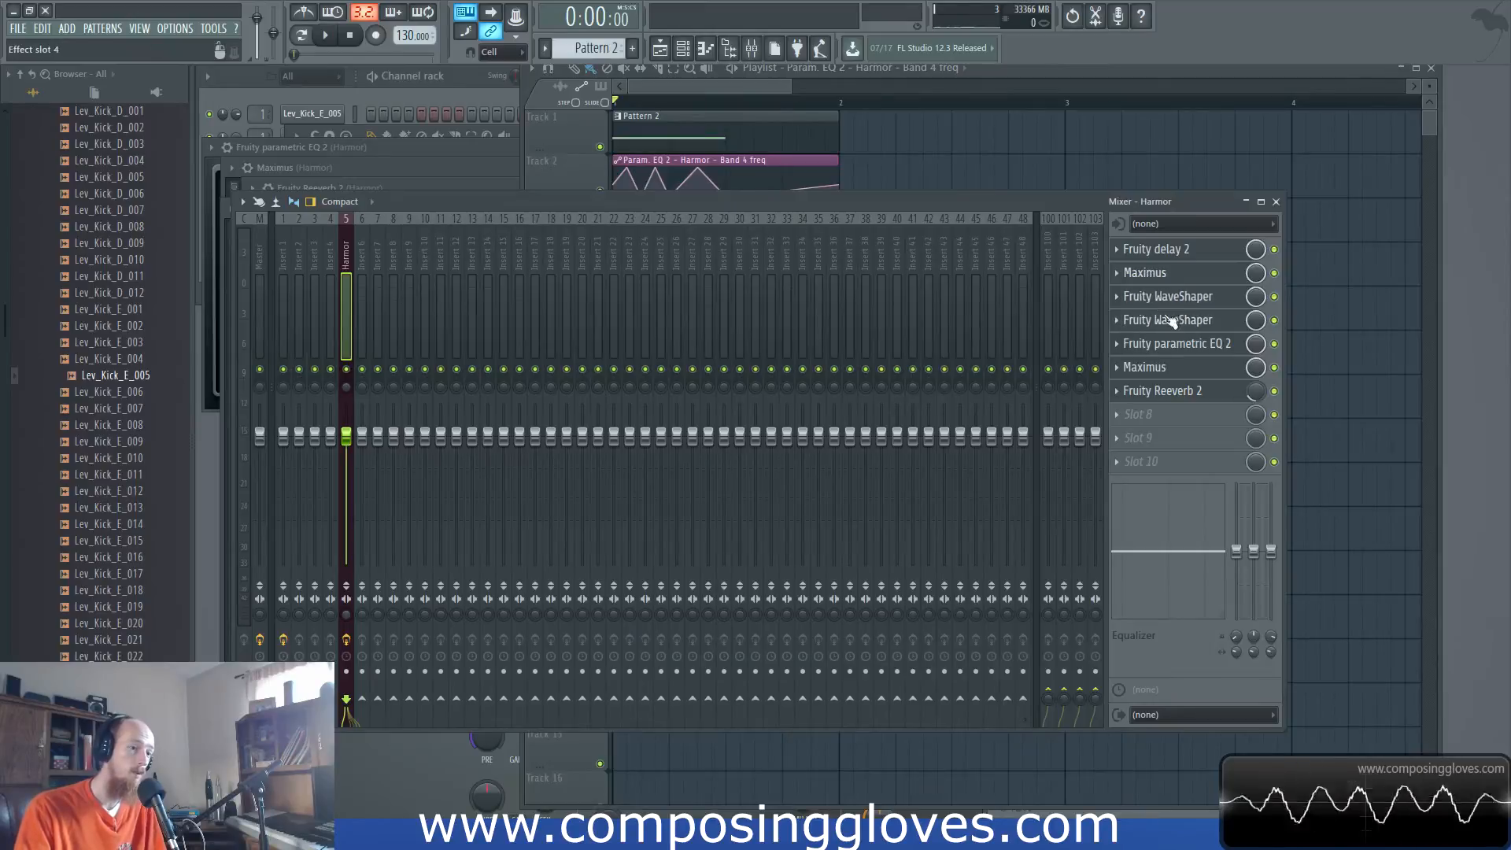
# - Bypass the slot 1 Fruity delay 2, audition the chain without it, and enable it again for comparison
pyautogui.click(1187, 250)
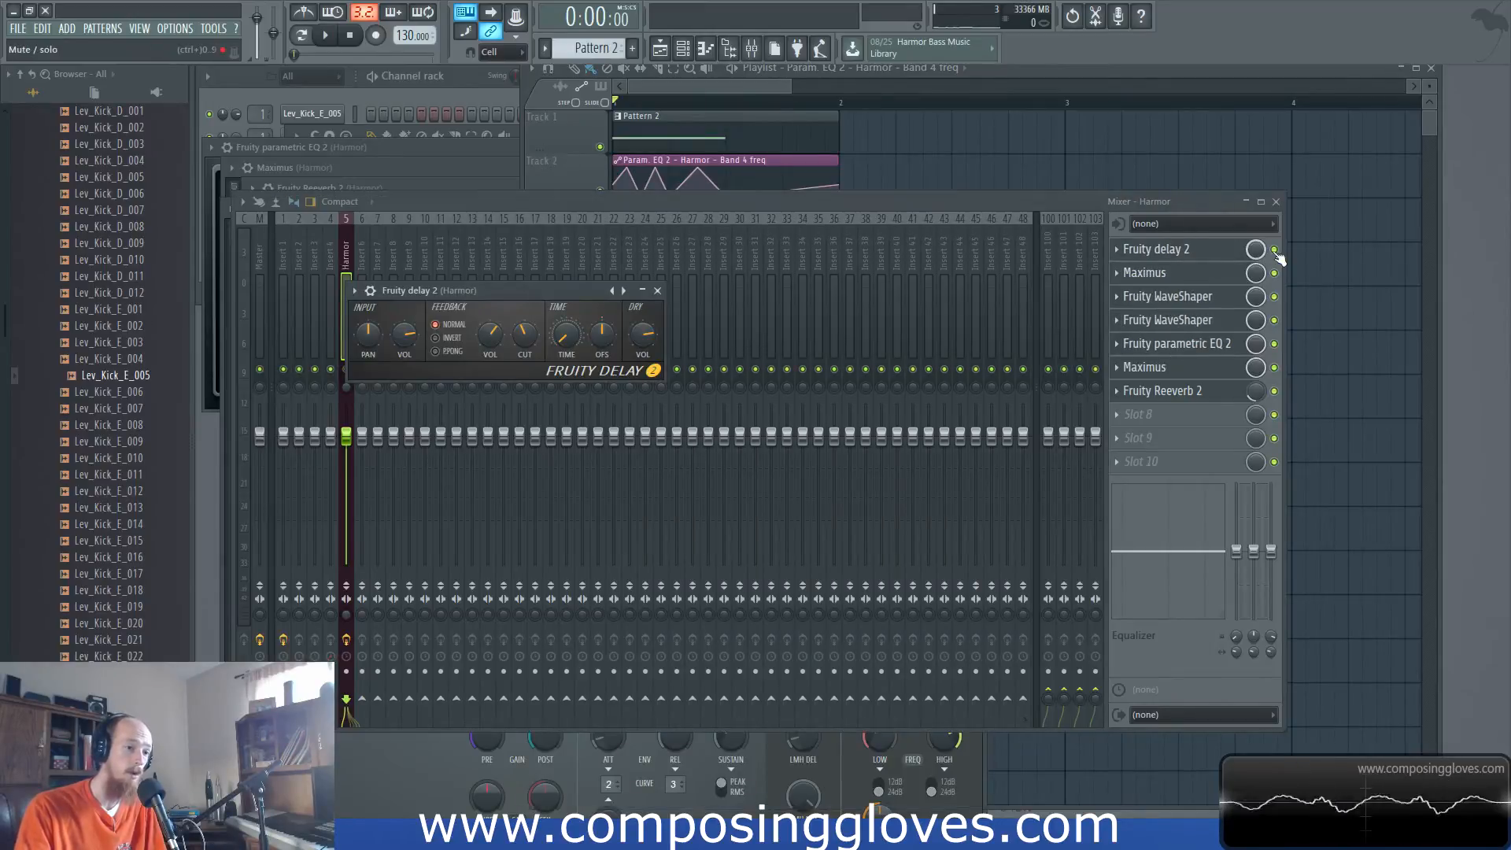
pyautogui.click(1278, 251)
pyautogui.press('space')
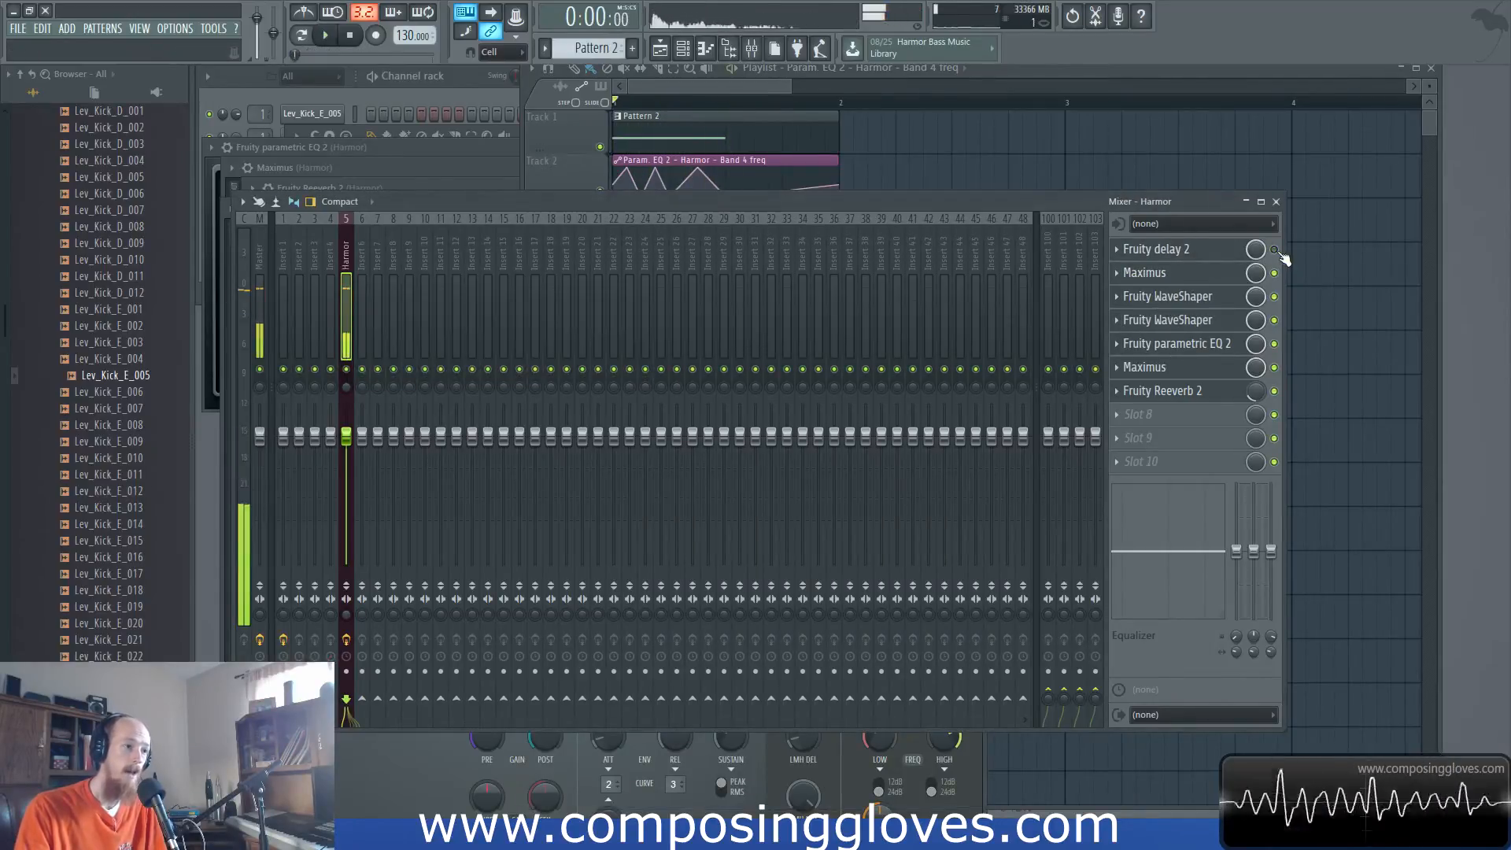
pyautogui.click(1275, 251)
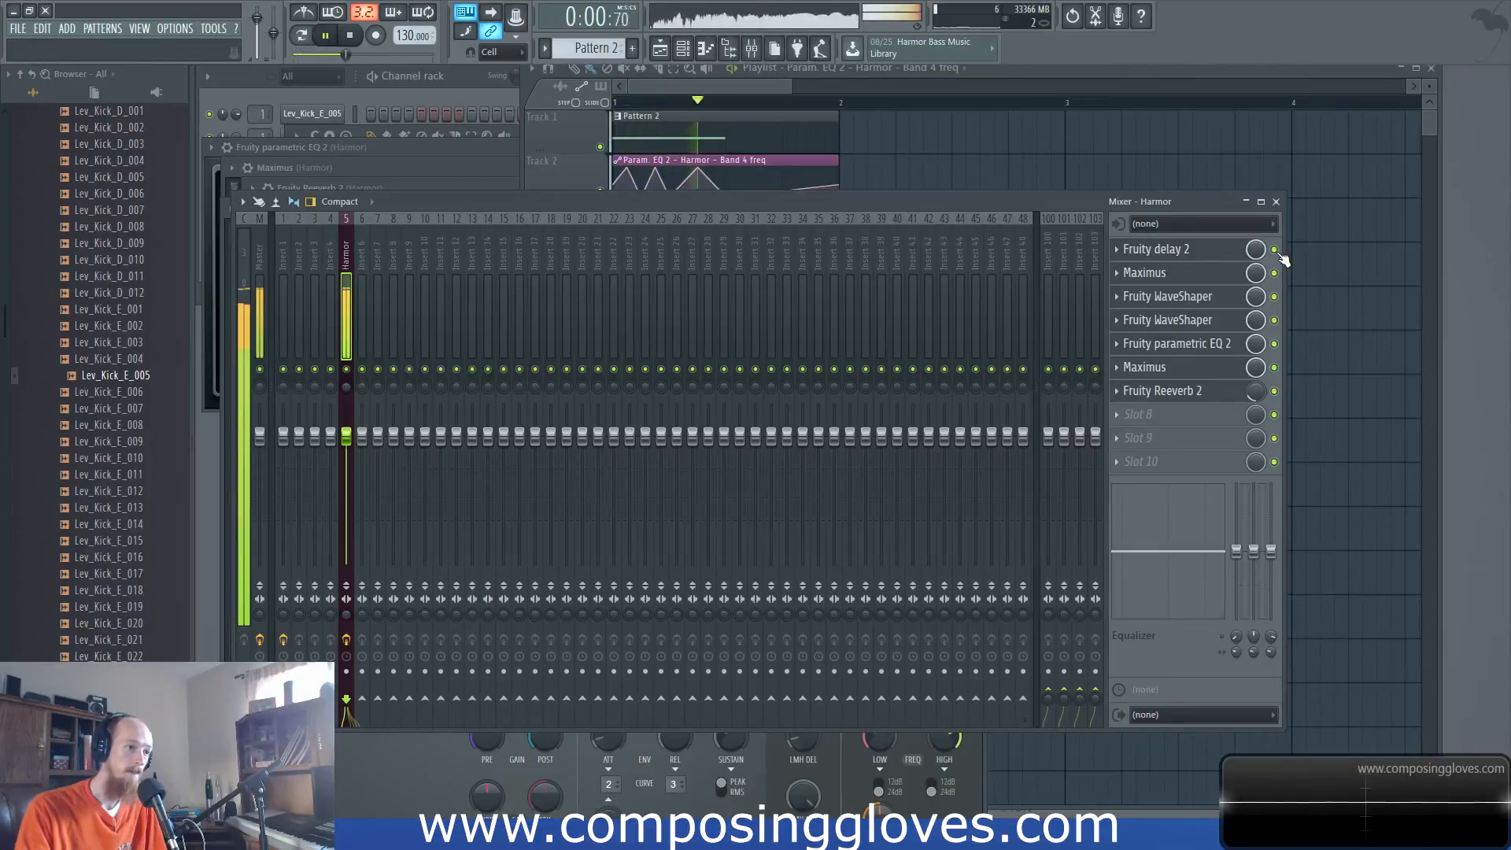
# - Try short delay times, including 0:17 and 0:16, in the slot 1 Fruity delay 2 with repeated playback, and close its window
pyautogui.click(1187, 249)
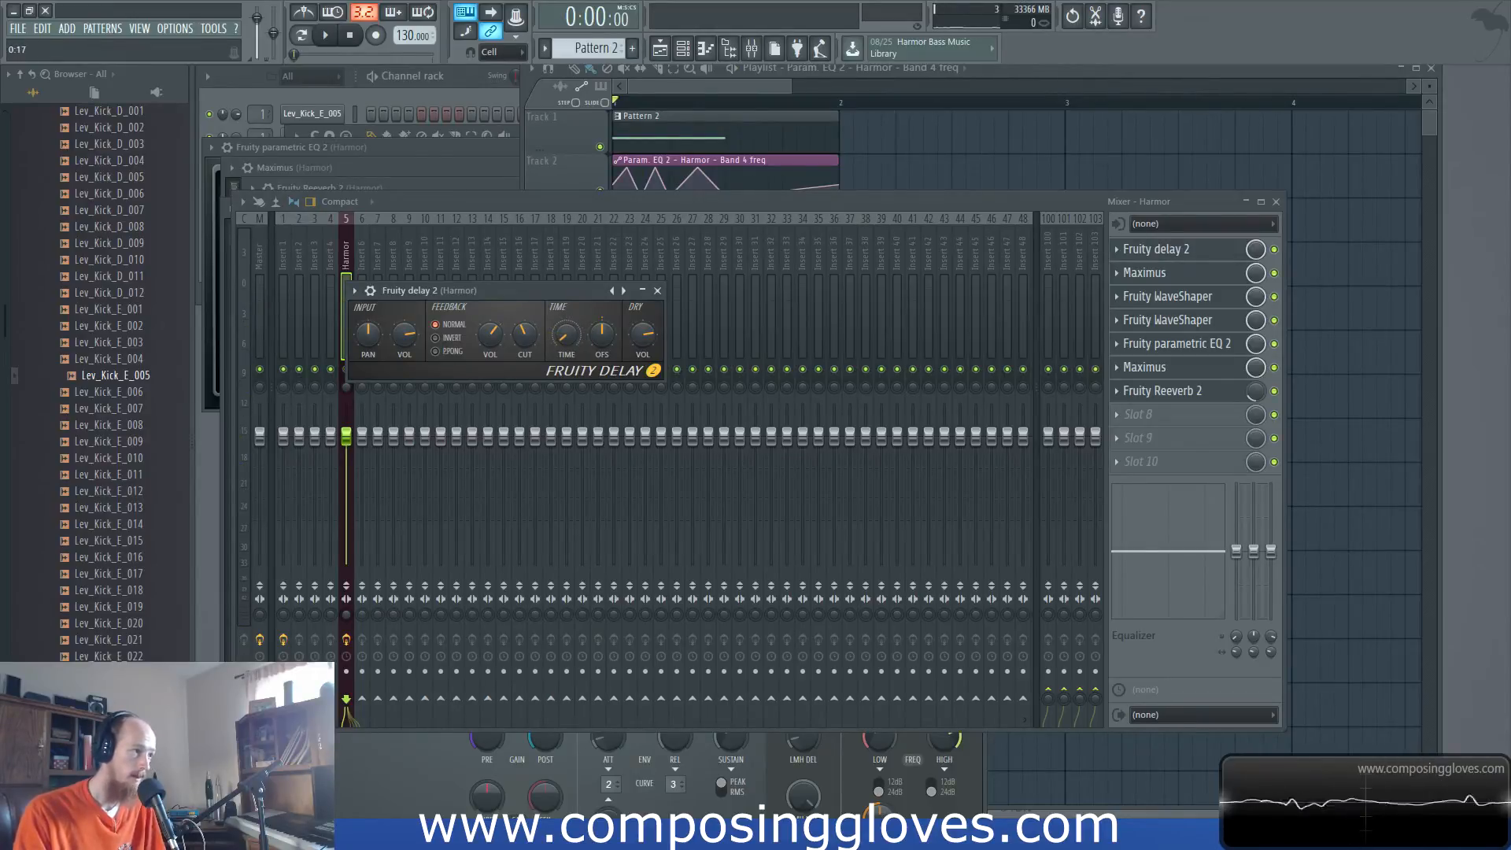
pyautogui.press('space')
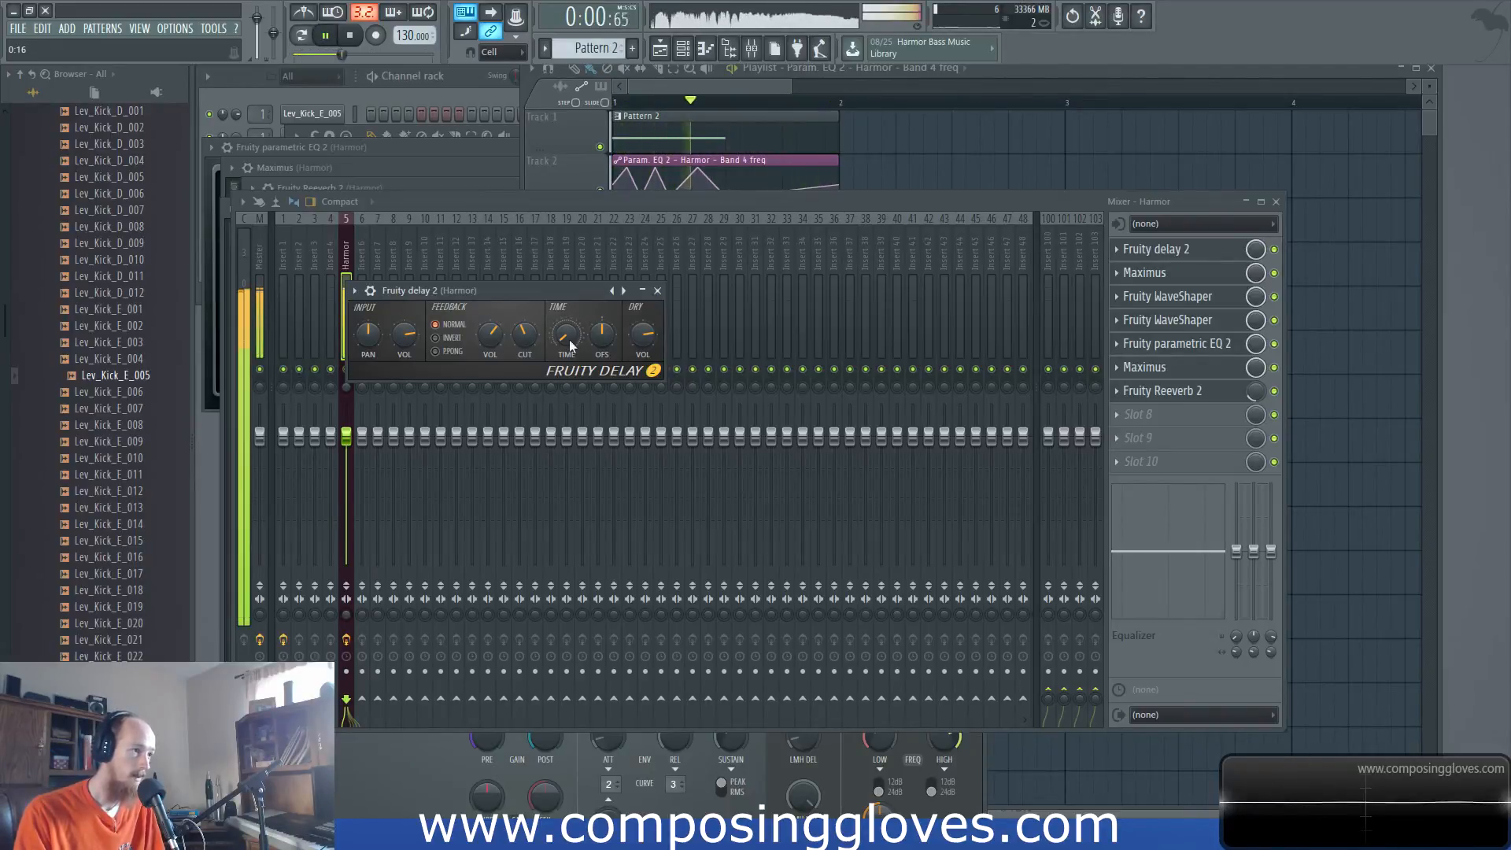
pyautogui.press('space')
pyautogui.press('space')
pyautogui.press('space')
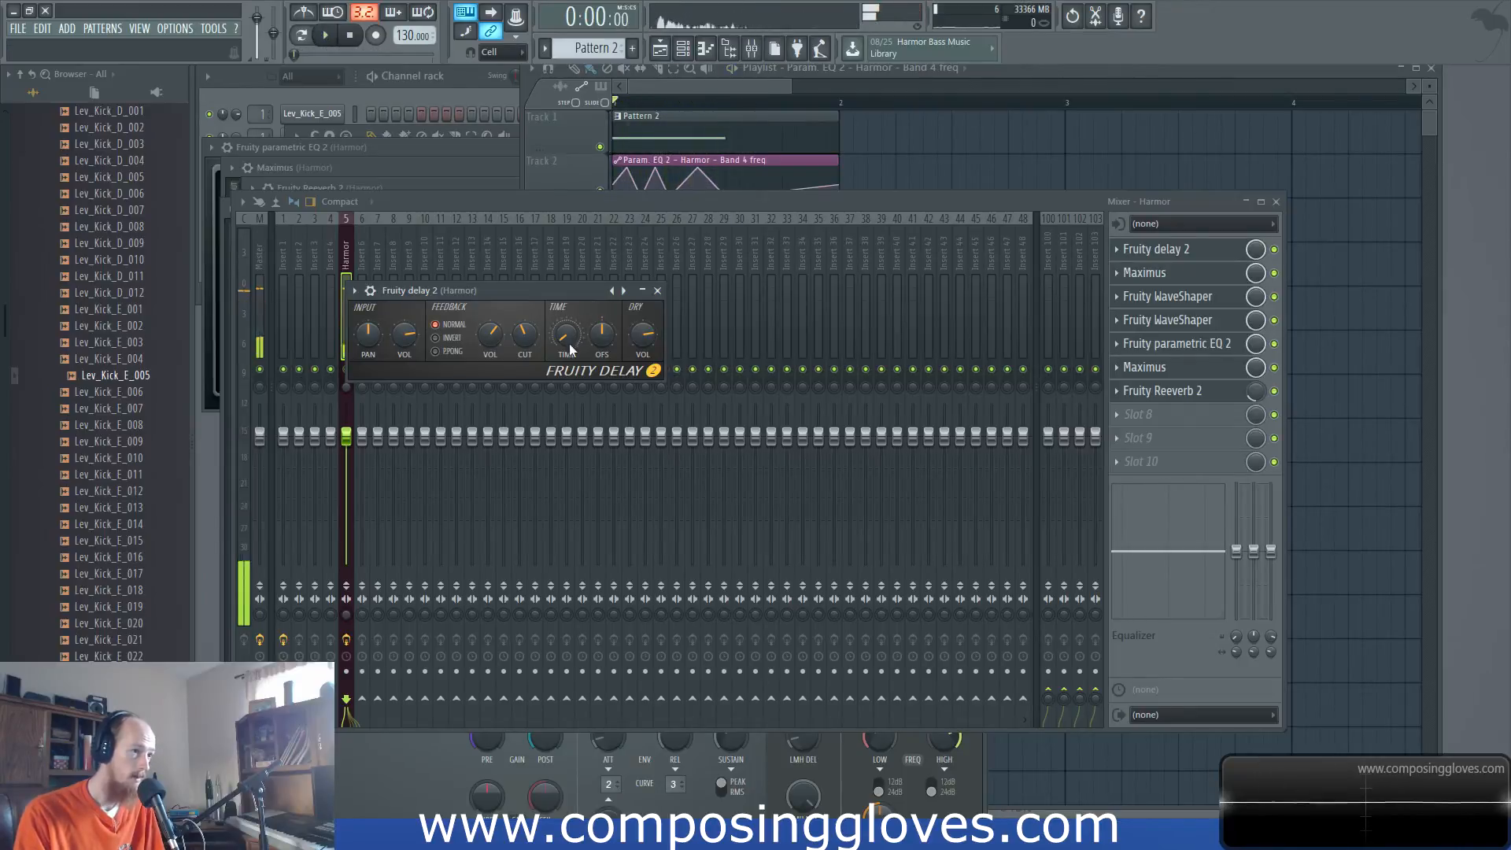
pyautogui.press('space')
pyautogui.press('space')
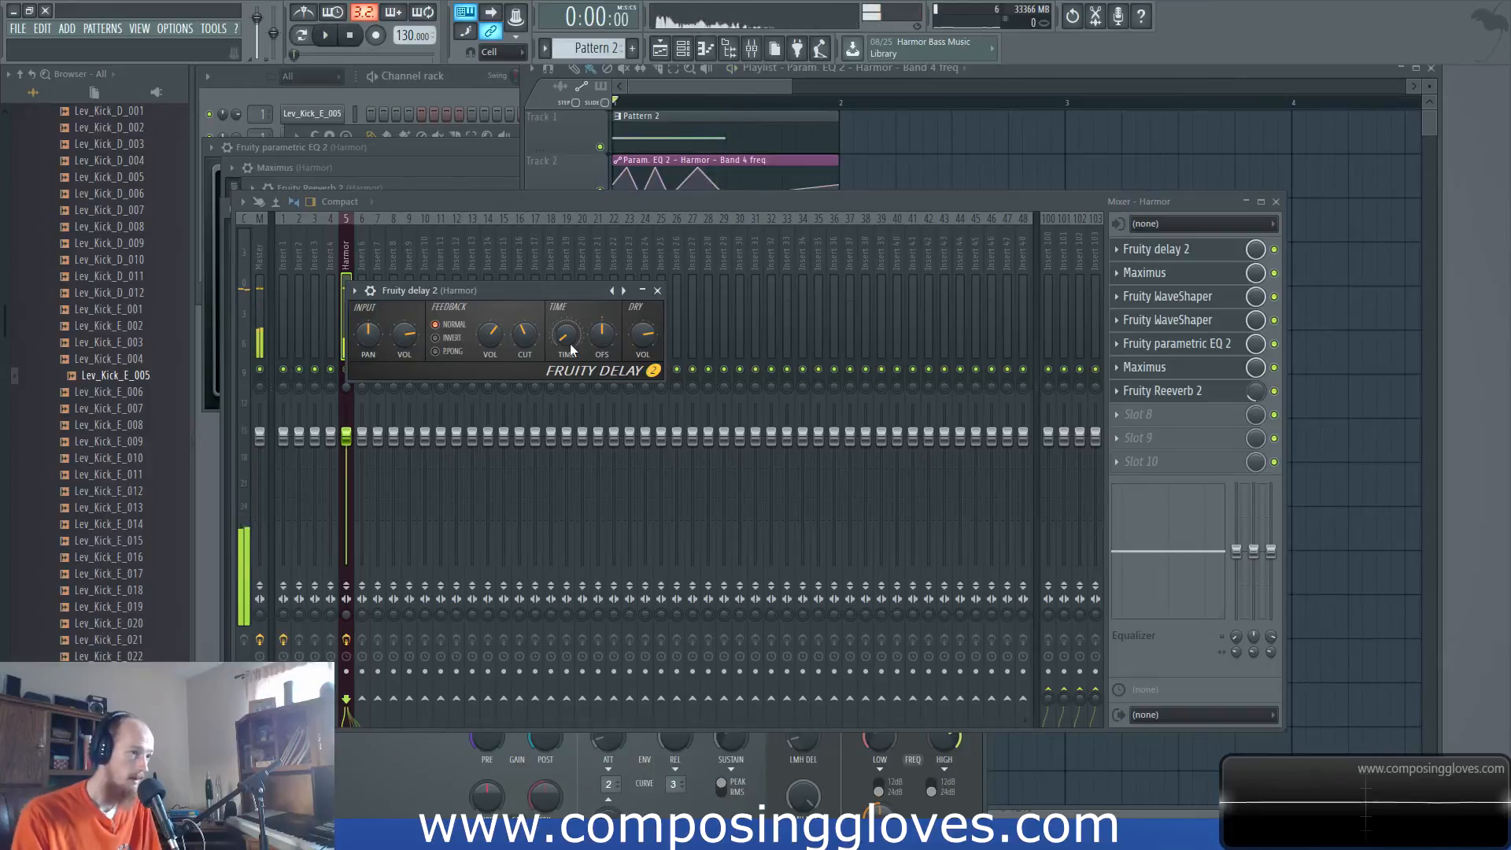
pyautogui.press('space')
pyautogui.press('space')
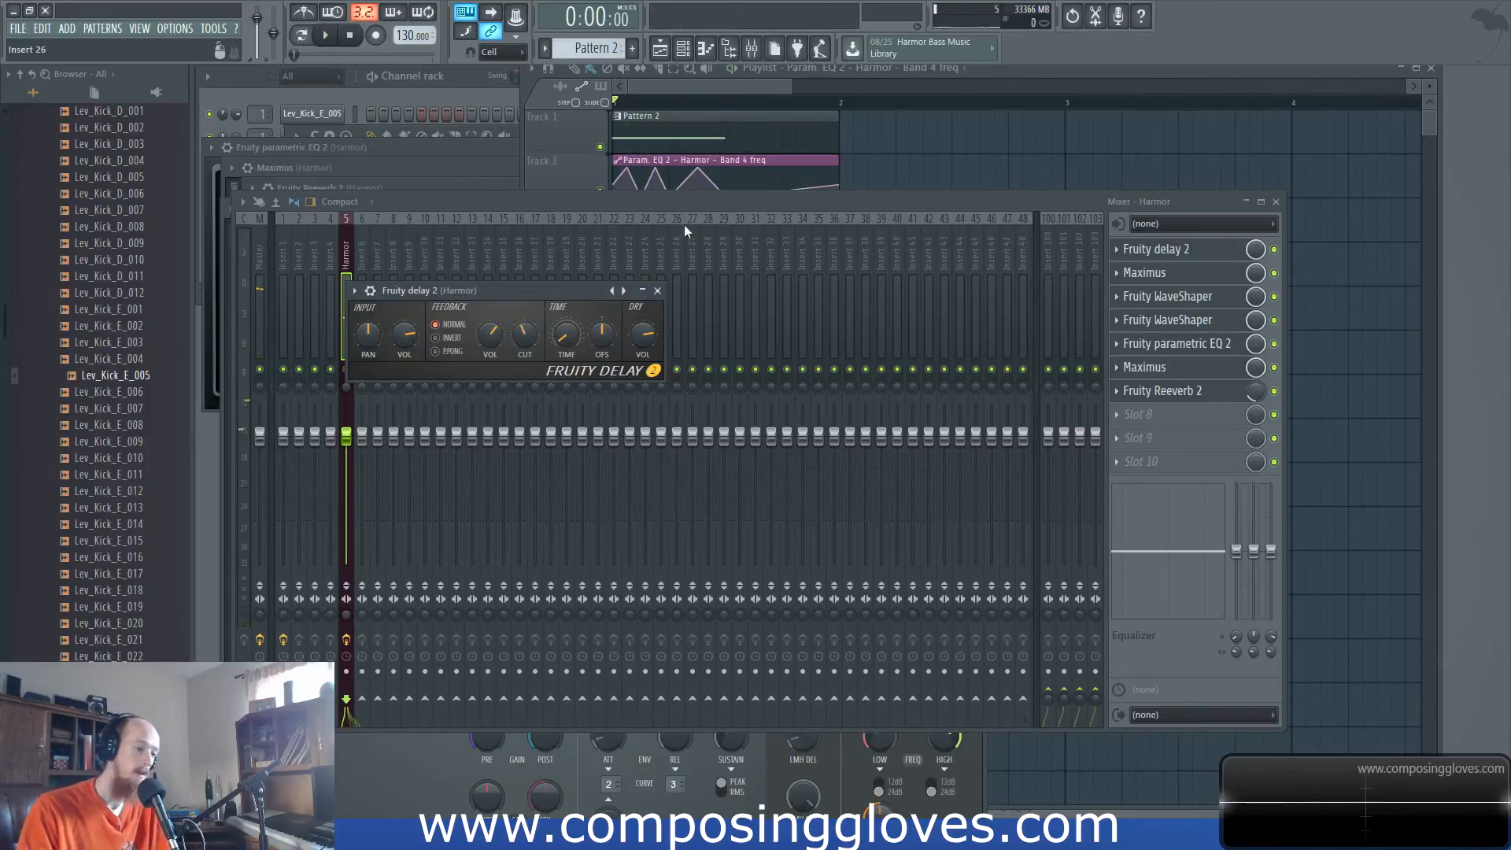
pyautogui.click(658, 291)
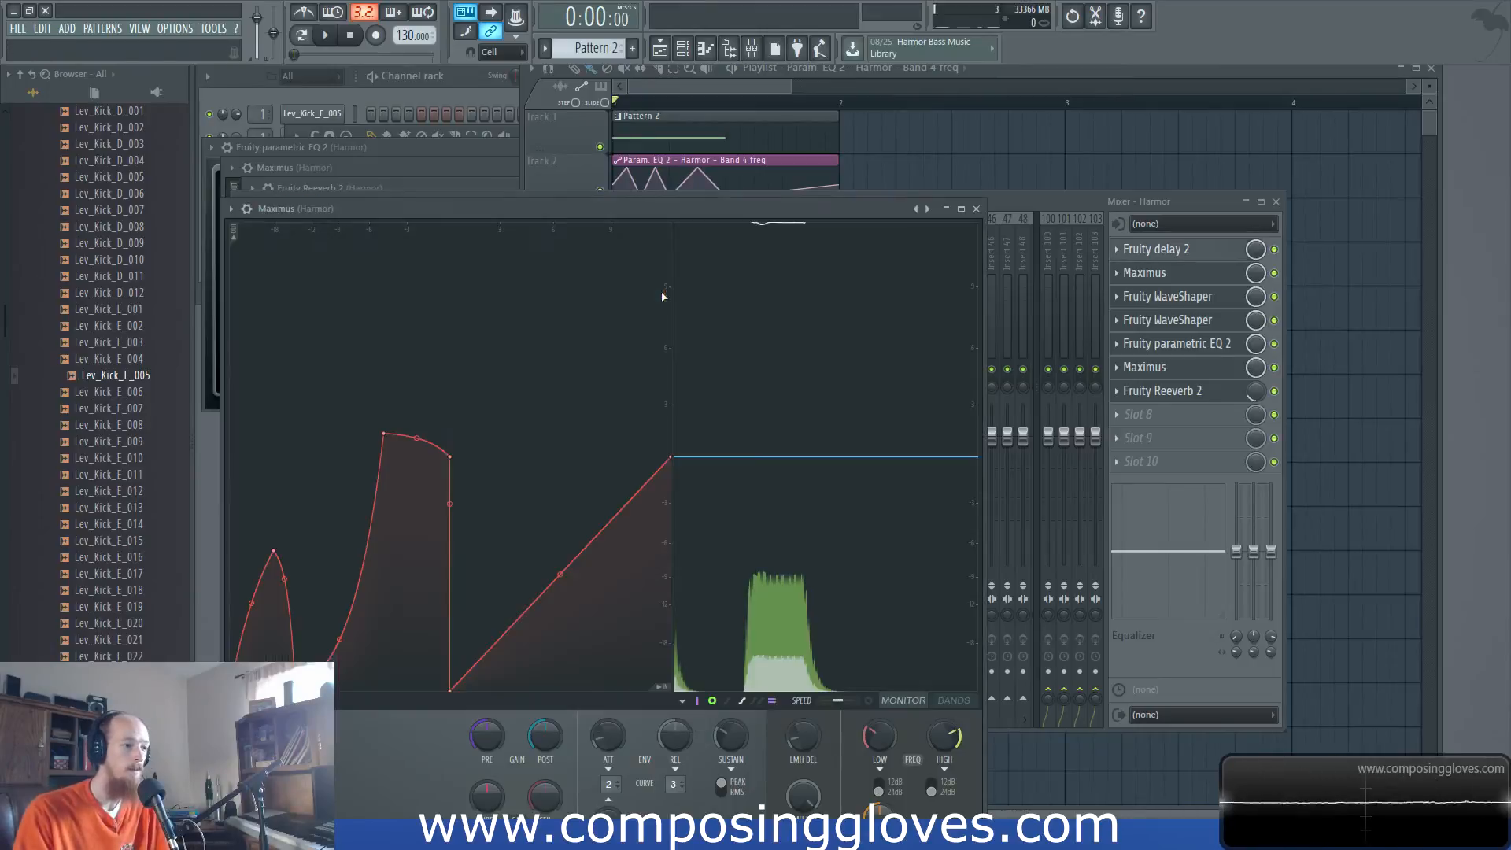
# - Close the open Harmor effect windows, including the WaveShapers, parametric EQ 2 and Reeverb 2, and move the mixer slightly lower
pyautogui.click(976, 209)
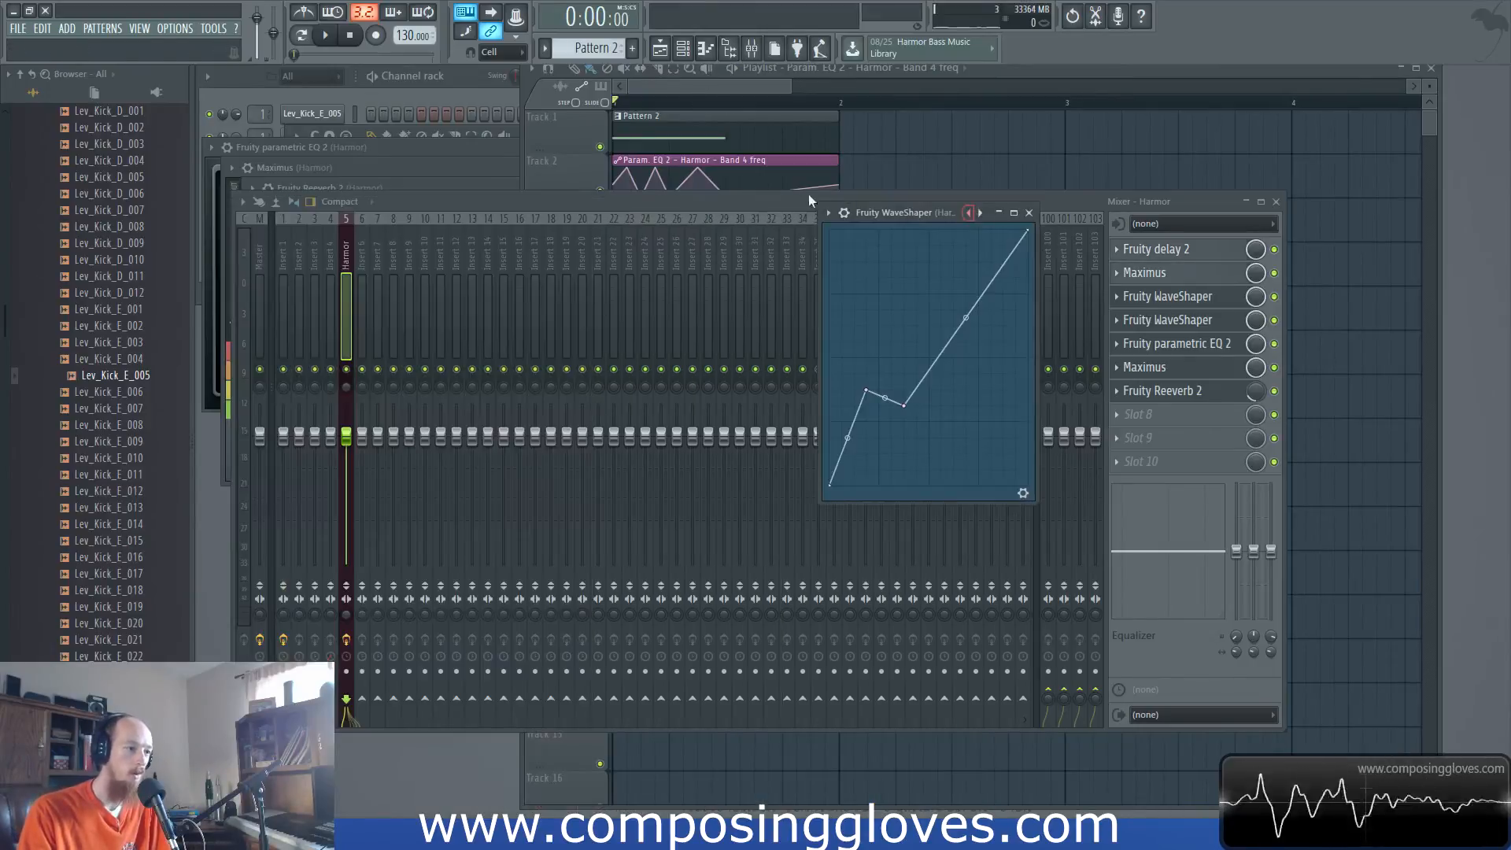
pyautogui.click(1028, 213)
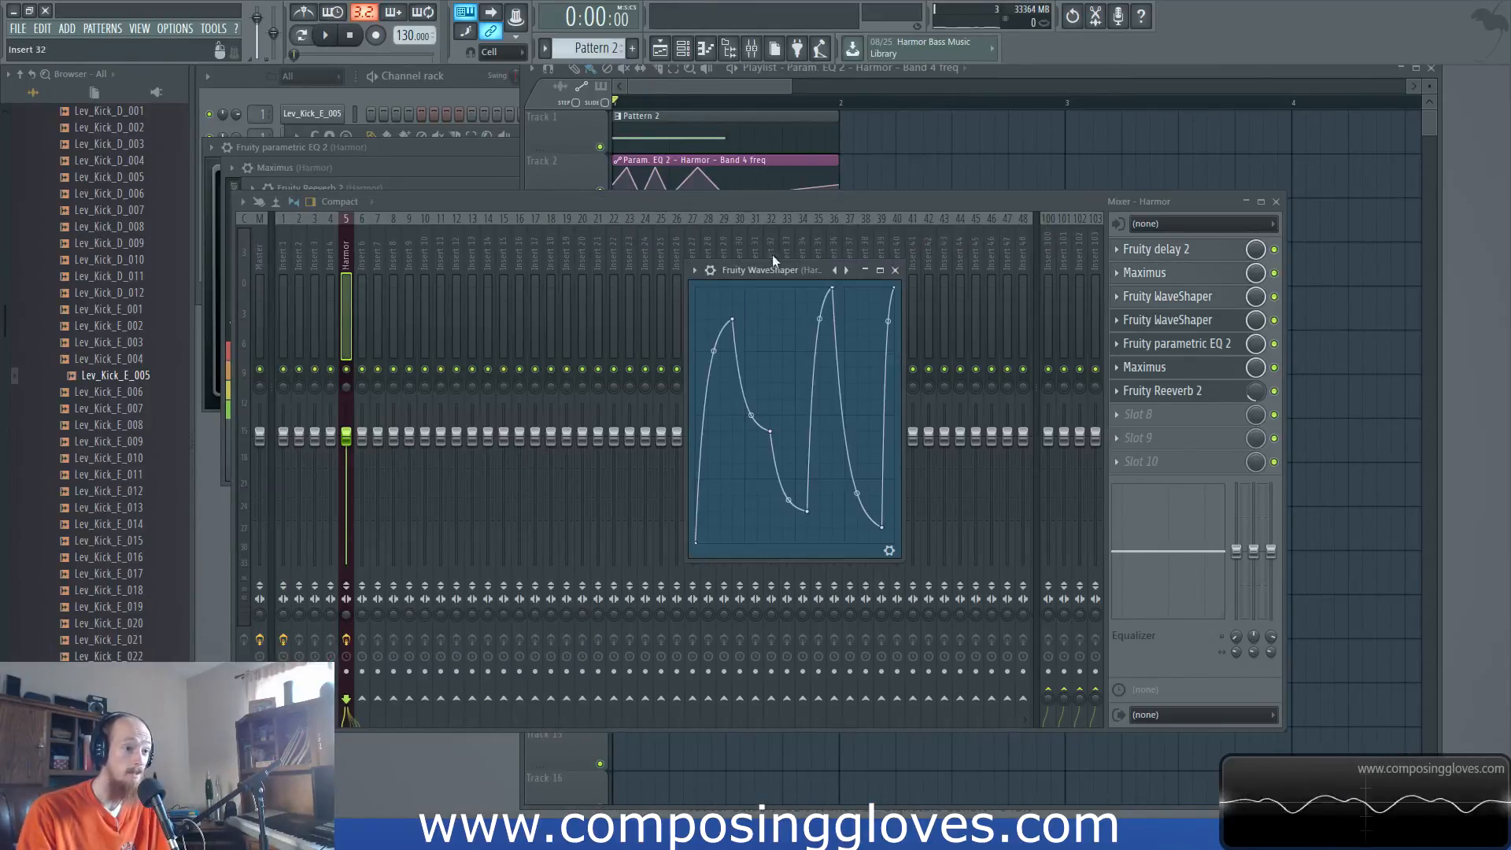
pyautogui.click(895, 270)
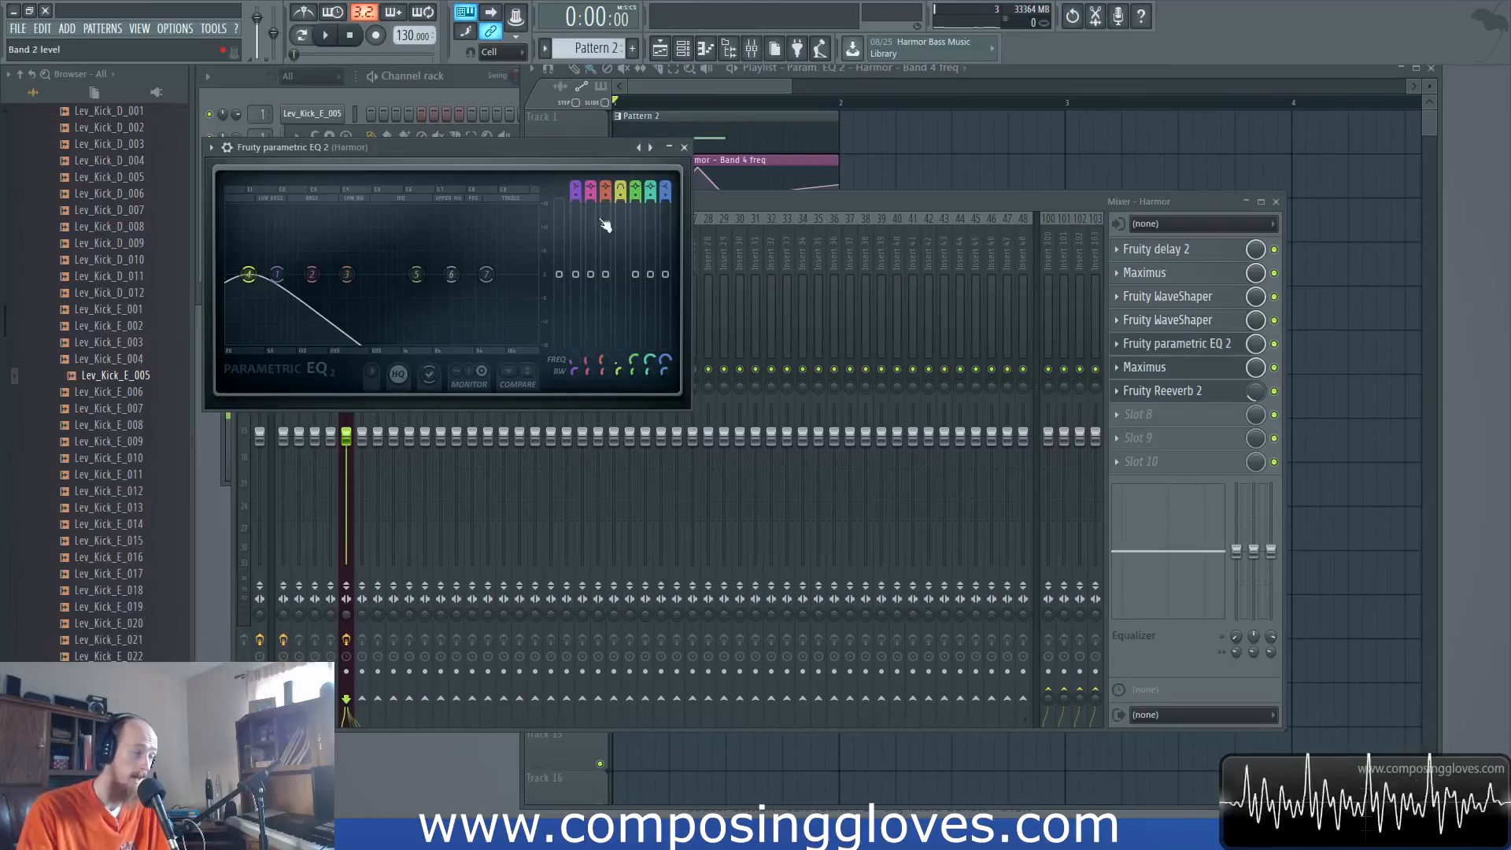
pyautogui.click(683, 149)
pyautogui.click(713, 167)
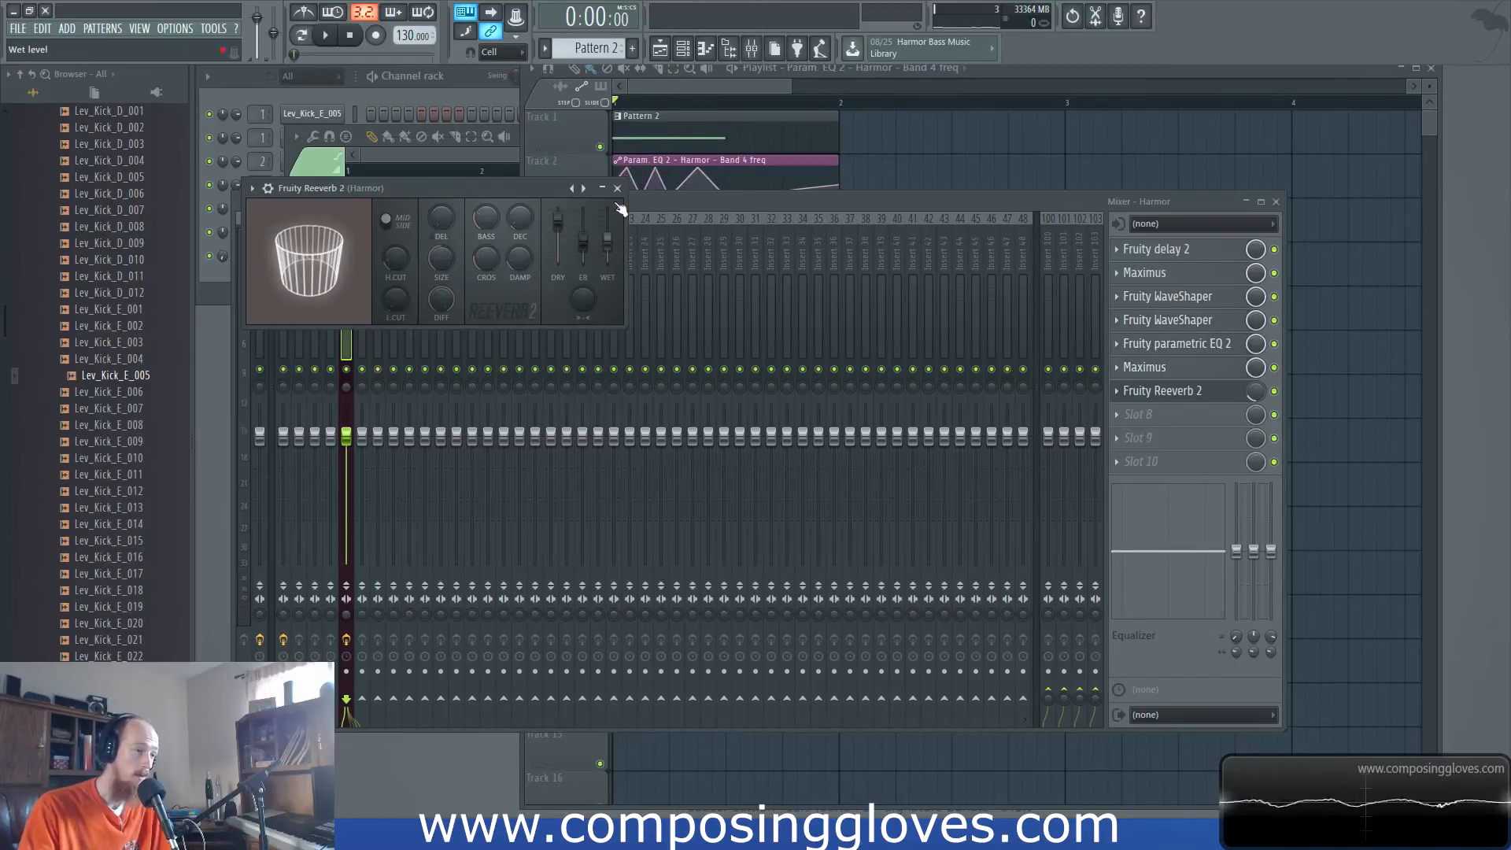
pyautogui.click(620, 189)
pyautogui.moveTo(622, 205); pyautogui.dragTo(620, 219)
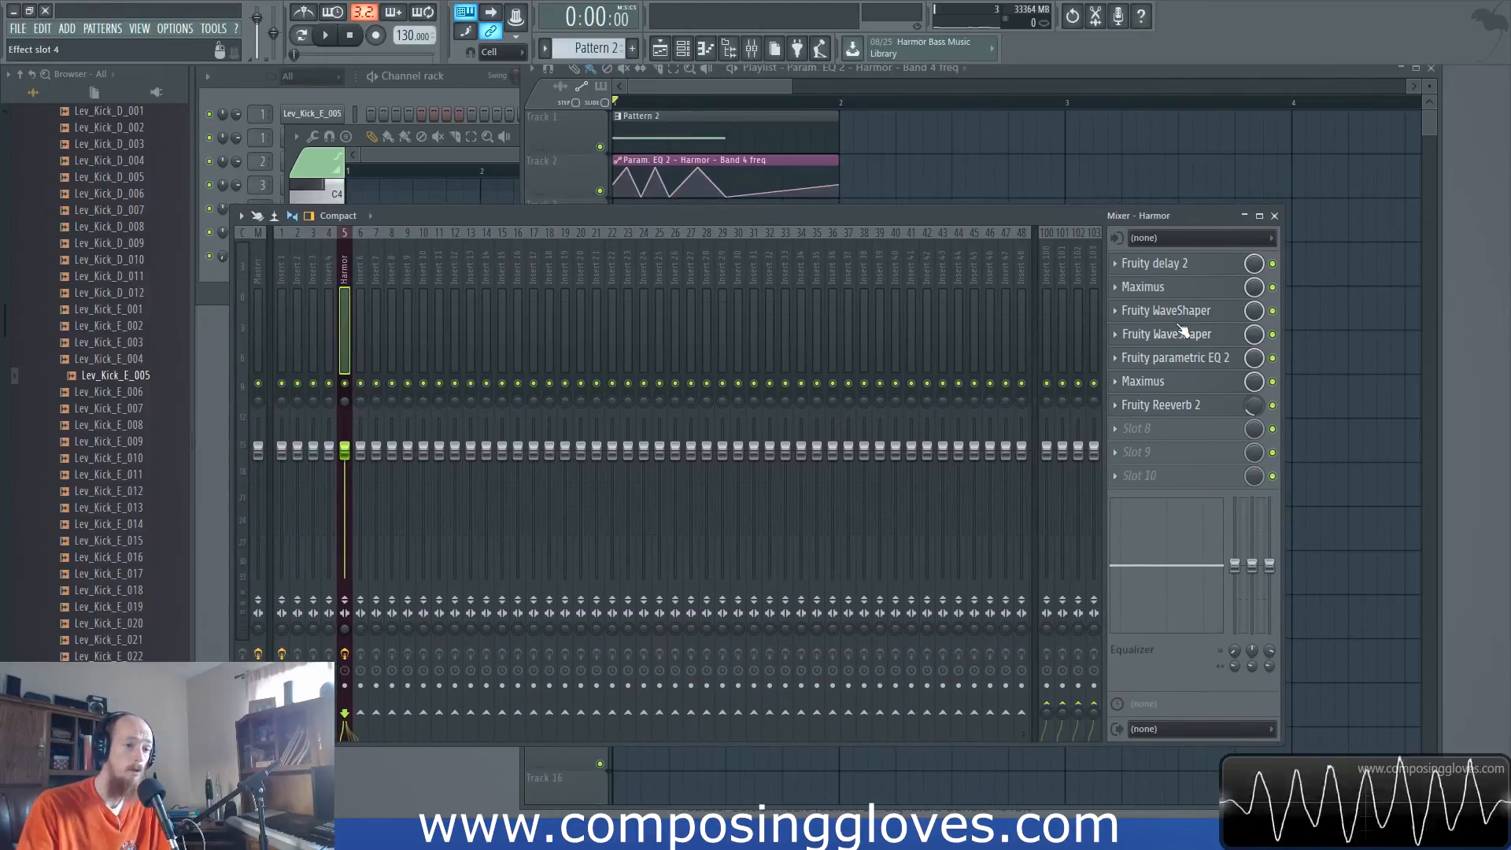
# - Check the effect slots of the Harmor, Insert 2, Master and neighbouring mixer tracks, ending on Insert 1
pyautogui.click(293, 284)
pyautogui.click(358, 287)
pyautogui.click(350, 288)
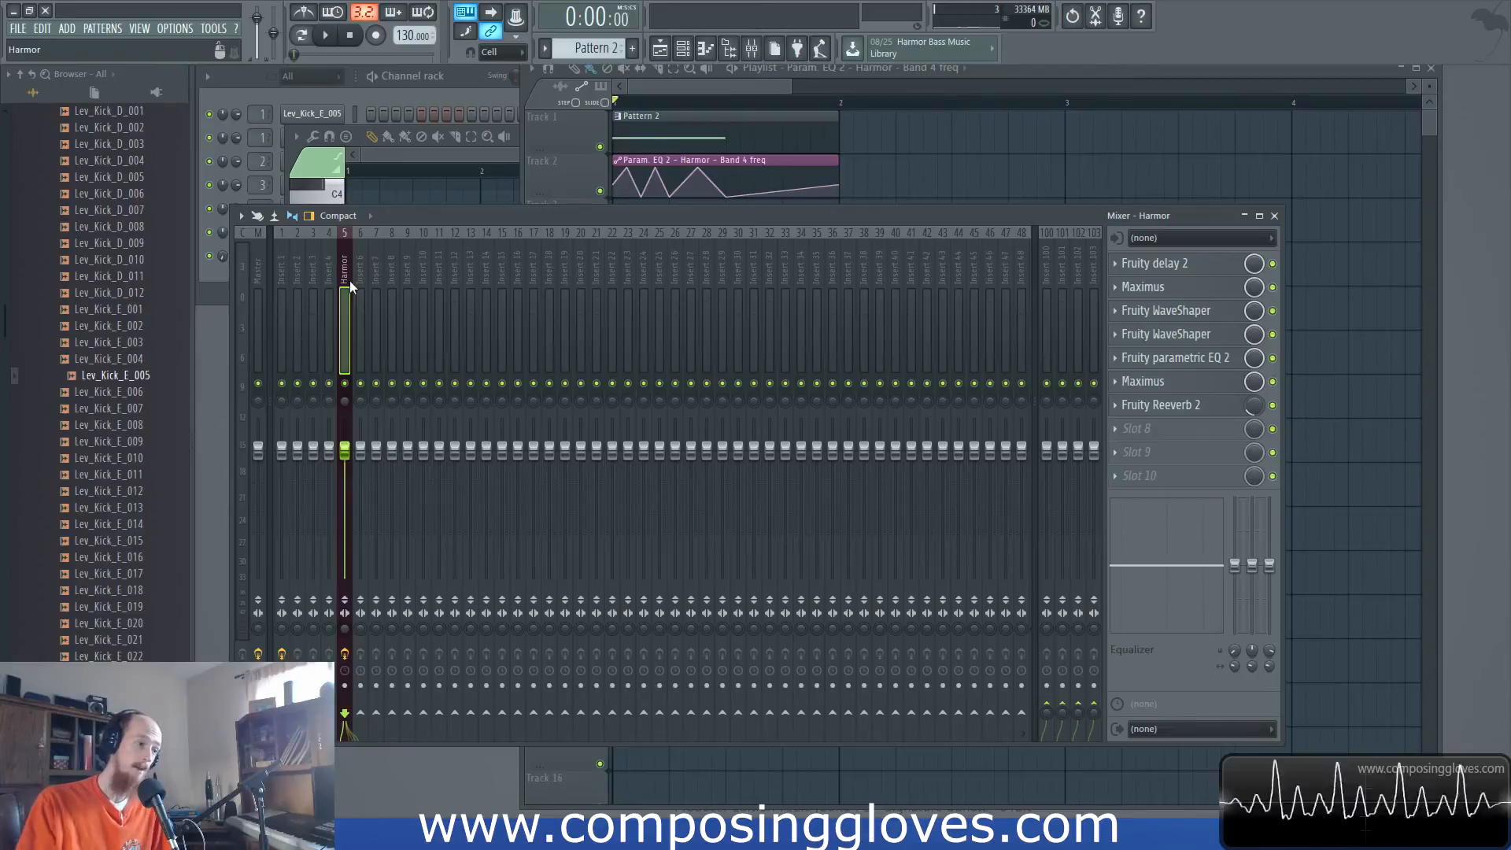
pyautogui.click(328, 280)
pyautogui.click(298, 282)
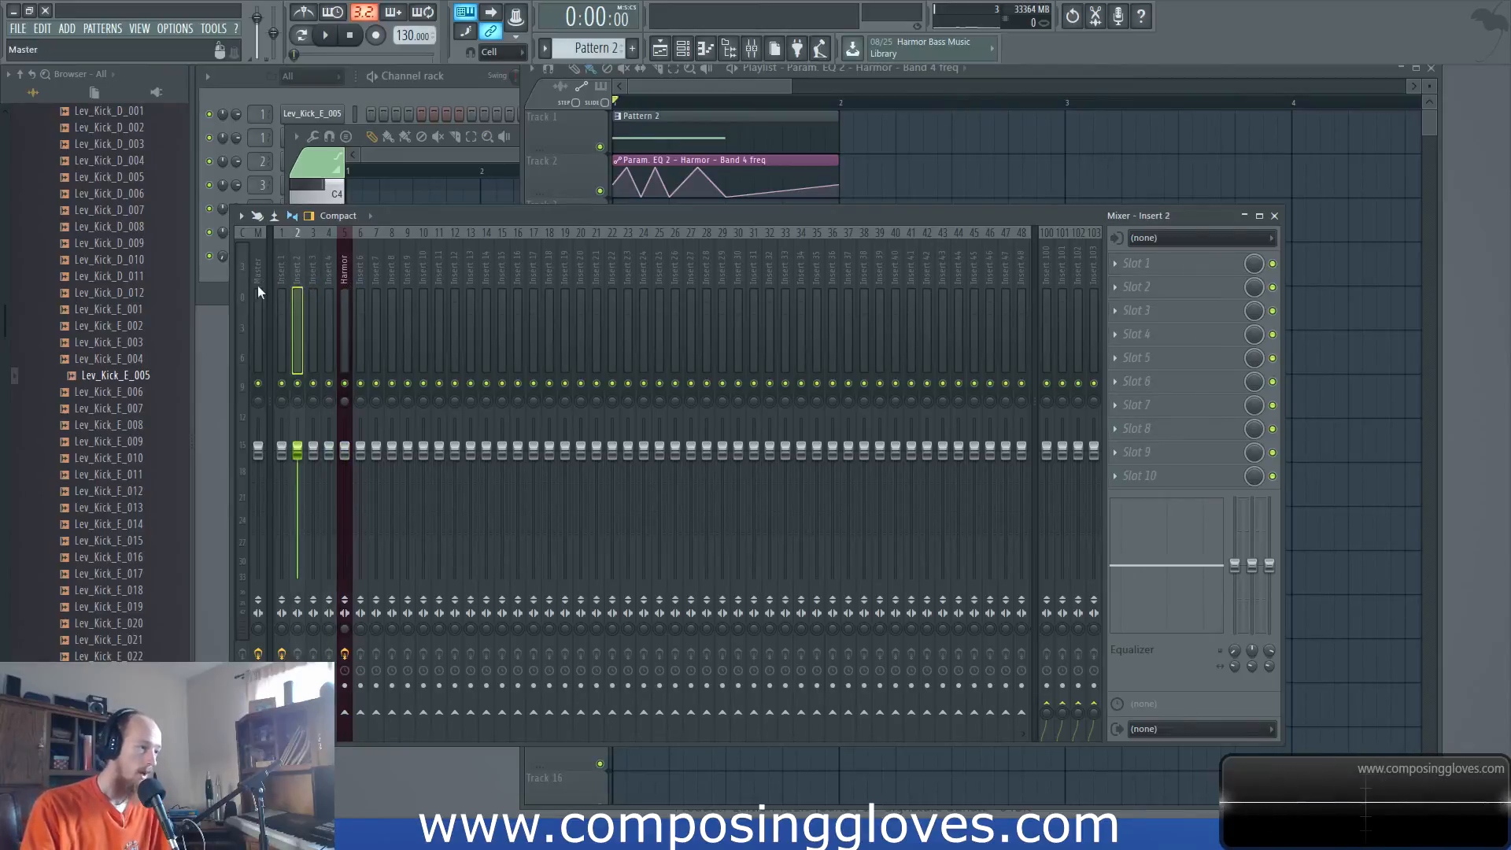
pyautogui.click(258, 285)
pyautogui.click(281, 285)
# - View Insert 1's Fruity parametric EQ 2 and Maximus settings, and close both effect windows
pyautogui.click(1149, 264)
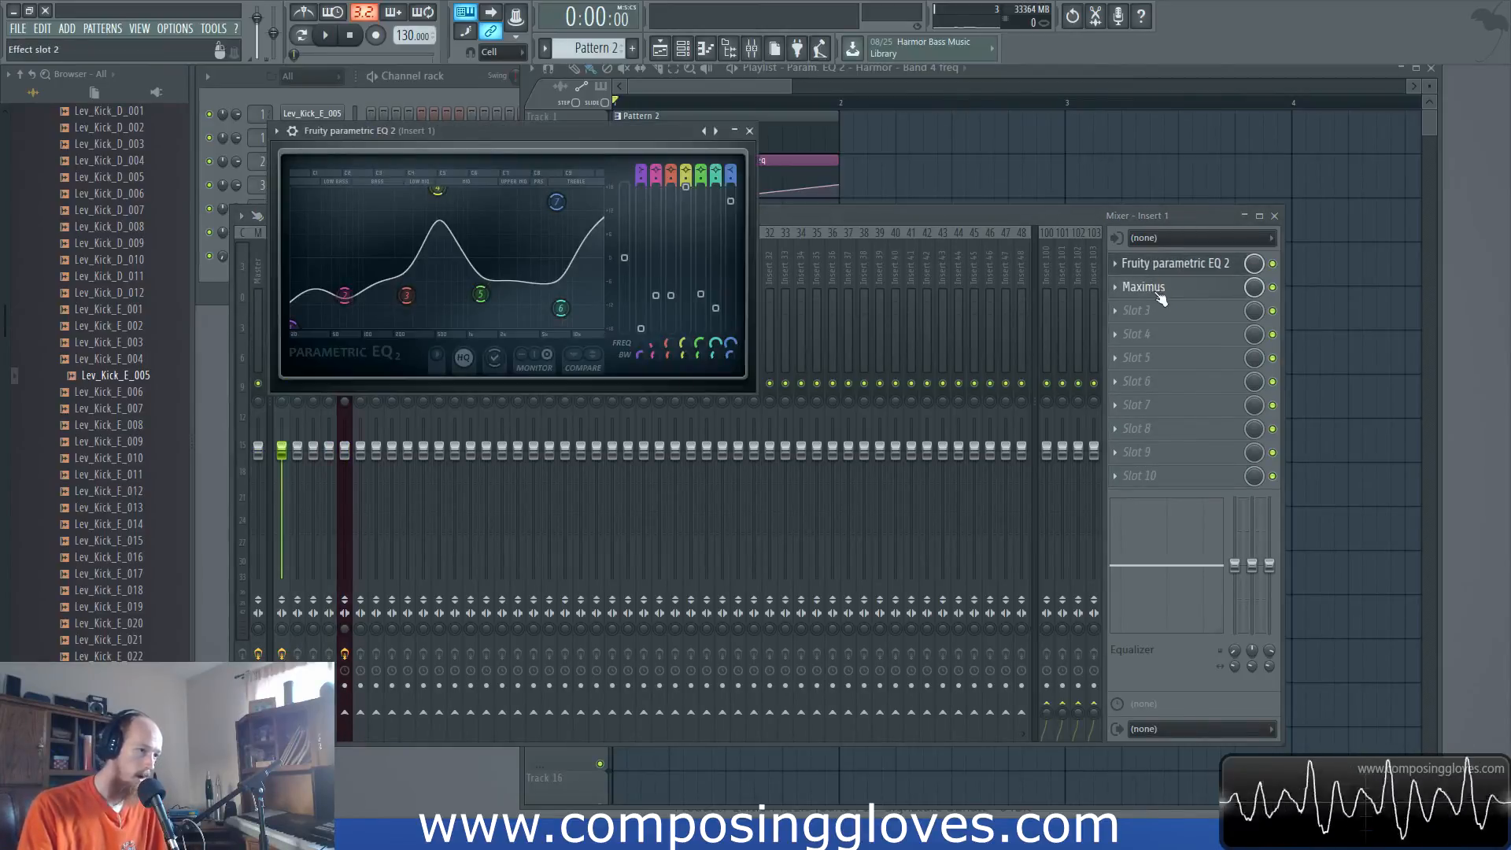
pyautogui.click(1150, 288)
pyautogui.click(1181, 265)
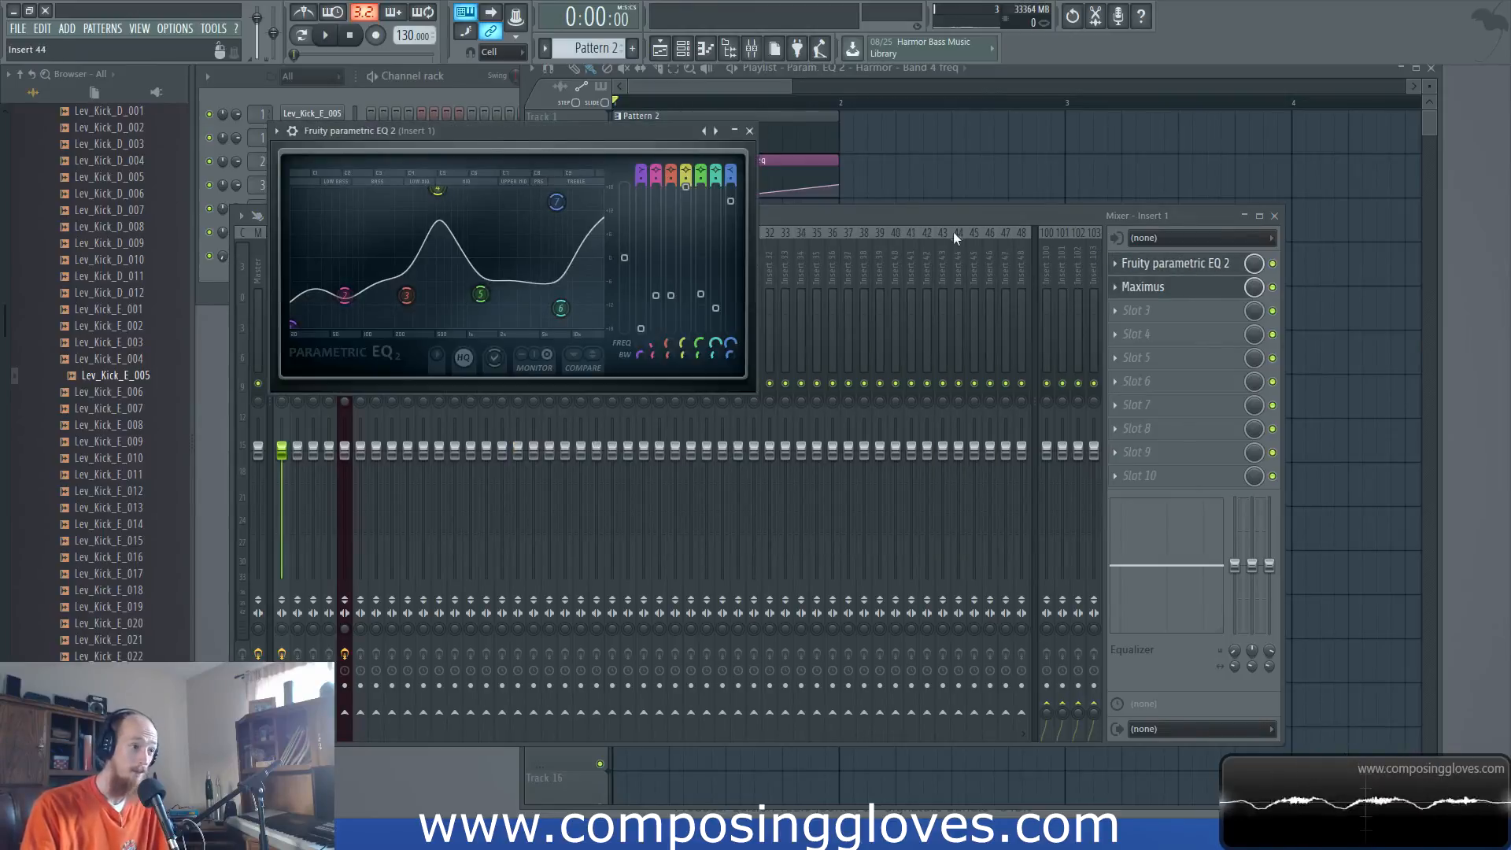
pyautogui.click(947, 209)
pyautogui.rightClick(989, 209)
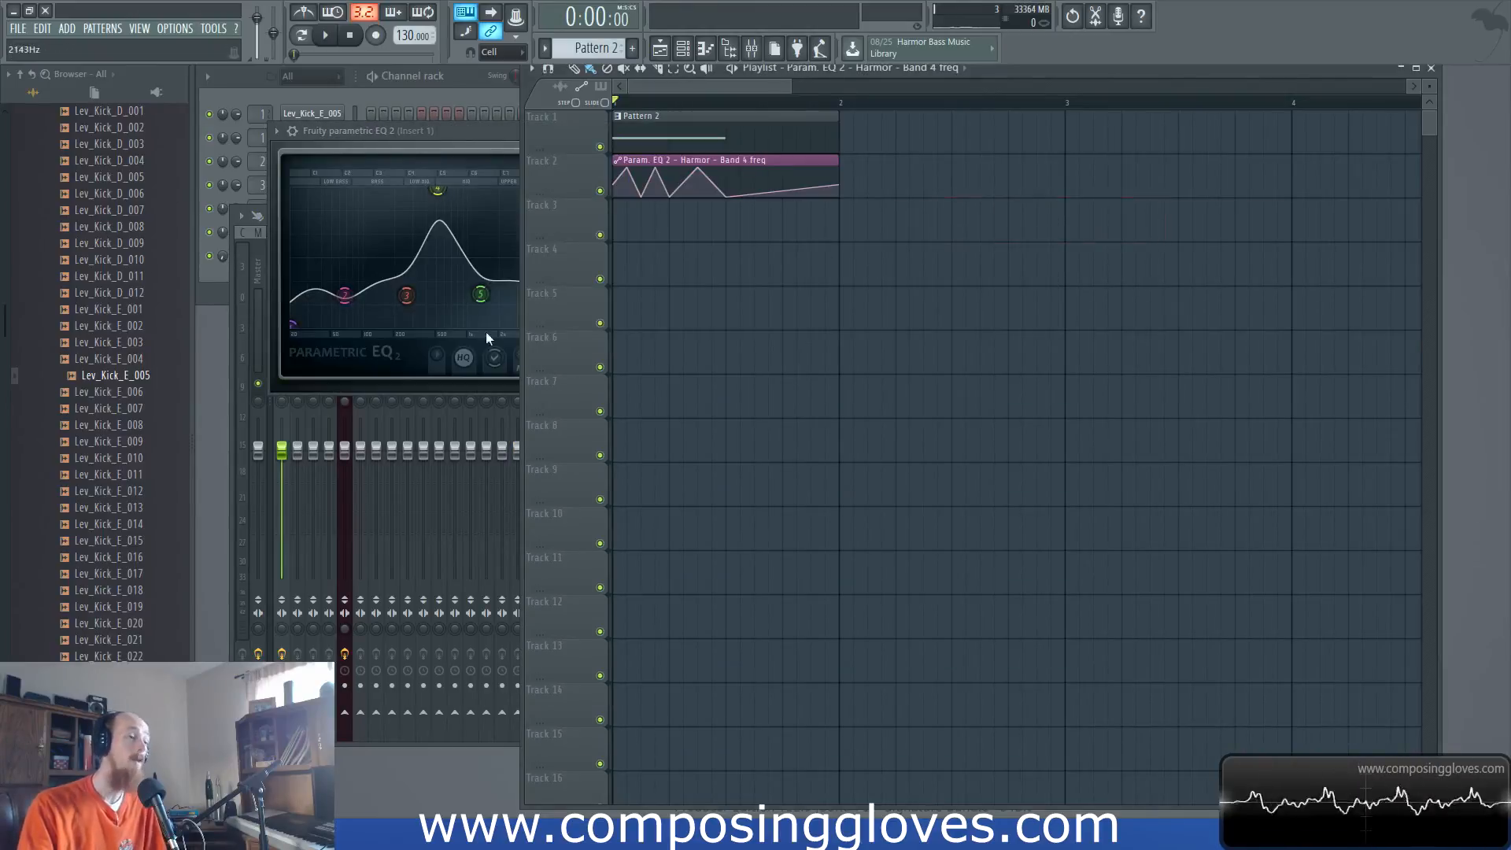
pyautogui.click(493, 131)
pyautogui.click(750, 135)
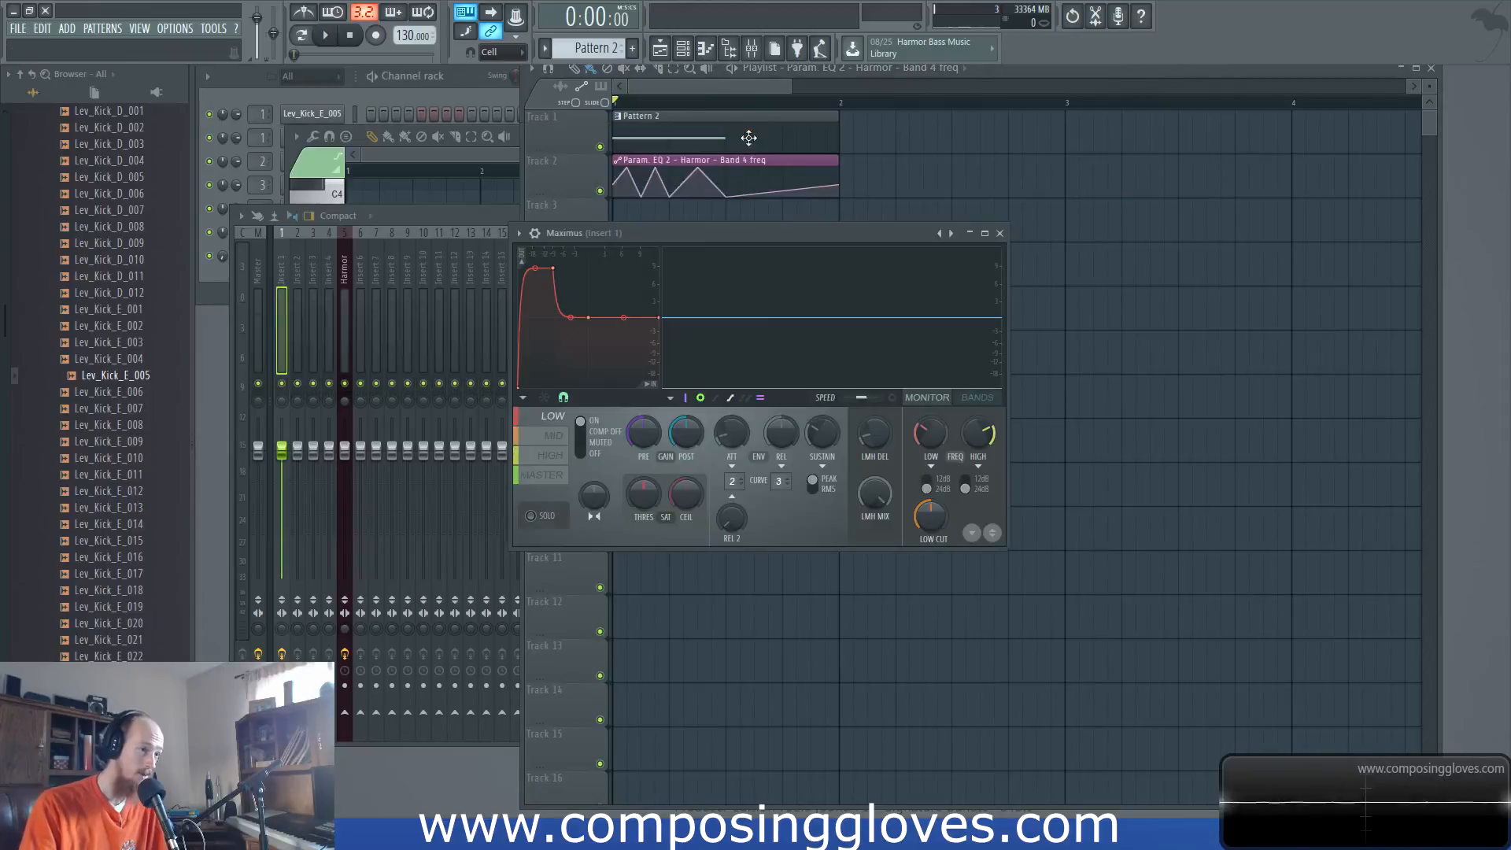
pyautogui.click(1000, 233)
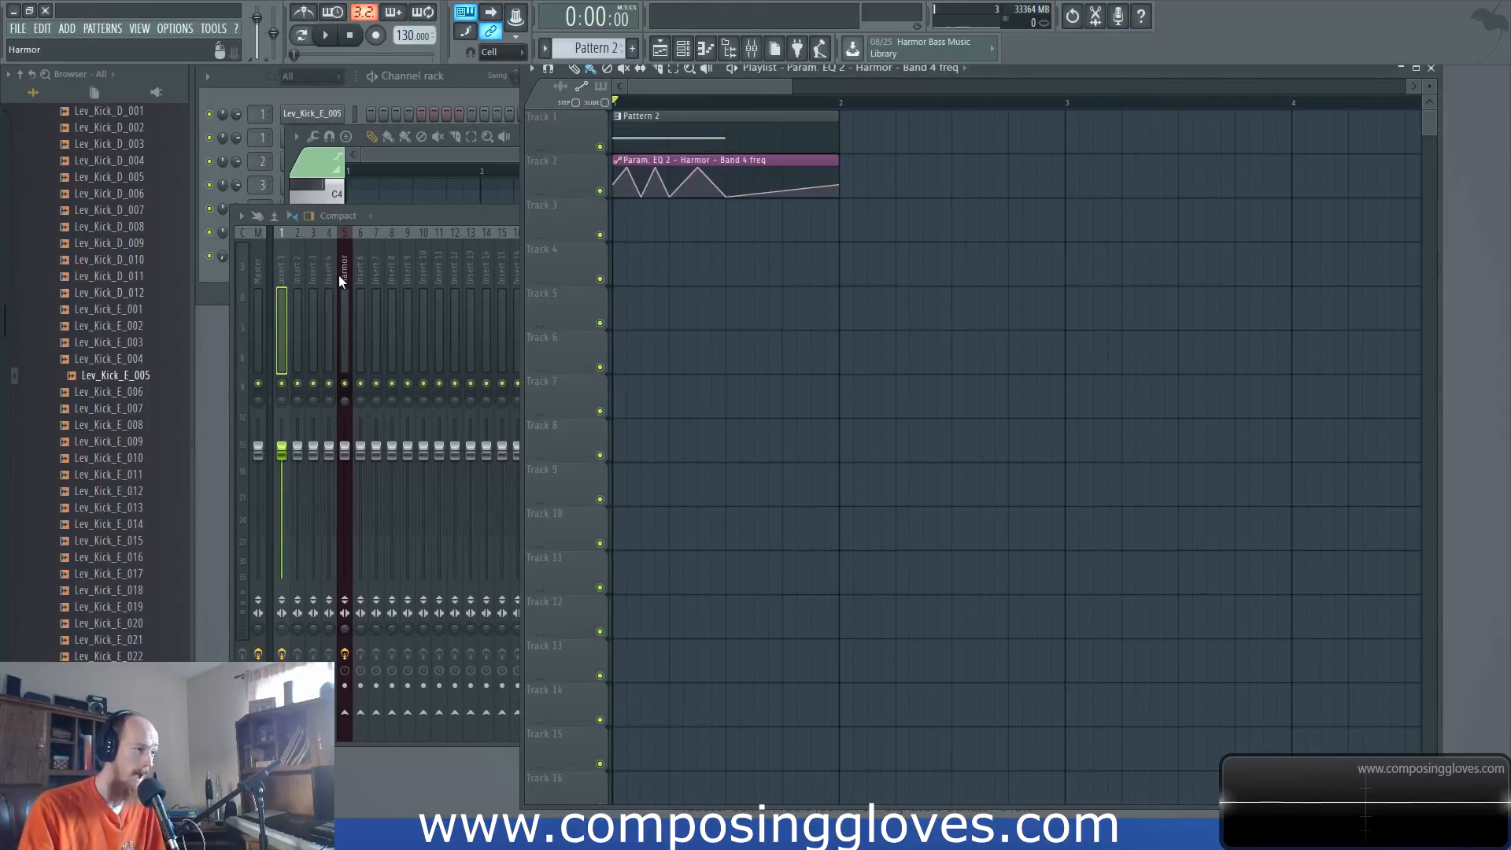
# - Return to the Harmor track and open its effects in chain order, from Fruity delay 2 through to Fruity Reeverb 2
pyautogui.click(340, 277)
pyautogui.click(1154, 262)
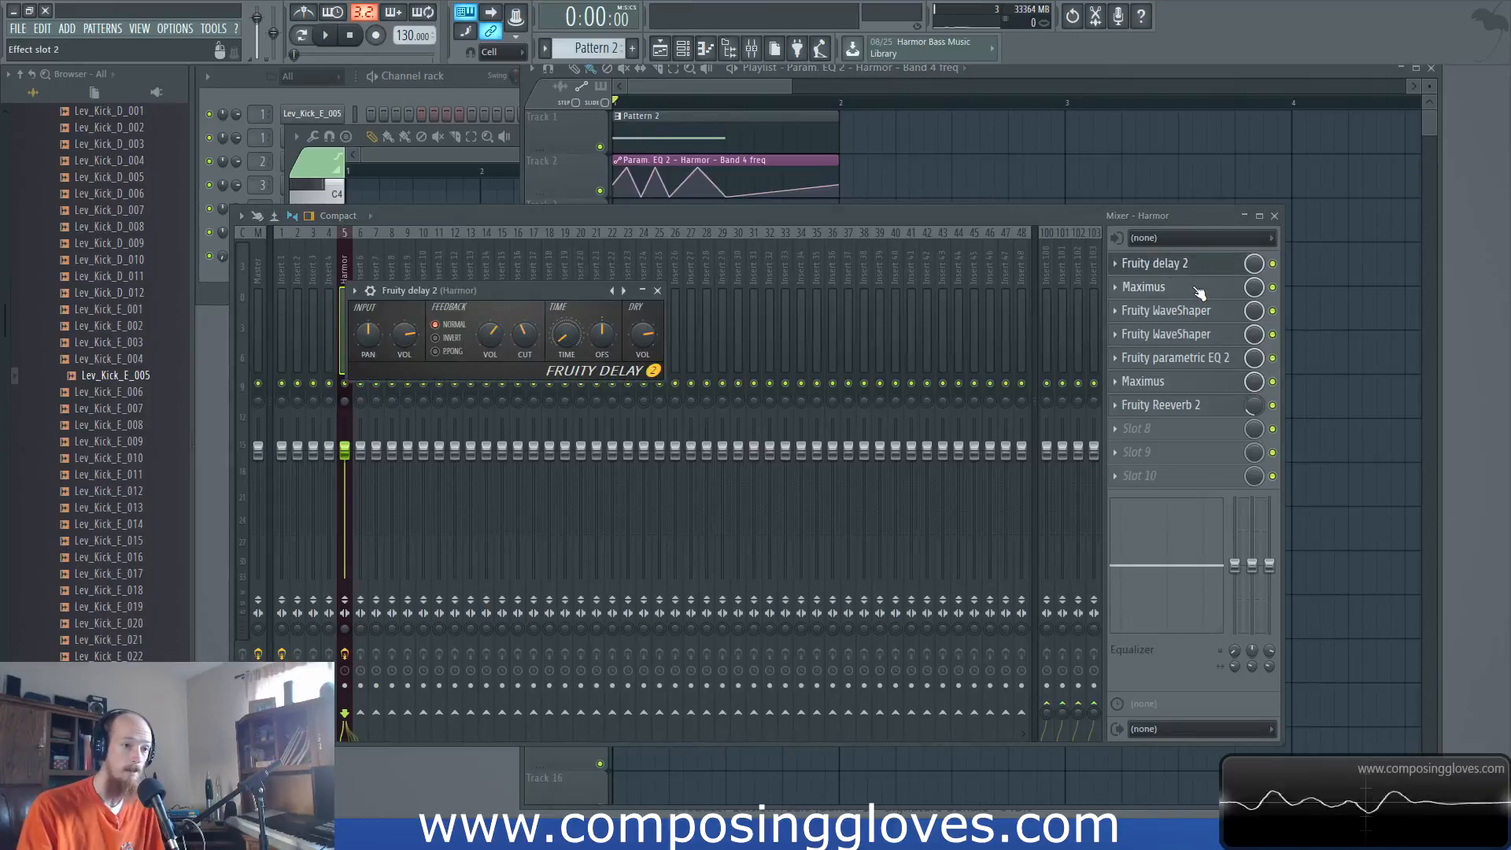
pyautogui.click(1149, 287)
pyautogui.click(1165, 310)
pyautogui.click(1203, 338)
pyautogui.click(1200, 357)
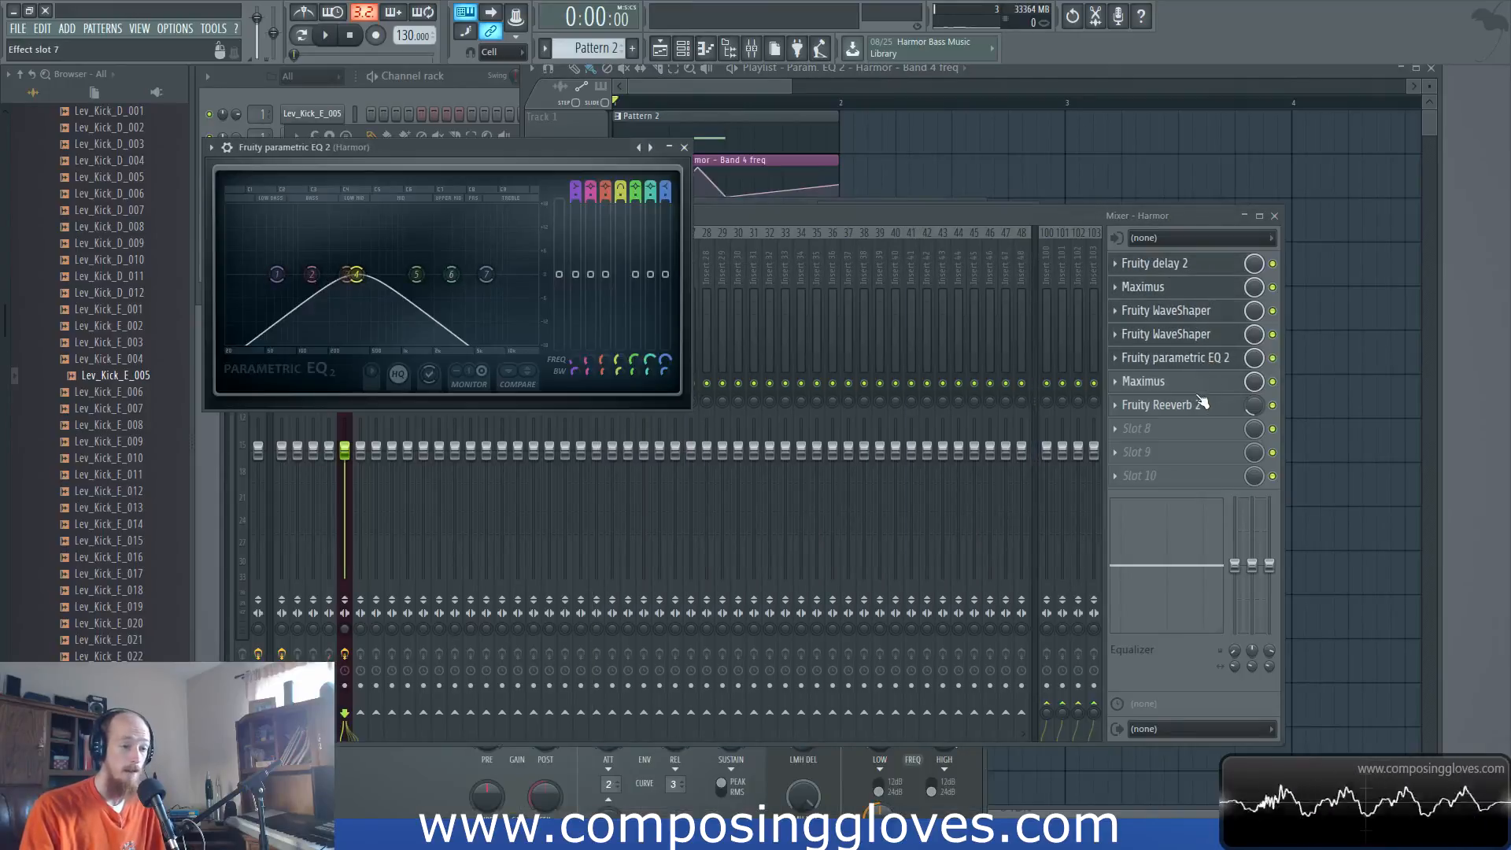
pyautogui.click(1200, 381)
pyautogui.click(1202, 404)
# - Close the Harmor effect windows in reverse chain order, from Fruity Reeverb 2 back to Fruity delay 2
pyautogui.click(1202, 405)
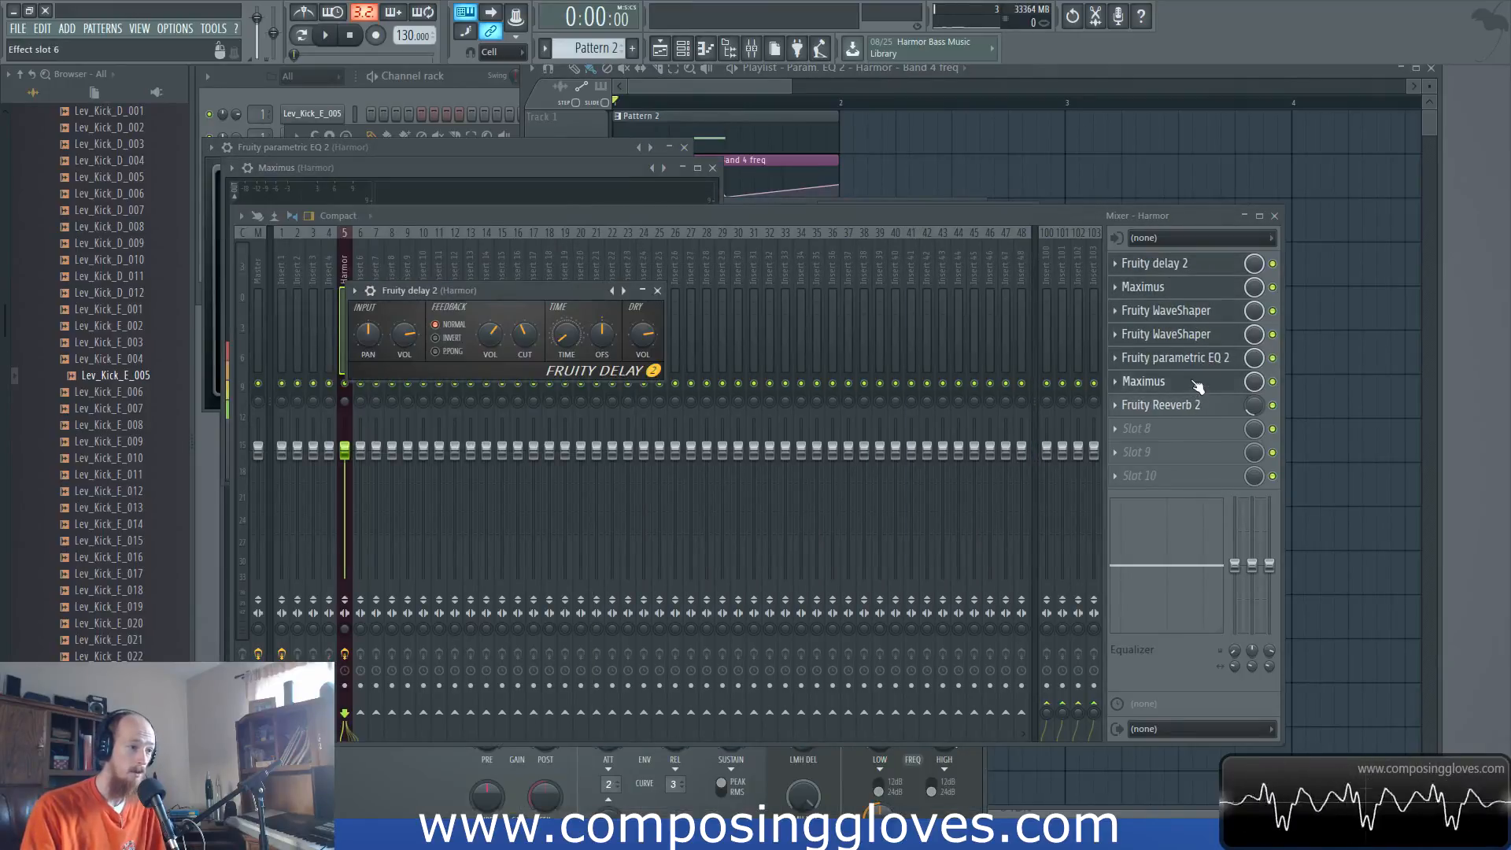
pyautogui.click(1200, 381)
pyautogui.click(1204, 357)
pyautogui.click(1202, 334)
pyautogui.click(1201, 310)
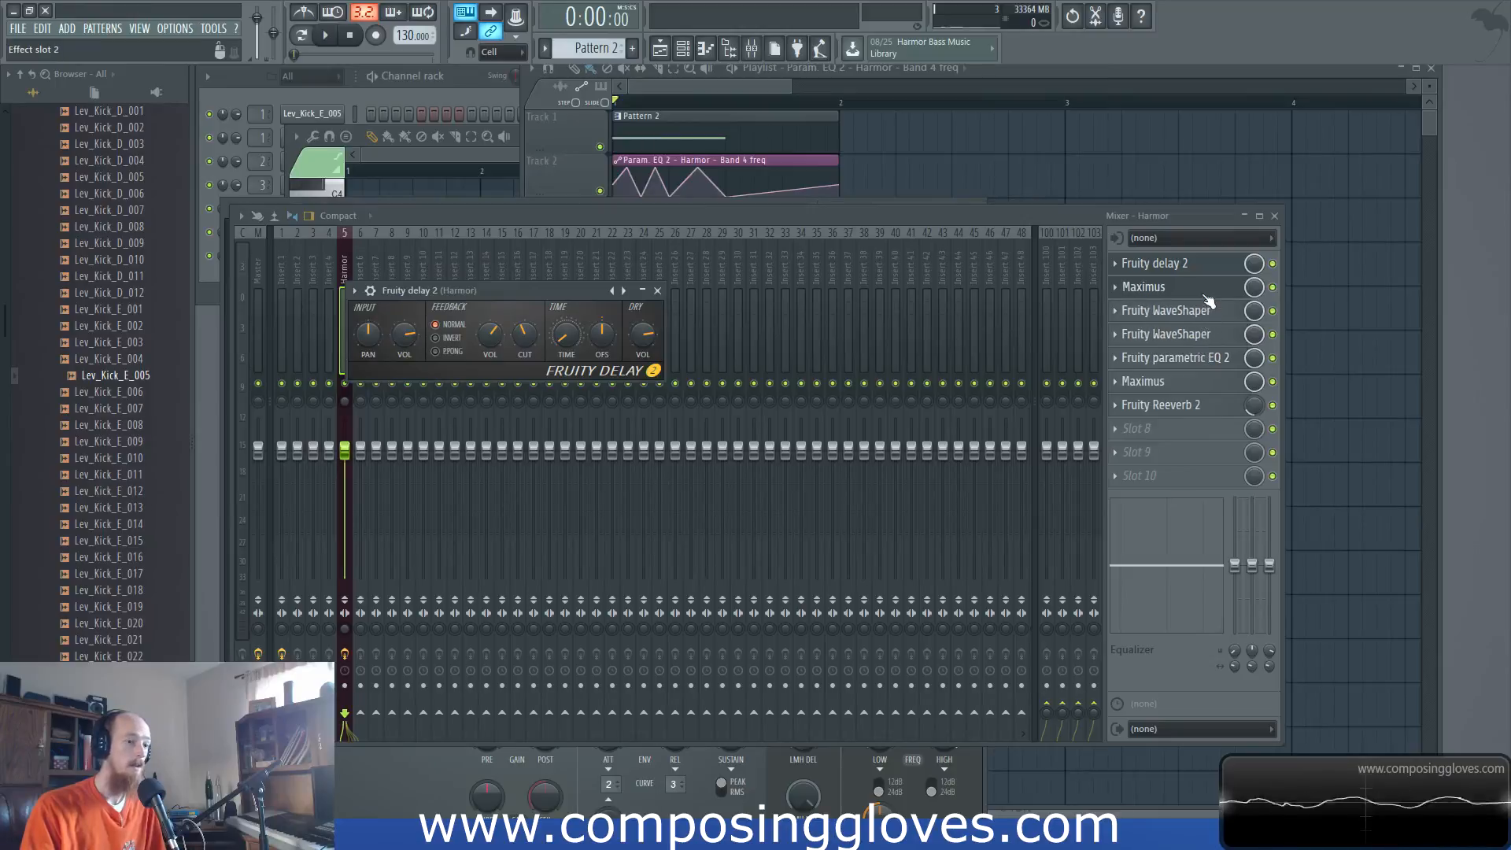
pyautogui.click(1204, 287)
pyautogui.click(1207, 264)
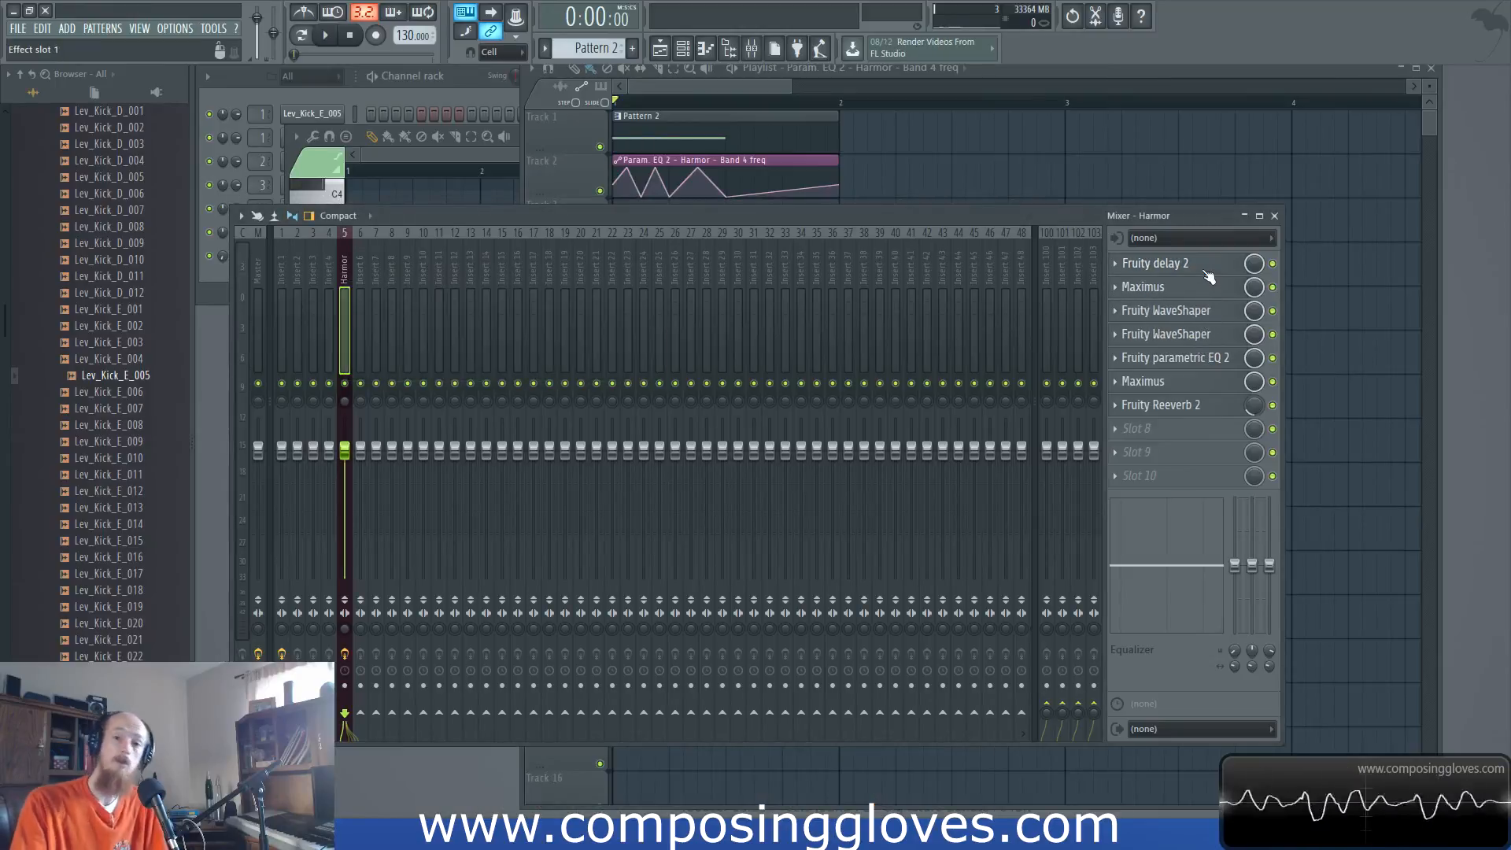